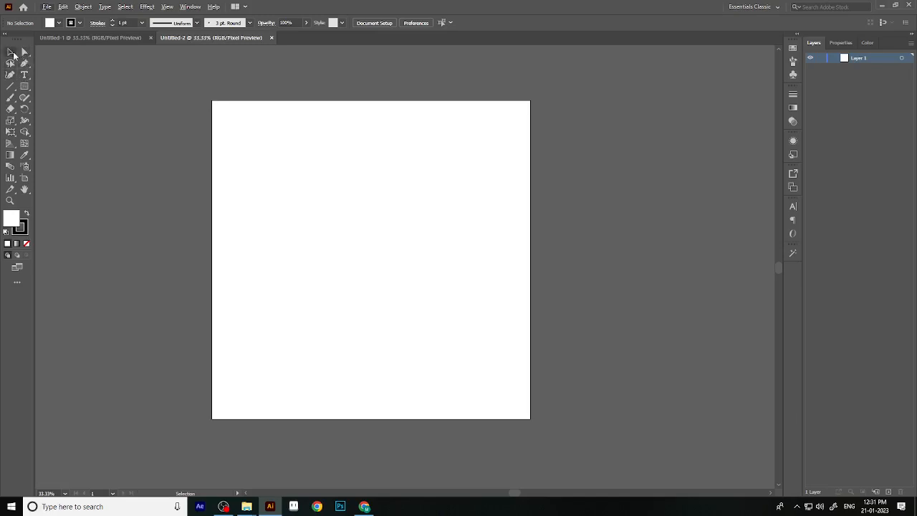
click(28, 191)
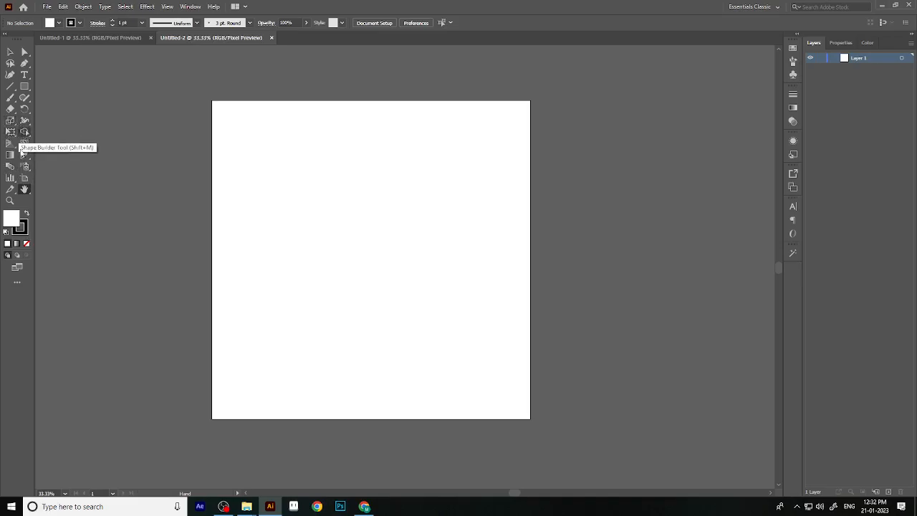
Switch to the Google Meet call in Chrome, present the entire screen, hide the sharing notice and return to Illustrator.
click(364, 507)
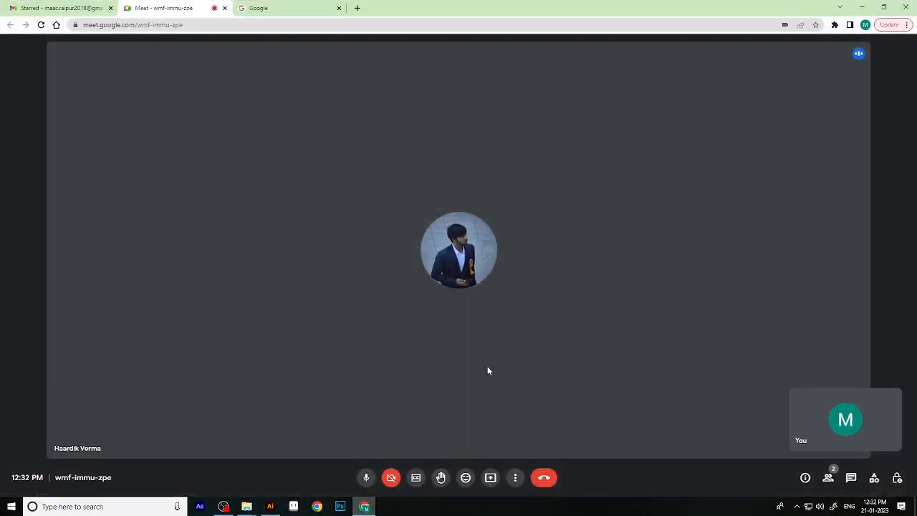
click(490, 477)
click(545, 416)
click(422, 143)
click(543, 222)
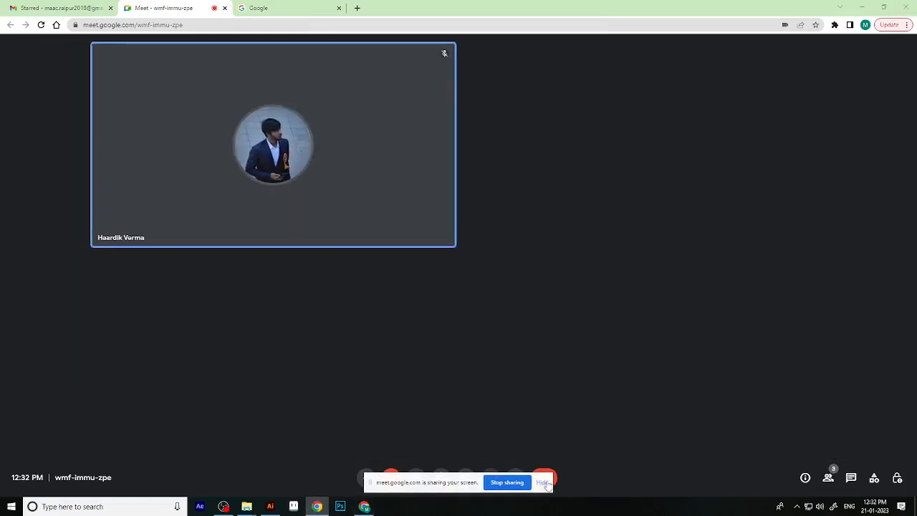
click(545, 485)
click(860, 7)
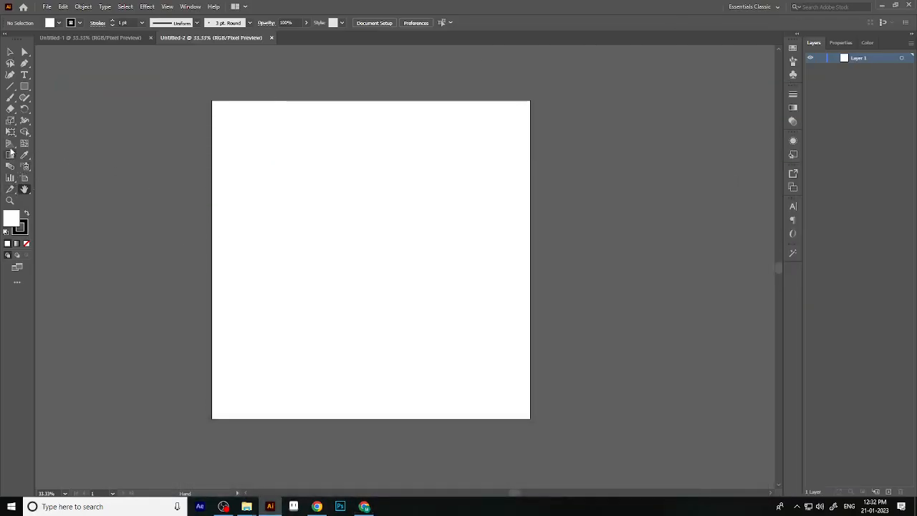
click(10, 52)
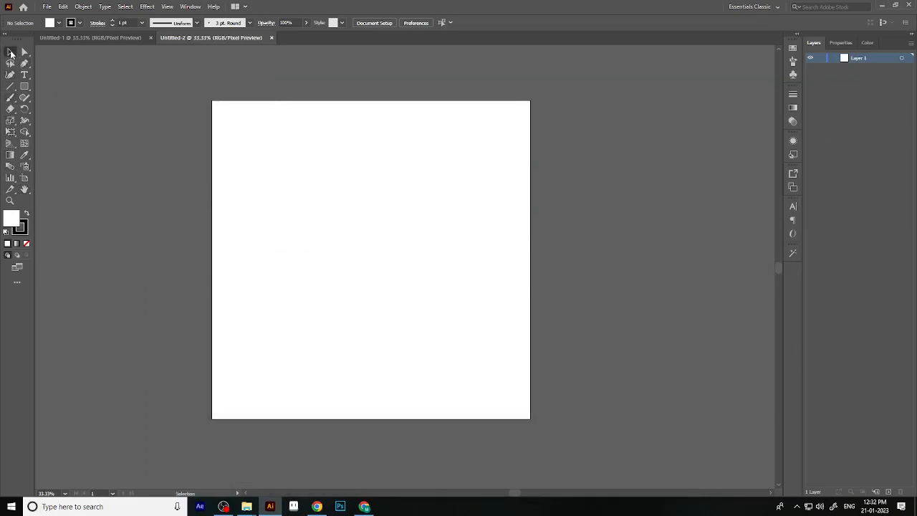
click(23, 52)
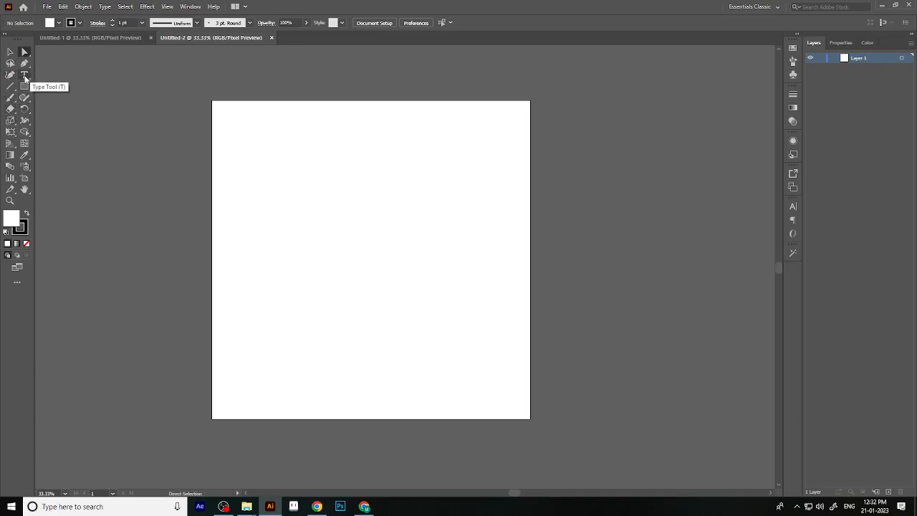
click(11, 89)
click(11, 92)
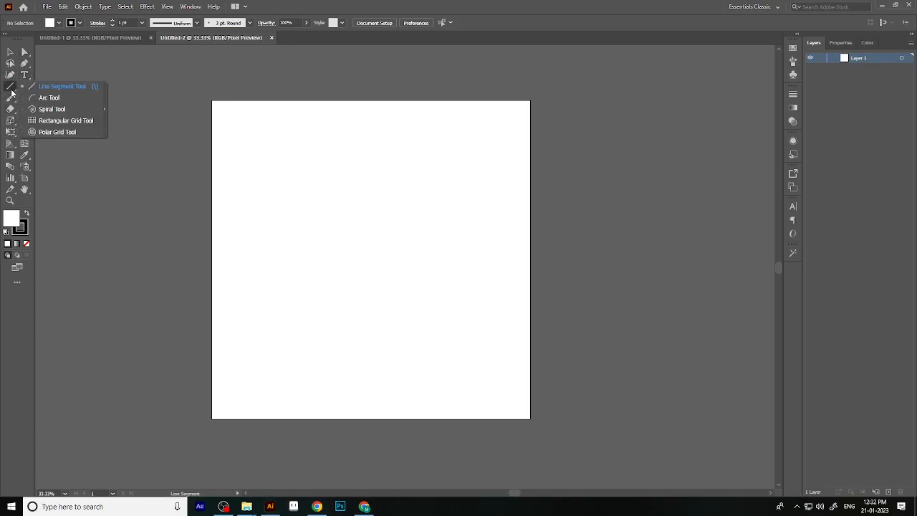
click(24, 53)
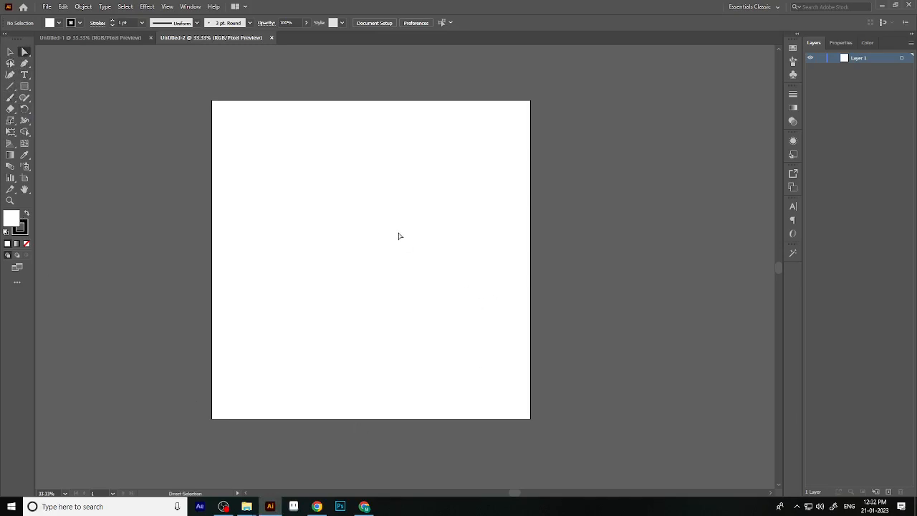
scroll(415, 361, down, 1)
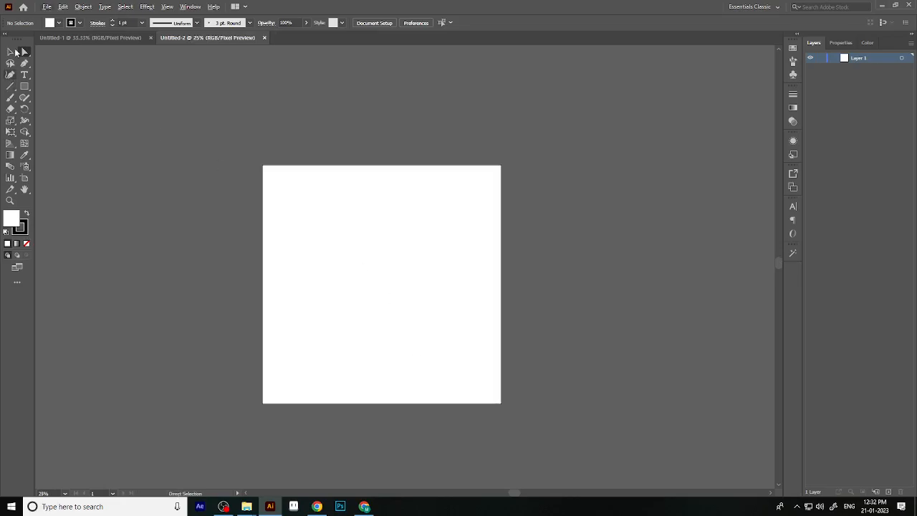
click(10, 51)
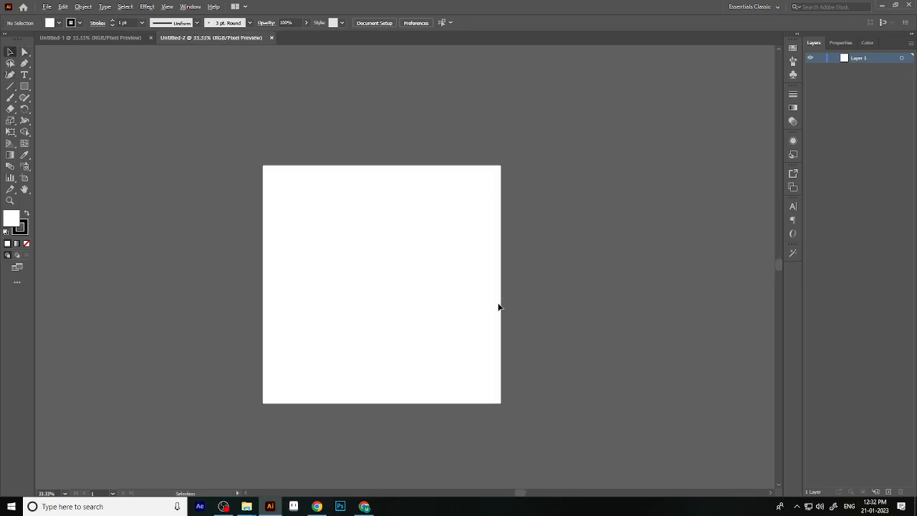
scroll(497, 307, up, 1)
scroll(499, 308, down, 1)
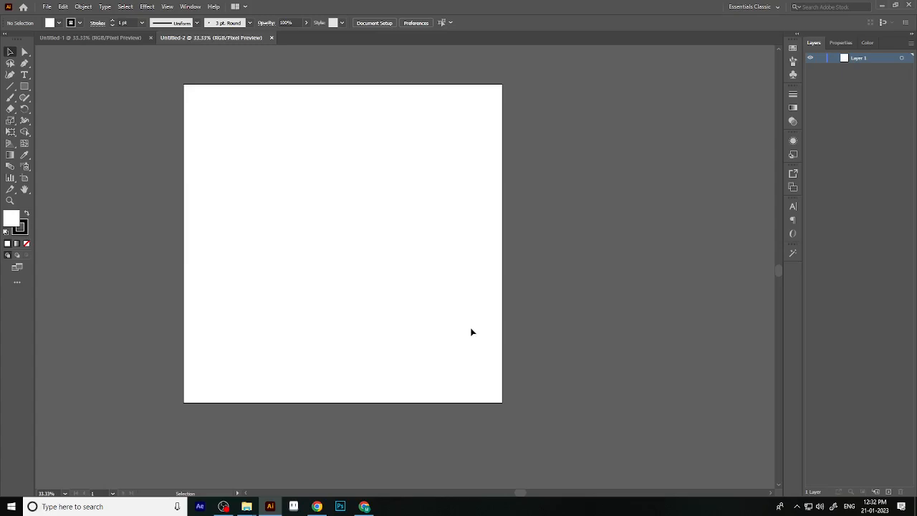
Look through the document's available symbols, swatches and brushes.
click(794, 75)
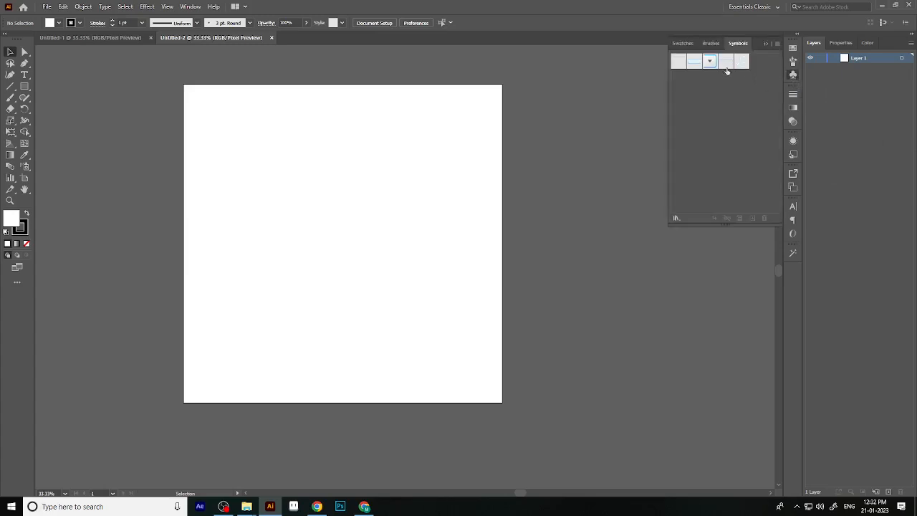
click(683, 44)
click(711, 43)
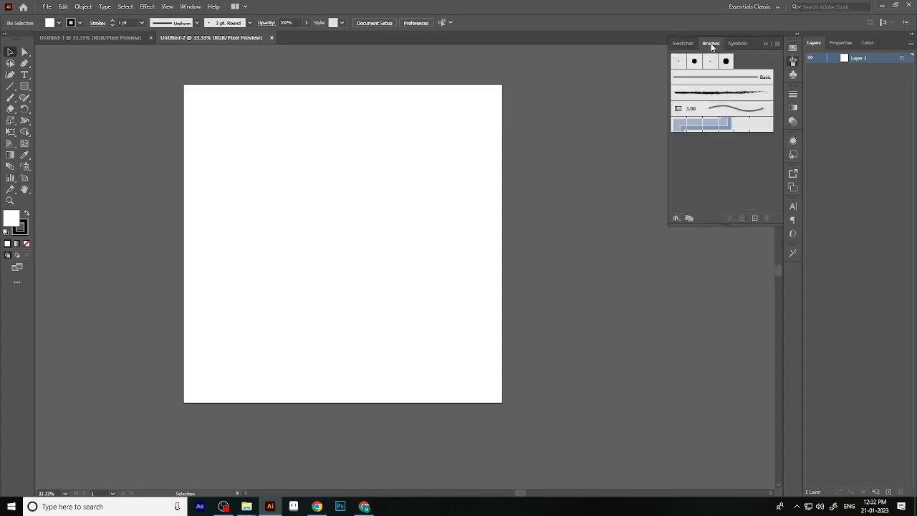
click(737, 44)
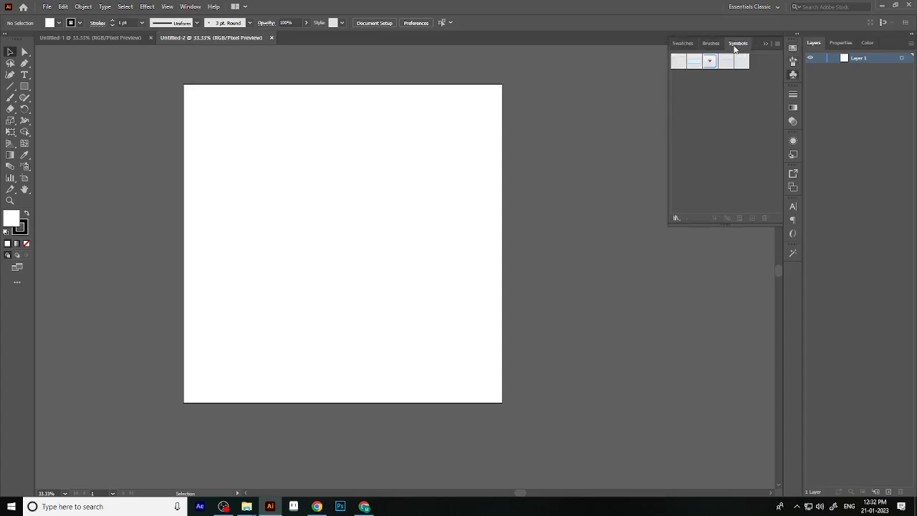
Load the 3D Symbols library and place its purple @ symbol in the upper middle of the artboard.
click(675, 218)
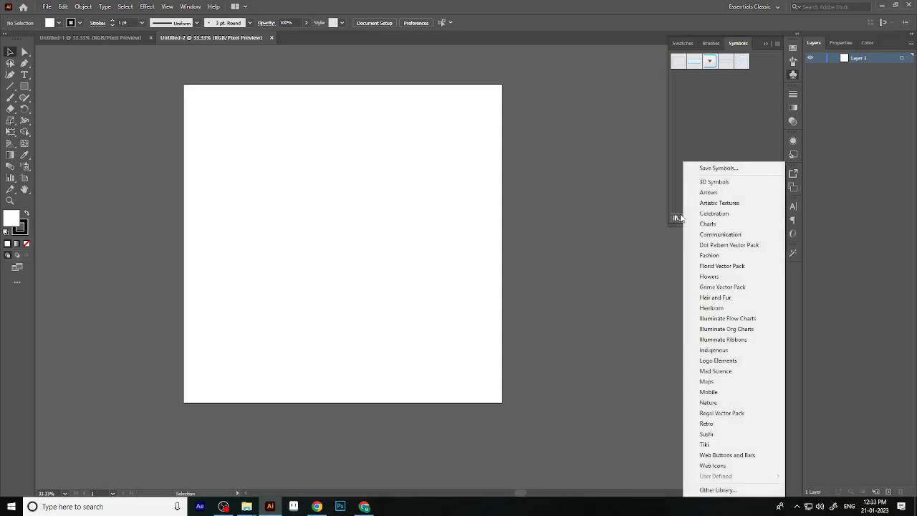
click(720, 182)
drag(490, 228, 559, 212)
click(499, 235)
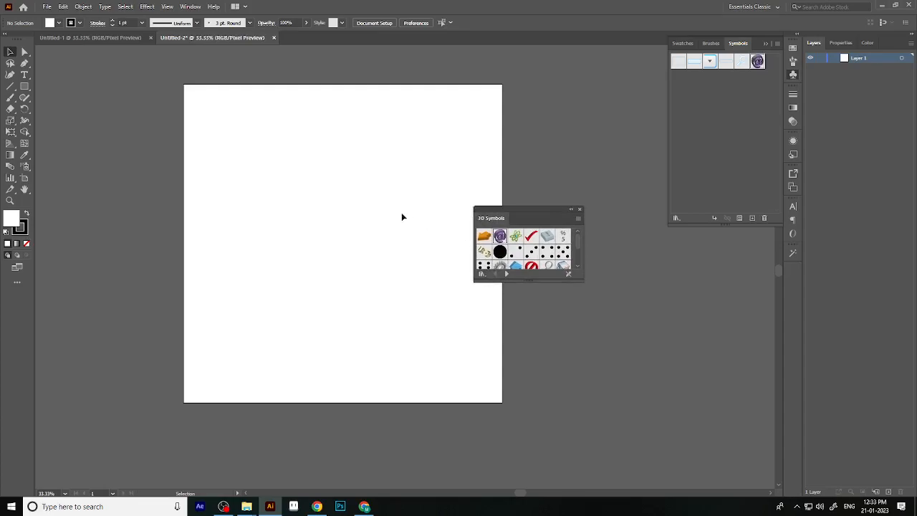
drag(499, 237, 369, 214)
click(409, 218)
Place the green bottle from the 3D Symbols library on the artboard below the @ symbol.
scroll(573, 262, down, 2)
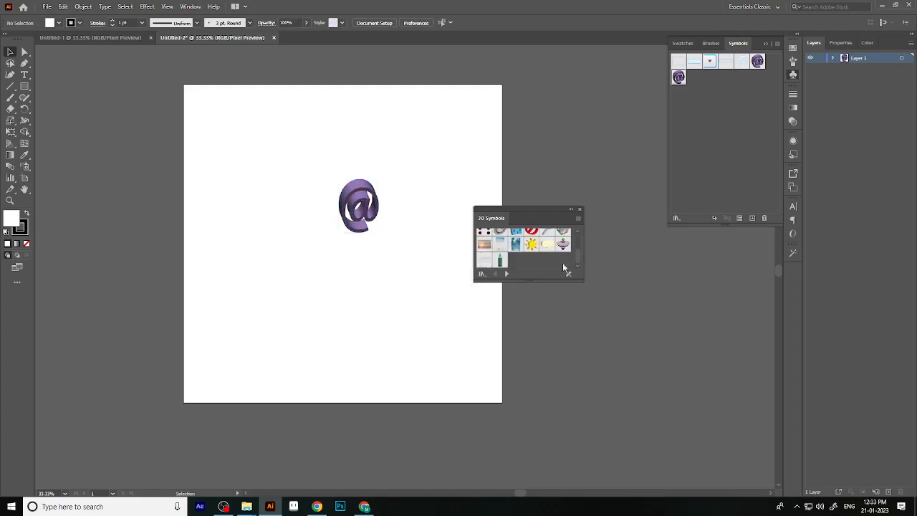
click(505, 248)
drag(500, 262, 426, 354)
click(462, 340)
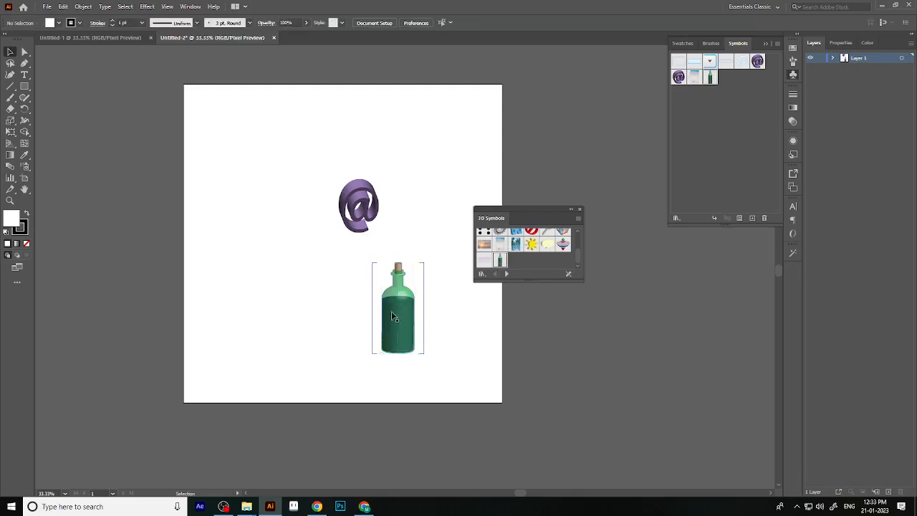
click(402, 318)
scroll(429, 313, down, 2)
click(439, 316)
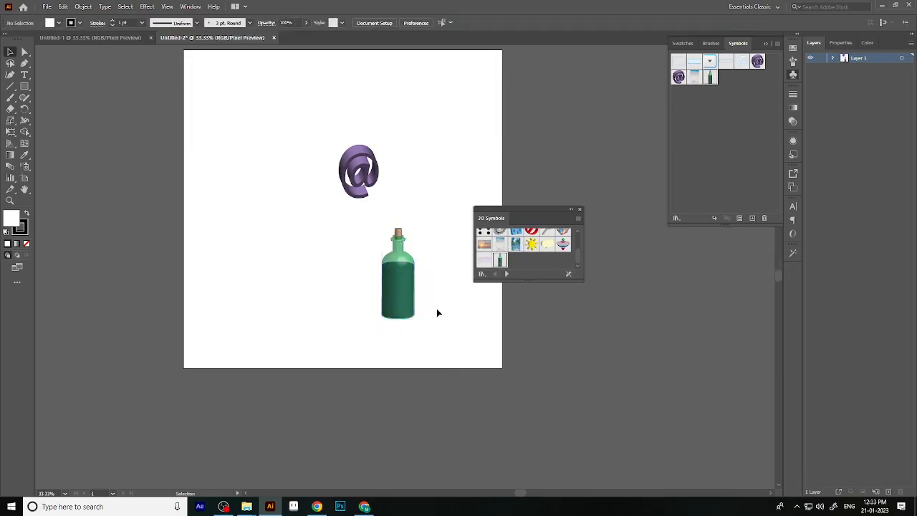
Delete the green bottle and the purple @ symbol from the artboard.
click(391, 300)
key(Delete)
click(374, 164)
key(Delete)
Load the Flowers symbol library, place its lotus on the artboard and move the library window off the artboard.
click(481, 275)
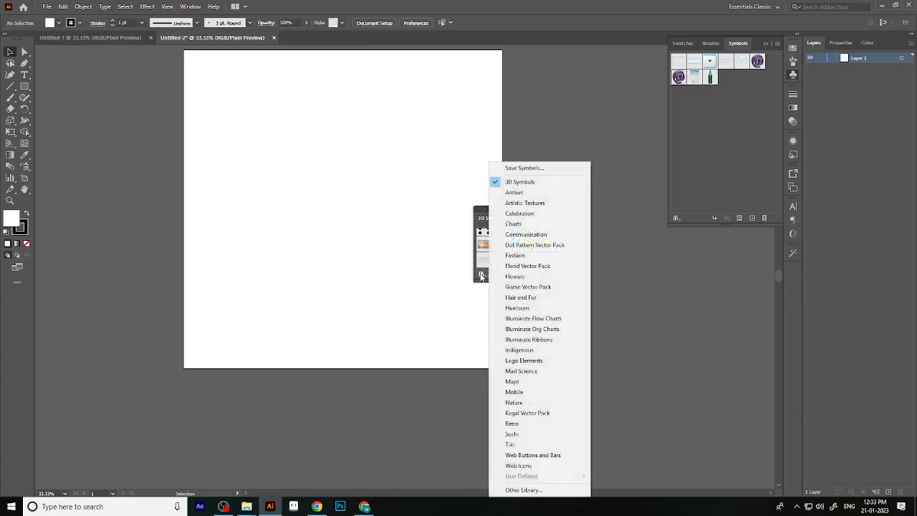
click(522, 275)
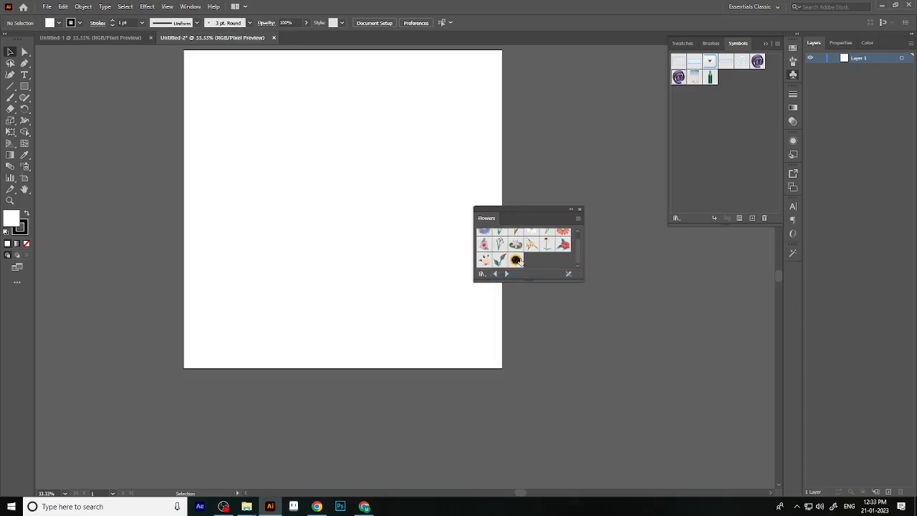
drag(515, 245, 419, 274)
click(444, 291)
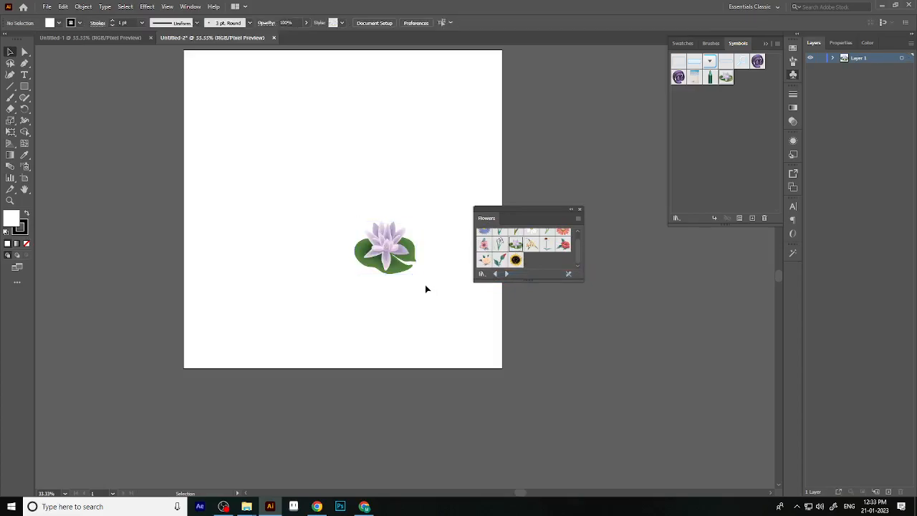
drag(537, 207, 580, 185)
scroll(443, 219, up, 6)
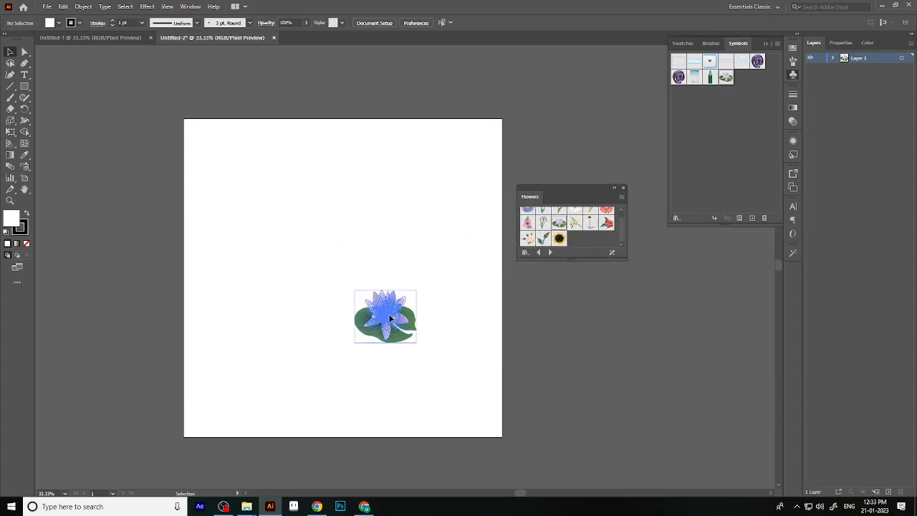
Move the lotus so that it straddles the artboard's right edge.
click(392, 318)
scroll(392, 318, up, 2)
drag(393, 344, 547, 294)
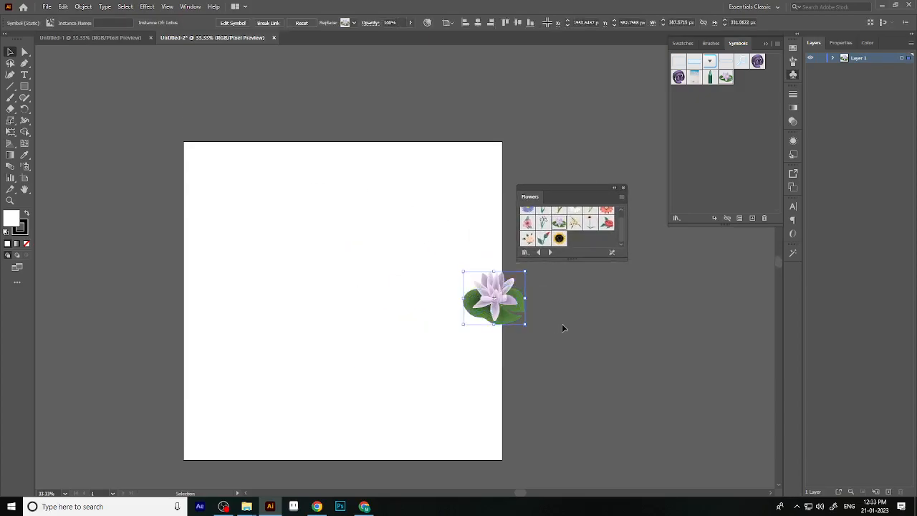
click(562, 323)
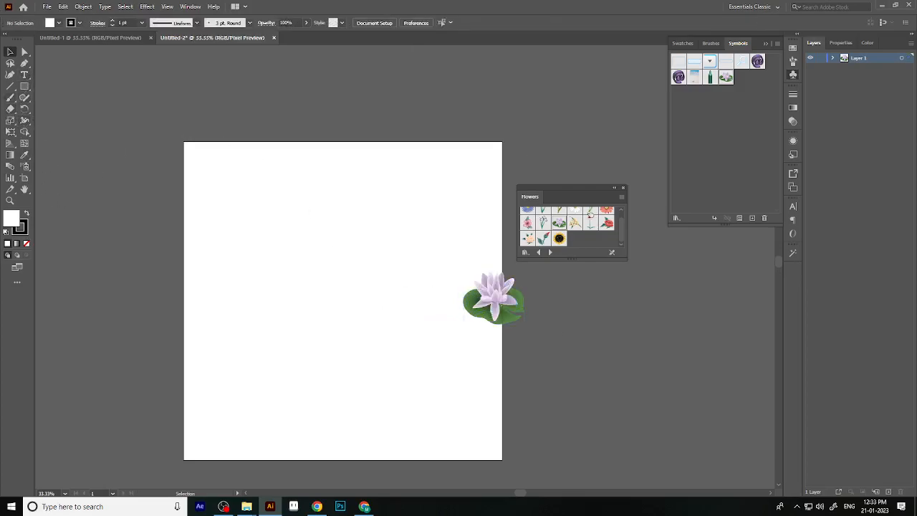
scroll(620, 229, up, 2)
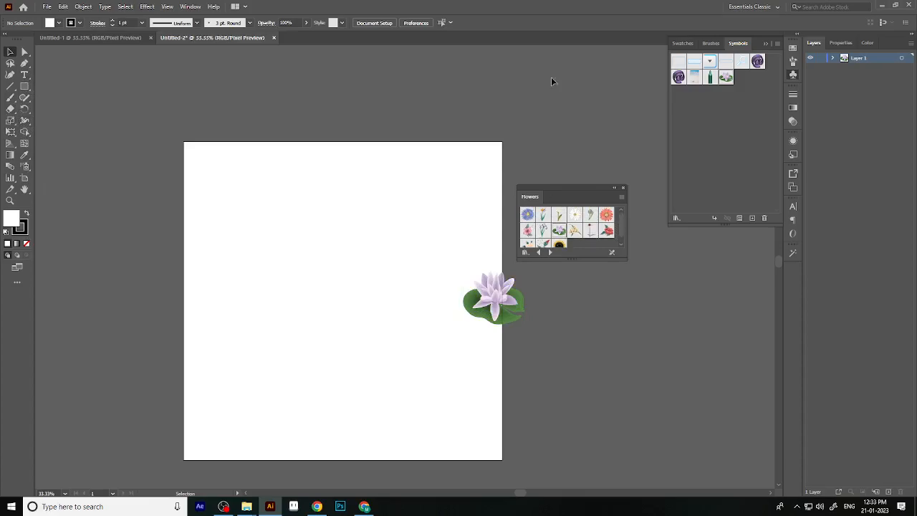
Draw a shallow upward arc about 945 px wide and 127 px high with the Pen tool across the artboard's middle.
drag(24, 63, 185, 106)
click(261, 270)
drag(411, 265, 490, 300)
click(10, 52)
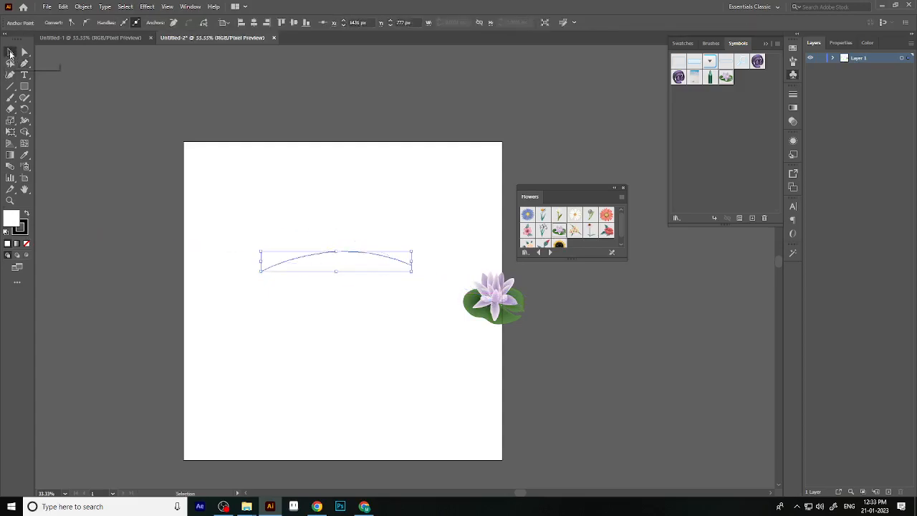
click(346, 209)
Delete the lotus and the drawn arc to leave the artboard empty.
click(489, 301)
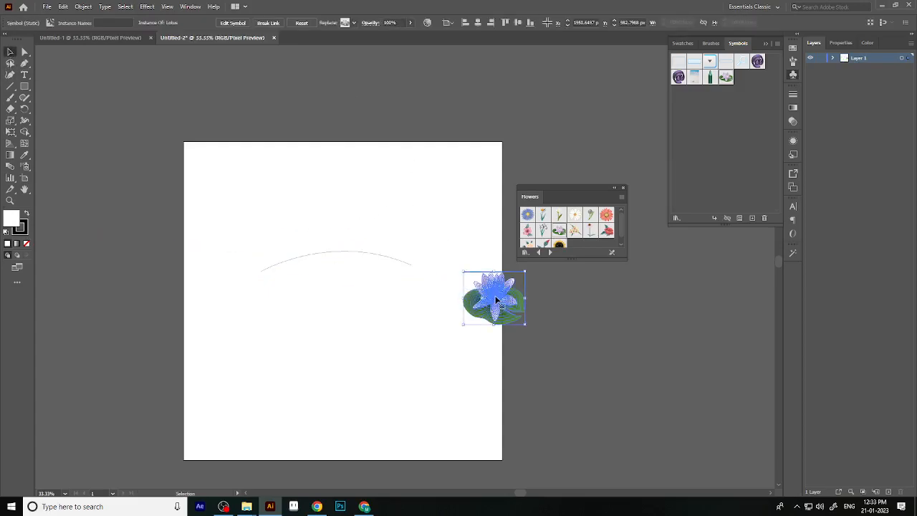
click(370, 256)
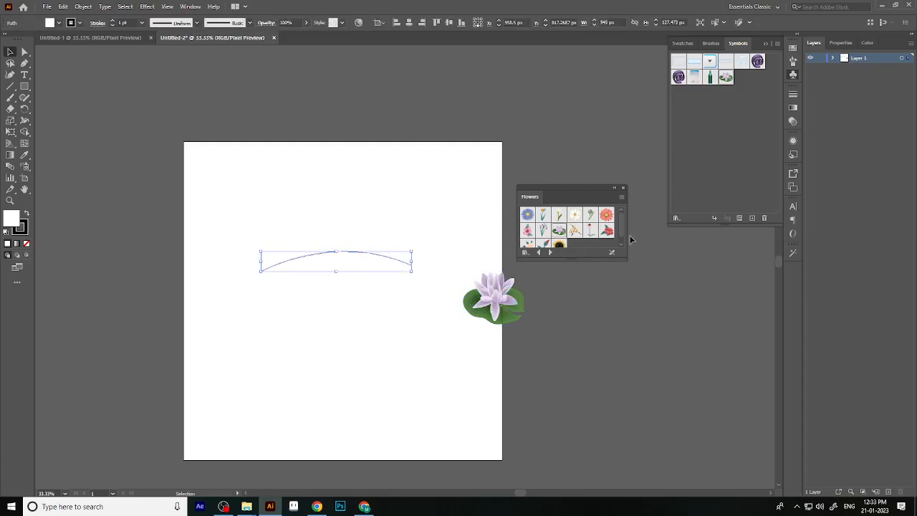
scroll(624, 228, down, 1)
scroll(621, 232, up, 1)
click(475, 297)
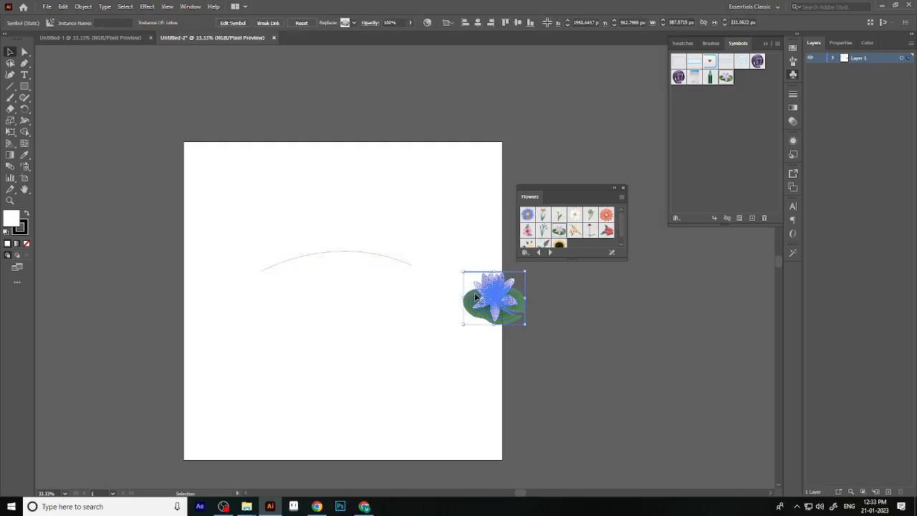
key(Delete)
click(371, 253)
key(Delete)
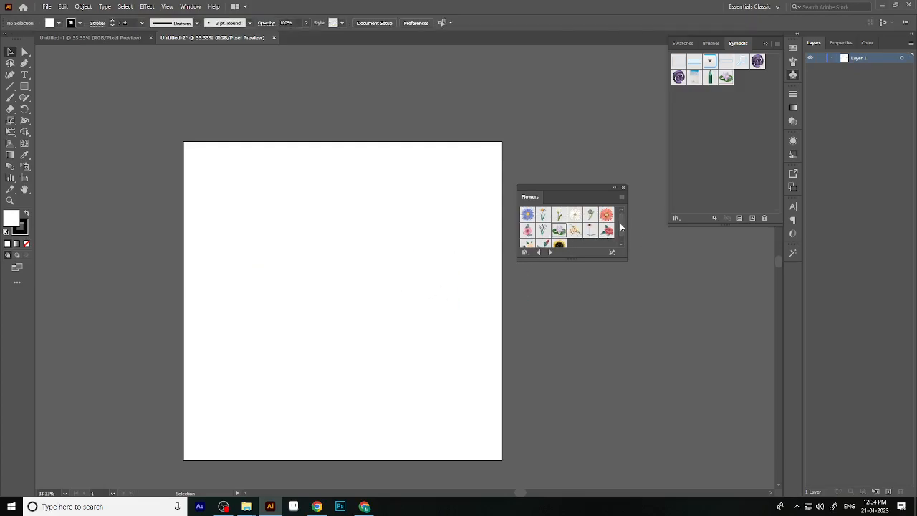
Close the Flowers library, then load the Nature symbol library, look through its symbols and close it.
scroll(621, 240, down, 1)
scroll(623, 241, up, 1)
click(622, 188)
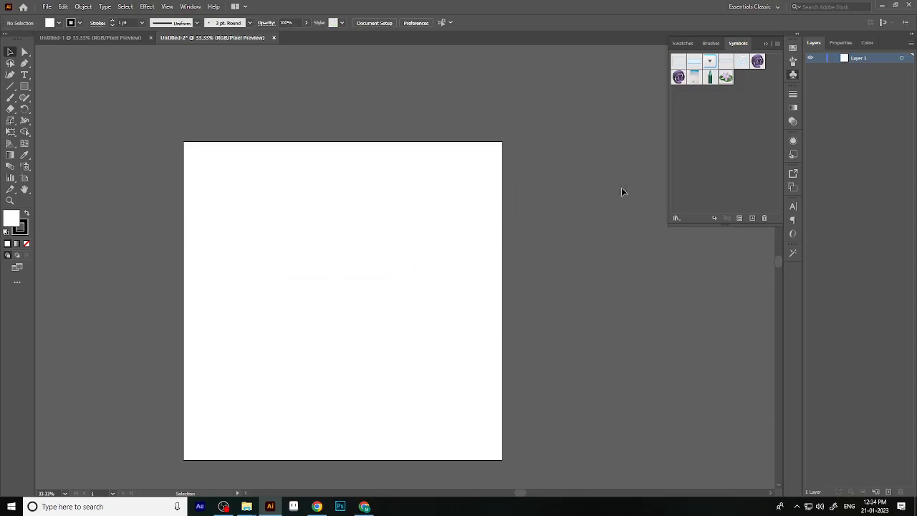
click(675, 220)
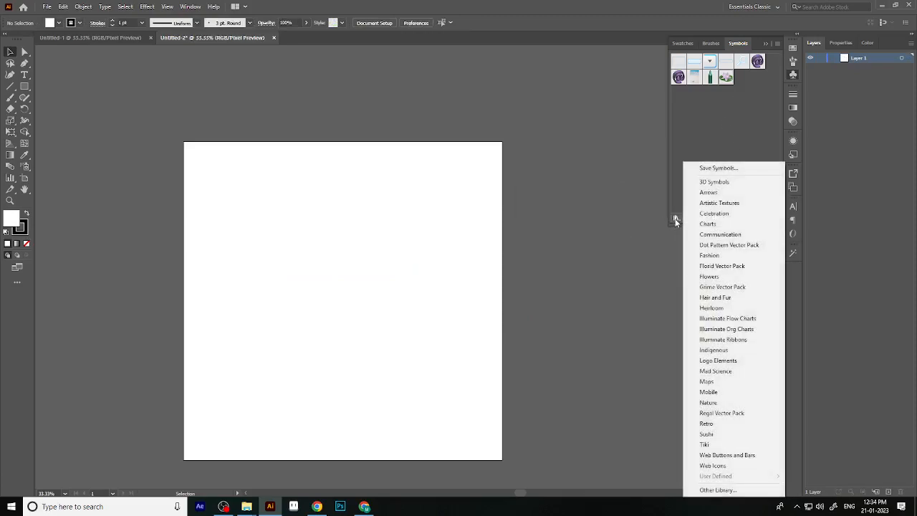
click(713, 402)
scroll(565, 228, down, 2)
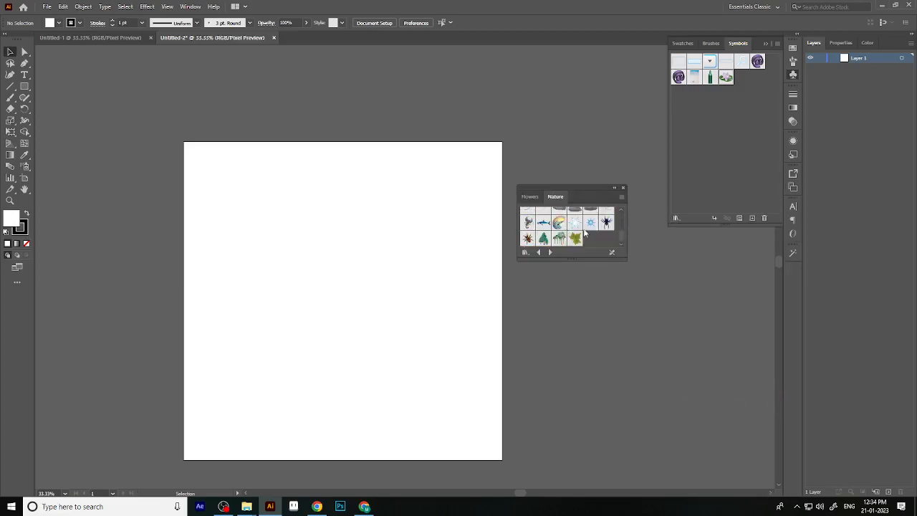
click(622, 190)
Load the Illuminate Ribbons symbol library, try one of its ribbons on the artboard, and close the library and the symbols list.
click(677, 219)
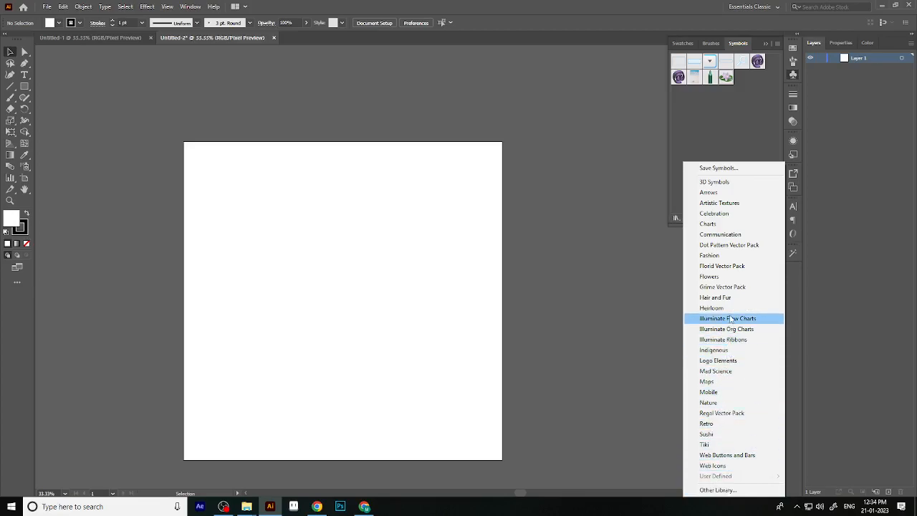
click(729, 339)
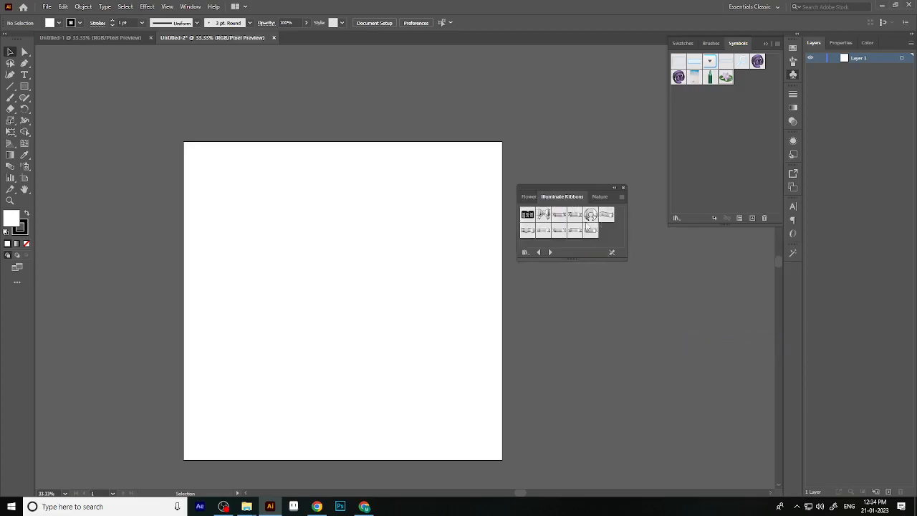
drag(552, 214, 434, 361)
click(434, 313)
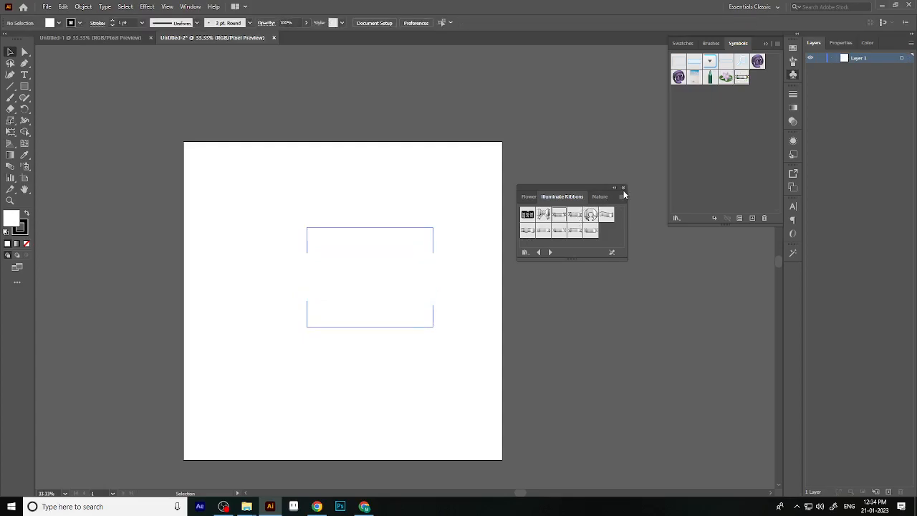
click(622, 187)
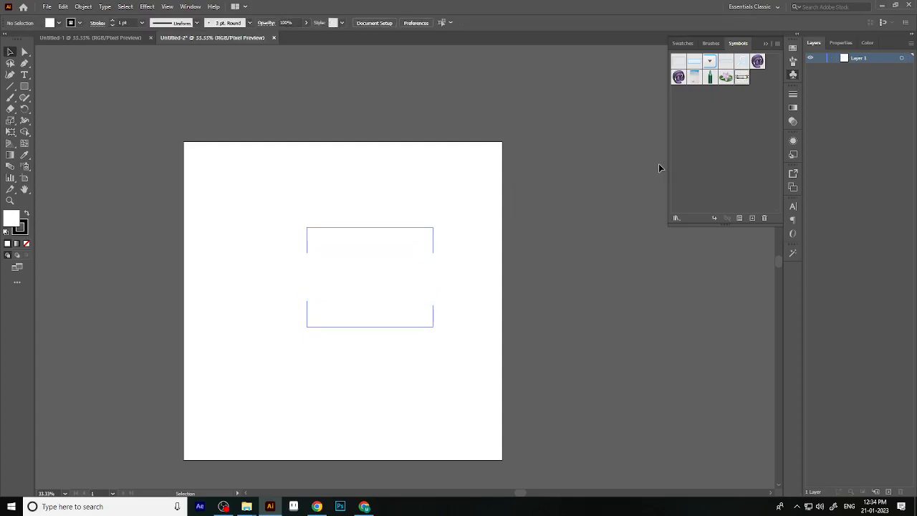
click(764, 44)
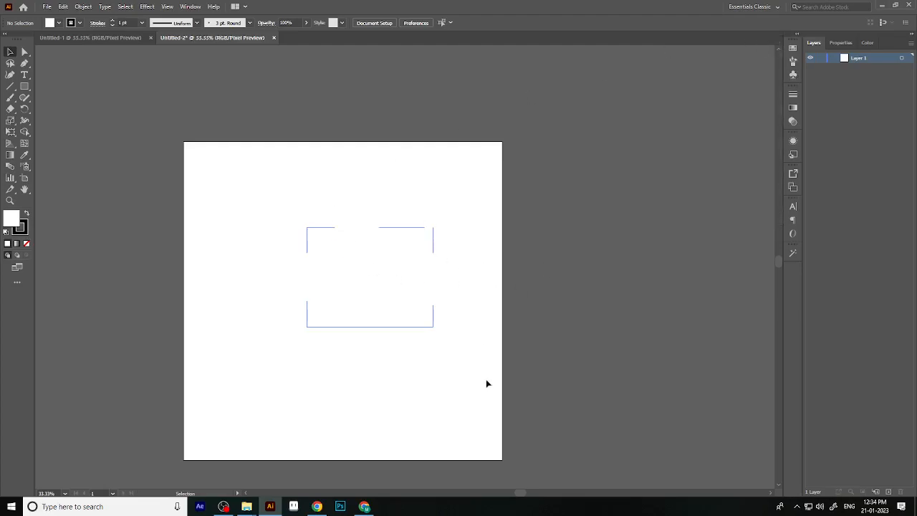
Draw a closed vertical crescent about 47 px wide and 187 px high with the Pen tool, tapering to pointed ends.
click(25, 63)
key(ctrl+1)
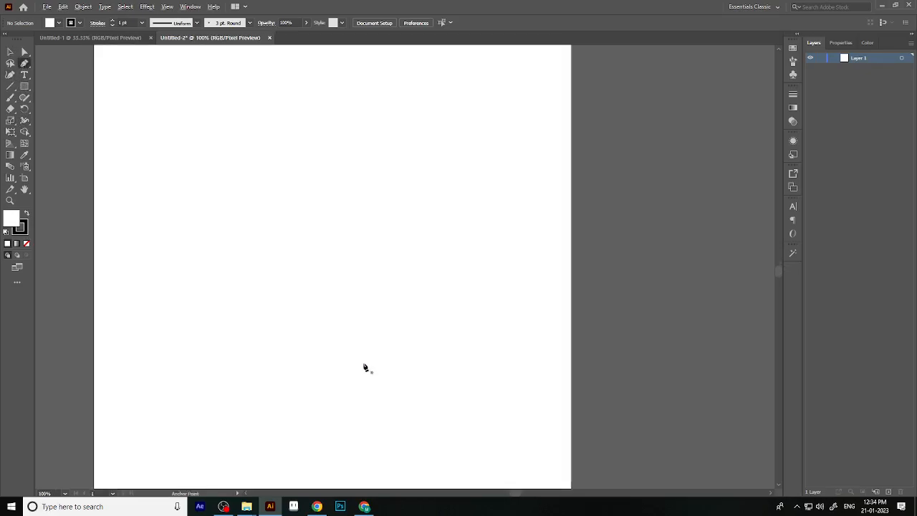
click(333, 309)
key(ctrl+0)
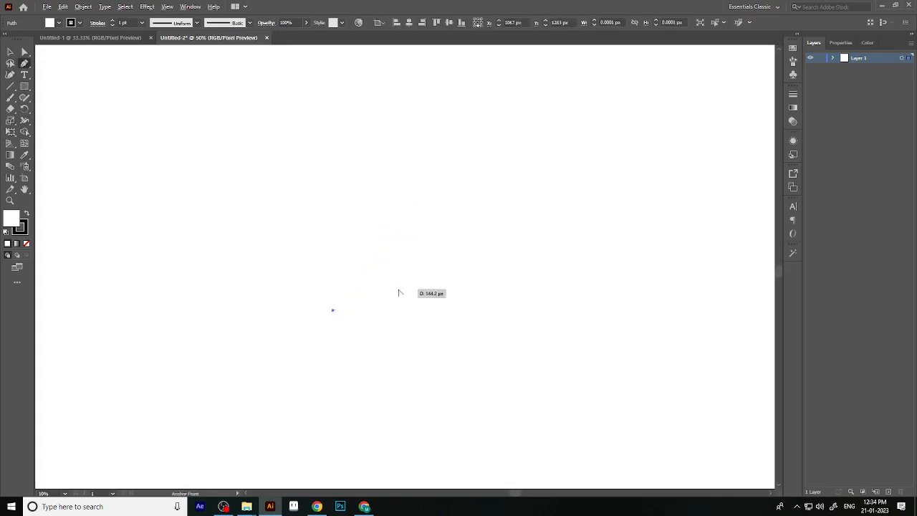
key(ctrl+1)
drag(353, 240, 394, 190)
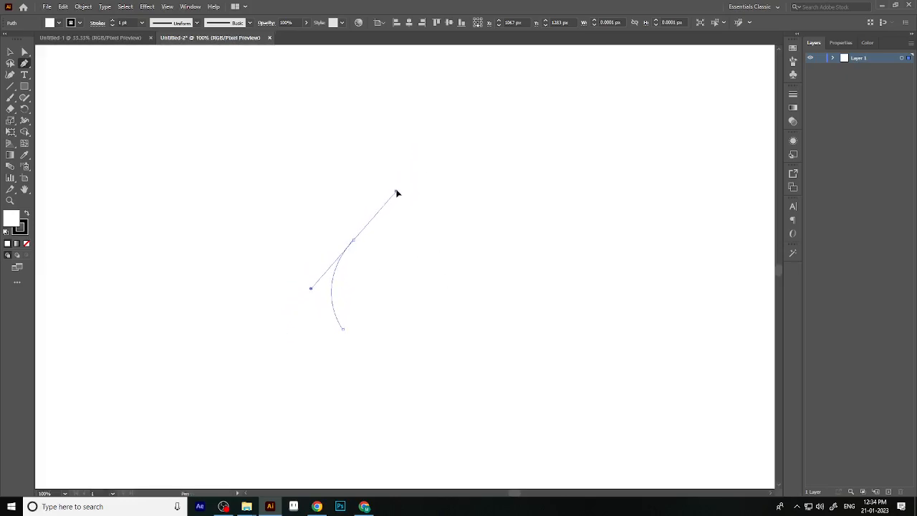
click(353, 241)
scroll(343, 337, up, 1)
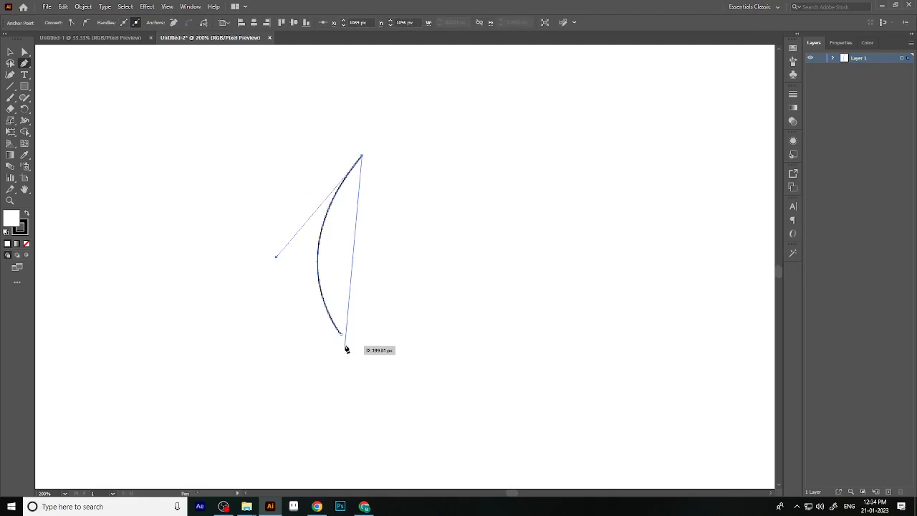
drag(342, 334, 381, 430)
Swap the crescent's fill and stroke colours and change its fill to red #C95050.
click(11, 51)
click(27, 214)
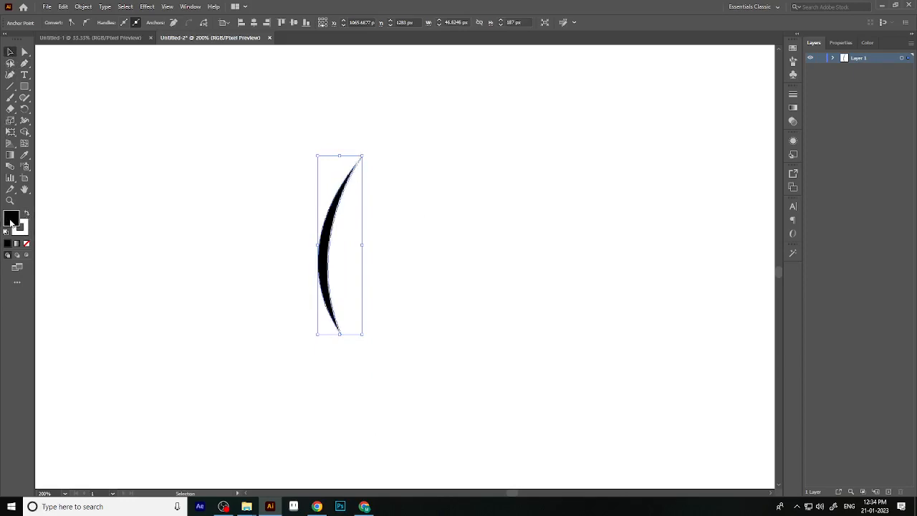
click(380, 275)
key(ctrl+minus)
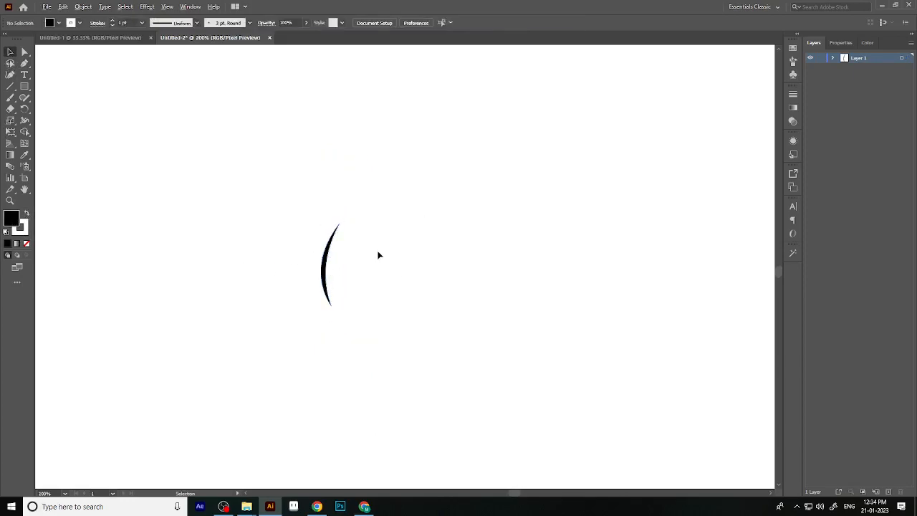
scroll(381, 254, up, 3)
click(215, 308)
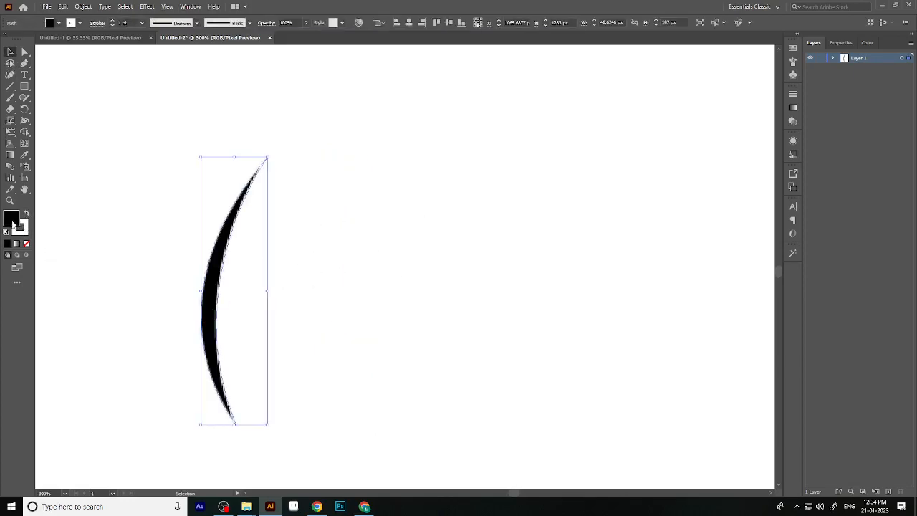
double_click(12, 220)
drag(549, 135, 573, 120)
click(745, 98)
click(389, 244)
scroll(236, 319, down, 3)
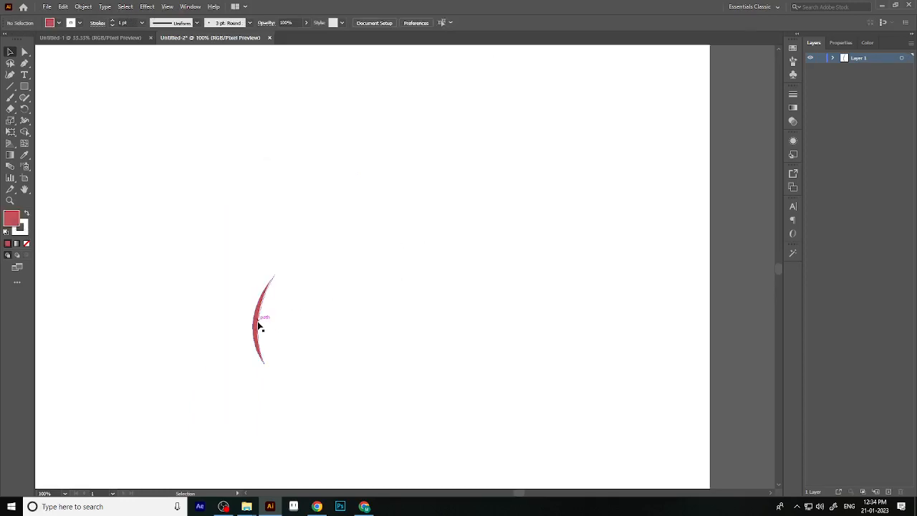
Set the crescent's stroke colour to the very dark red #190000.
click(259, 326)
double_click(24, 231)
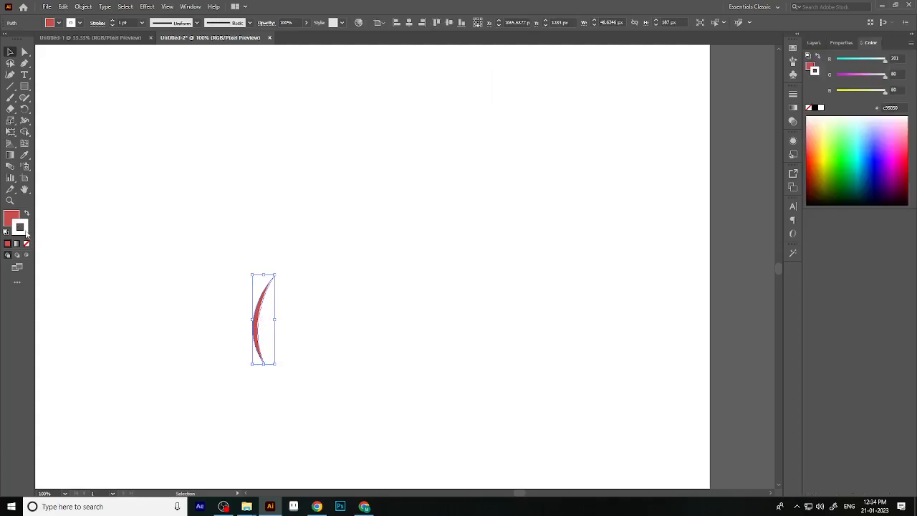
drag(593, 184, 609, 195)
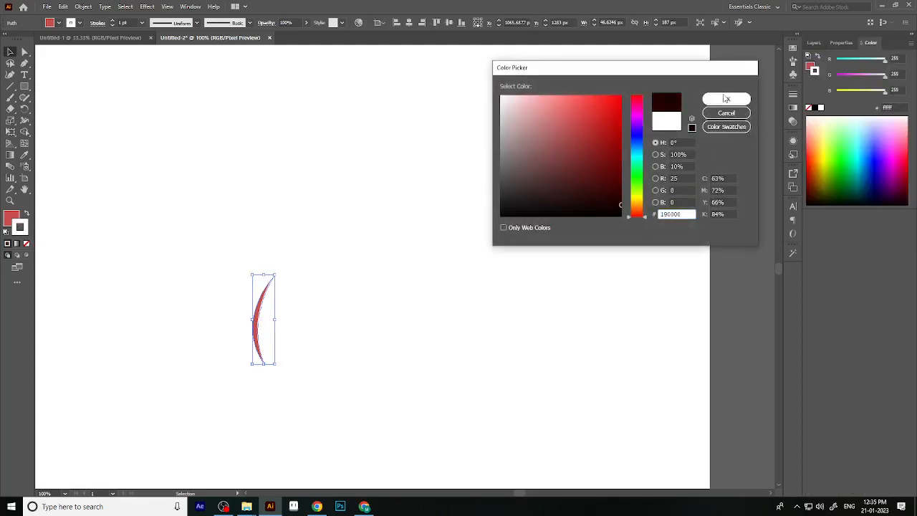
click(726, 100)
click(350, 313)
scroll(253, 359, up, 2)
Duplicate the crescent about 40 px to its right and reflect the copy so that the two curves face each other.
click(264, 333)
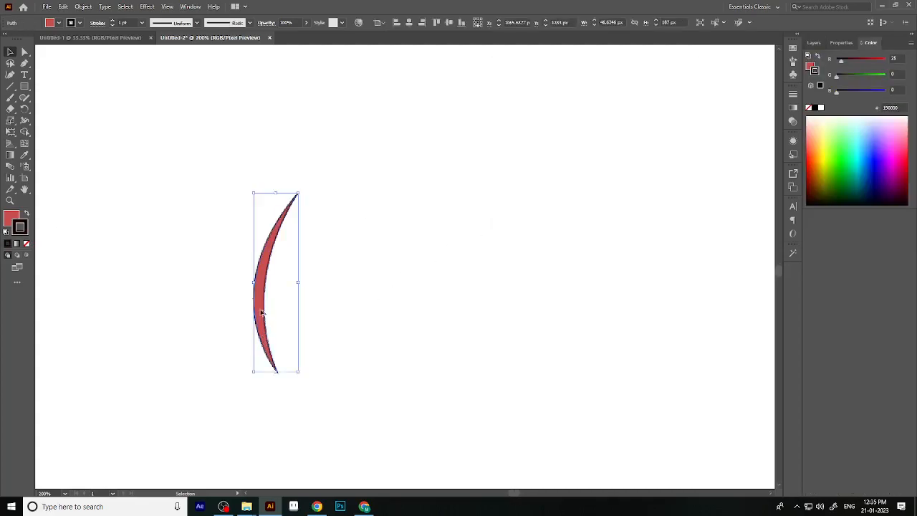
drag(259, 305, 298, 308)
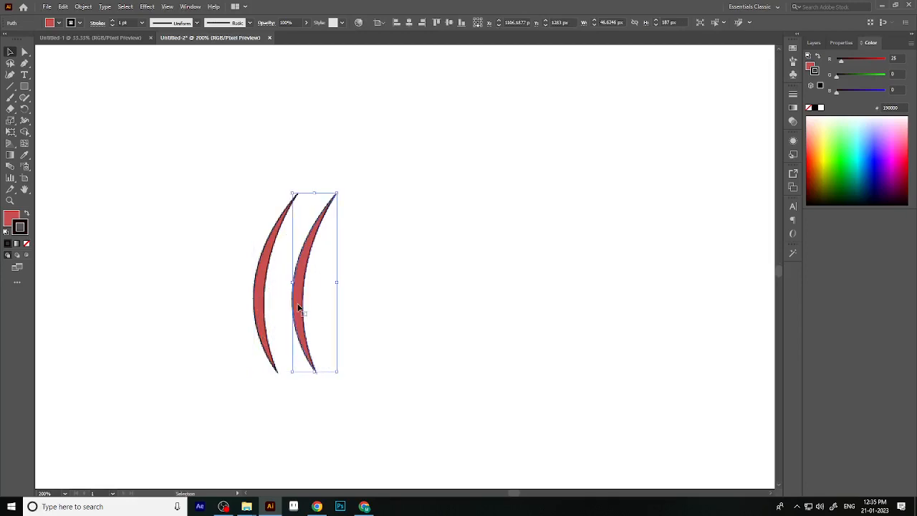
right_click(298, 308)
mouse_move(362, 247)
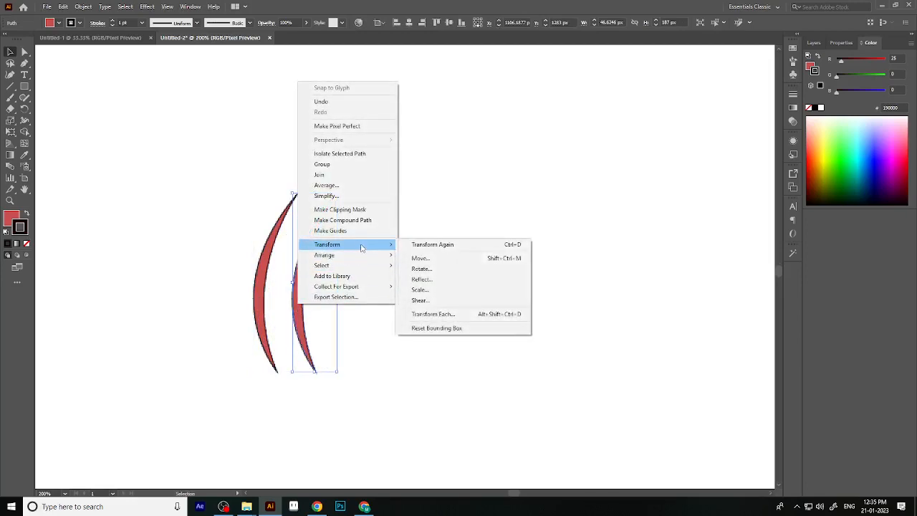
click(421, 279)
click(316, 282)
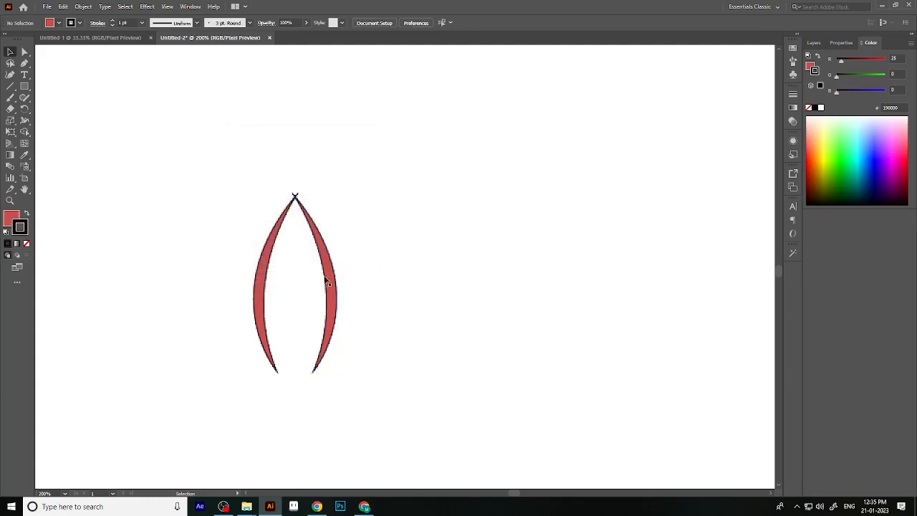
Move the mirrored crescent about 6 px to the right so that the upper tips of both crescents meet.
scroll(309, 297, up, 1)
drag(345, 302, 352, 303)
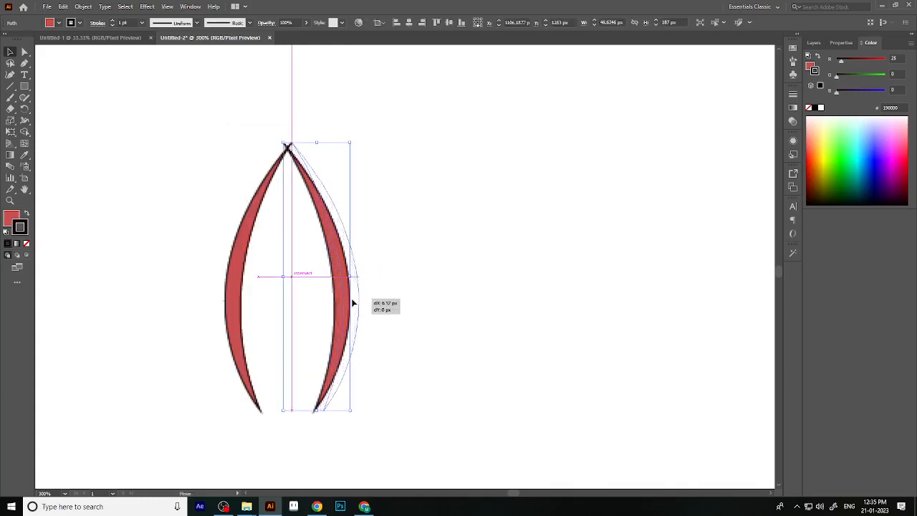
click(465, 326)
scroll(401, 323, down, 3)
scroll(350, 325, up, 2)
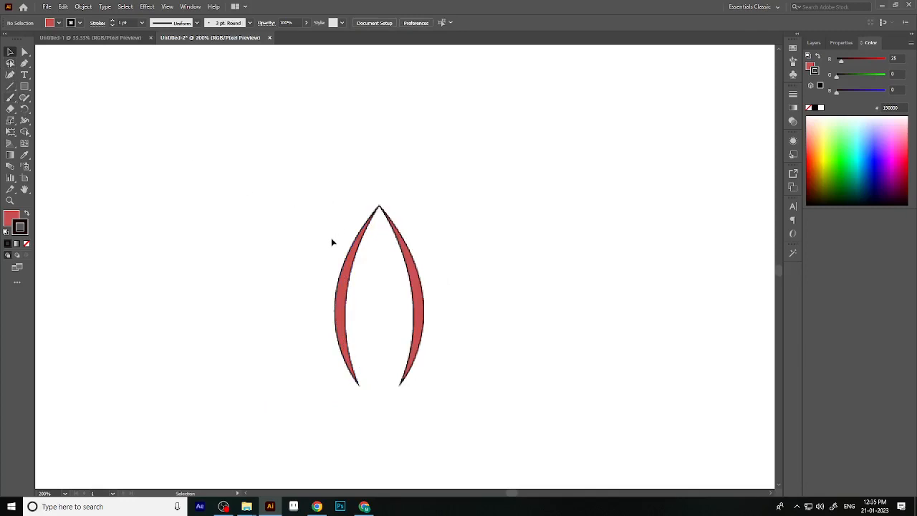
scroll(337, 240, down, 2)
scroll(355, 269, up, 2)
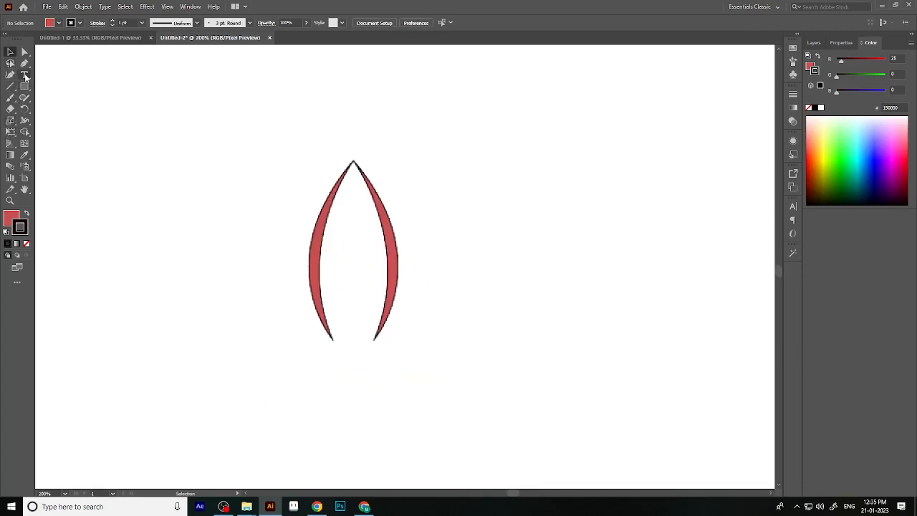
Draw a closed, pointed petal about 40 px wide and 214 px high with the Pen tool, centred between the two crescents.
click(24, 63)
scroll(356, 167, up, 1)
click(351, 147)
scroll(337, 301, down, 2)
drag(352, 353, 421, 443)
click(352, 355)
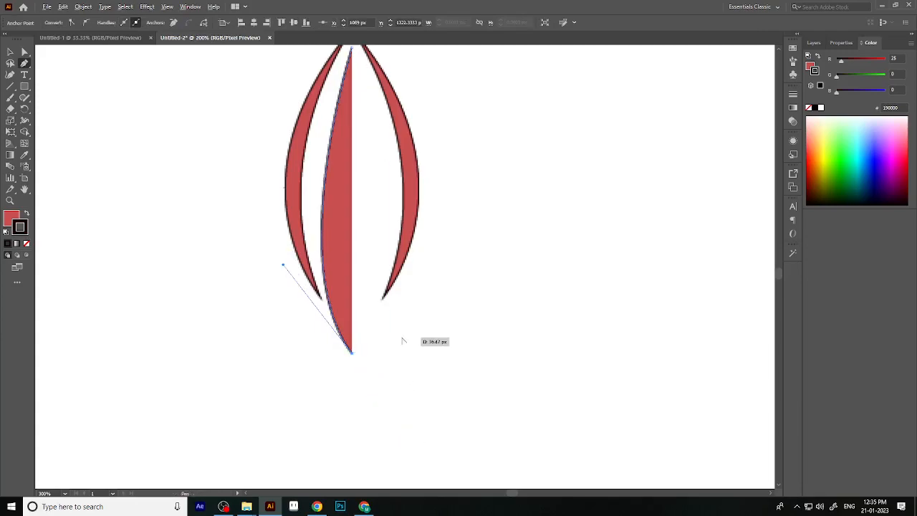
scroll(404, 337, down, 3)
drag(383, 240, 366, 167)
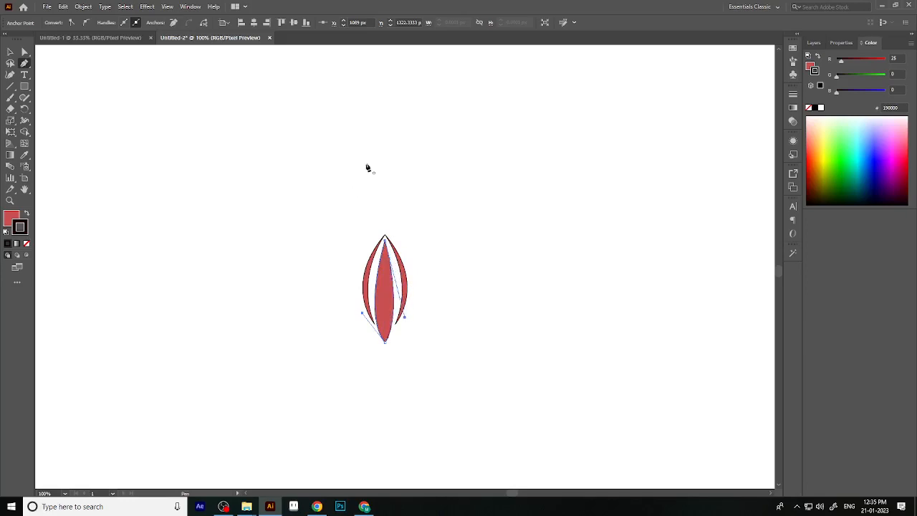
scroll(393, 351, up, 2)
click(11, 52)
click(311, 226)
scroll(451, 291, down, 4)
scroll(456, 296, up, 2)
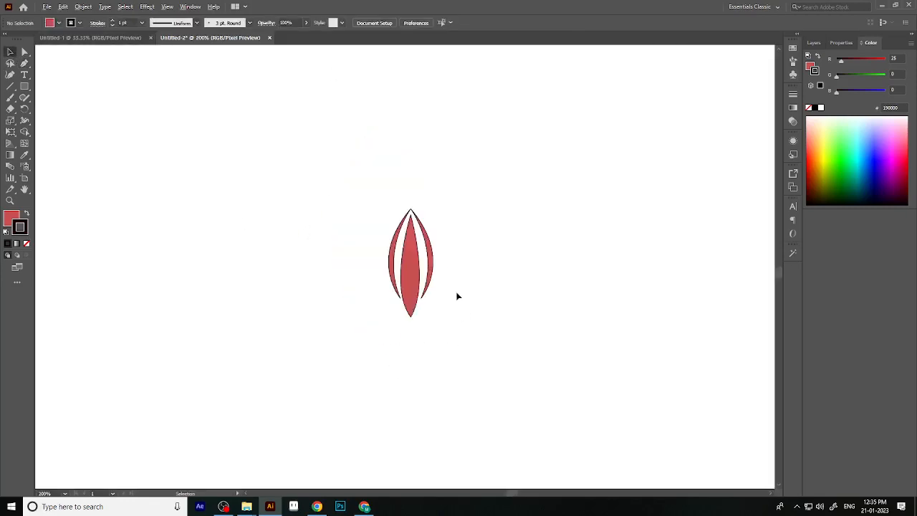
scroll(420, 319, down, 1)
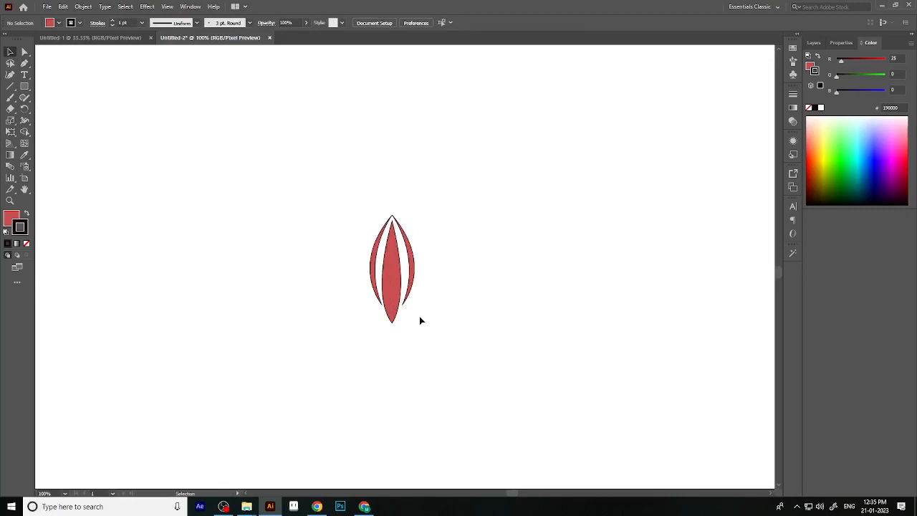
drag(430, 379, 322, 223)
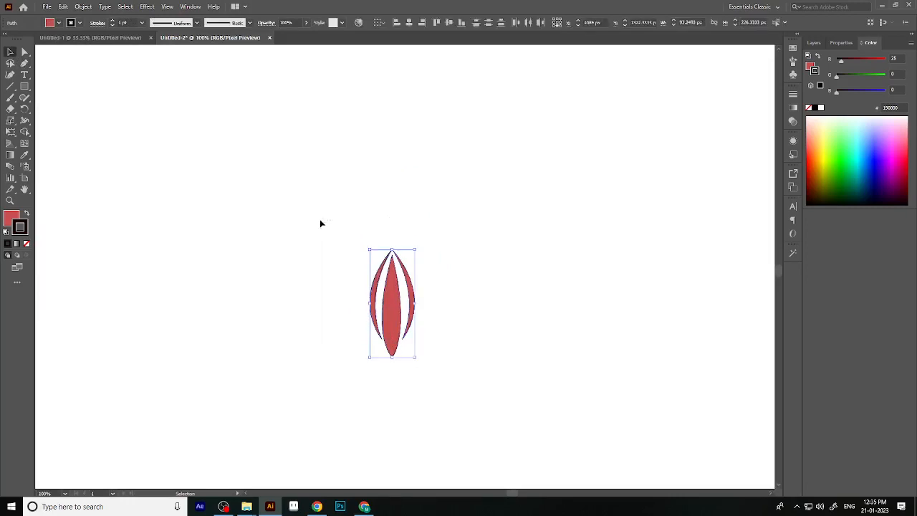
click(358, 348)
scroll(387, 349, up, 2)
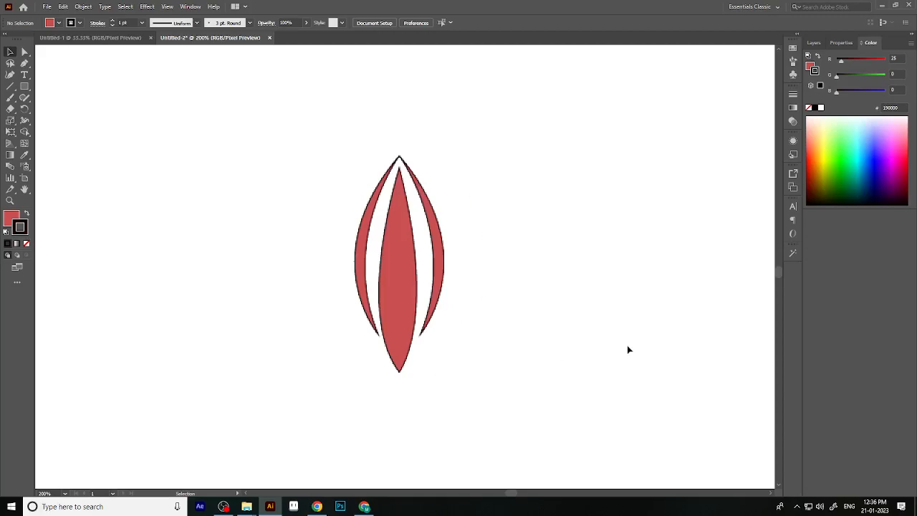
scroll(442, 304, down, 2)
scroll(433, 339, up, 3)
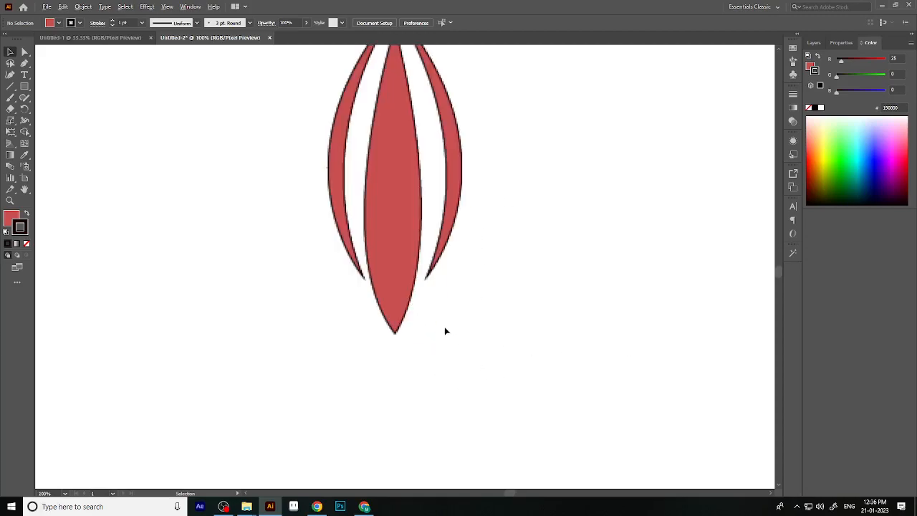
scroll(445, 329, down, 3)
scroll(469, 318, up, 2)
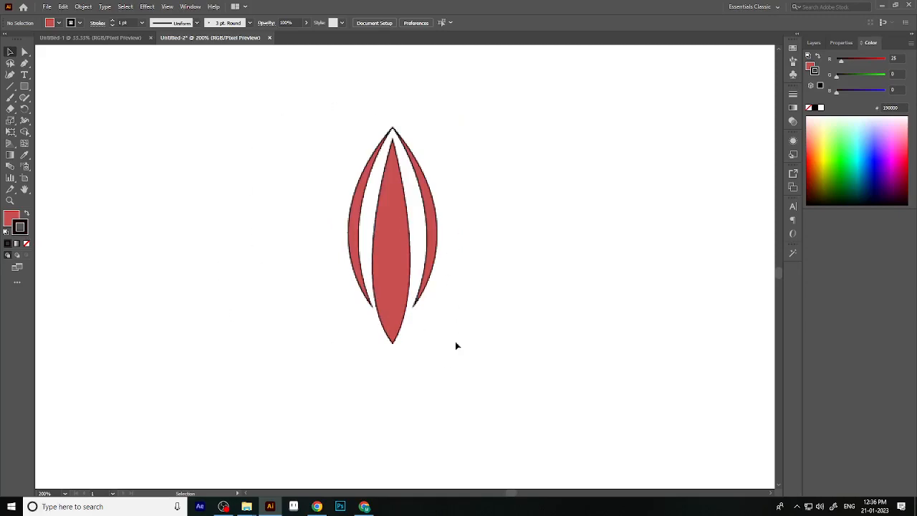
scroll(455, 335, down, 2)
Make the central petal slightly wider by pulling the curve handles of its right and left sides upward with the Direct Selection tool.
click(424, 275)
scroll(424, 274, up, 3)
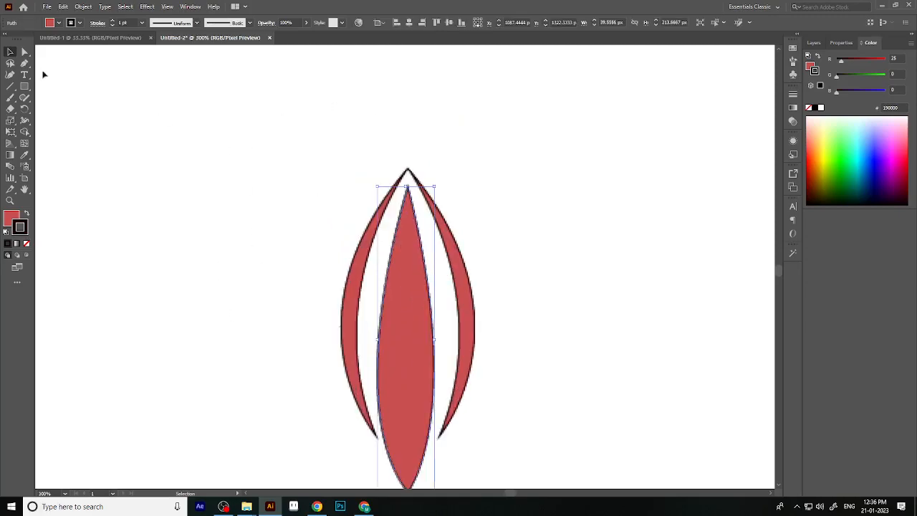
click(24, 52)
scroll(409, 100, down, 2)
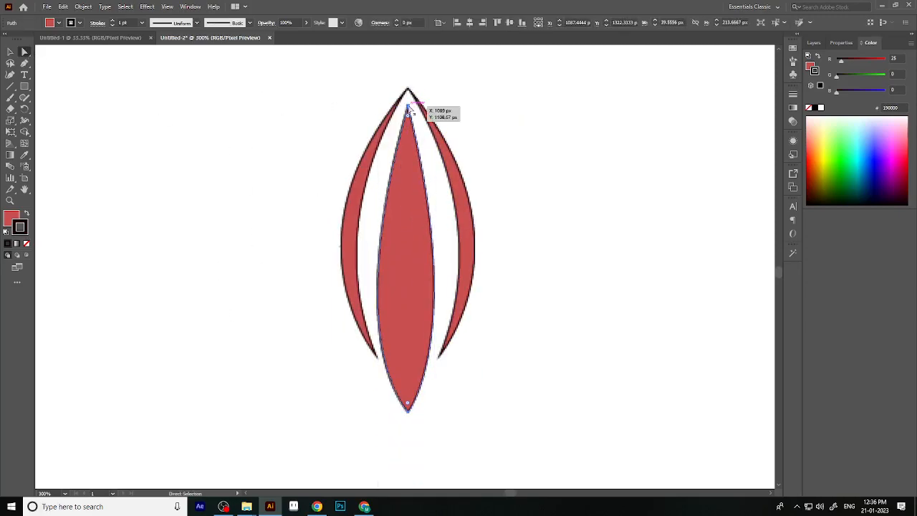
click(409, 109)
drag(467, 334, 474, 312)
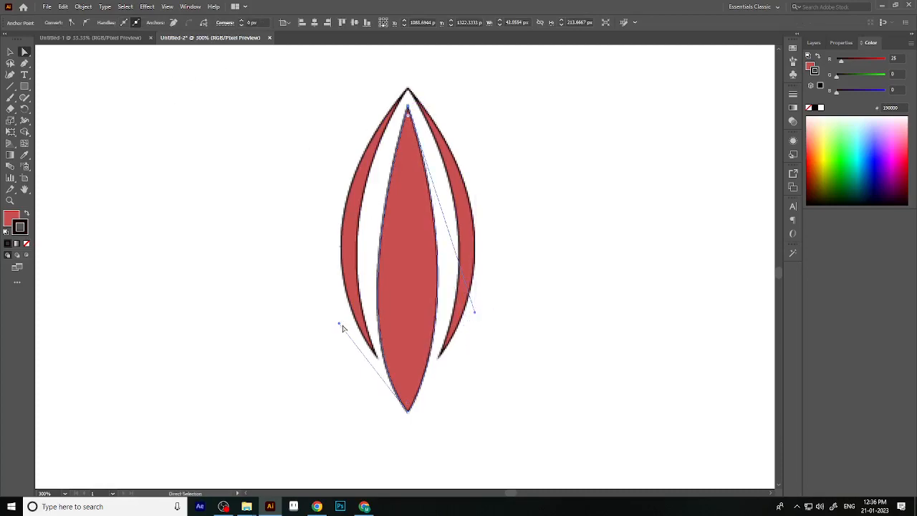
drag(339, 322, 337, 302)
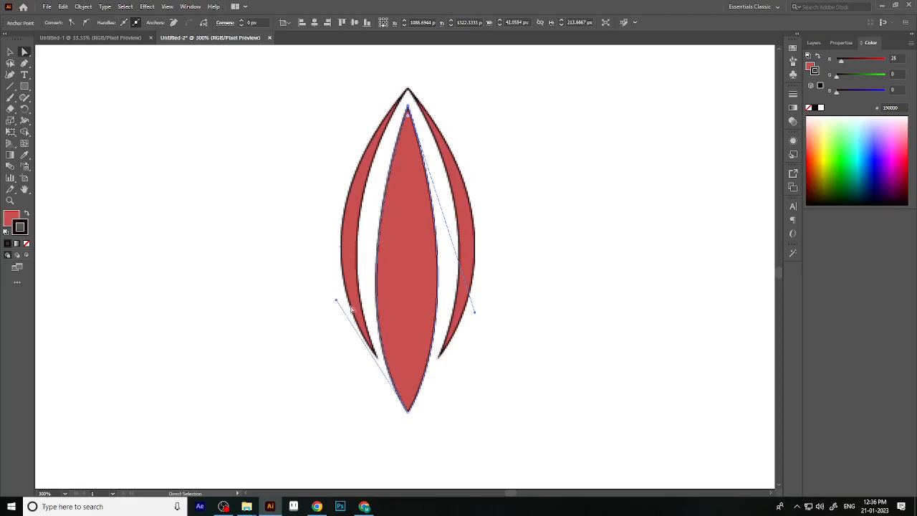
scroll(470, 304, down, 1)
click(10, 51)
click(337, 188)
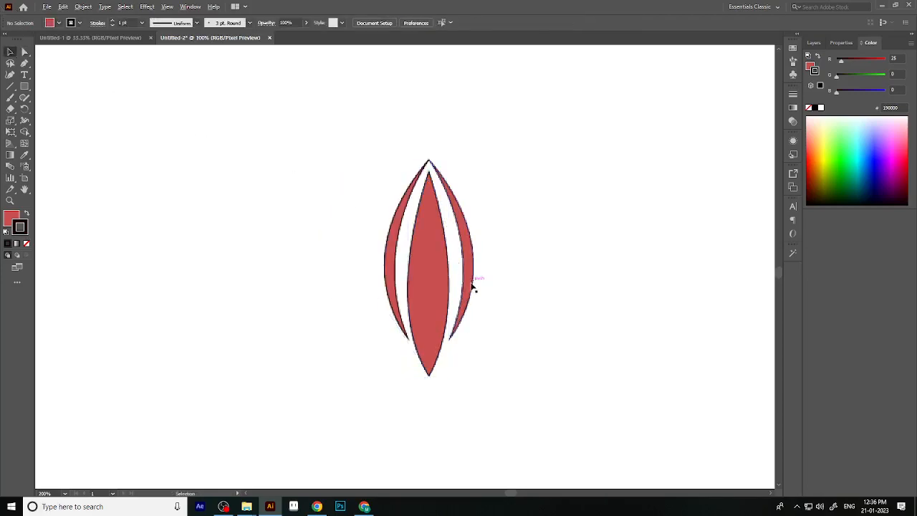
Group the two crescents and the central petal into one object.
scroll(473, 285, down, 5)
scroll(485, 279, up, 3)
drag(461, 360, 368, 175)
key(a)
key(ctrl+g)
Turn the petal group upside down so that the joined crescent tips point downward.
key(ctrl+t)
click(472, 307)
click(433, 289)
drag(449, 345, 394, 211)
click(395, 210)
key(ctrl+equal)
Duplicate the petal group and place the copy to the left, clear of the original.
click(452, 294)
drag(450, 297, 369, 296)
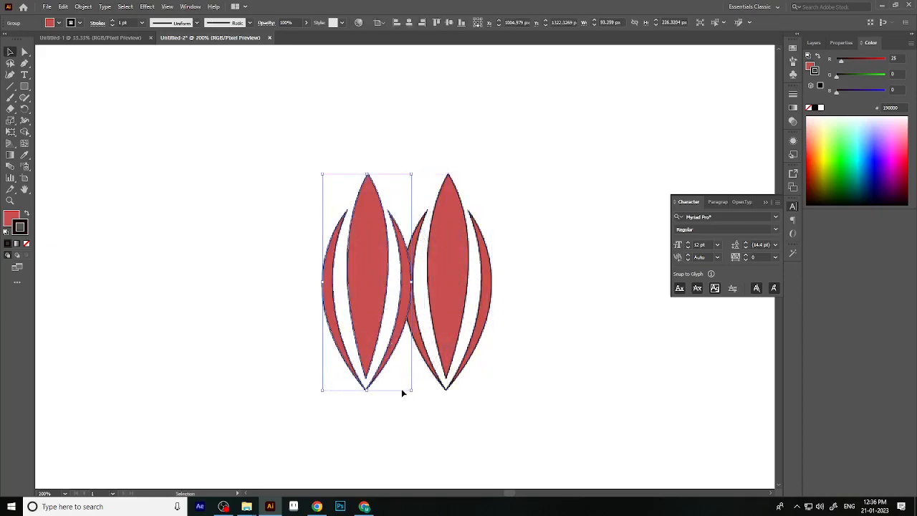
click(414, 393)
click(391, 353)
drag(368, 289, 316, 280)
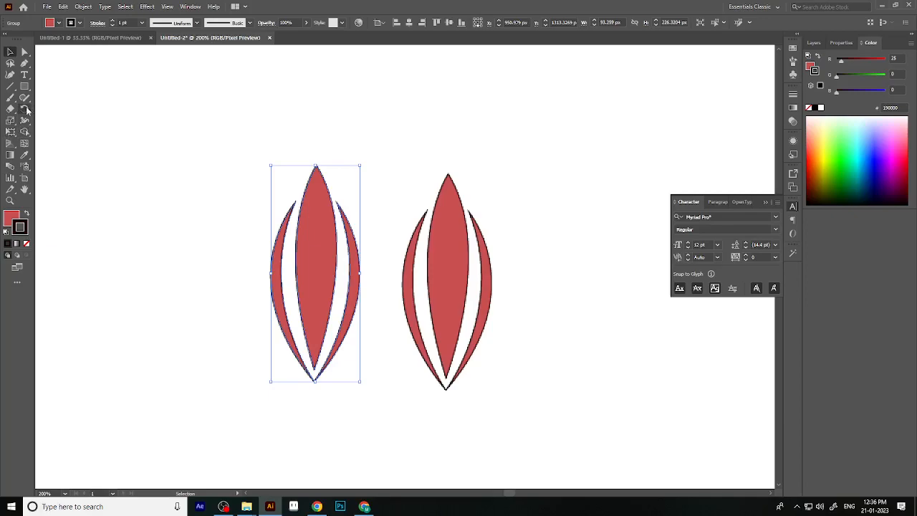
Rotate the left petal copy by 15° around its bottom tip with the Rotate tool, and repeat the rotation twice.
click(26, 109)
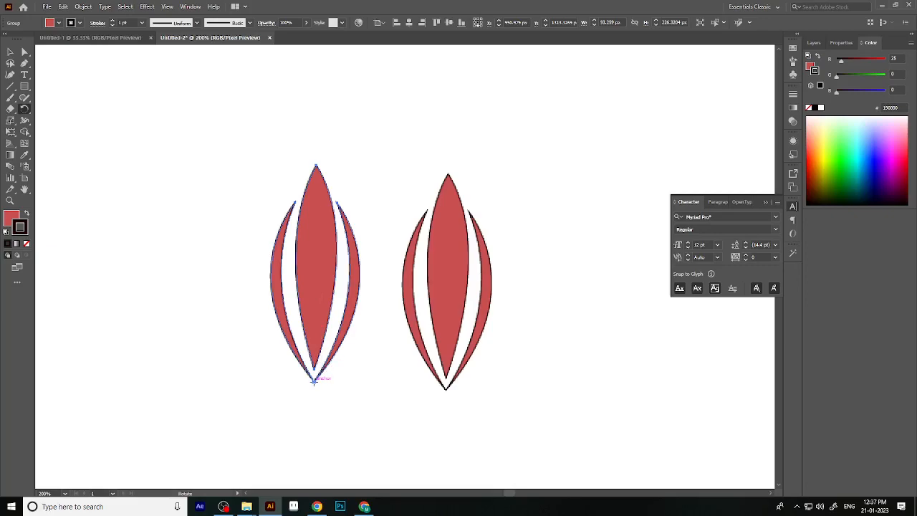
alt+click(314, 381)
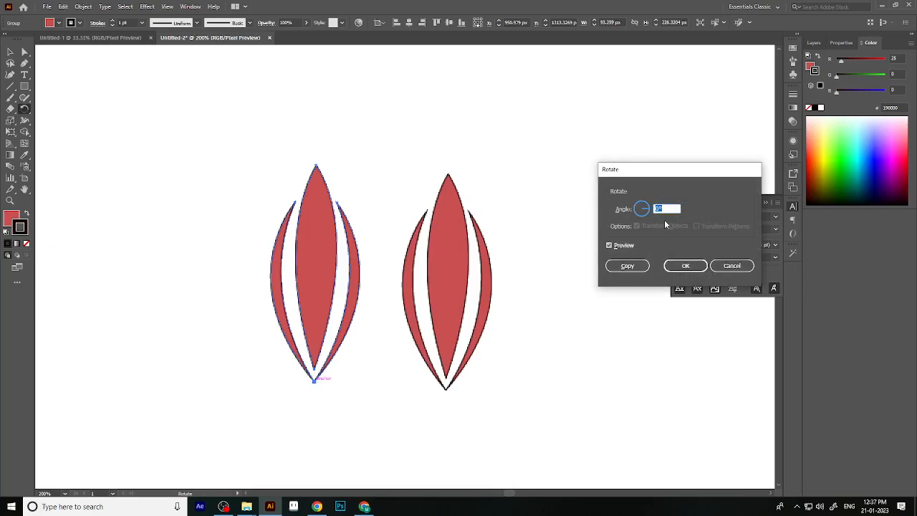
text(15)
click(686, 266)
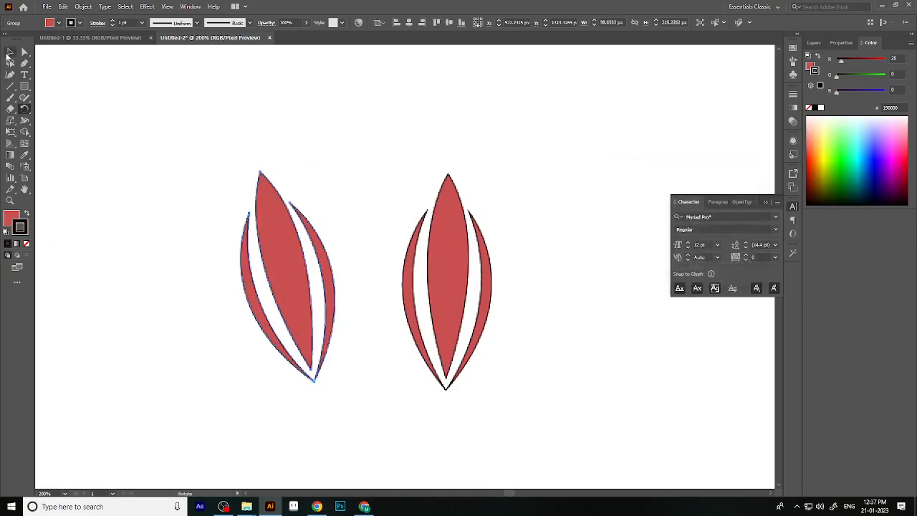
click(10, 52)
key(a)
key(ctrl+d)
key(ctrl+d)
key(v)
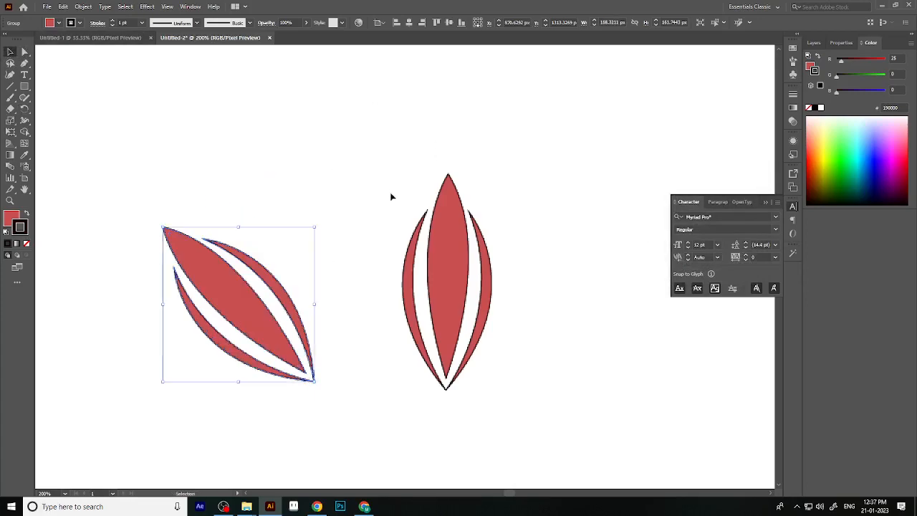
Move the tilted petal copy beside the upright petal so that its lower tip lies near the upright petal's base.
drag(256, 321, 384, 329)
scroll(465, 358, down, 3)
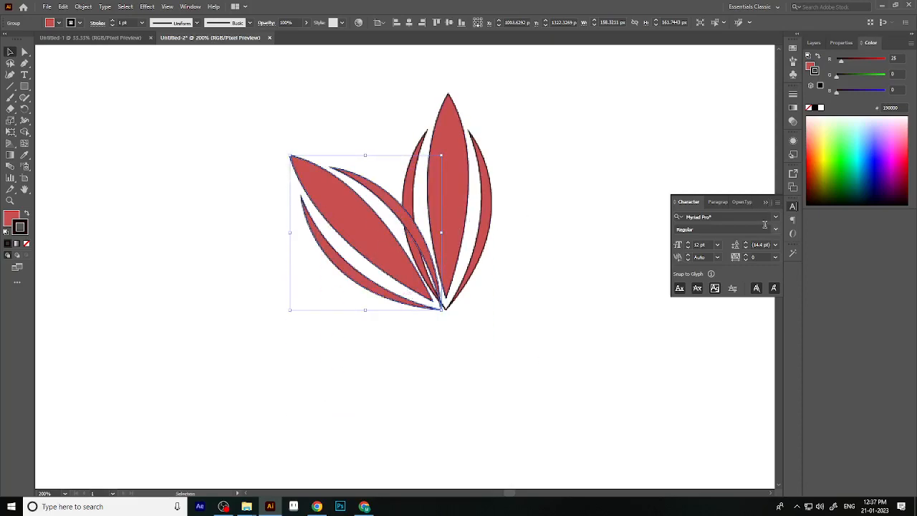
scroll(483, 220, up, 1)
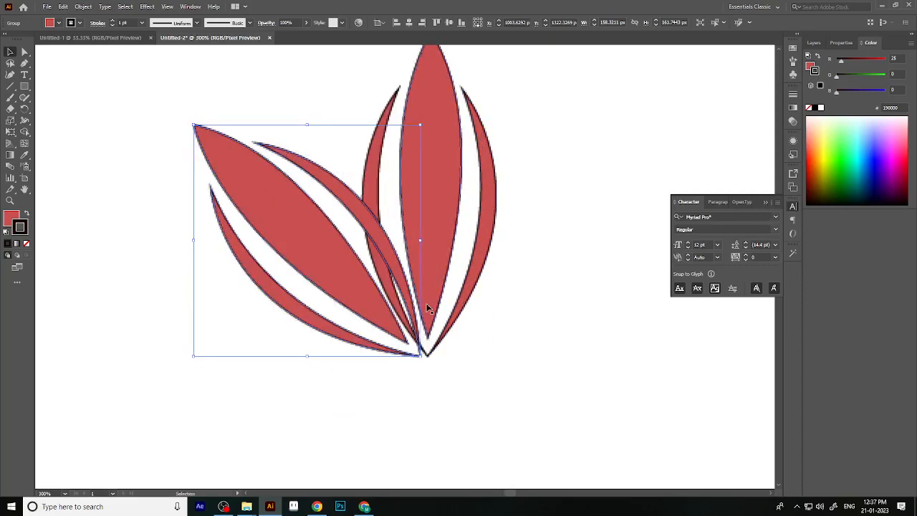
key(ctrl+d)
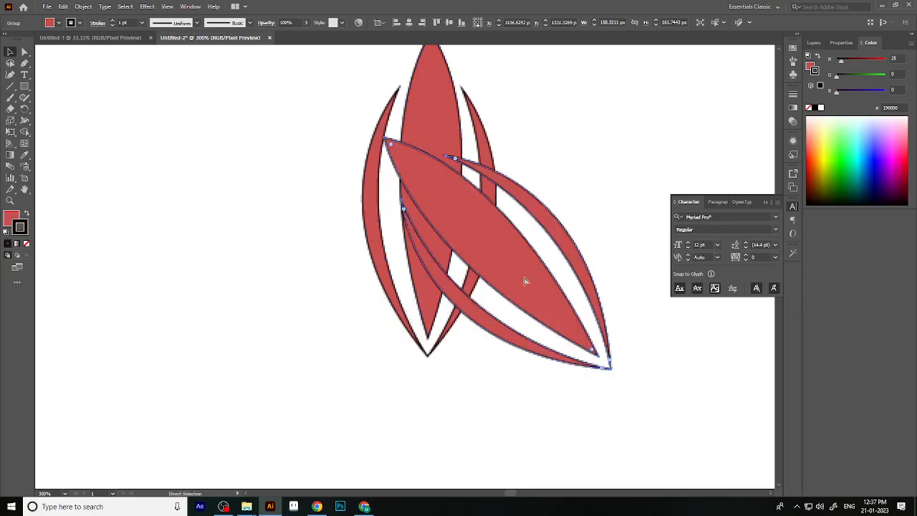
drag(517, 263, 327, 252)
Rotate the tilted petal further outward, nudge its lower tip onto the upright petal's base, and close the Character panel.
drag(422, 357, 442, 346)
drag(354, 268, 342, 288)
drag(428, 364, 431, 357)
drag(337, 287, 333, 295)
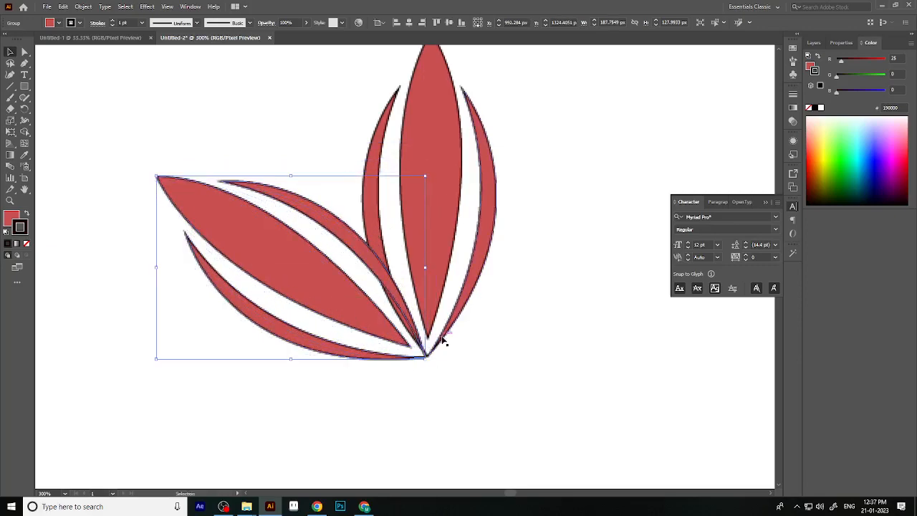
drag(429, 360, 368, 334)
drag(425, 364, 385, 337)
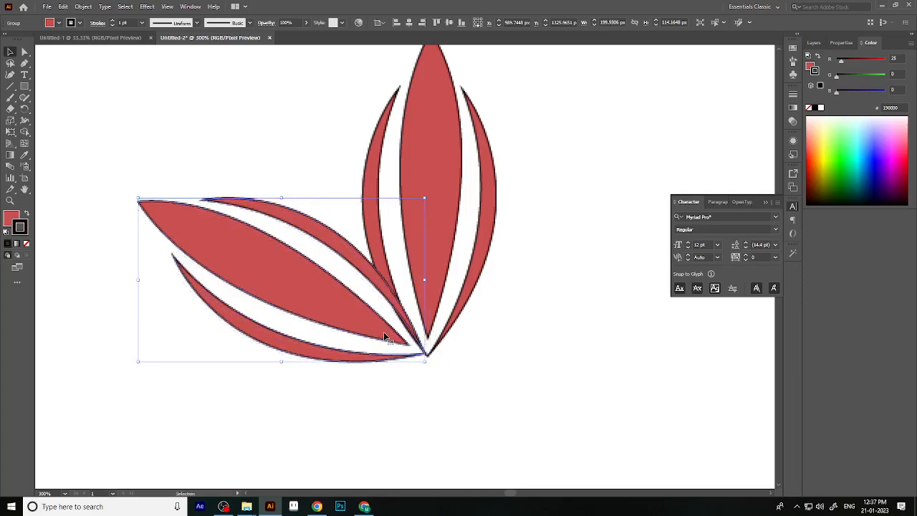
click(764, 203)
scroll(518, 336, down, 5)
click(512, 333)
scroll(542, 339, up, 2)
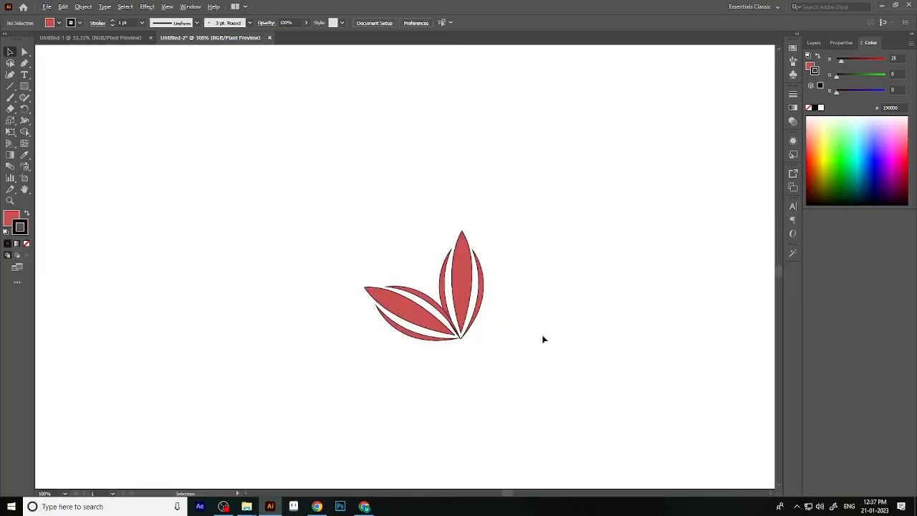
scroll(516, 334, up, 1)
drag(426, 327, 507, 338)
scroll(532, 363, up, 1)
right_click(493, 320)
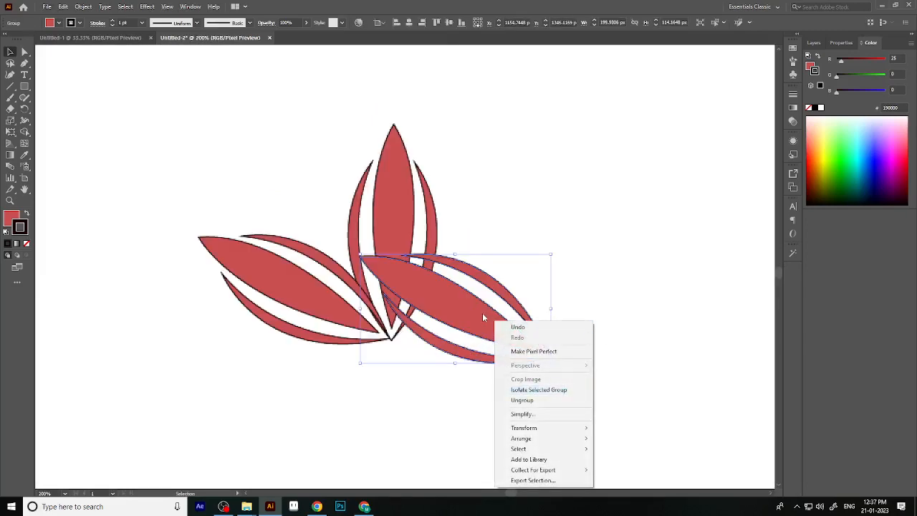
click(524, 274)
click(481, 304)
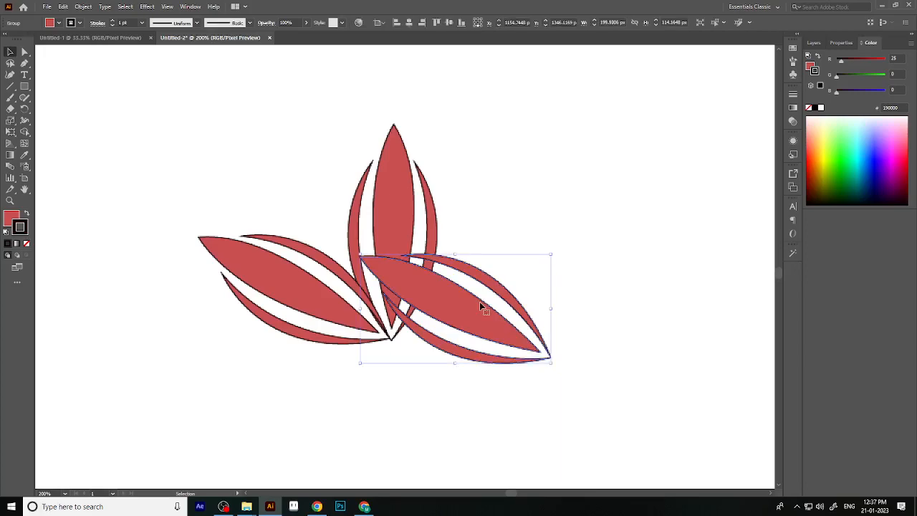
key(Delete)
Make a copy of the left petal reflected across the vertical axis and place it right of the upright petal, tips meeting at the base.
click(337, 311)
right_click(337, 309)
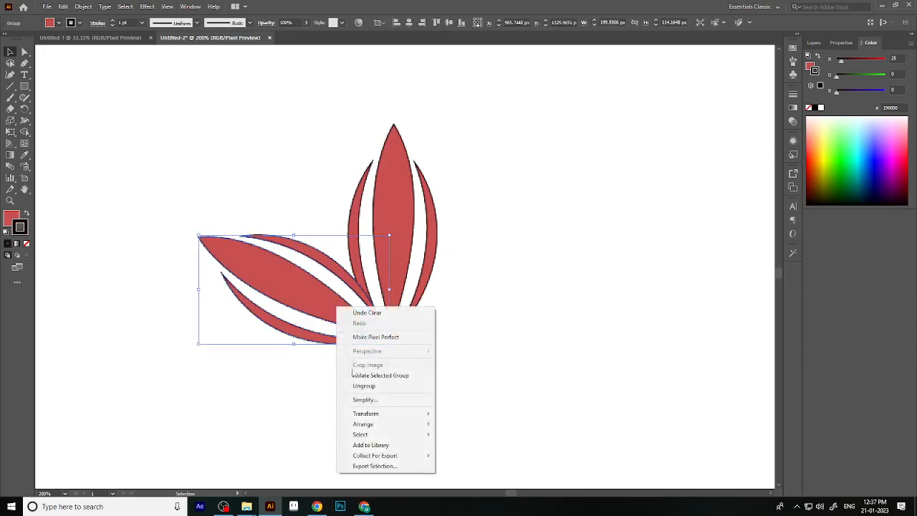
mouse_move(365, 414)
click(479, 445)
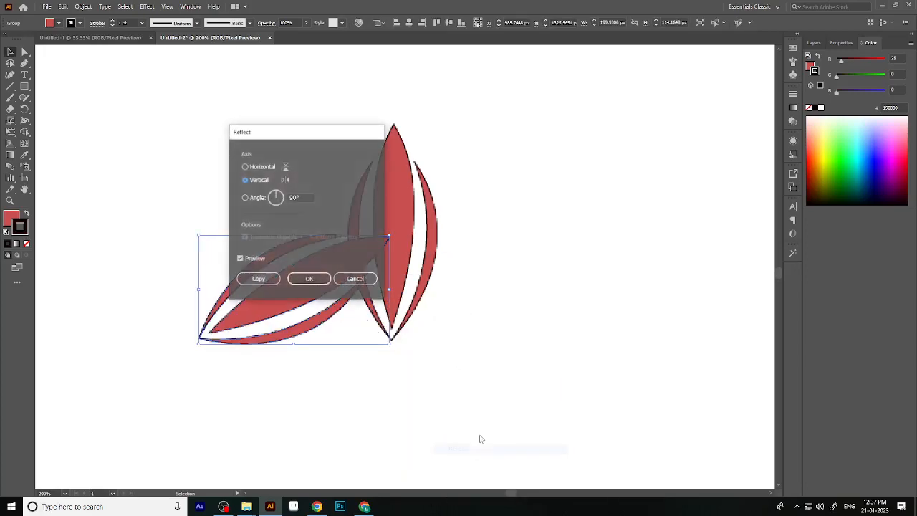
click(258, 279)
drag(318, 282, 504, 286)
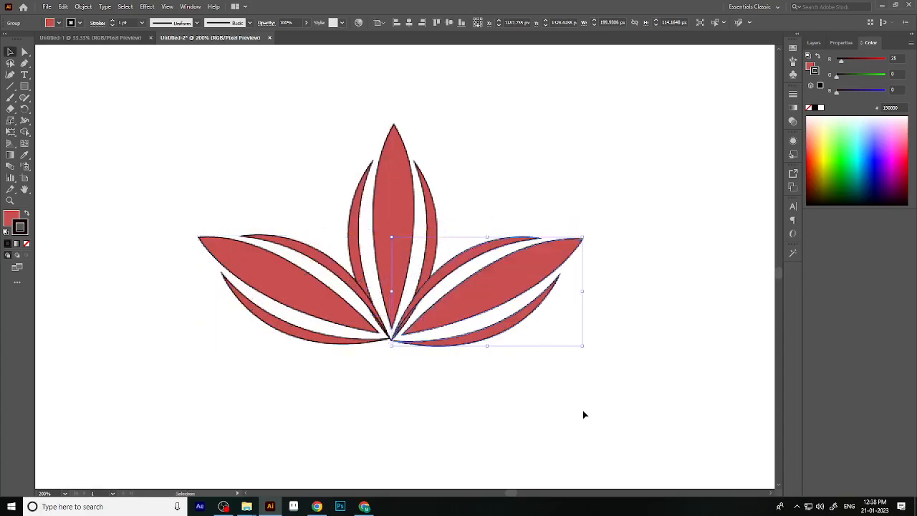
click(524, 369)
key(ctrl+0)
key(ctrl+1)
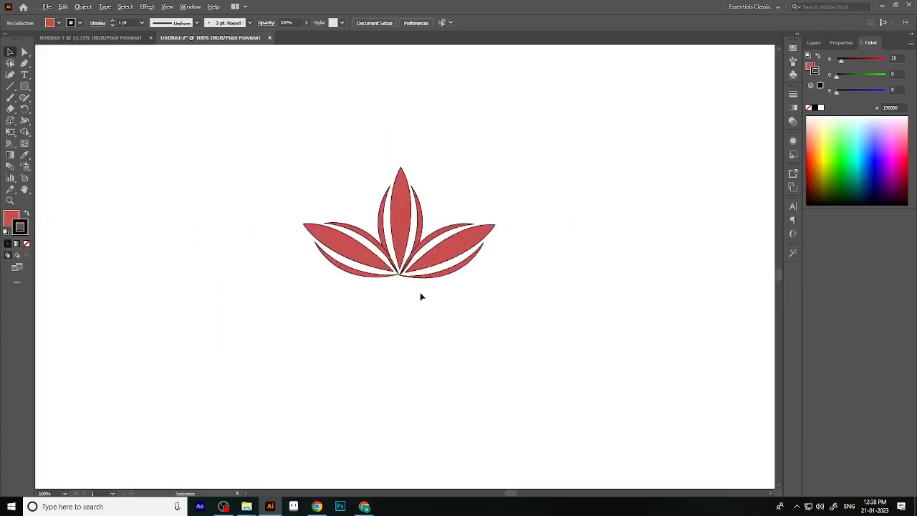
Select the whole three-petal flower and move it to the lower-right area of the artboard.
drag(212, 139, 198, 129)
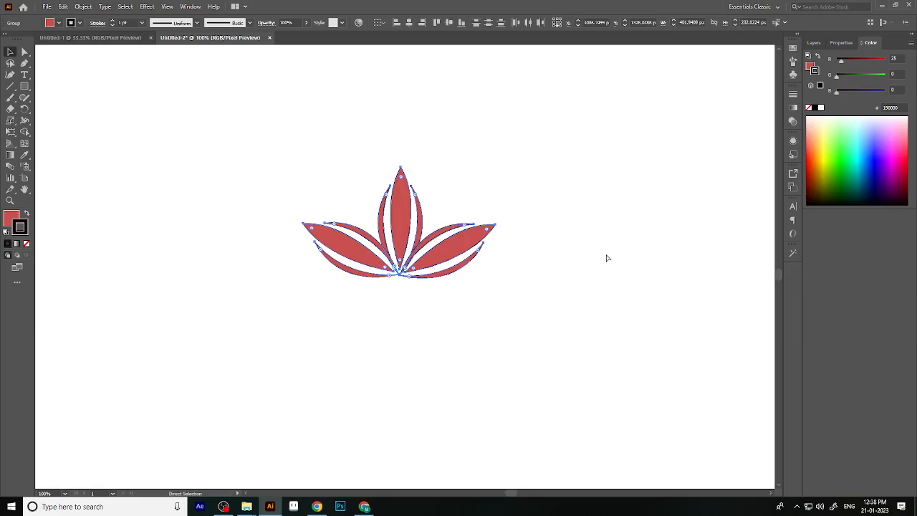
key(v)
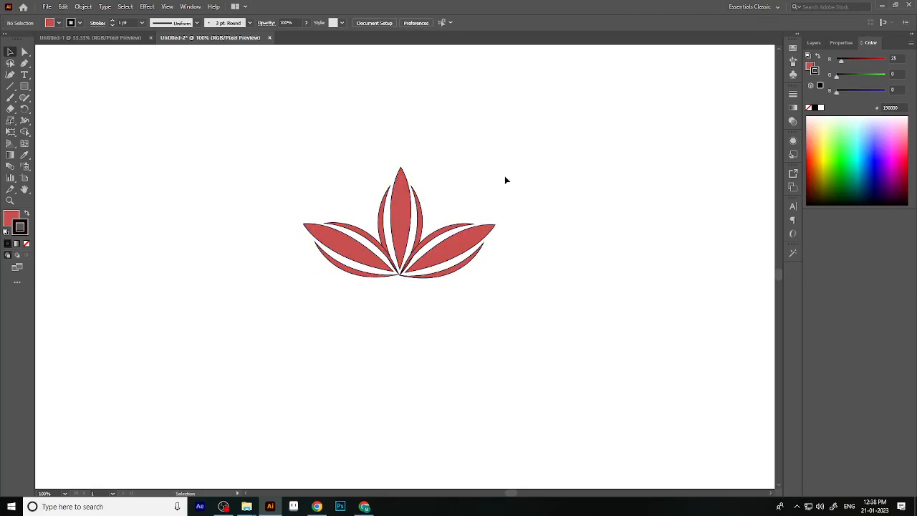
scroll(527, 206, up, 2)
scroll(463, 307, down, 2)
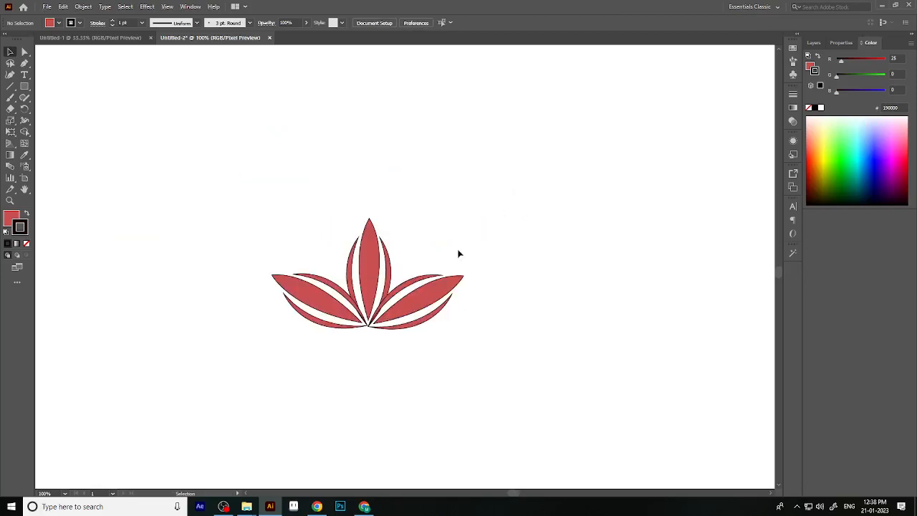
scroll(458, 299, down, 1)
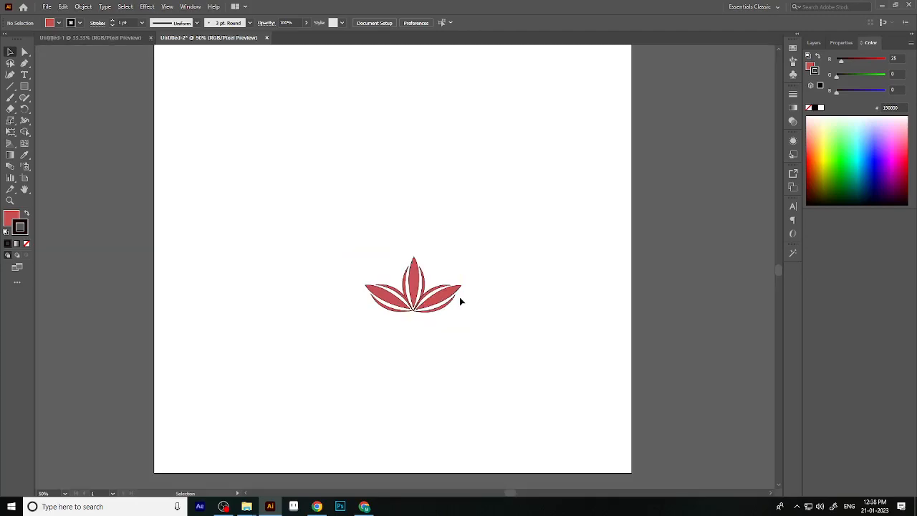
scroll(460, 301, up, 1)
scroll(462, 329, down, 3)
drag(495, 353, 375, 284)
drag(432, 315, 514, 351)
click(477, 399)
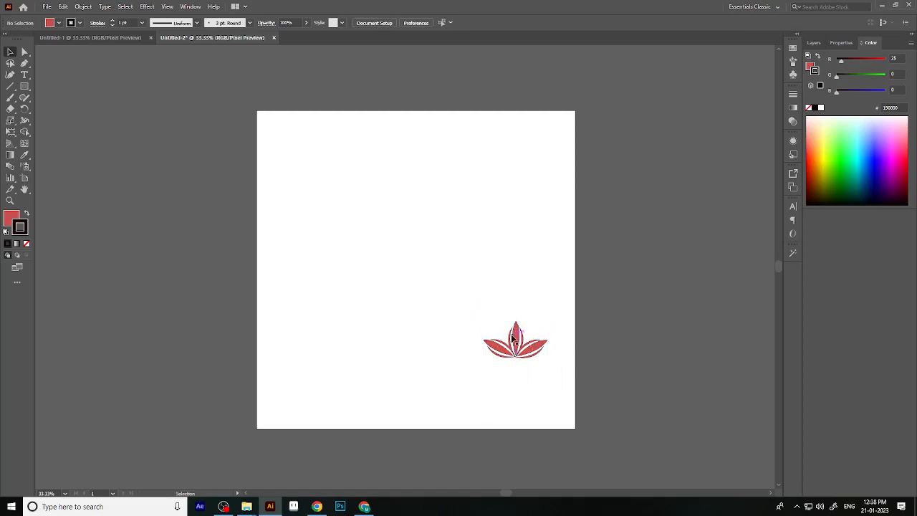
scroll(452, 272, up, 1)
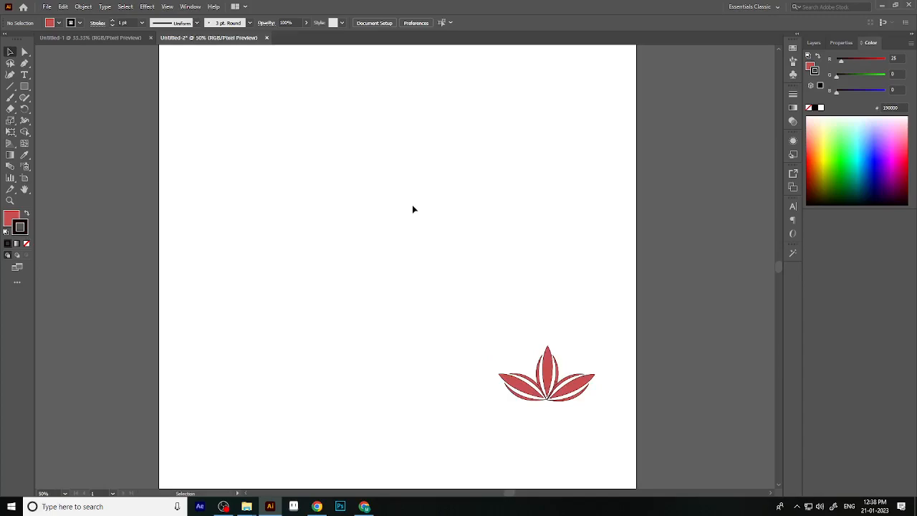
click(24, 63)
scroll(567, 177, up, 2)
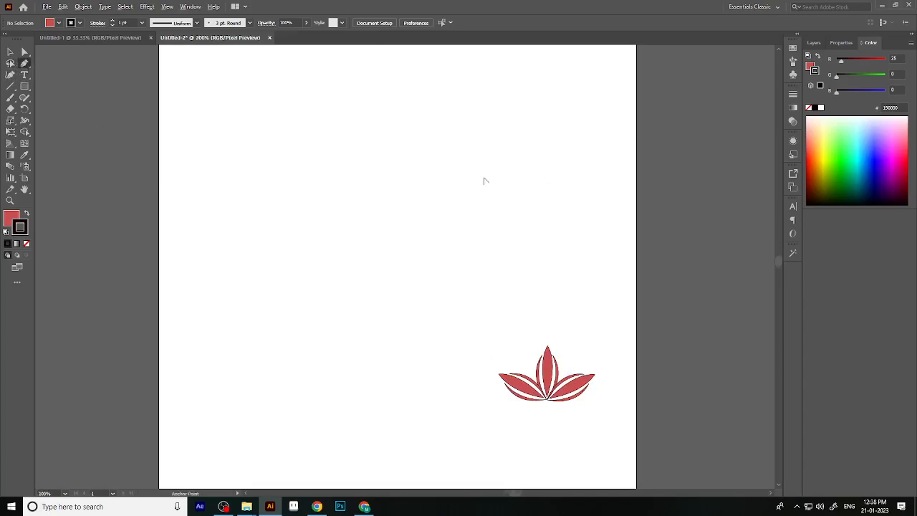
scroll(309, 259, down, 4)
click(11, 53)
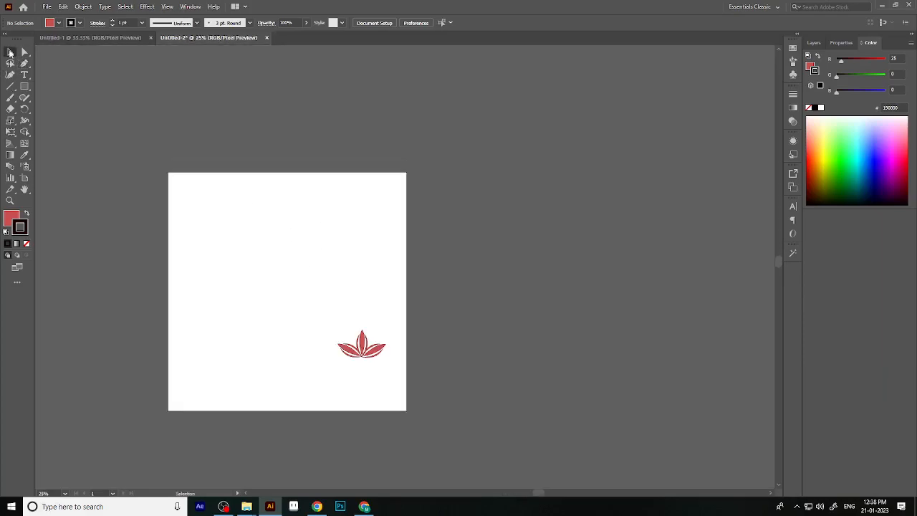
scroll(187, 247, up, 1)
scroll(262, 291, up, 1)
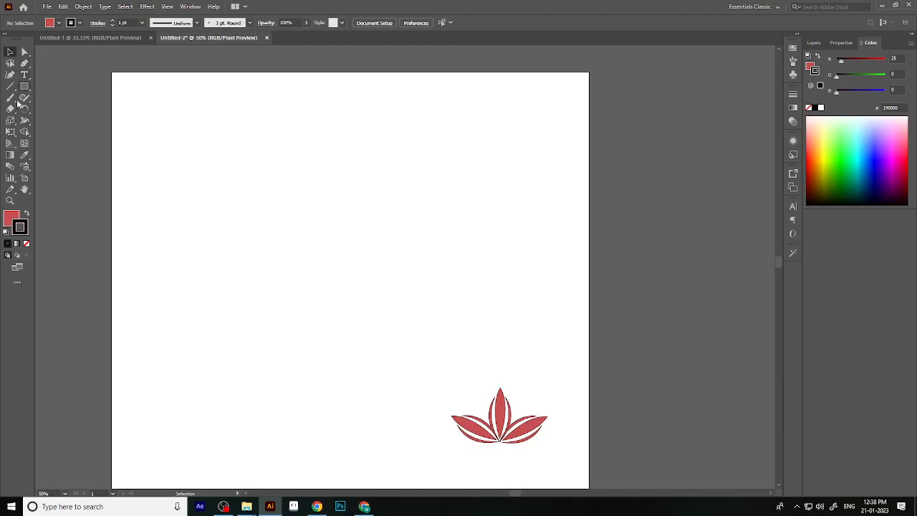
Show the rulers and place a vertical guide near the middle of the artboard.
key(ctrl)
key(ctrl+r)
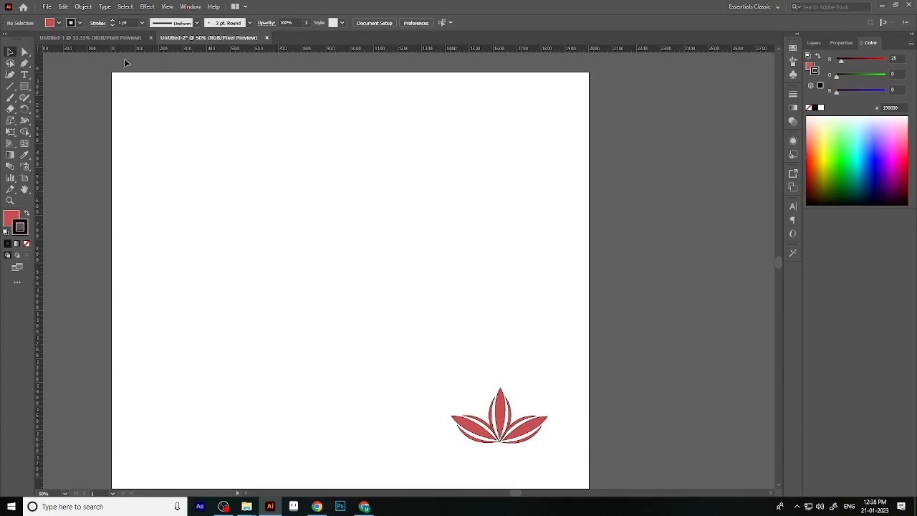
drag(36, 235, 359, 324)
click(385, 115)
scroll(372, 162, up, 2)
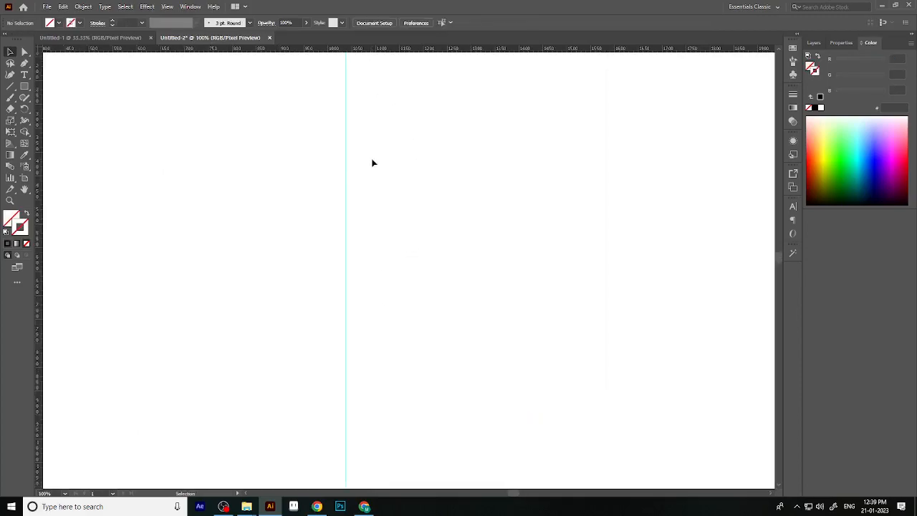
Place a single Pen tool anchor point just left of the guide at X 959 px, Y 499 px, and stop drawing.
click(25, 64)
scroll(364, 210, down, 2)
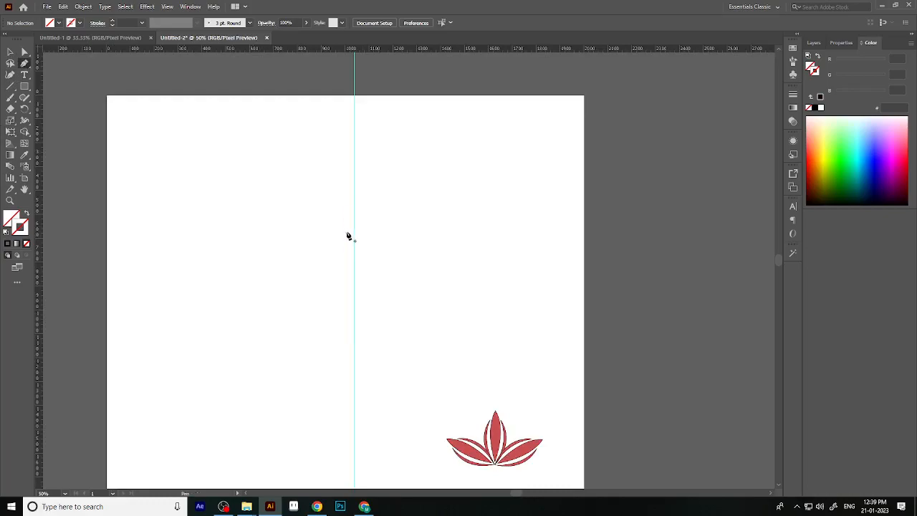
click(335, 215)
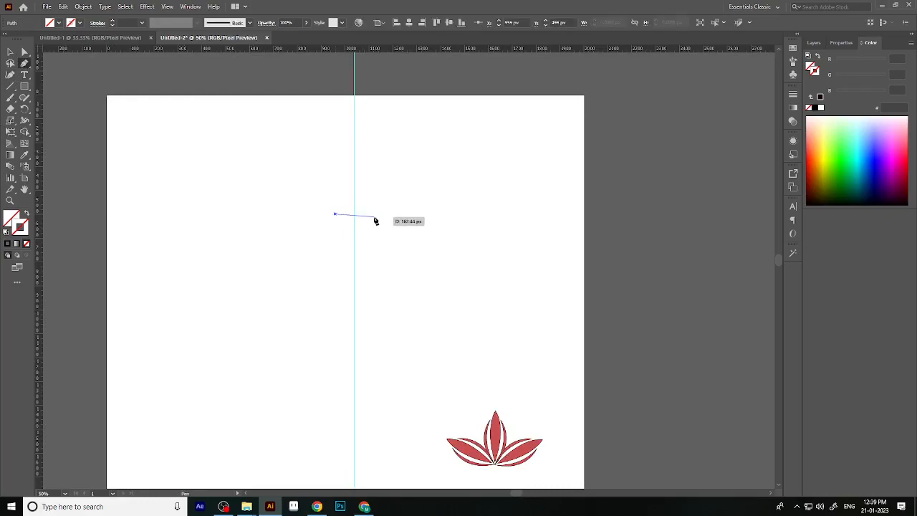
scroll(374, 217, up, 2)
click(10, 51)
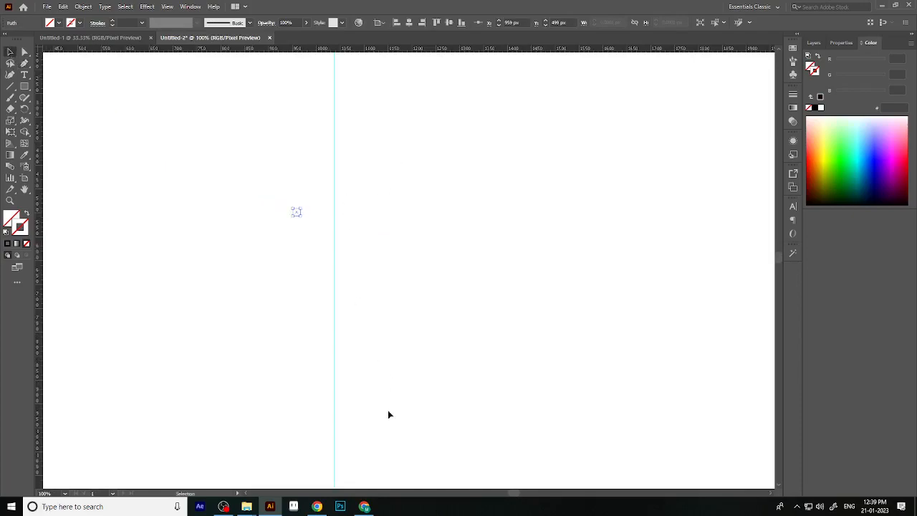
Switch to Chrome and search Google for "top silhouette vector", showing the image results.
click(364, 506)
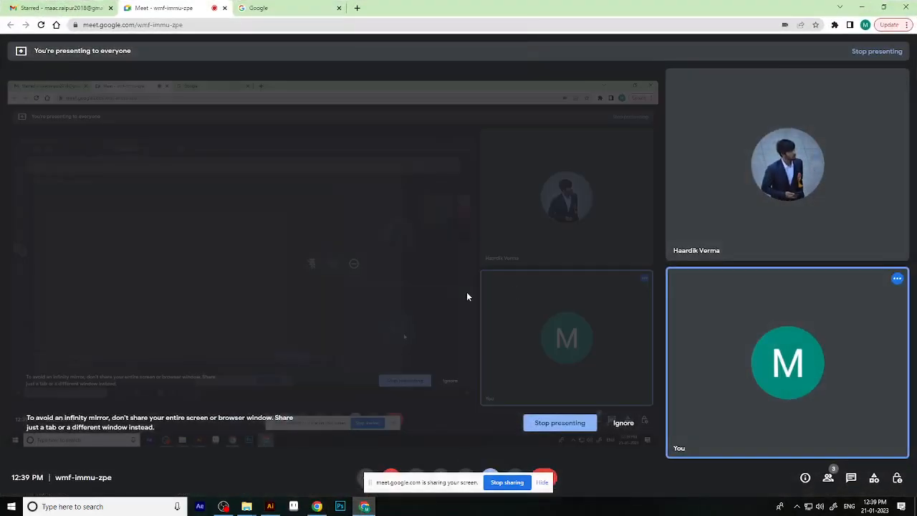
click(285, 6)
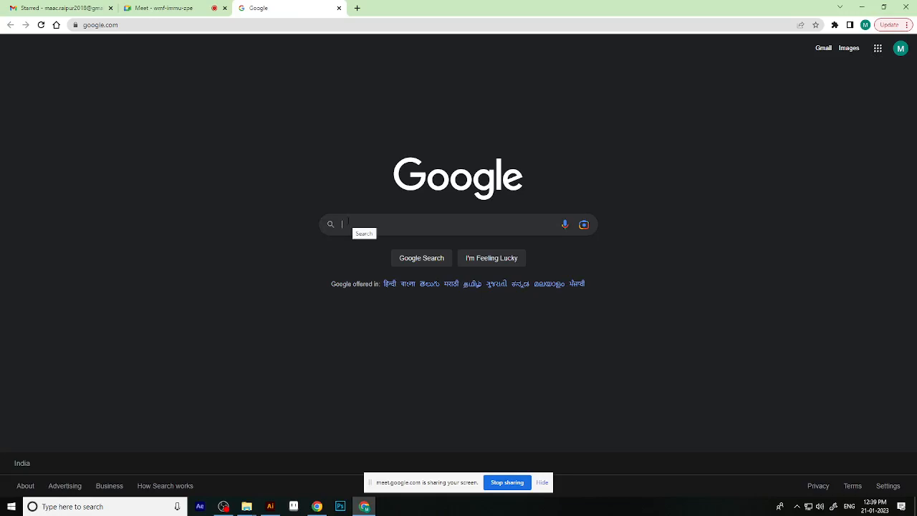
text(top silho)
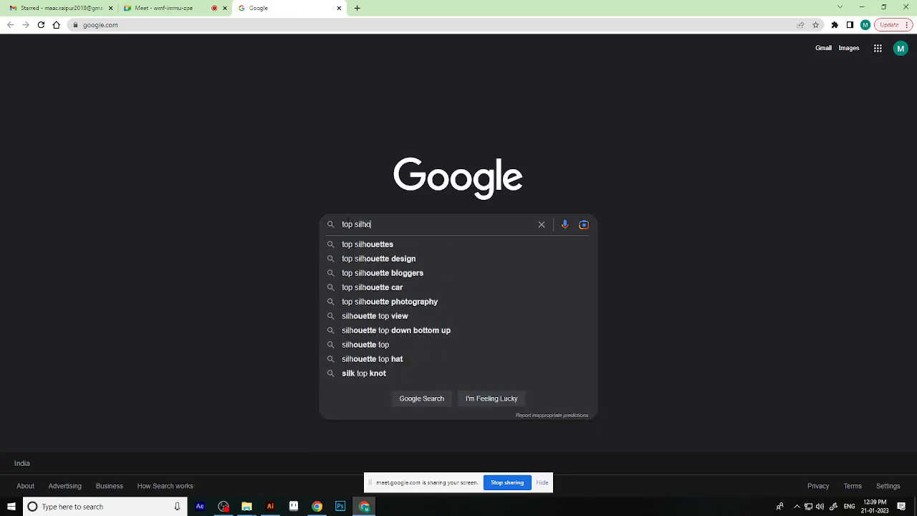
text(uute vector)
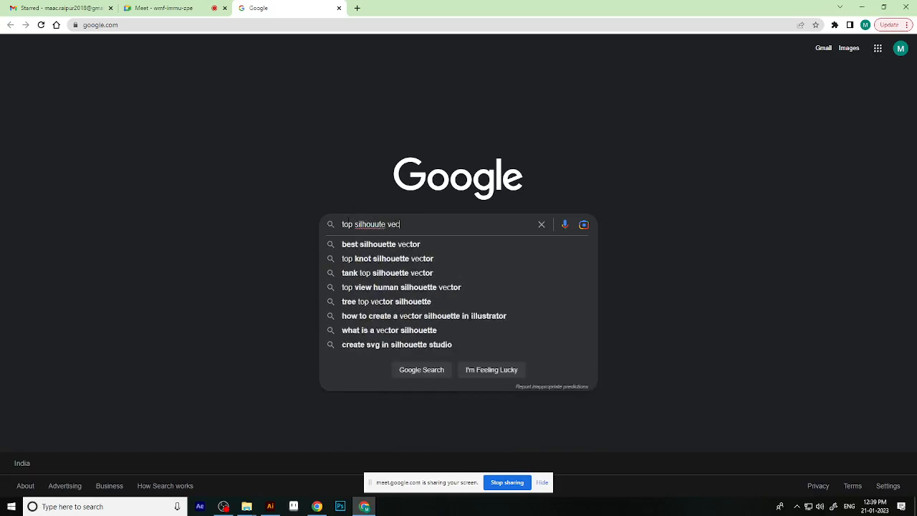
key(Return)
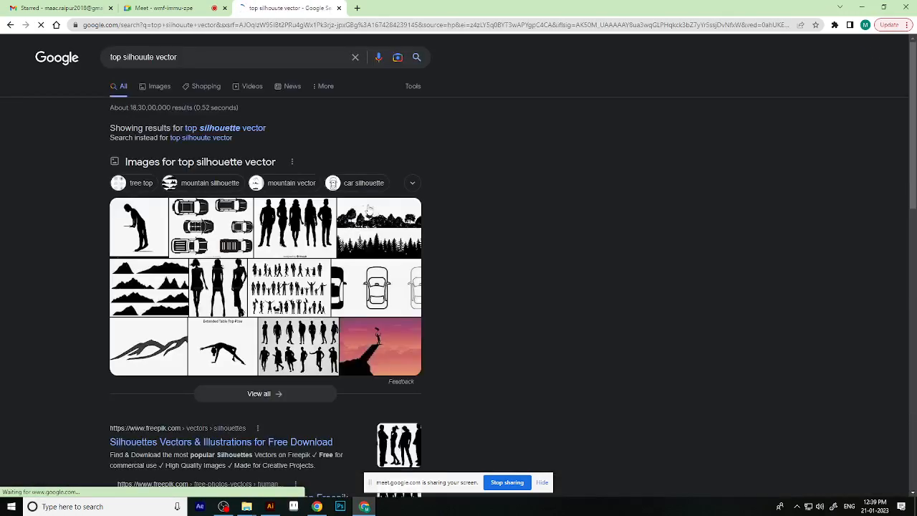
click(160, 87)
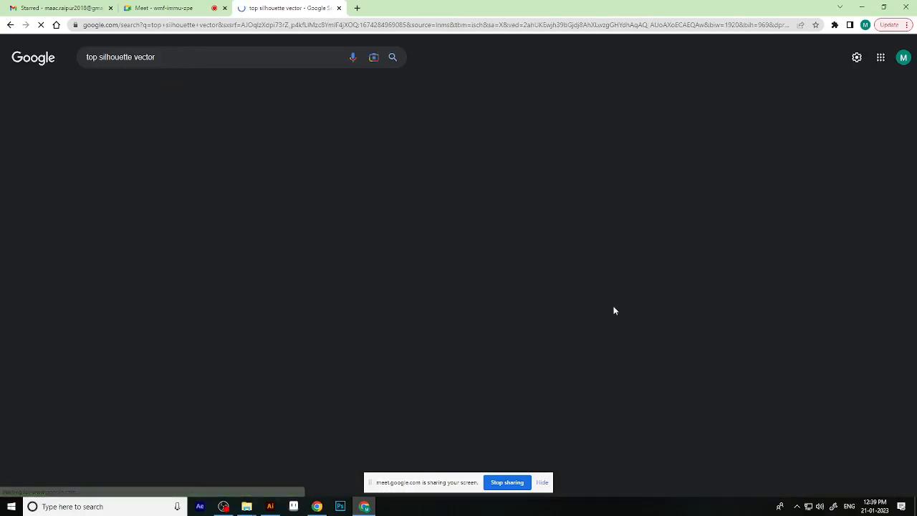
scroll(80, 144, down, 1)
scroll(80, 122, up, 1)
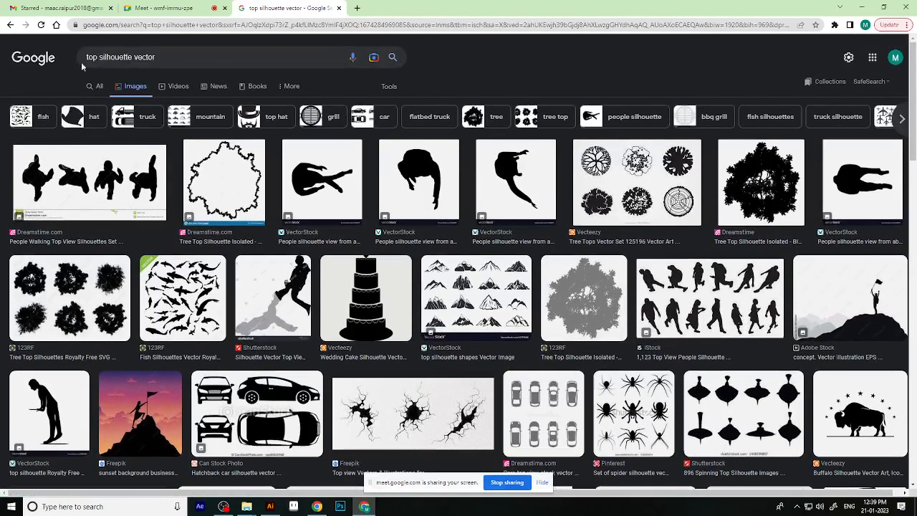
Replace "top" with "dress" in the image search query to look for dress silhouette vectors.
double_click(80, 60)
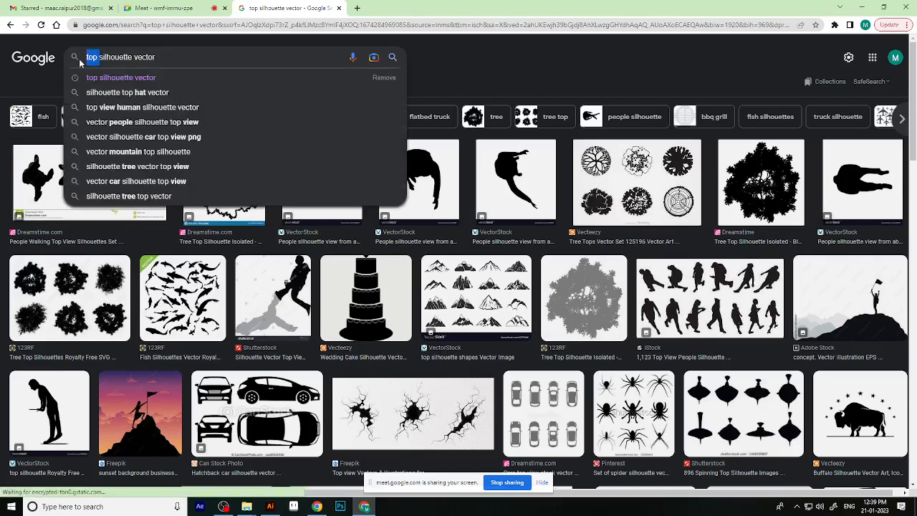
text(dress)
key(Return)
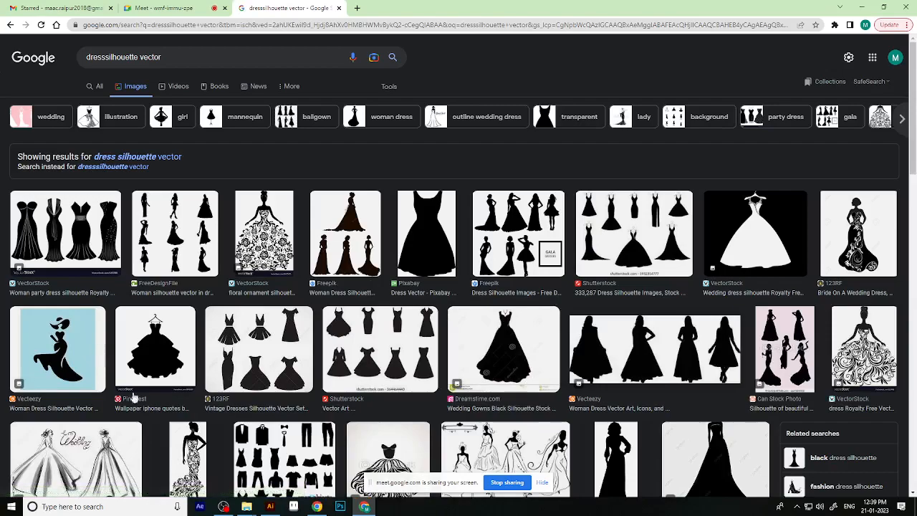
Try to bring the black sleeveless Pixabay dress image into the Illustrator document as a reference.
click(419, 254)
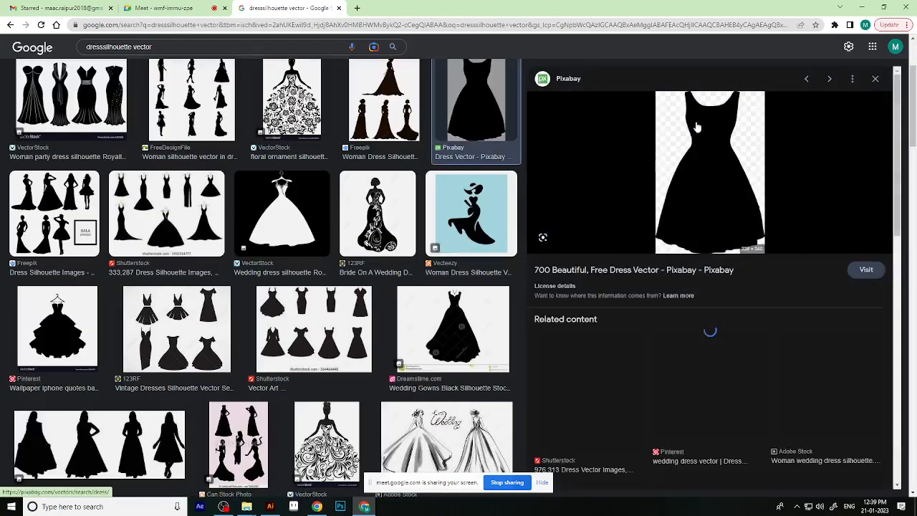
right_click(695, 208)
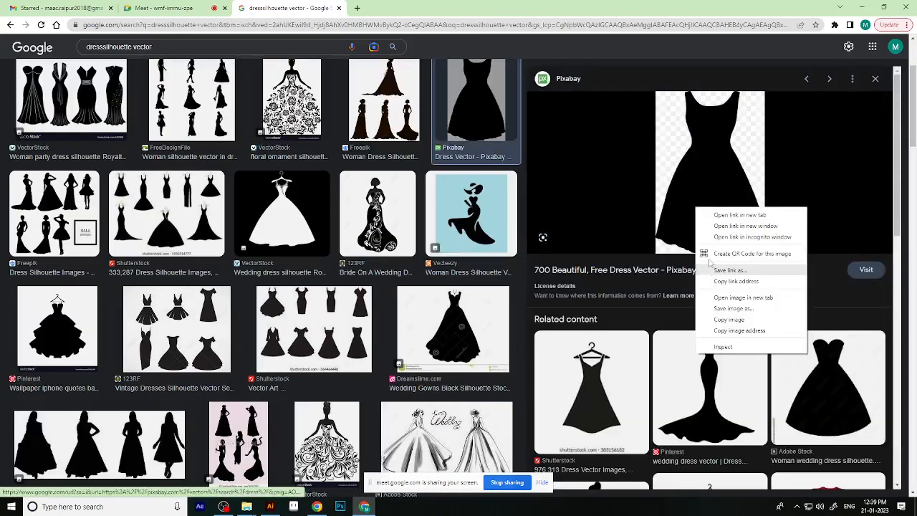
click(729, 319)
click(840, 8)
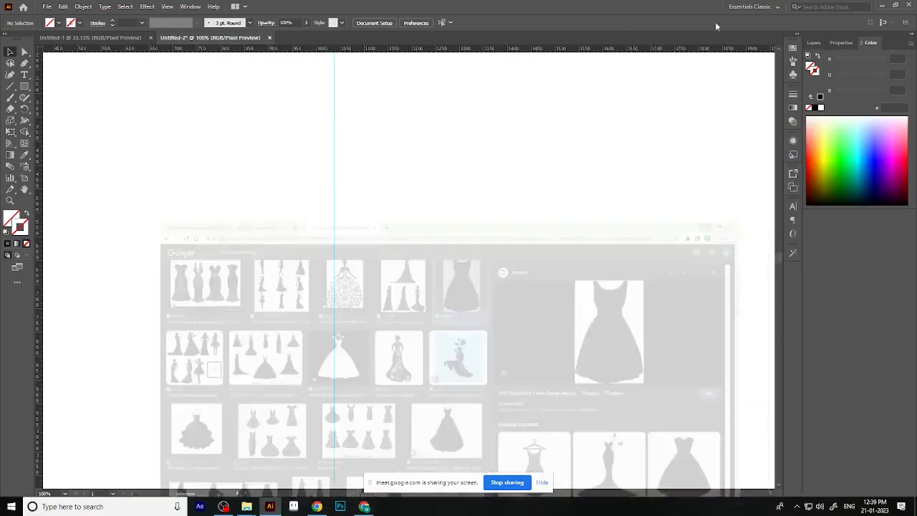
key(ctrl+v)
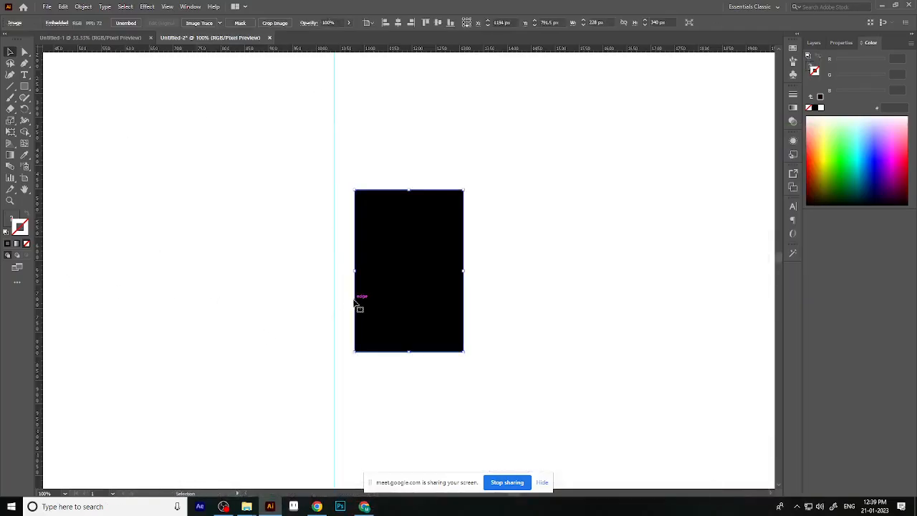
scroll(374, 306, down, 3)
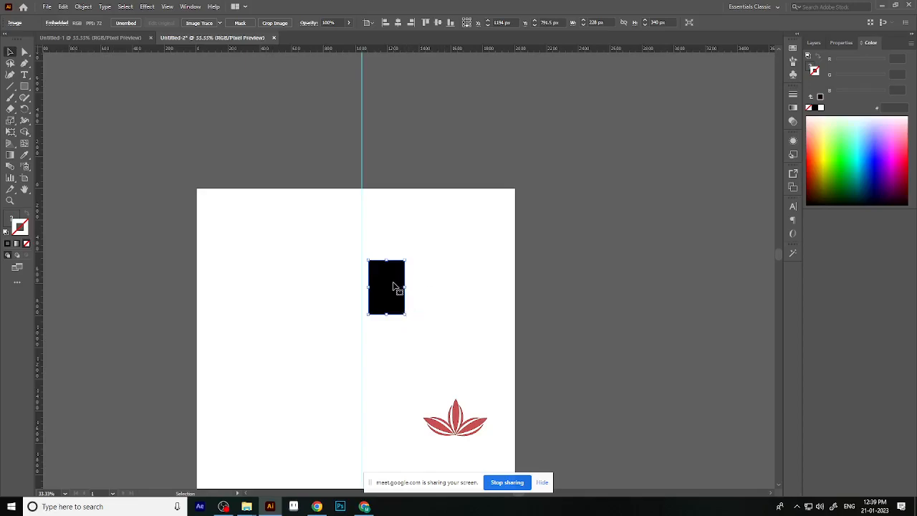
key(Delete)
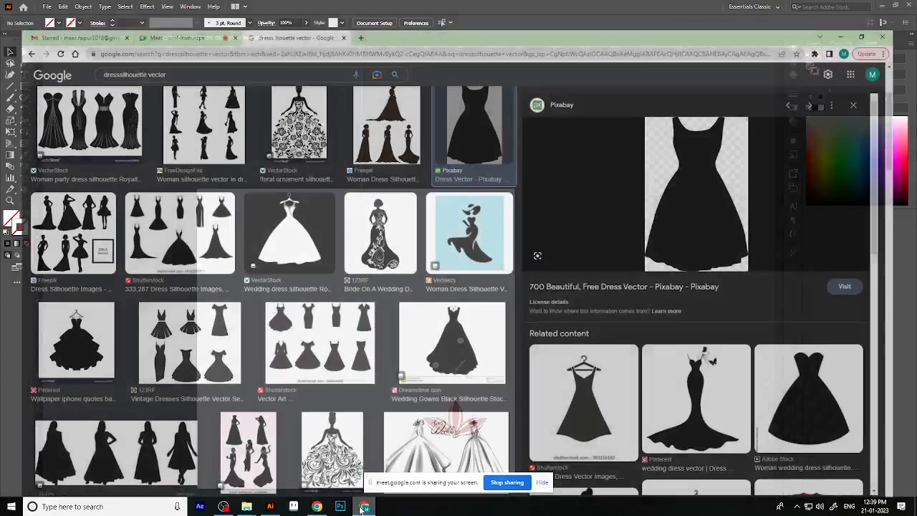
Back in Chrome, find the strapless mermaid gown silhouette from Freepik among the dress images and copy it.
click(364, 506)
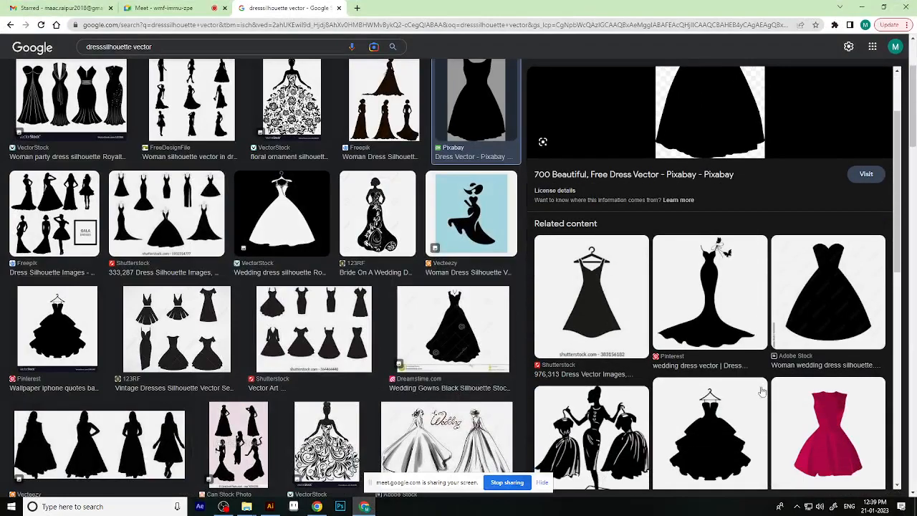
click(724, 298)
scroll(681, 423, down, 3)
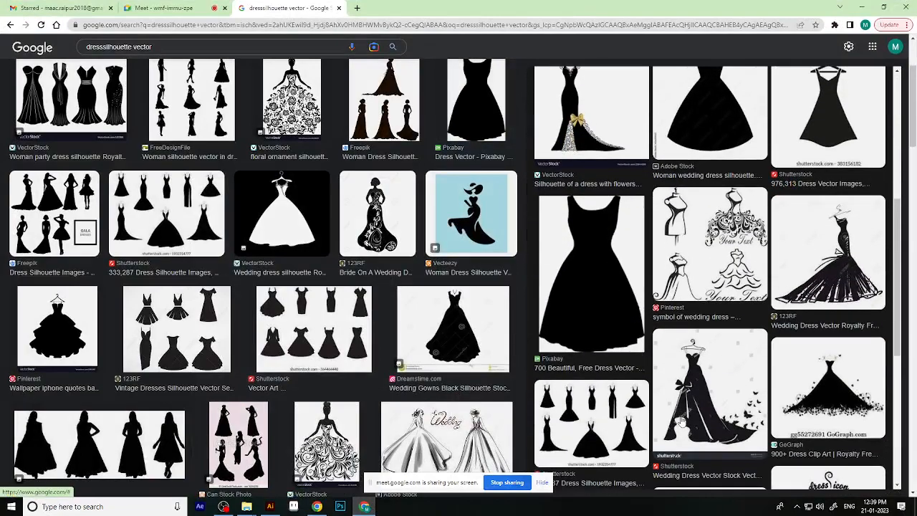
scroll(654, 324, down, 5)
scroll(212, 337, down, 2)
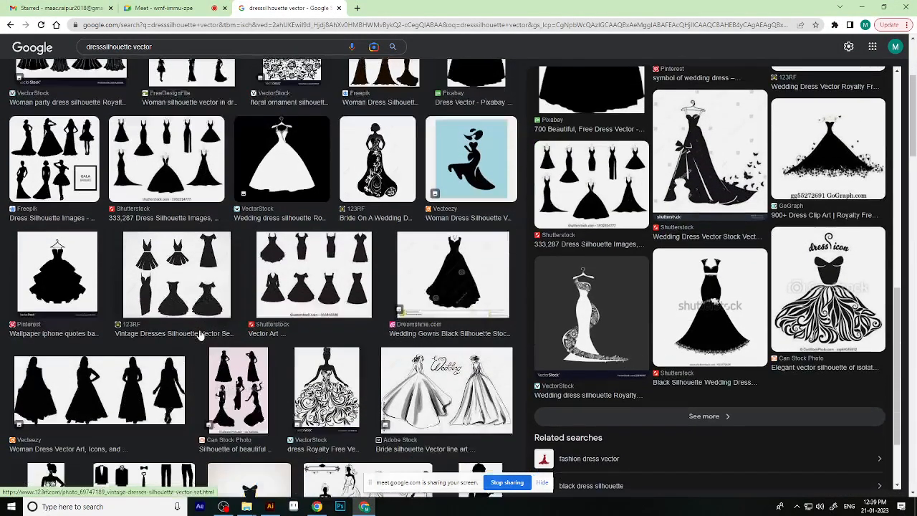
click(51, 186)
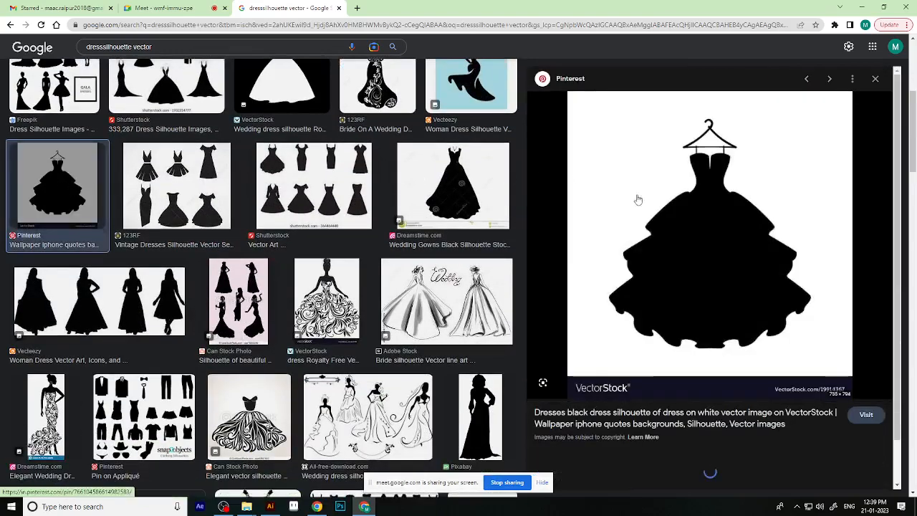
scroll(666, 287, down, 6)
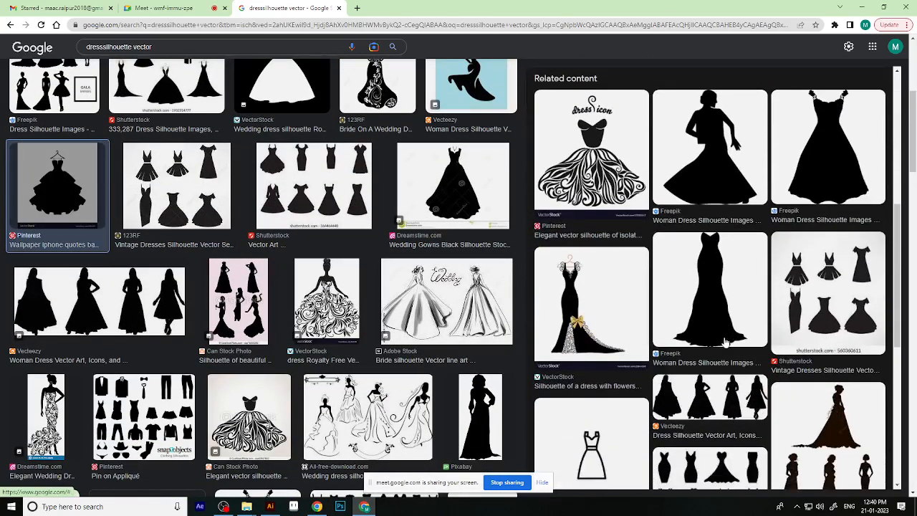
click(725, 329)
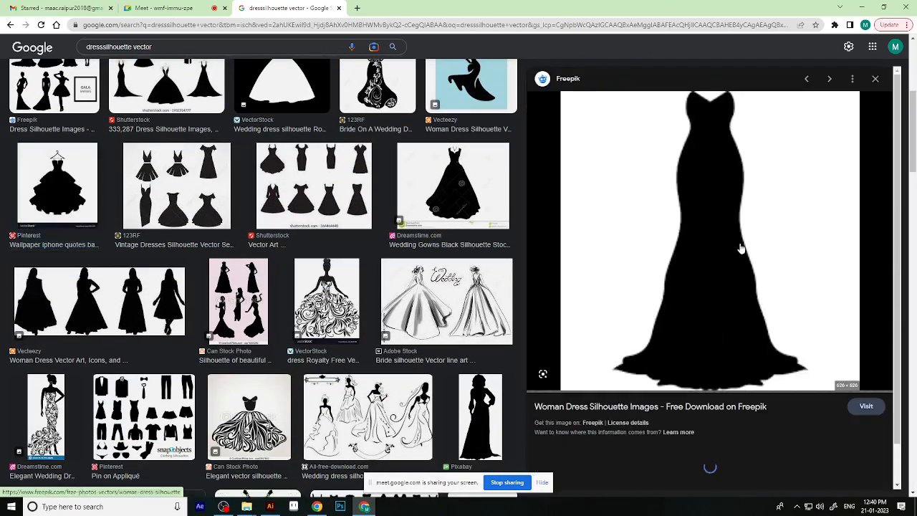
right_click(700, 290)
click(736, 402)
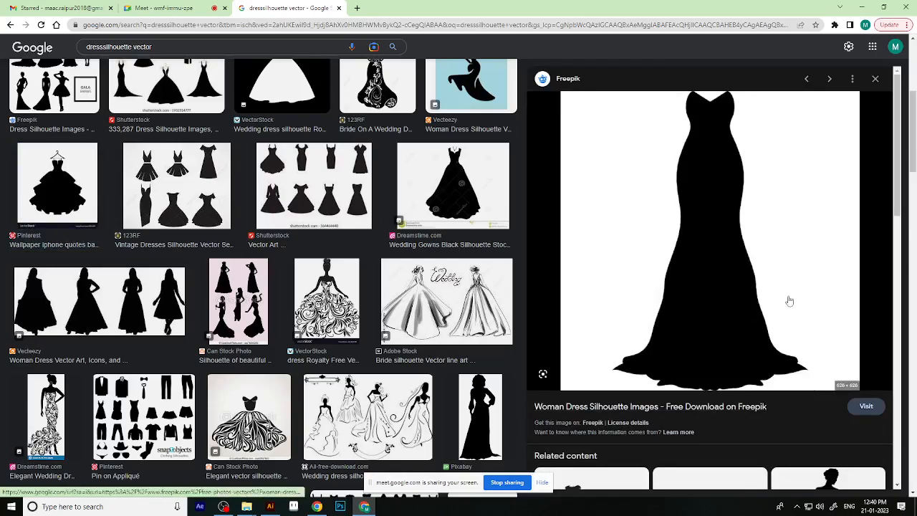
Switch to Illustrator, paste the gown image and enlarge it proportionally to about 1458 px square.
key(alt+Tab)
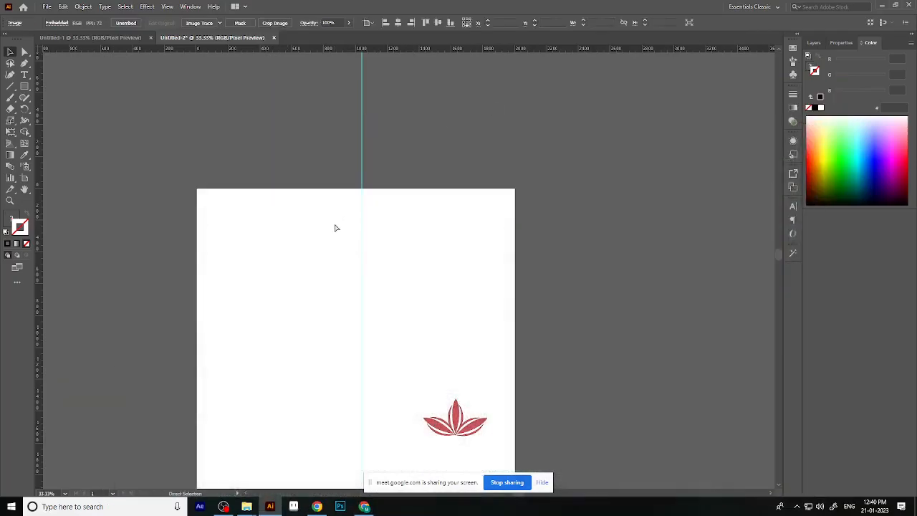
key(ctrl+v)
scroll(254, 251, down, 3)
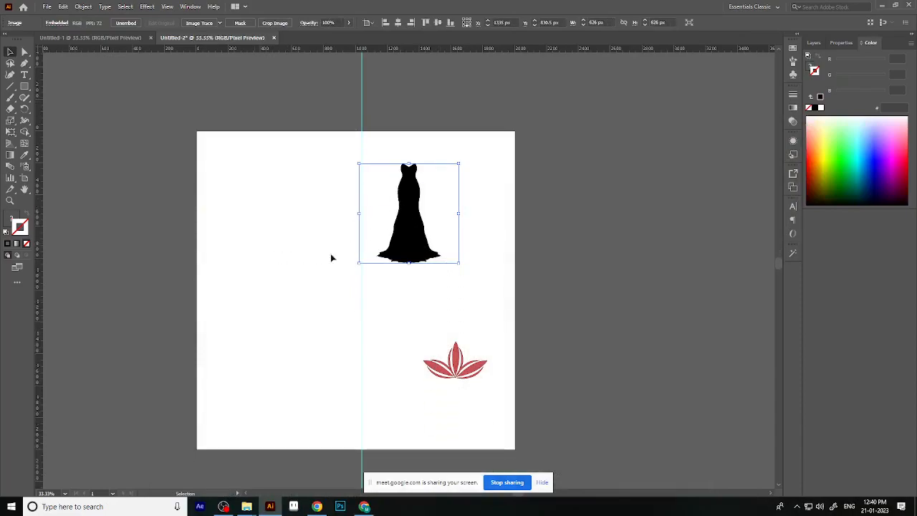
drag(459, 263, 518, 332)
scroll(444, 270, down, 1)
Move the gown image off the artboard onto the empty canvas at its right, at about X 3063 px, and hide the screen-sharing notice.
drag(442, 268, 699, 294)
scroll(498, 317, down, 2)
scroll(655, 288, up, 3)
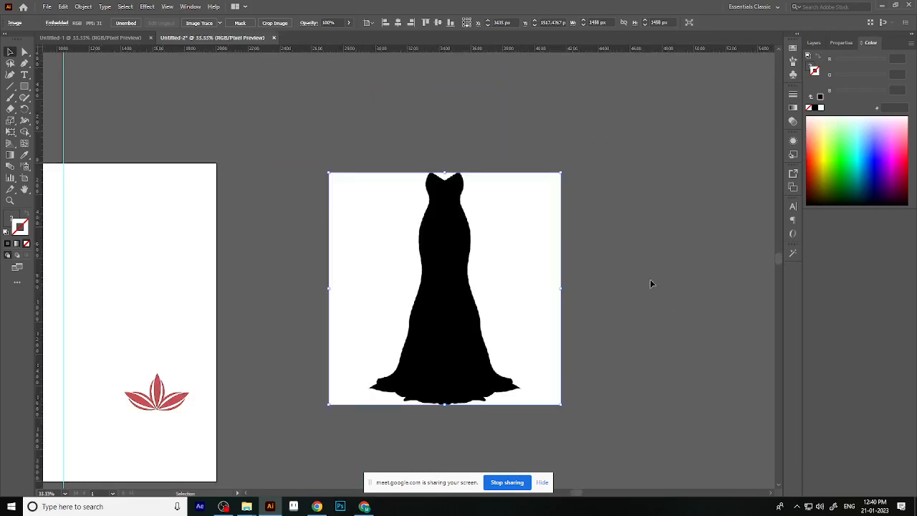
scroll(567, 201, down, 1)
drag(471, 256, 413, 259)
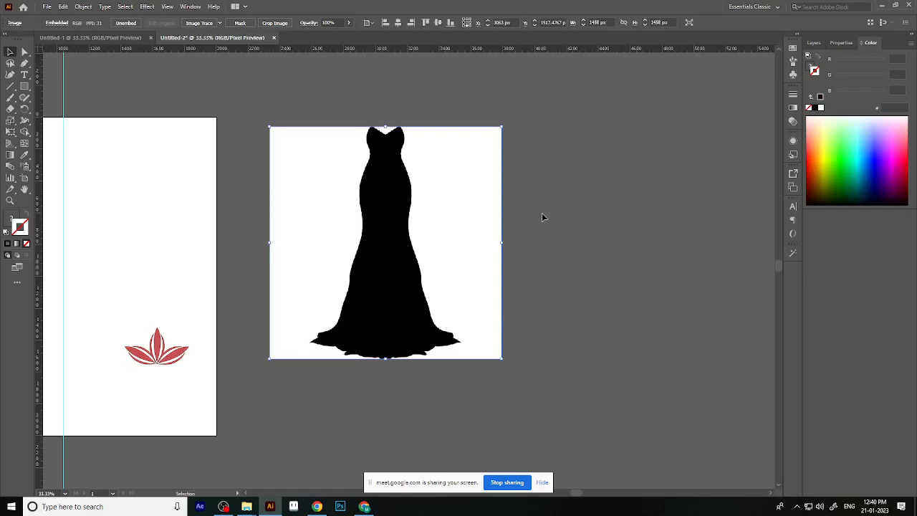
click(542, 482)
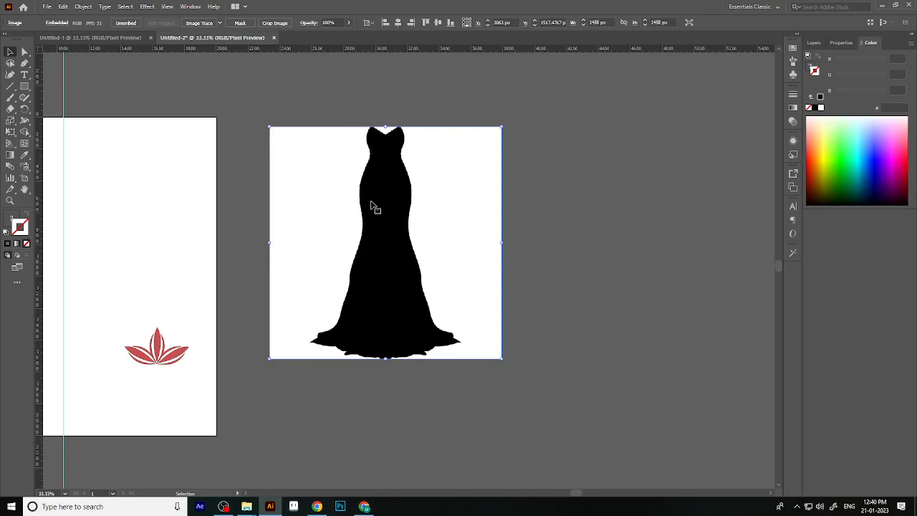
Select the flower group and the gown image in turn to compare the vector artwork with the embedded image.
click(725, 334)
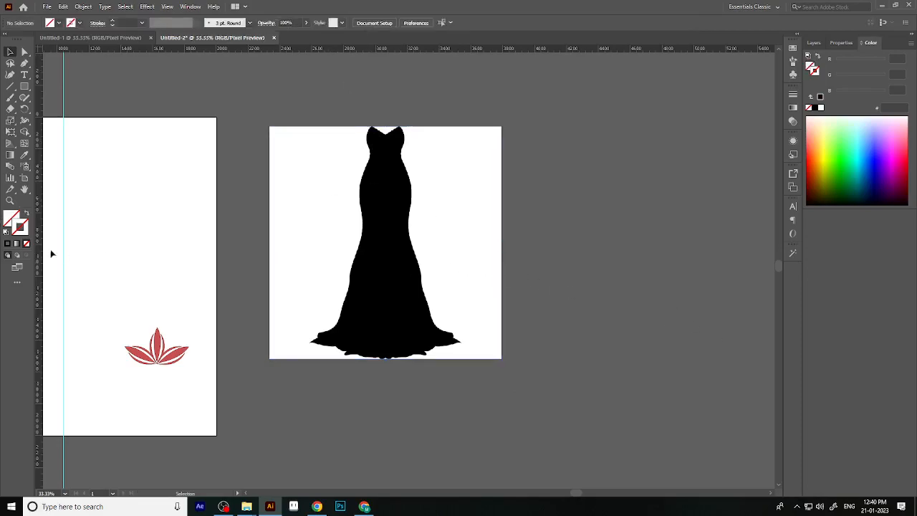
click(159, 355)
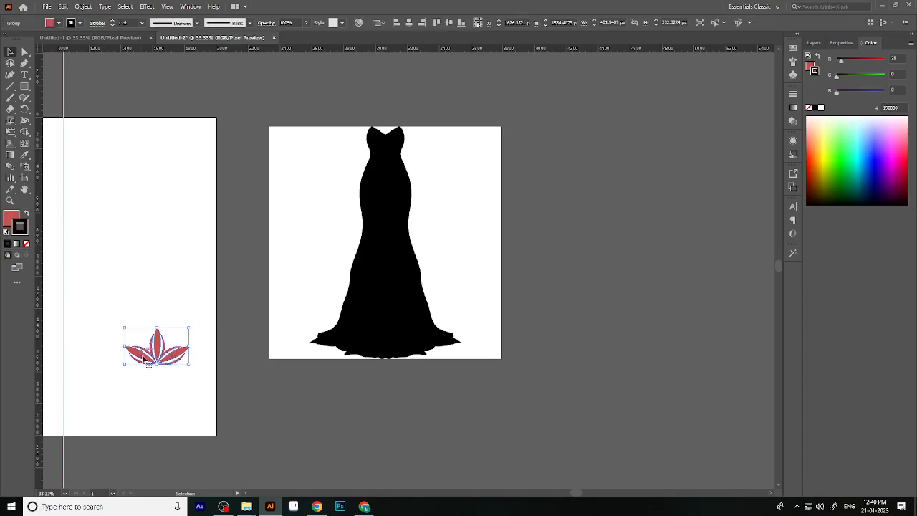
click(351, 295)
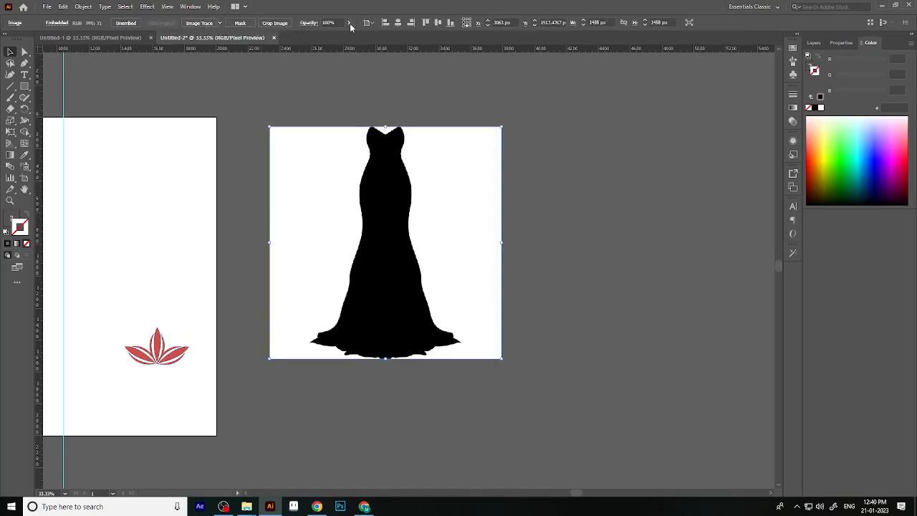
click(158, 293)
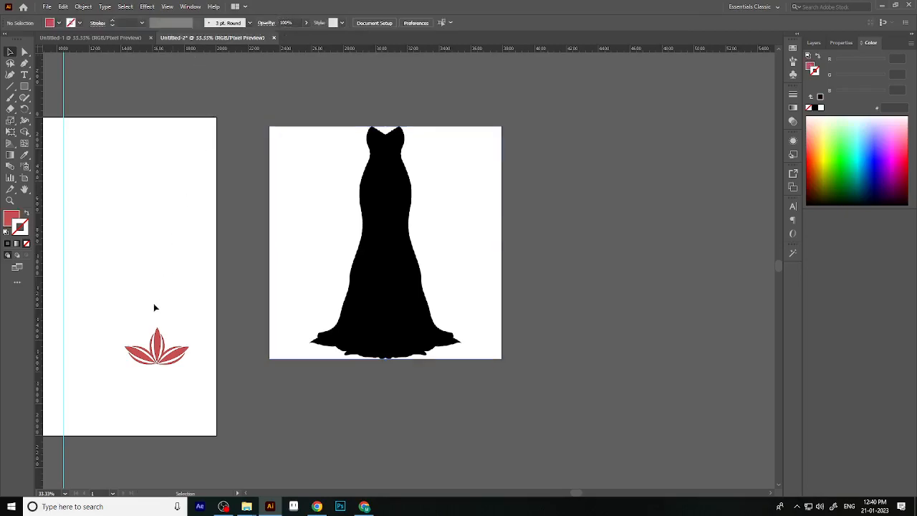
click(156, 337)
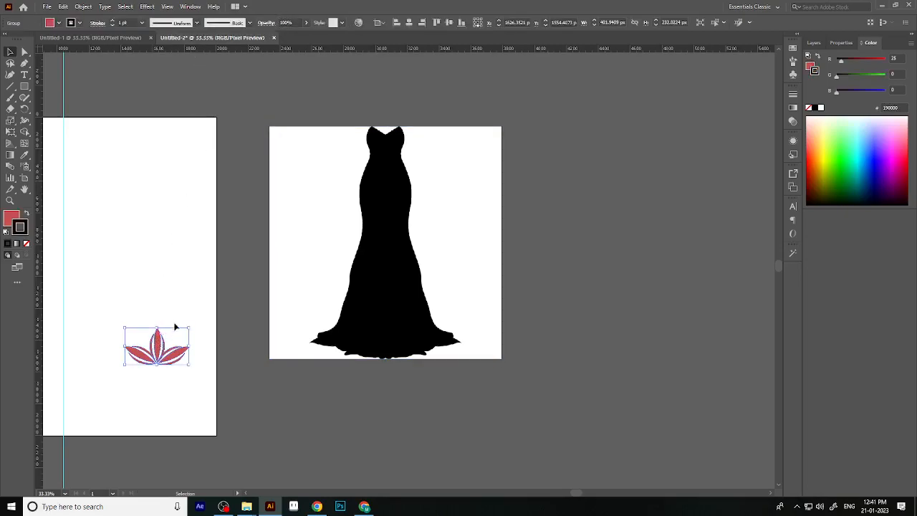
click(177, 308)
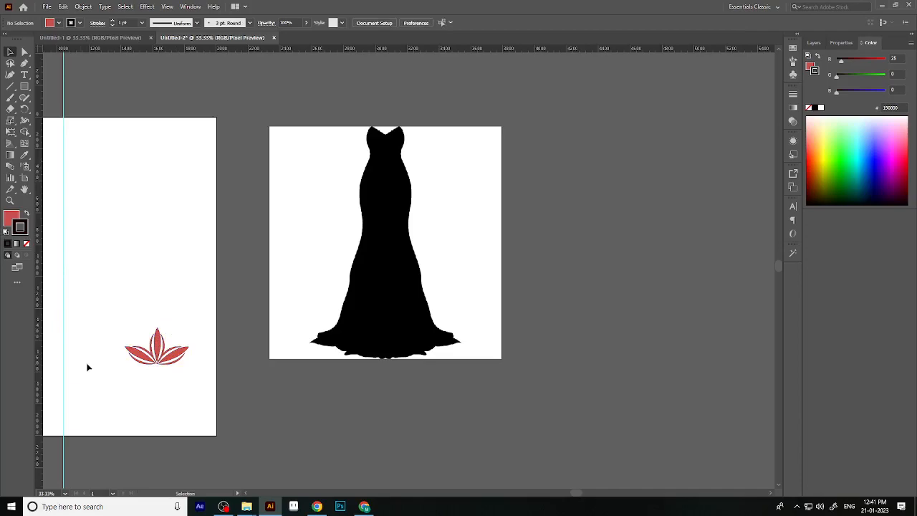
Apply Image Trace with the default preset to the gown image.
click(447, 327)
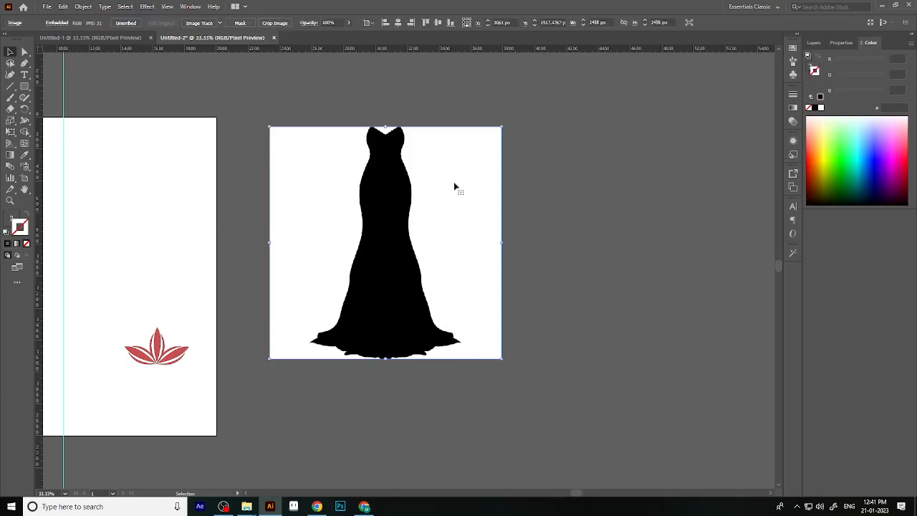
click(199, 24)
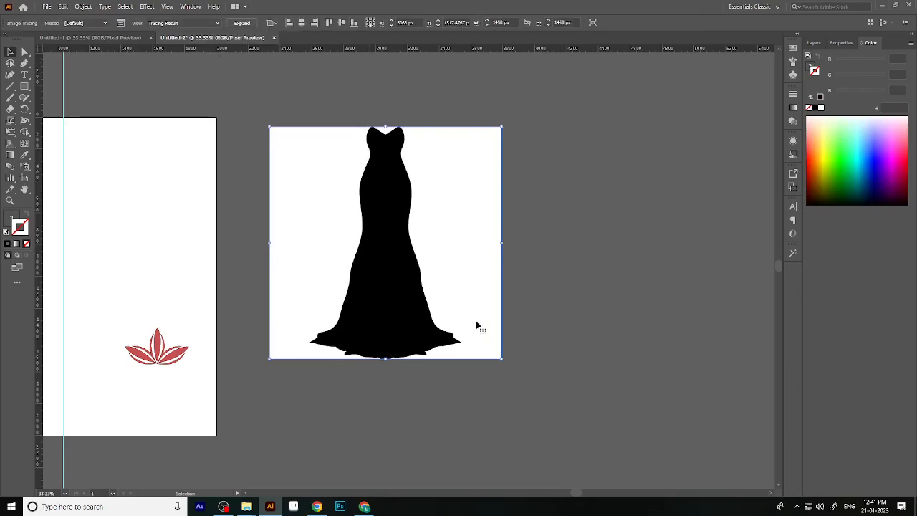
Undo the gown's trace and reapply Image Trace with the [Default] preset, checking the traced edges up close.
key(ctrl+z)
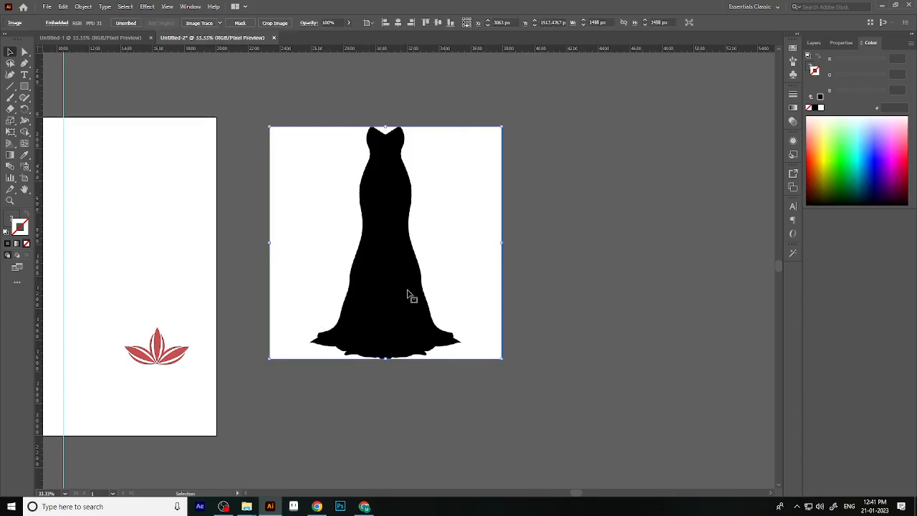
click(219, 23)
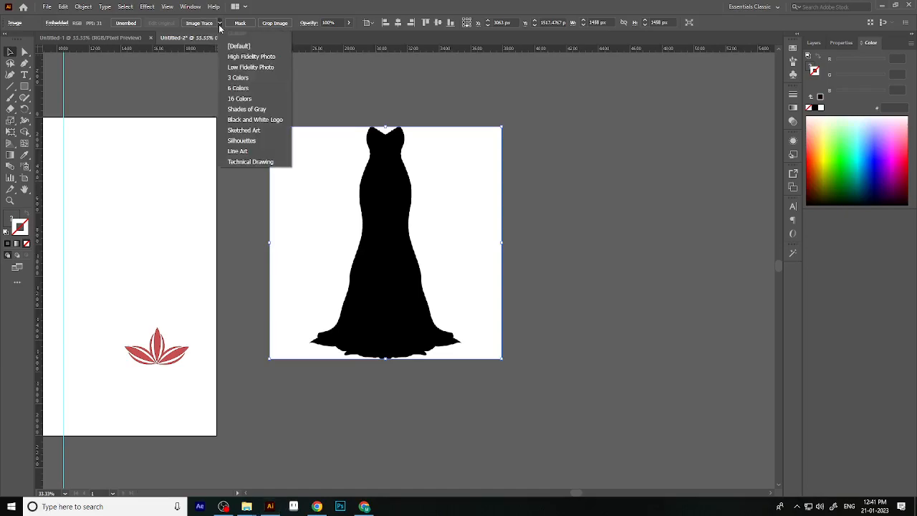
click(250, 45)
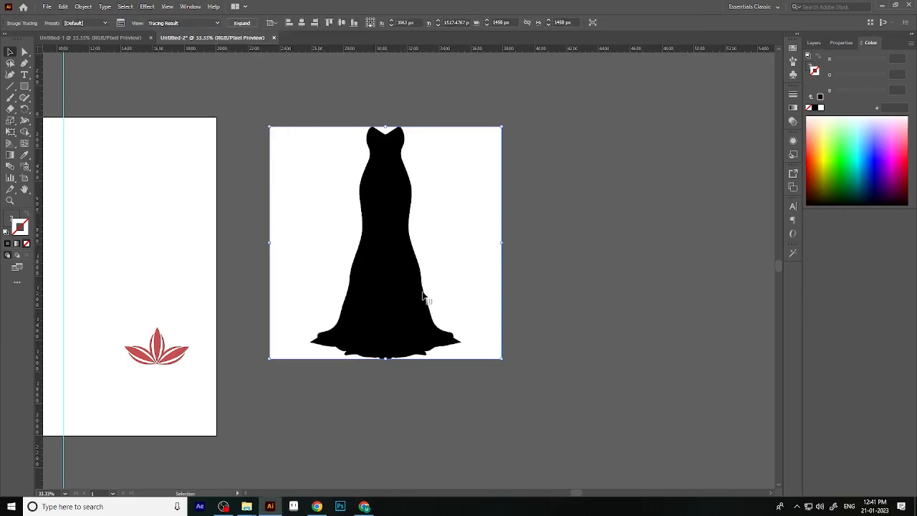
click(562, 296)
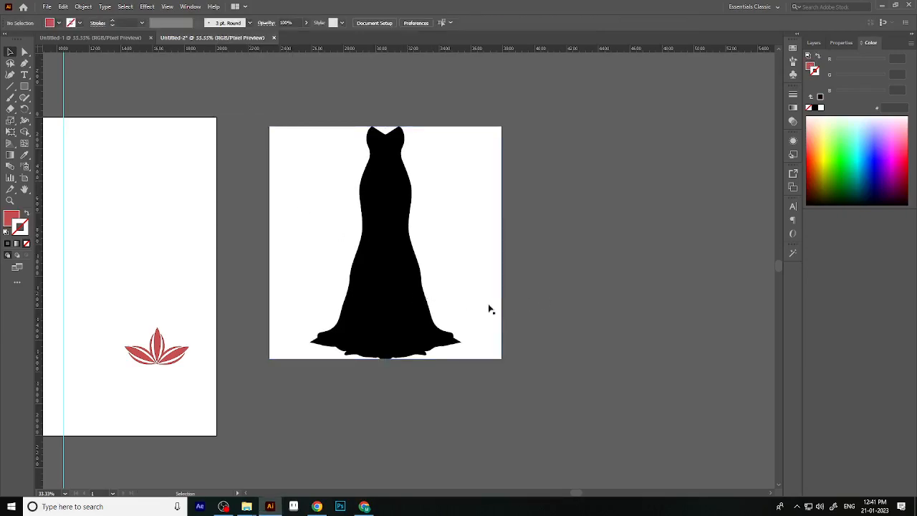
scroll(369, 167, up, 3)
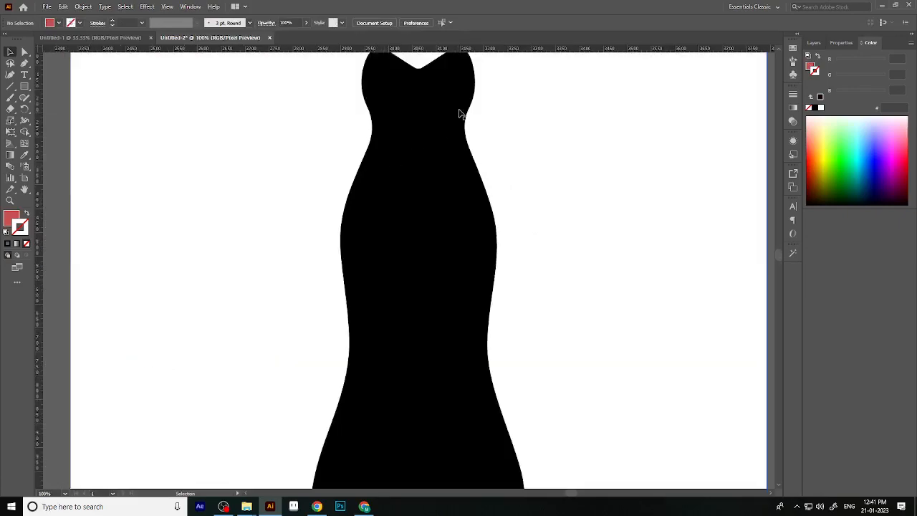
scroll(394, 79, up, 4)
scroll(292, 234, down, 5)
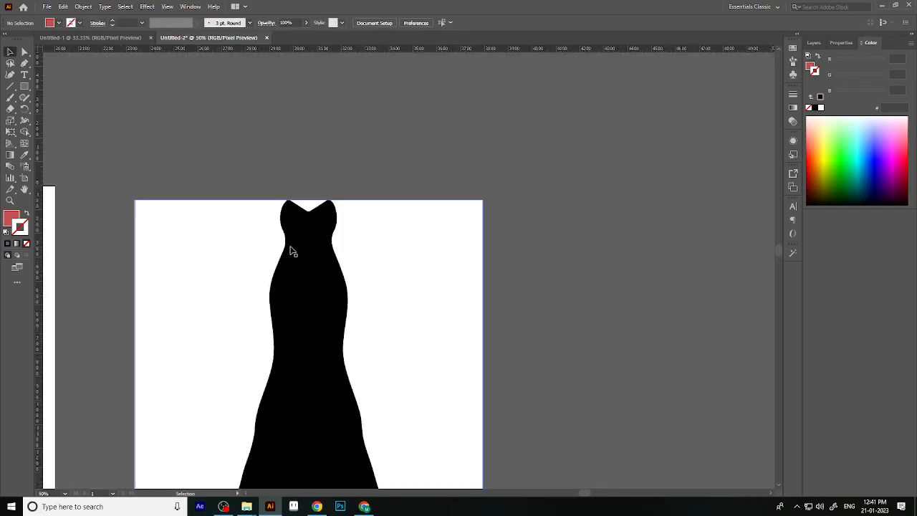
scroll(351, 262, down, 1)
drag(303, 296, 553, 310)
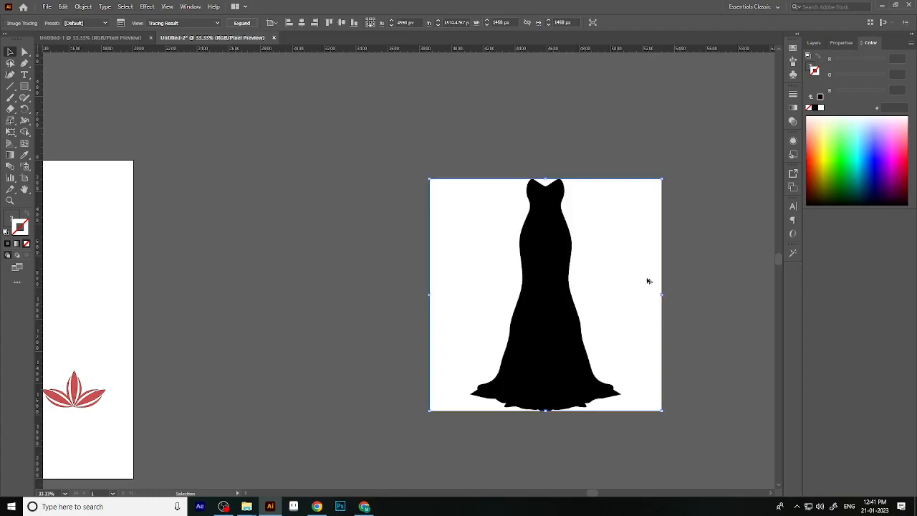
scroll(704, 278, up, 1)
scroll(549, 301, down, 1)
drag(480, 334, 340, 316)
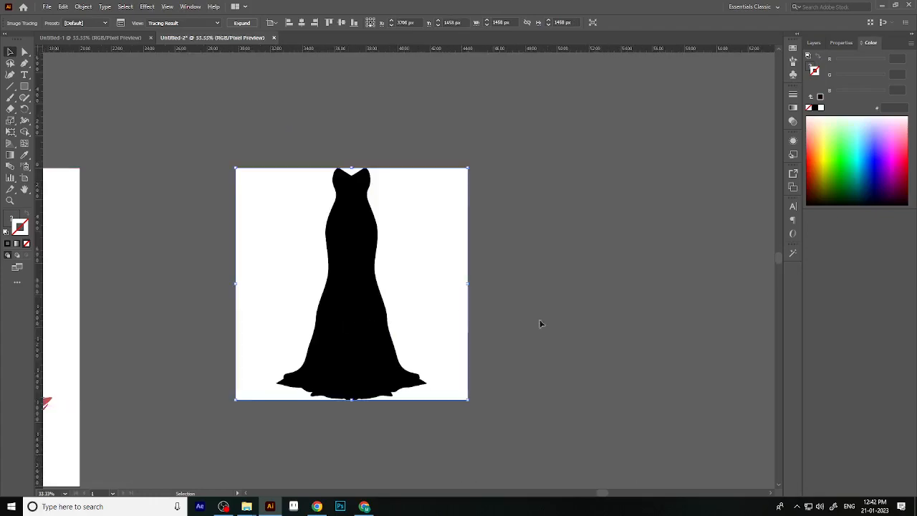
key(ctrl+z)
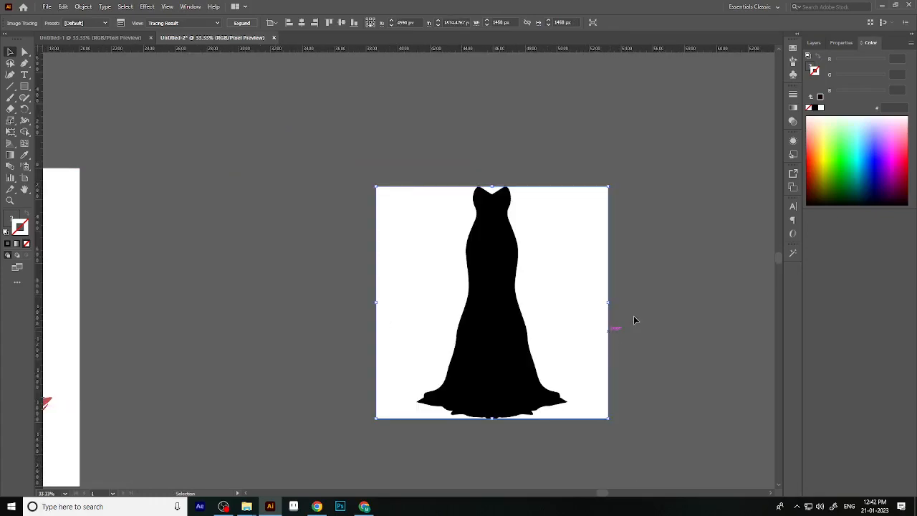
click(637, 330)
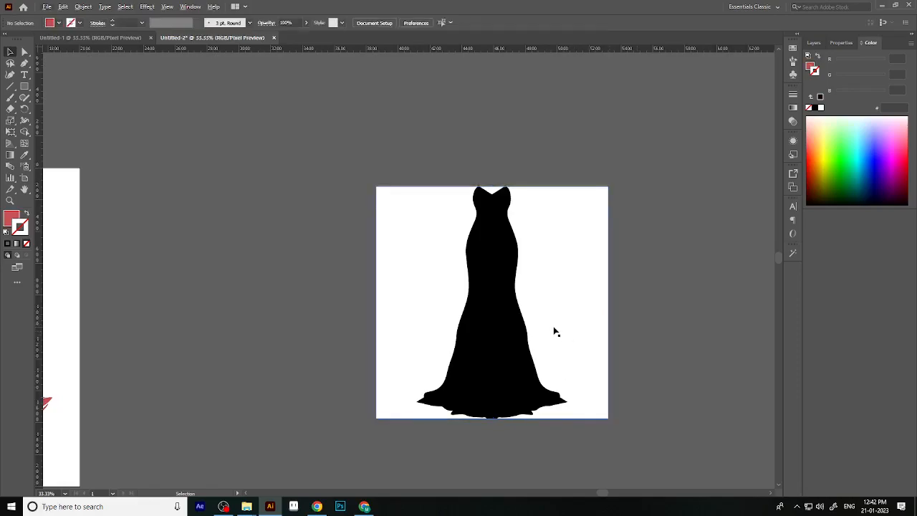
key(ctrl+z)
key(z)
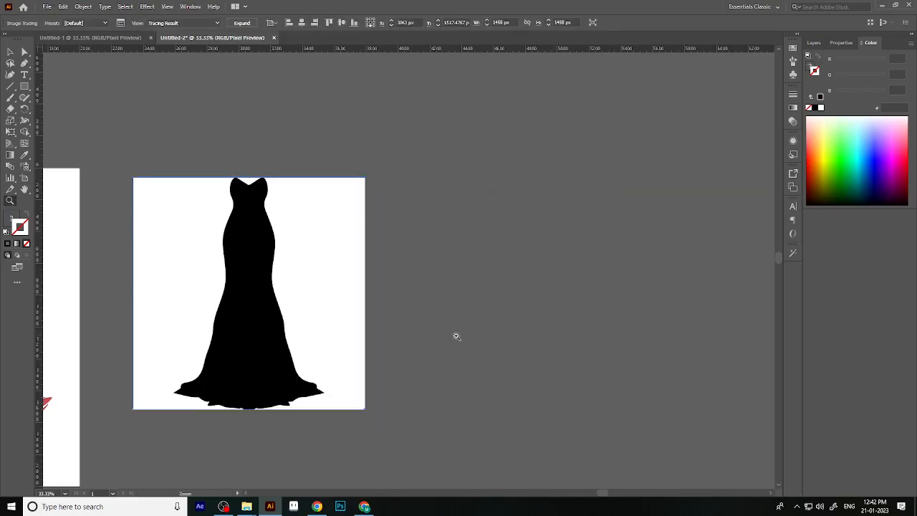
alt+click(415, 346)
click(312, 328)
key(v)
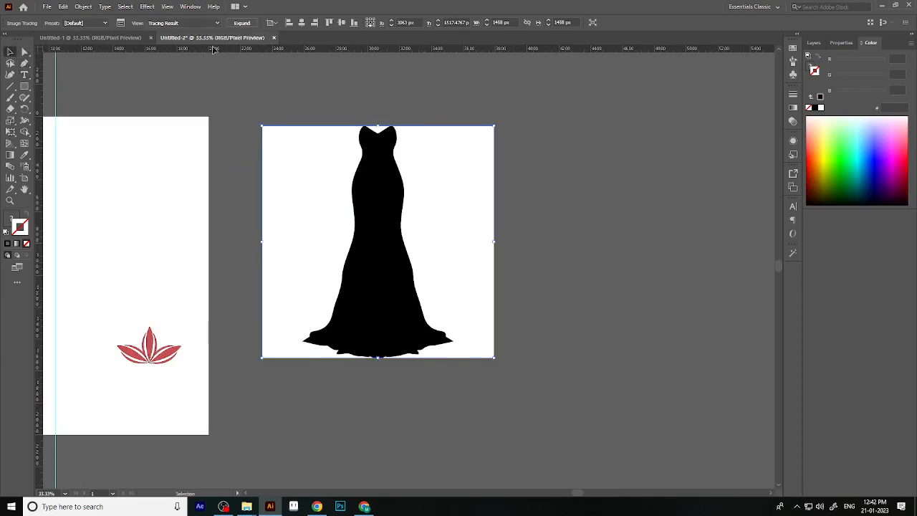
Undo the trace and the earlier move, and place the gown image beside the artboard at about X 2829 px, Y 1645.5 px.
key(ctrl+z)
key(ctrl+z)
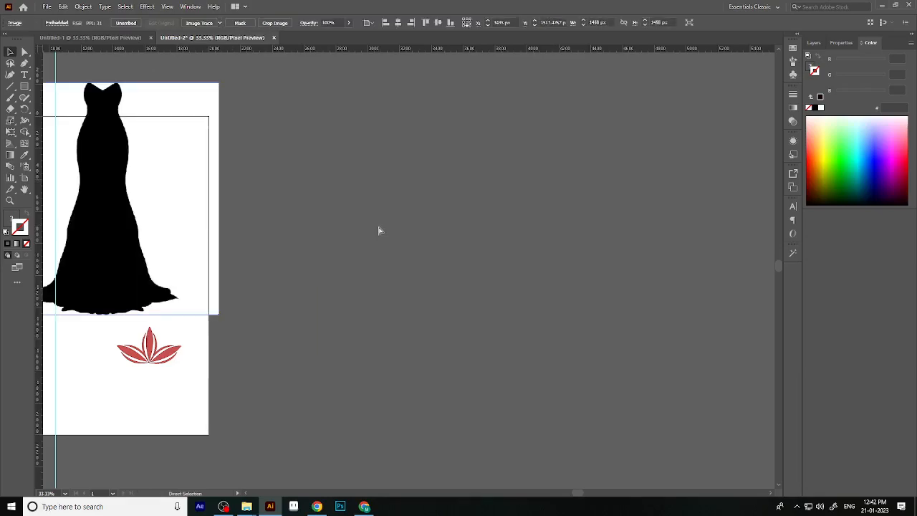
drag(111, 172, 348, 235)
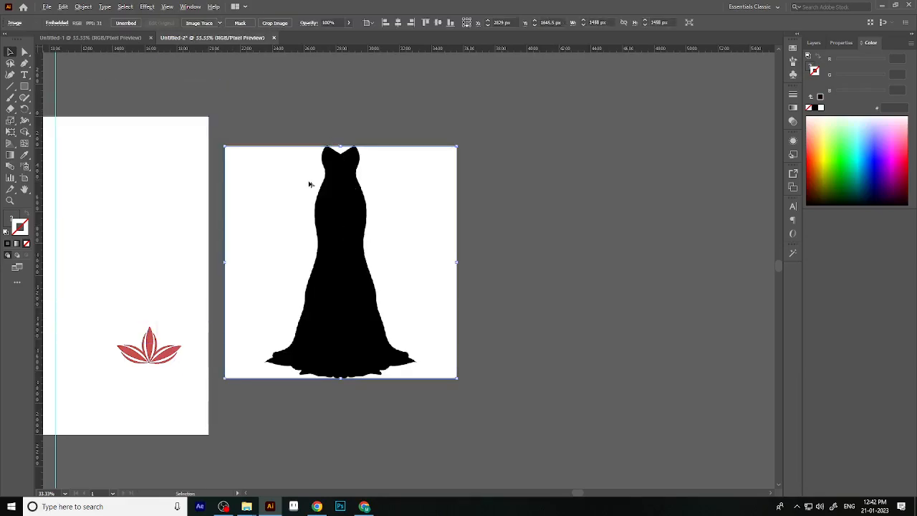
Examine the edges of the untraced gown image around the neckline and bodice up close.
scroll(308, 184, up, 1)
scroll(382, 127, up, 5)
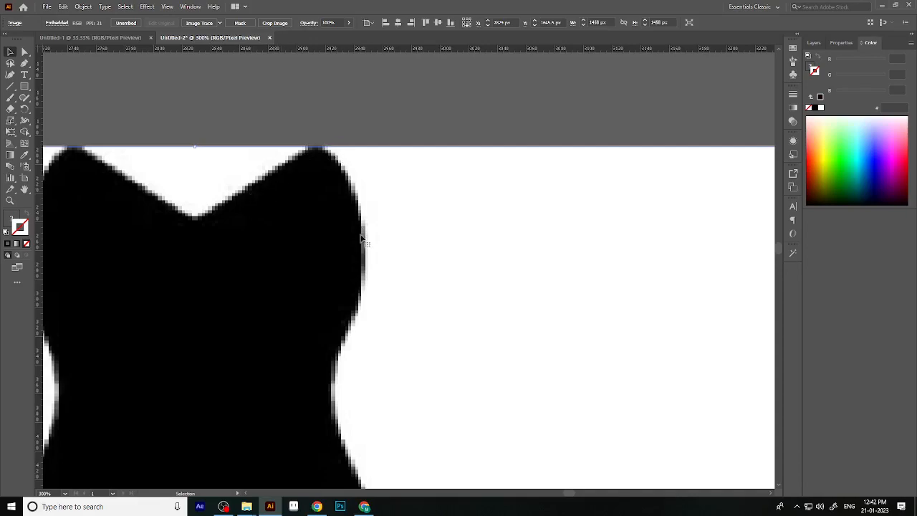
scroll(265, 183, up, 1)
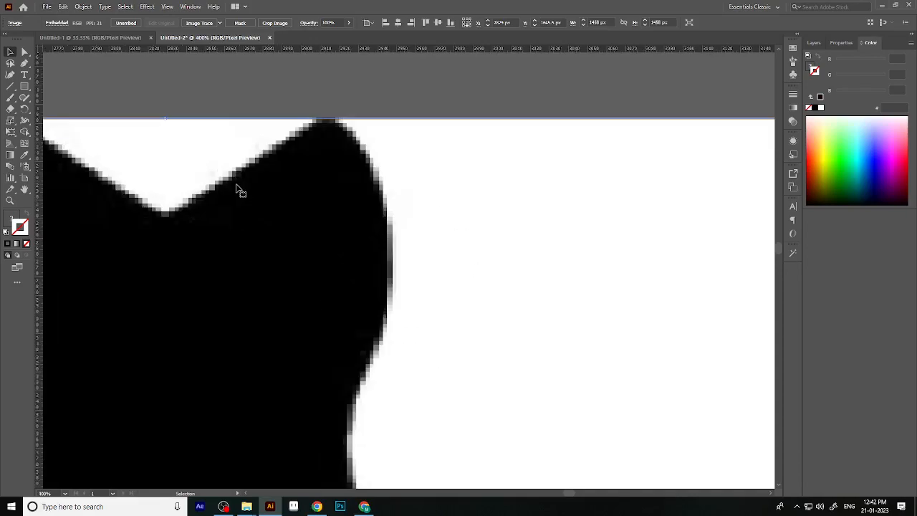
scroll(578, 279, down, 1)
scroll(183, 192, up, 1)
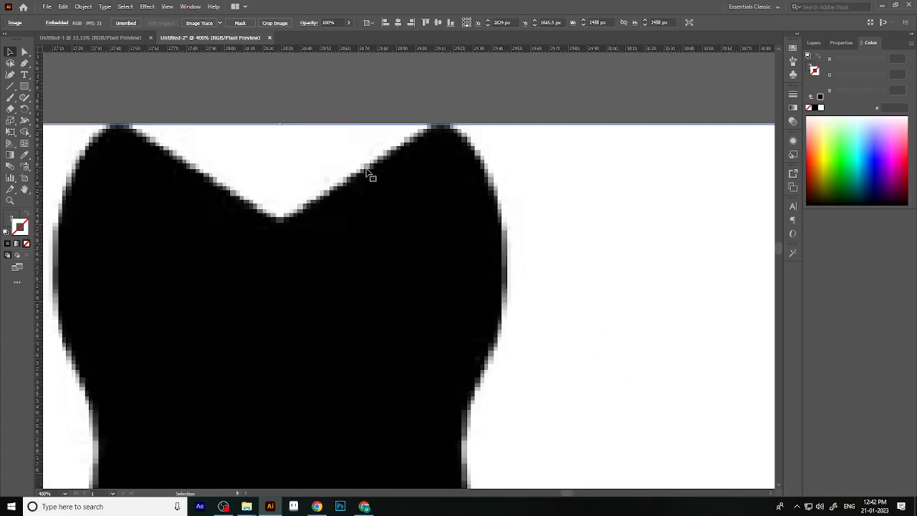
scroll(459, 258, down, 1)
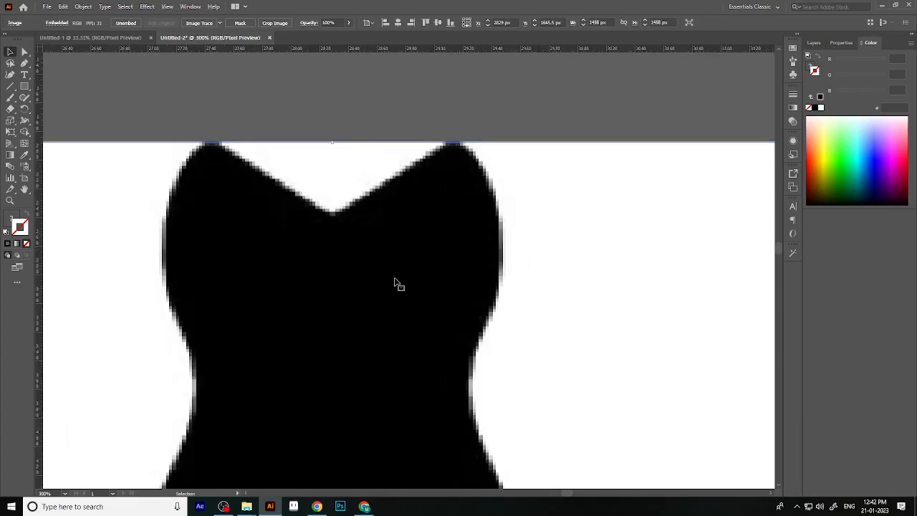
scroll(445, 286, down, 1)
scroll(268, 364, up, 1)
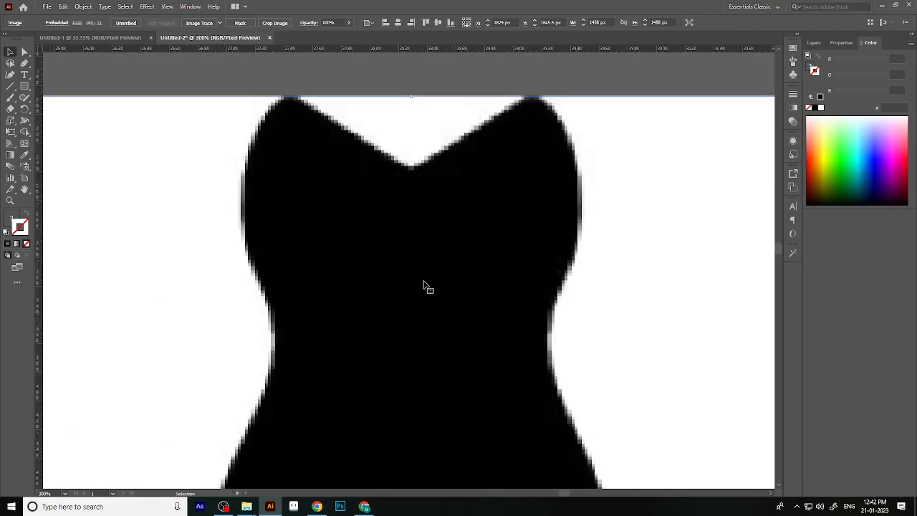
Apply Image Trace with the [Default] preset to the gown image and deselect it.
click(219, 22)
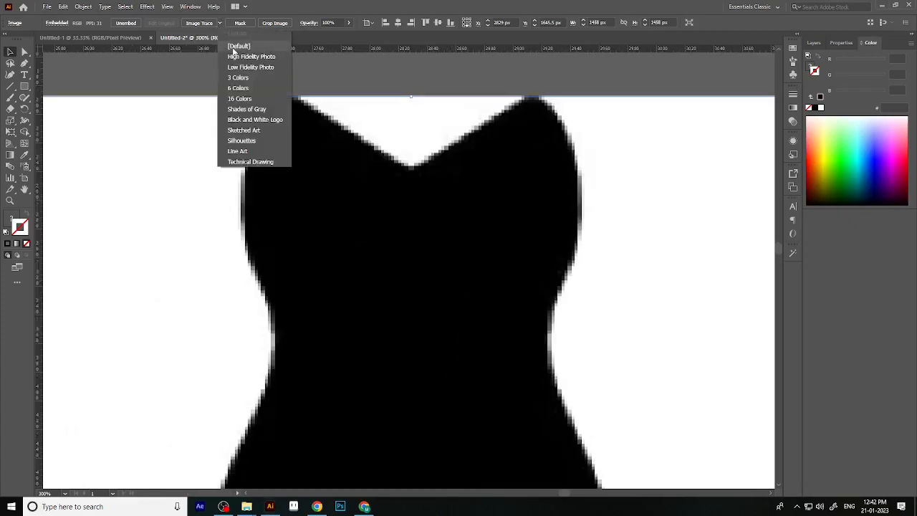
click(232, 48)
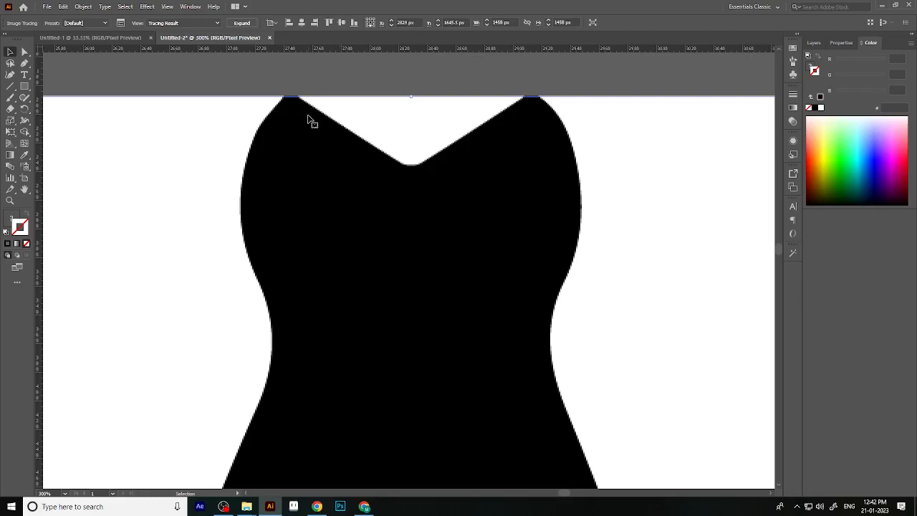
click(407, 77)
scroll(287, 273, down, 5)
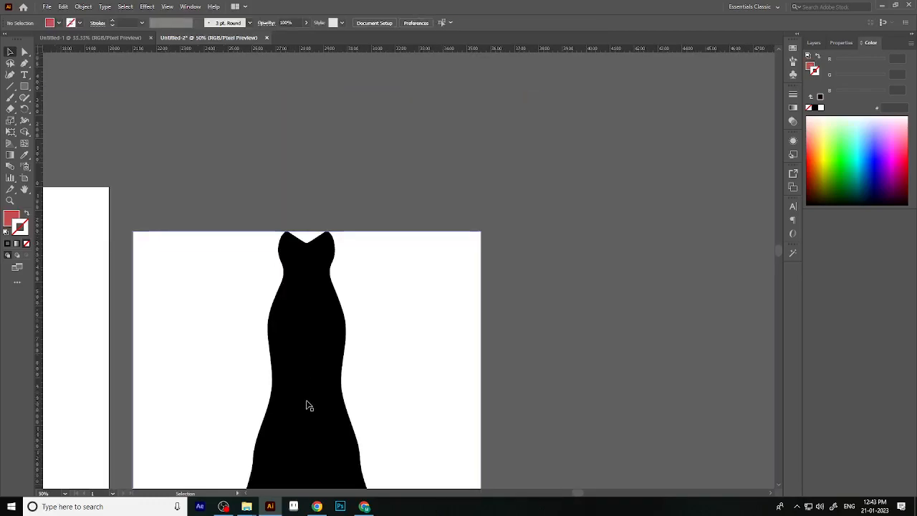
scroll(324, 421, down, 2)
Switch to Chrome and replace the image search query with "mdoi".
click(364, 506)
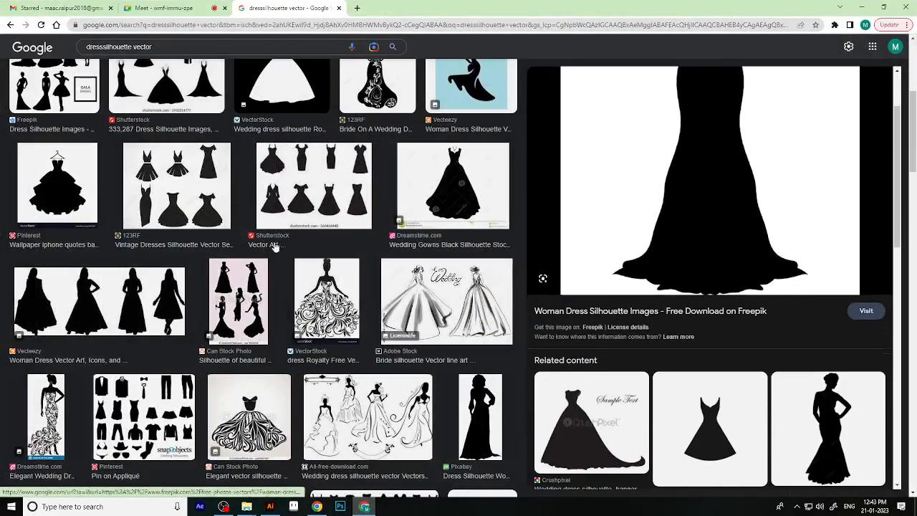
scroll(196, 50, up, 3)
click(176, 57)
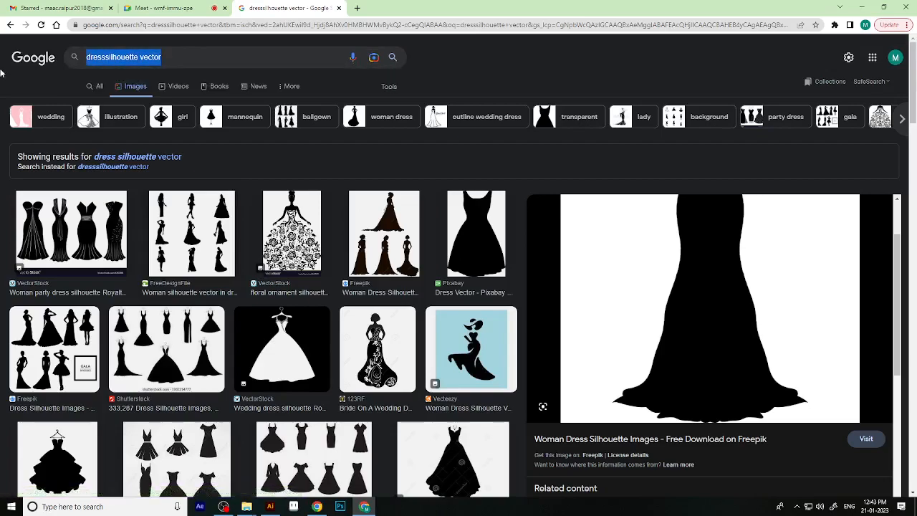
key(BackSpace)
text(mdoi)
key(Return)
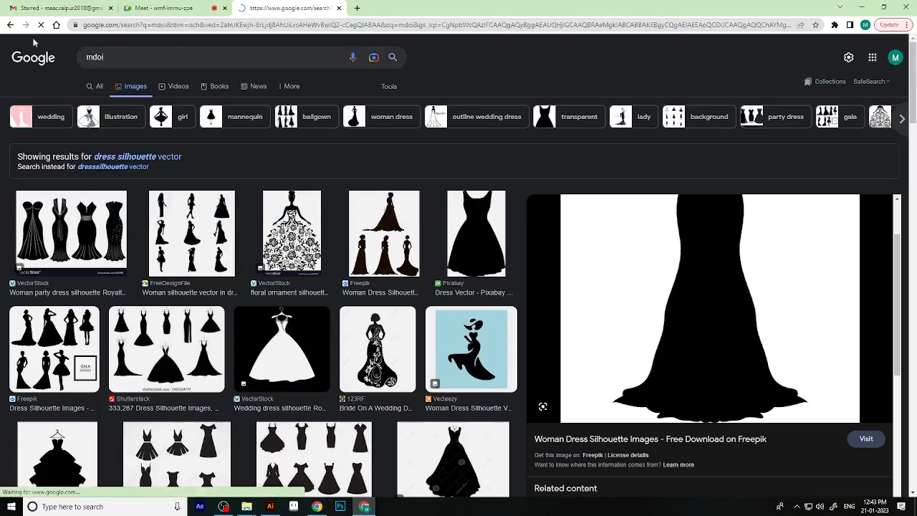
click(91, 65)
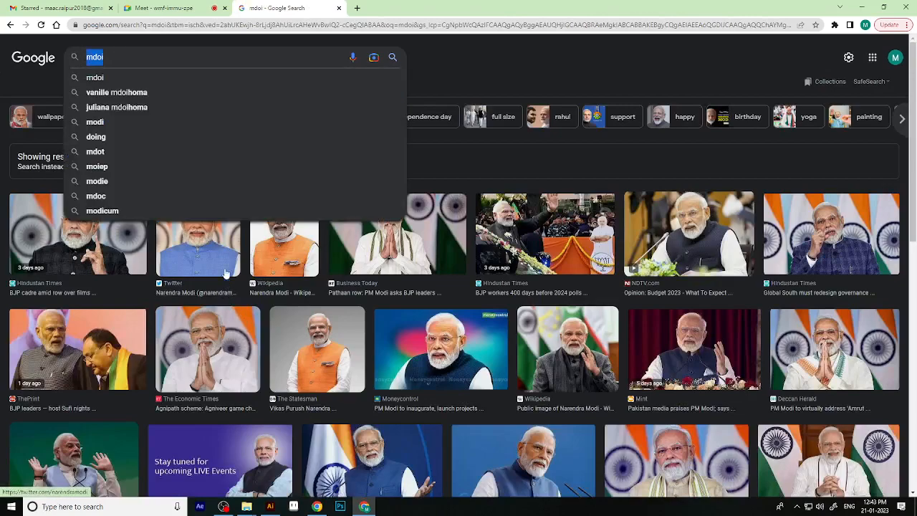
Copy the blue-vest portrait from the Twitter image result and return to Illustrator.
click(225, 272)
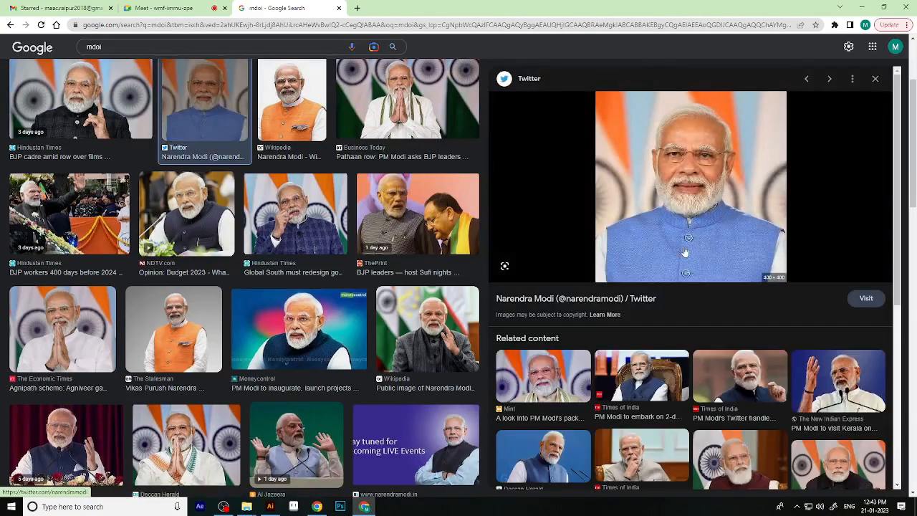
right_click(698, 229)
click(730, 339)
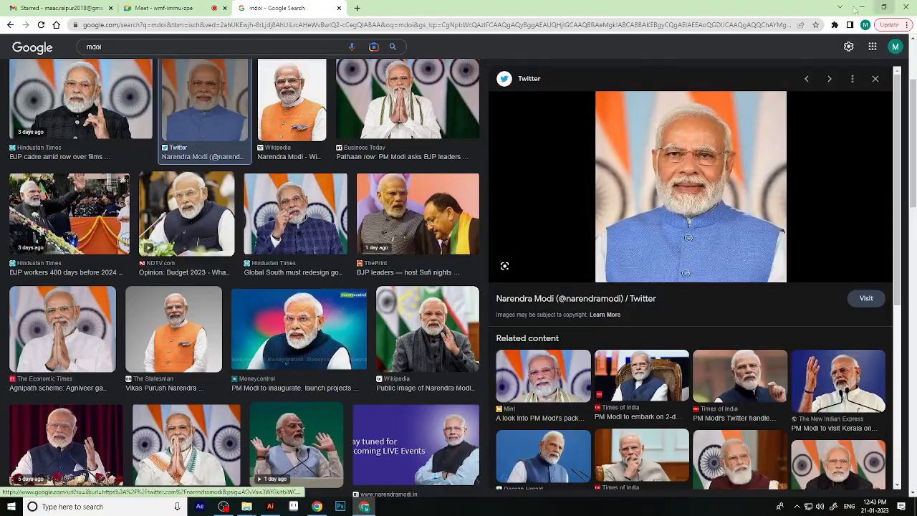
click(863, 9)
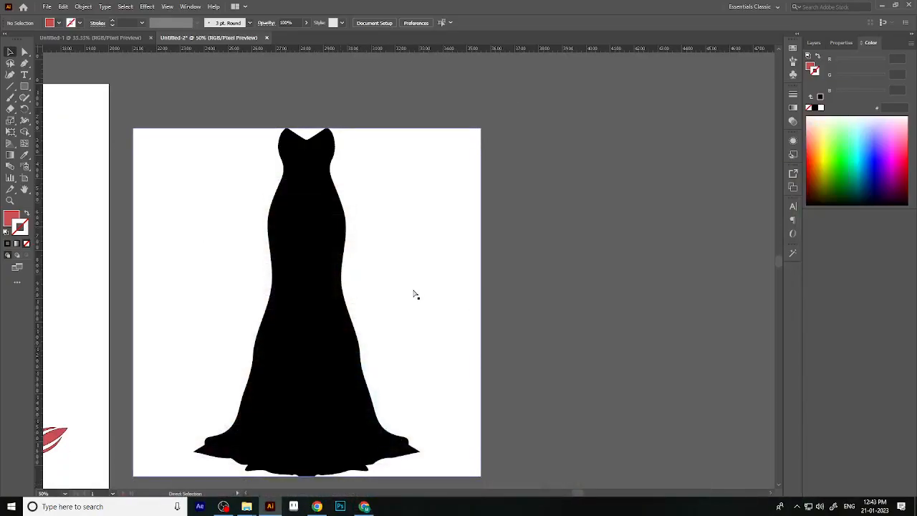
Paste the copied portrait beside the gown, enlarge it proportionally to about 1148 px square, and delete it.
key(ctrl+v)
drag(417, 287, 567, 282)
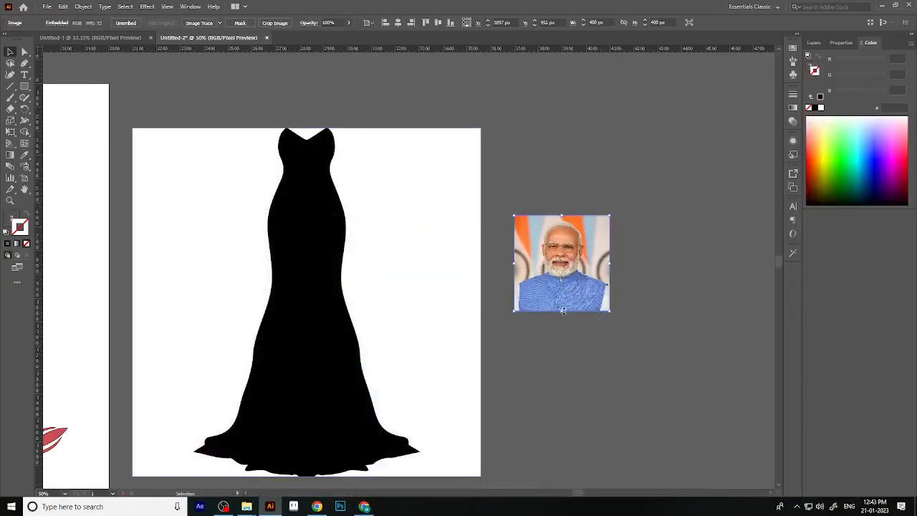
scroll(509, 289, down, 2)
scroll(620, 312, up, 2)
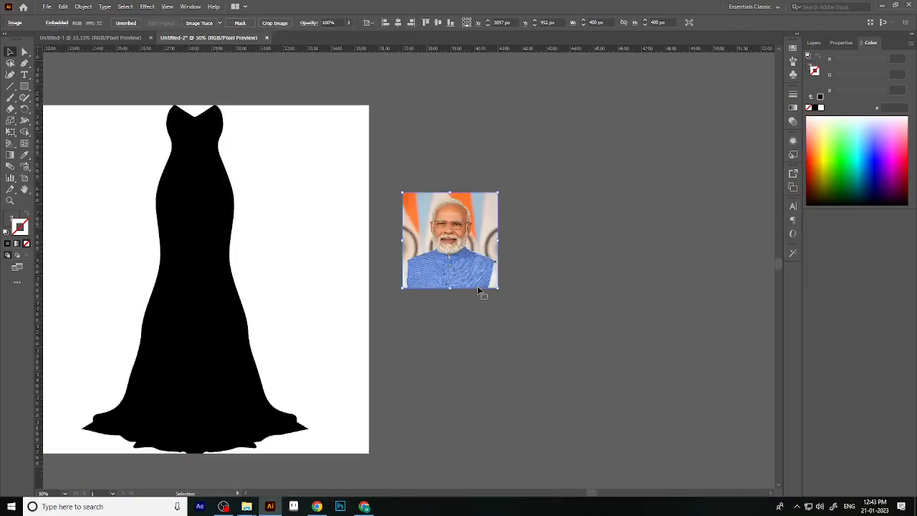
key(shift)
drag(498, 287, 587, 379)
drag(502, 251, 583, 266)
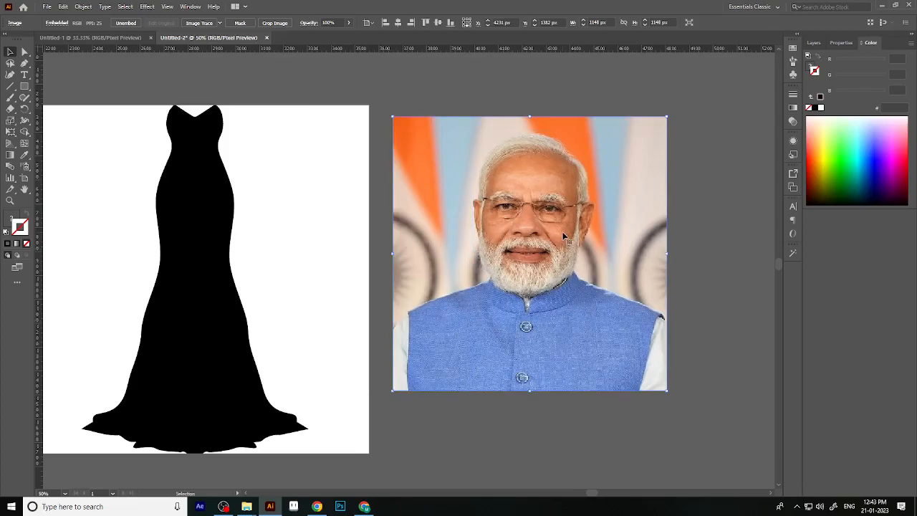
key(Delete)
Switch to Chrome and filter the image search results to Large size.
click(364, 507)
scroll(439, 100, up, 2)
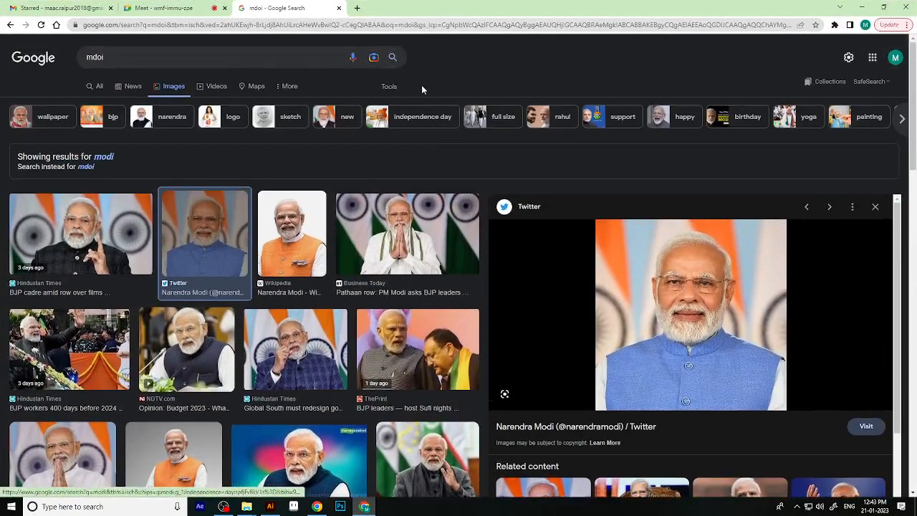
click(389, 86)
click(85, 103)
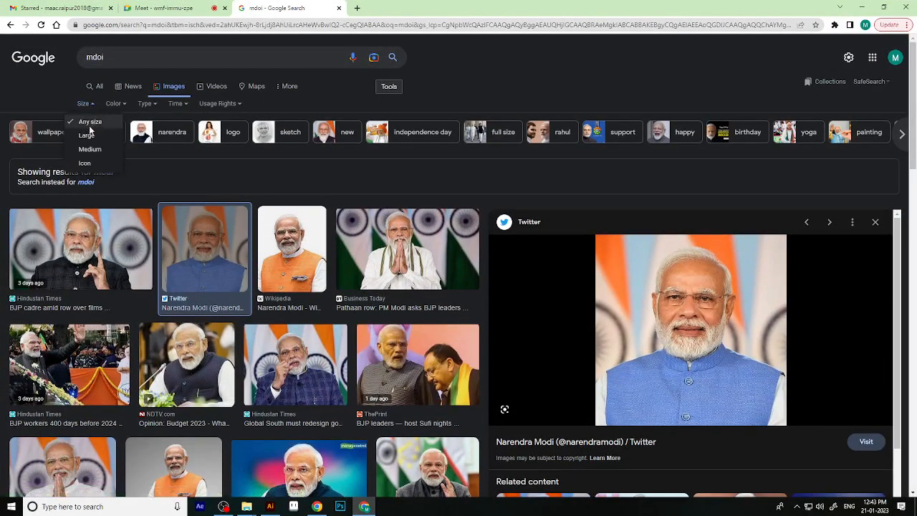
click(86, 135)
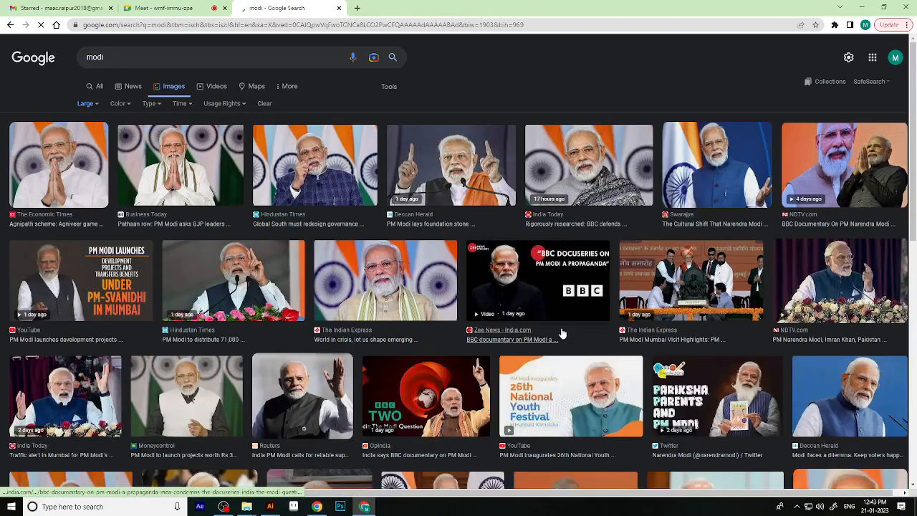
Copy the folded-hands portrait from the Economic Times image result and return to Illustrator.
click(46, 177)
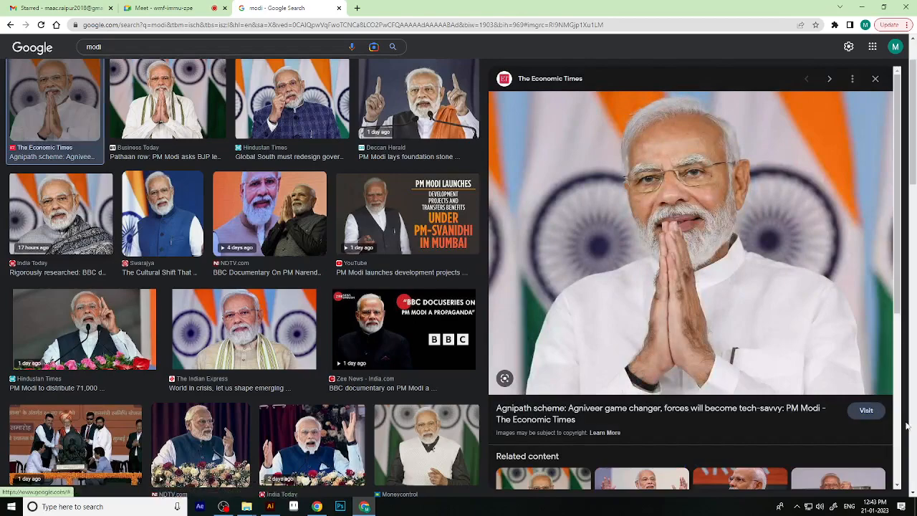
scroll(743, 291, up, 1)
right_click(739, 286)
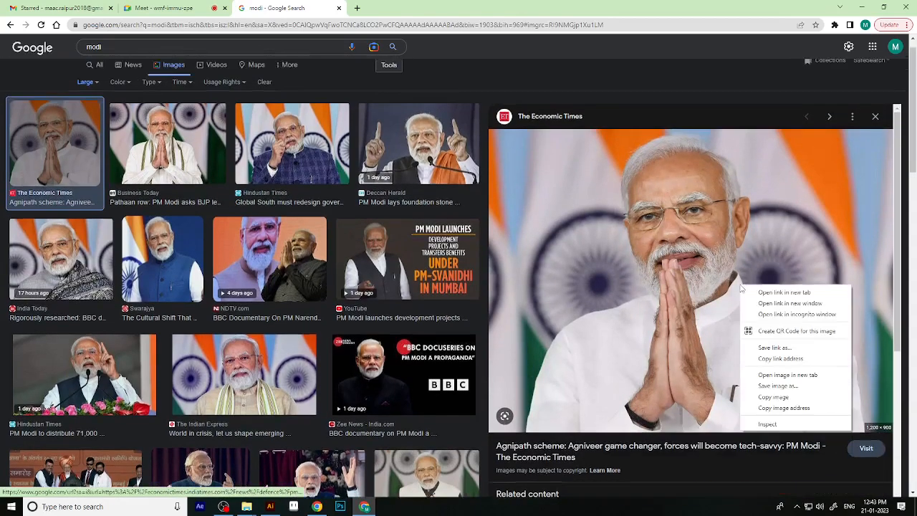
click(771, 394)
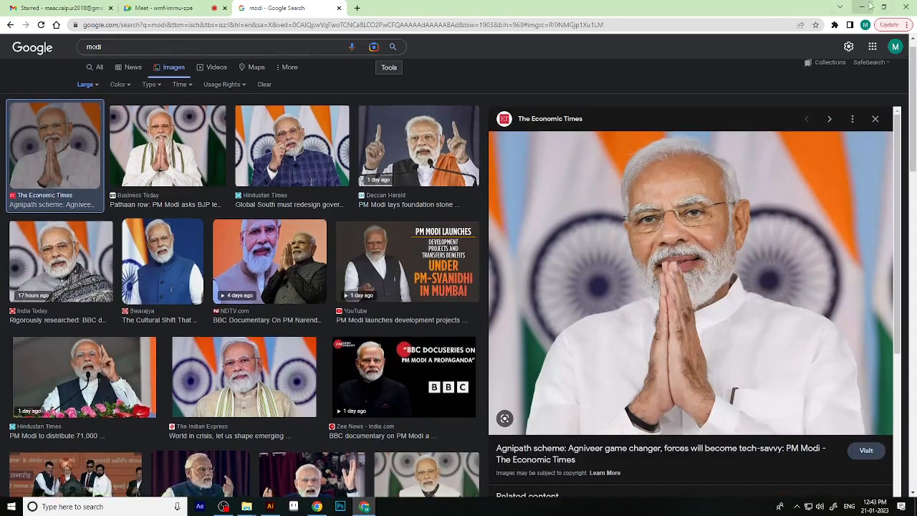
click(861, 7)
Paste the copied portrait and move it onto the empty canvas to the right of the gown.
key(ctrl+v)
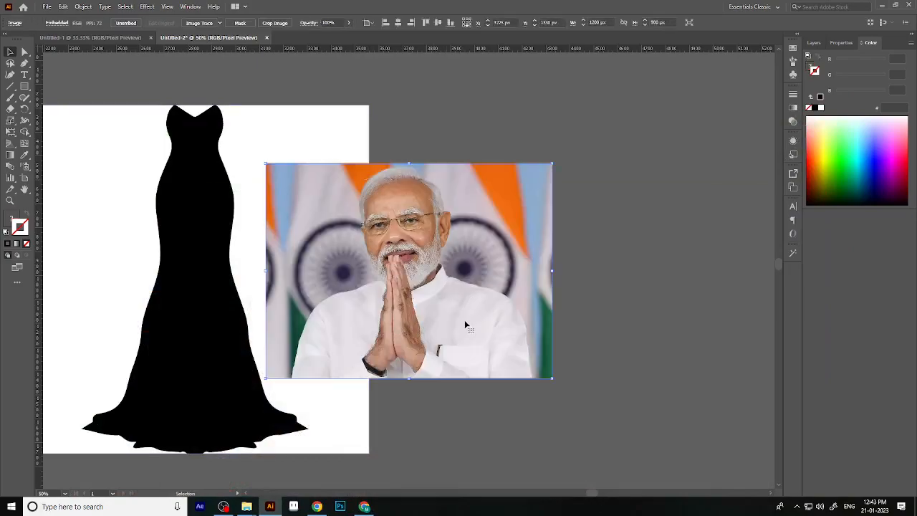
scroll(465, 315, up, 2)
scroll(380, 266, down, 2)
drag(382, 269, 560, 285)
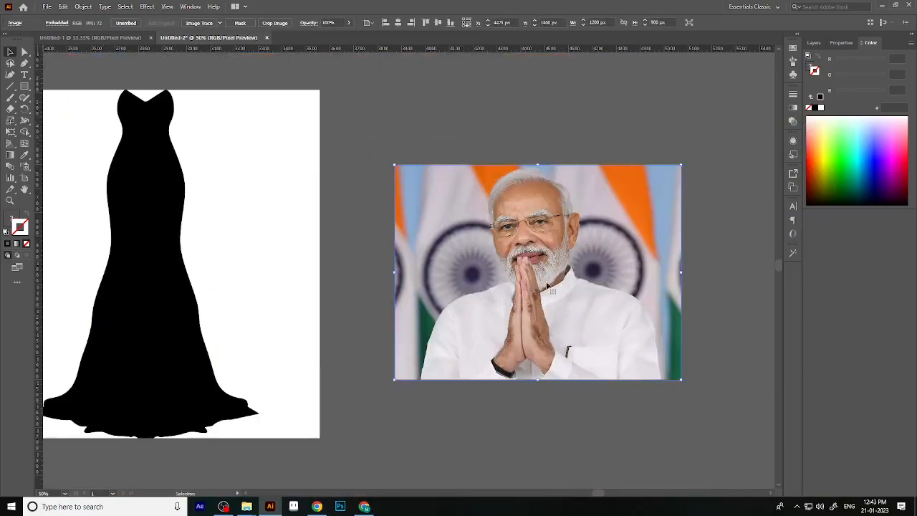
scroll(559, 288, down, 1)
scroll(570, 335, up, 1)
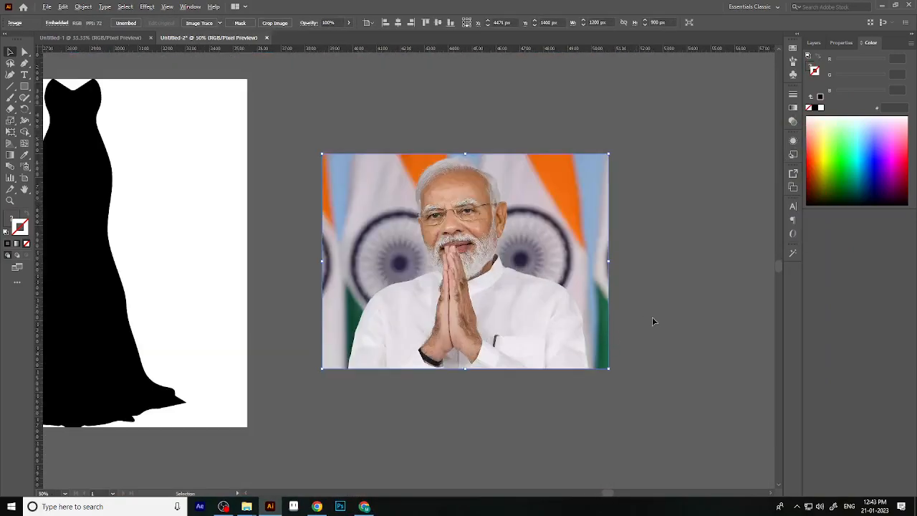
scroll(651, 319, up, 1)
scroll(509, 250, down, 1)
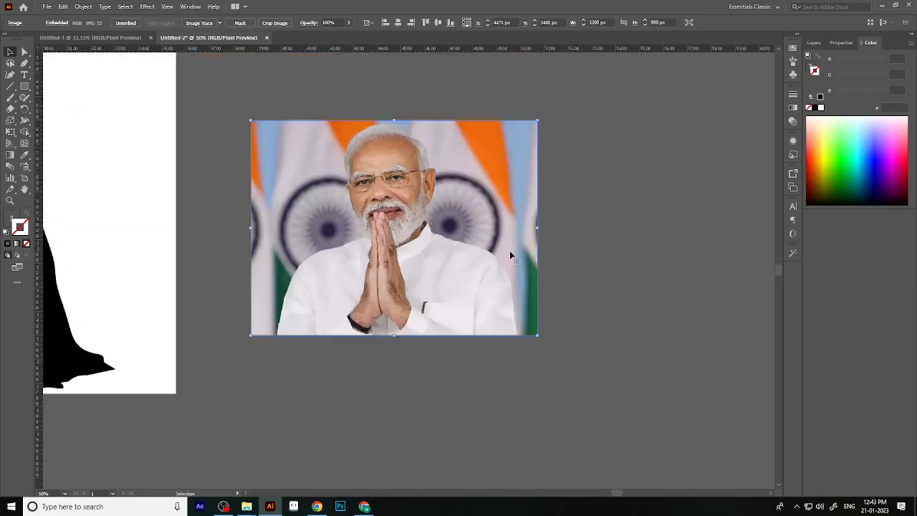
Trace the pasted portrait with the [Default] Image Trace preset and deselect it.
click(220, 24)
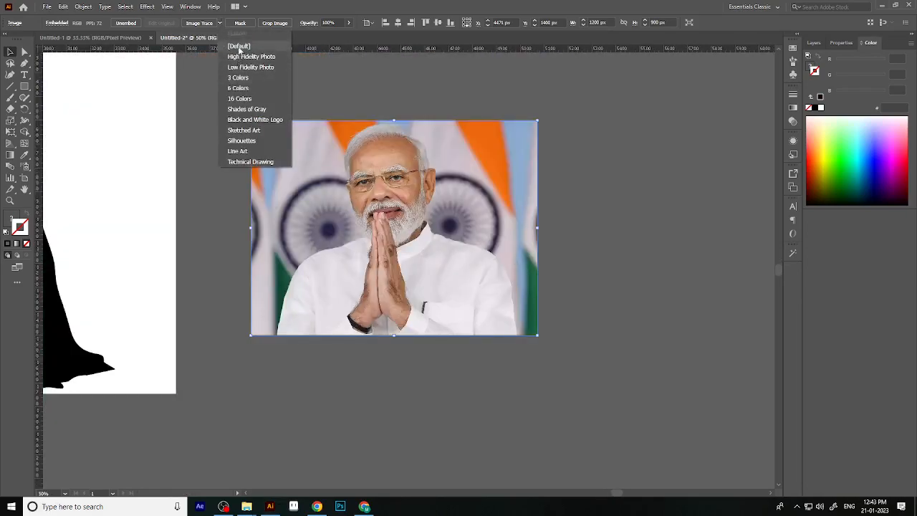
click(239, 48)
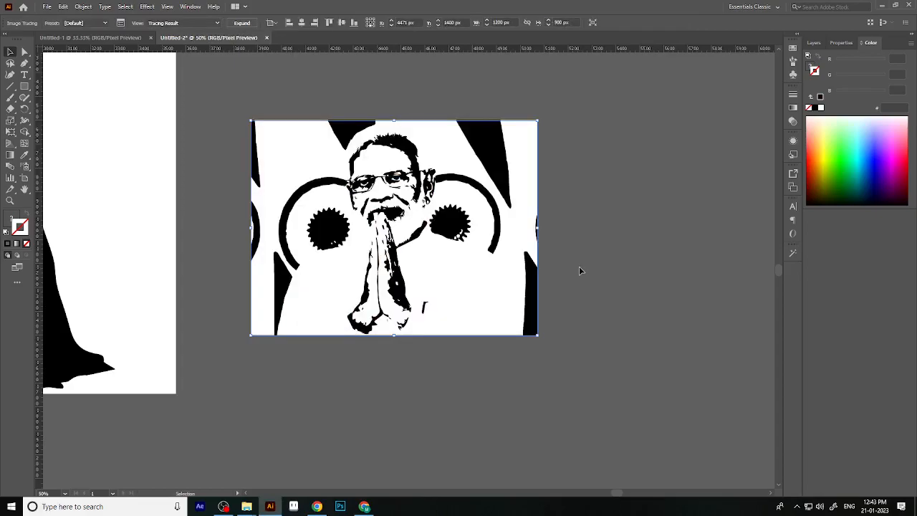
click(218, 22)
click(218, 23)
click(558, 206)
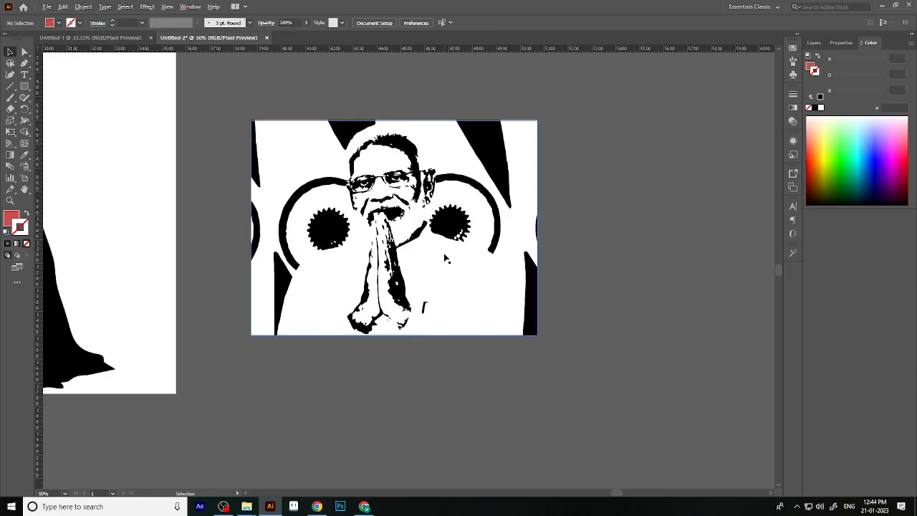
Examine the traced gown's edges up close and compare the gown with the traced portrait.
scroll(445, 259, down, 1)
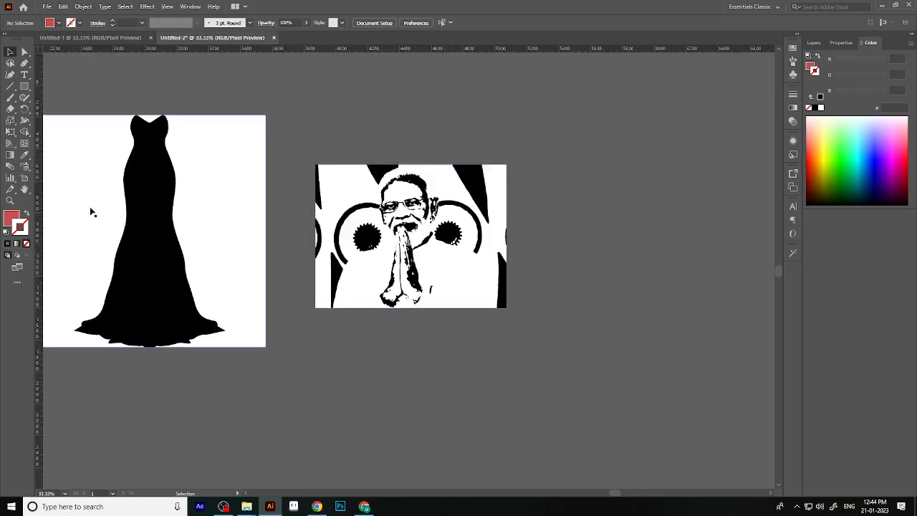
scroll(239, 227, down, 1)
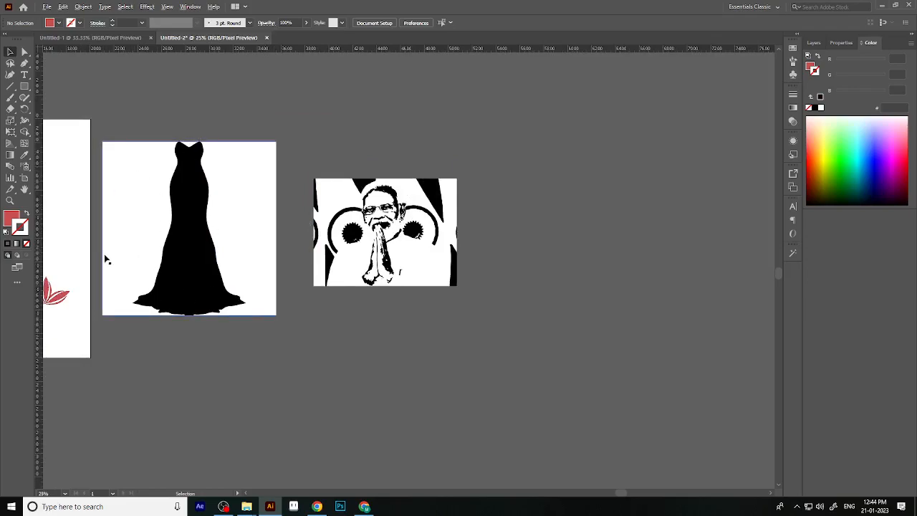
scroll(70, 243, up, 1)
scroll(70, 206, up, 1)
scroll(348, 293, up, 3)
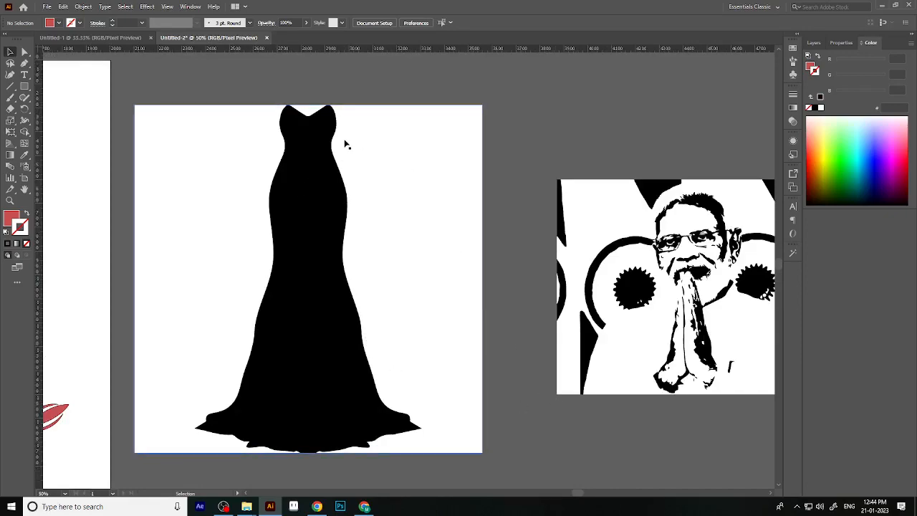
scroll(319, 125, up, 5)
scroll(320, 127, up, 5)
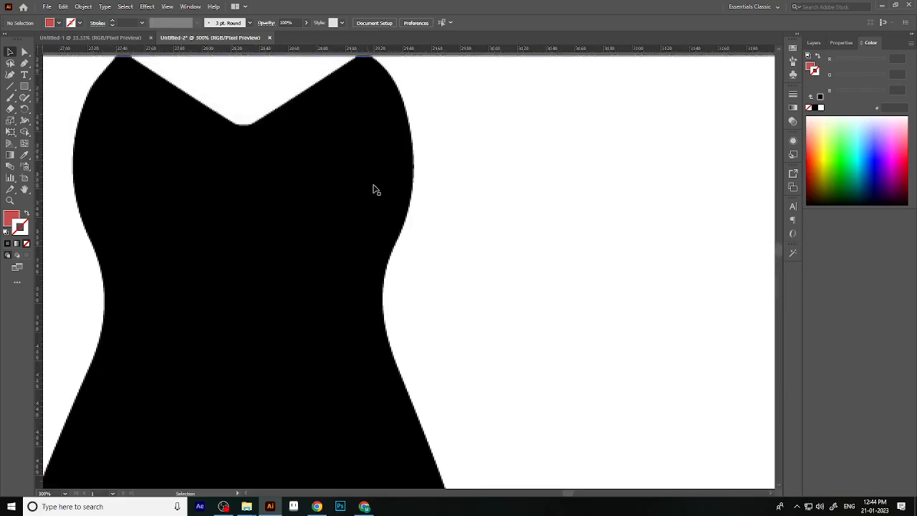
scroll(333, 246, down, 8)
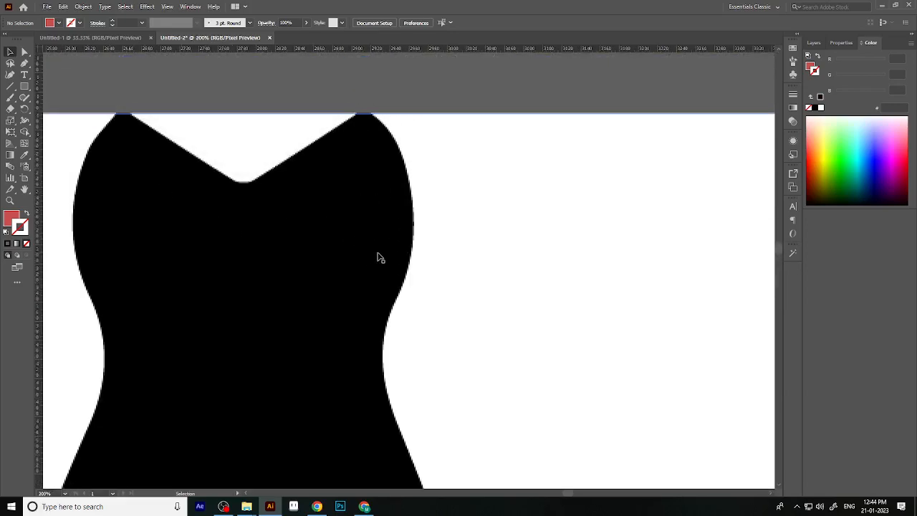
scroll(369, 300, up, 1)
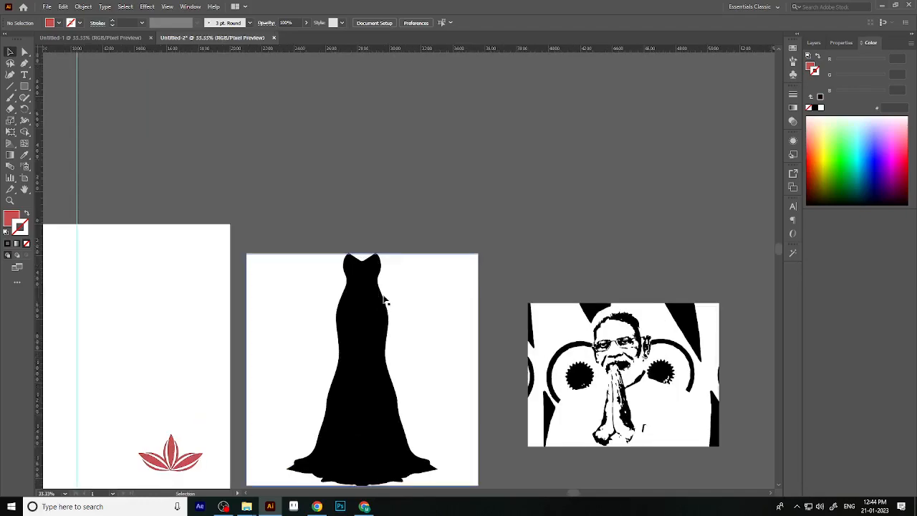
scroll(731, 351, down, 1)
scroll(756, 318, up, 1)
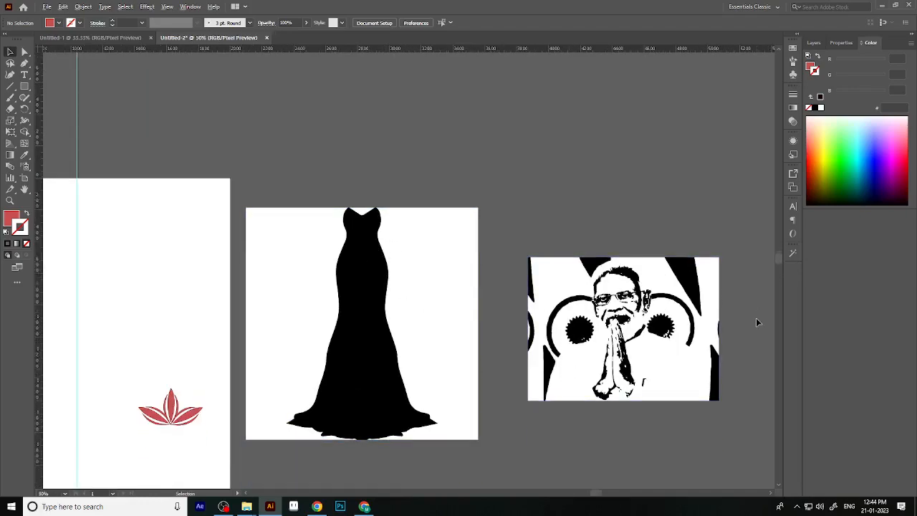
Undo the Image Trace on the portrait and deselect it.
key(ctrl+z)
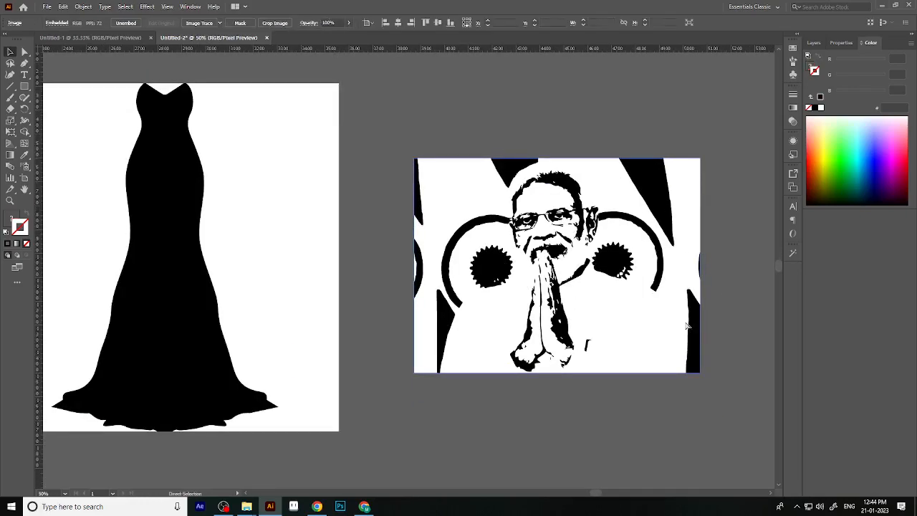
click(571, 114)
scroll(329, 232, down, 1)
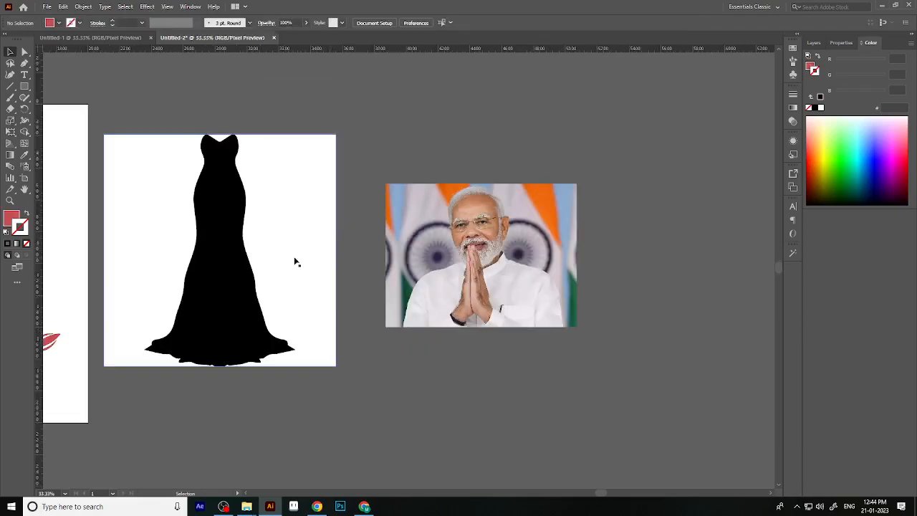
Select the traced gown and keep its tracing preset at [Default].
scroll(160, 228, up, 1)
click(380, 192)
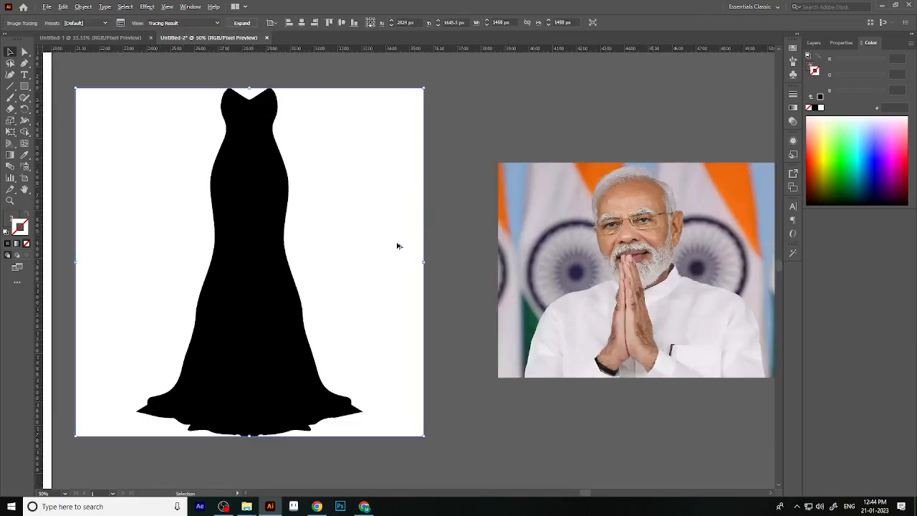
scroll(399, 246, down, 1)
scroll(215, 246, up, 1)
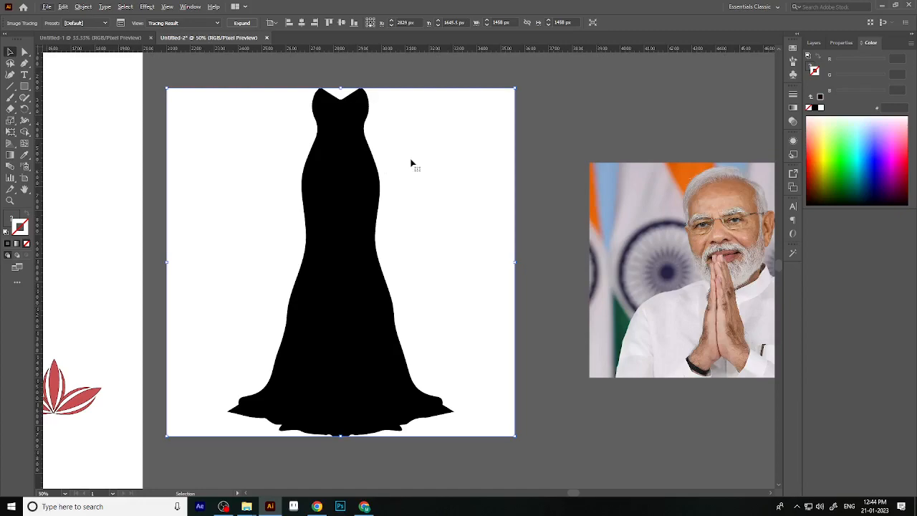
click(565, 148)
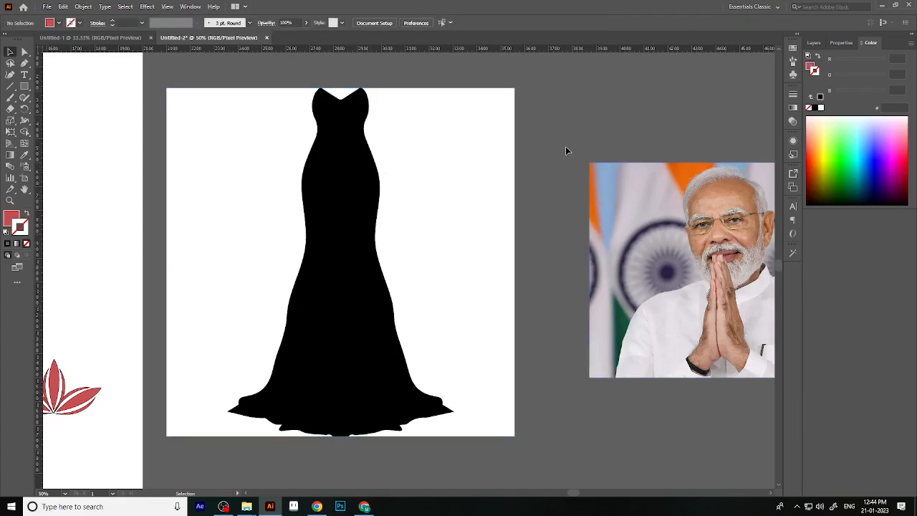
click(450, 166)
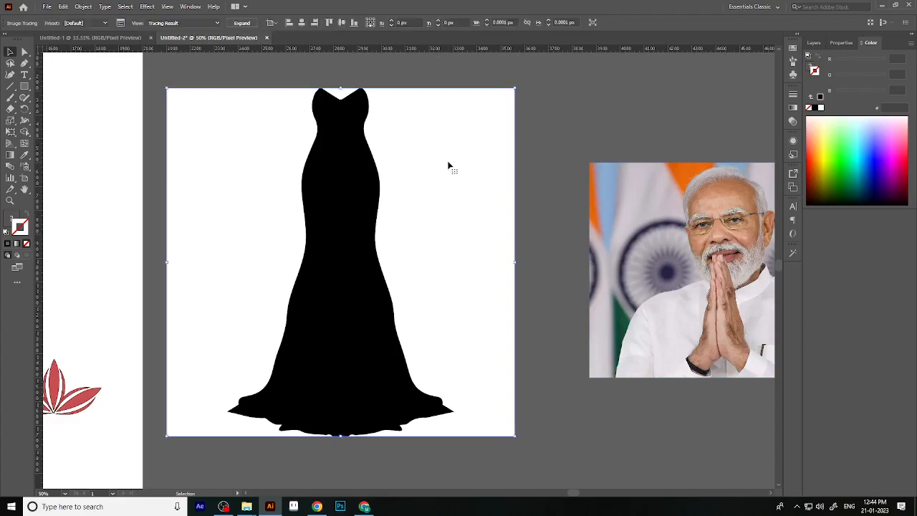
click(102, 23)
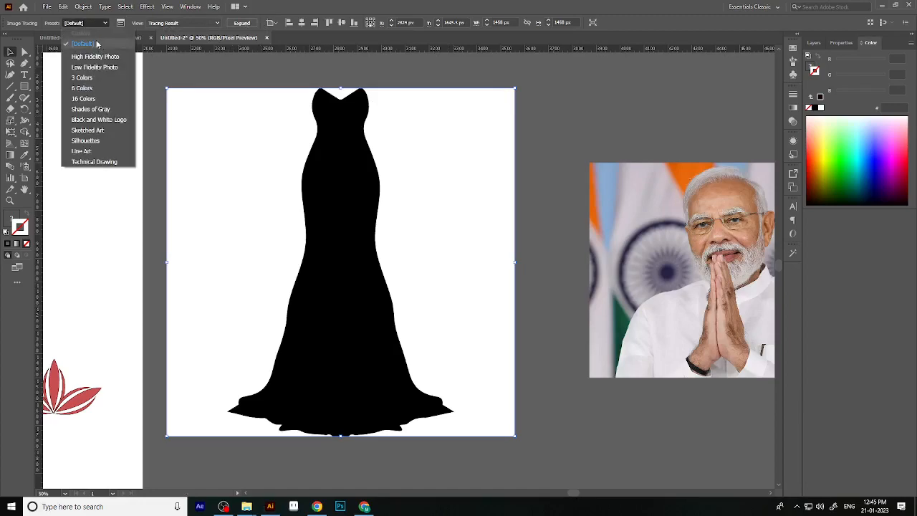
click(99, 46)
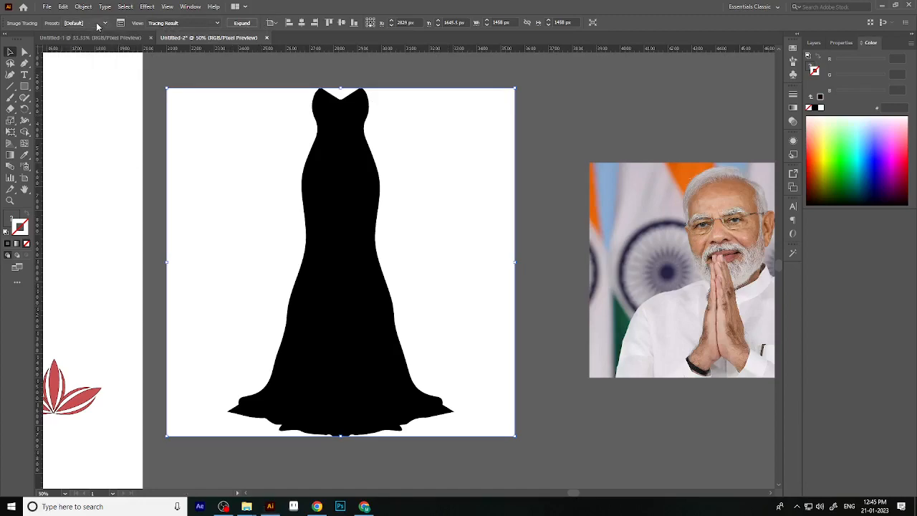
Preview the gown tracing as Outlines, Tracing Result with Outlines, Source Image and Outlines with Source Image, ending on Tracing Result.
click(216, 25)
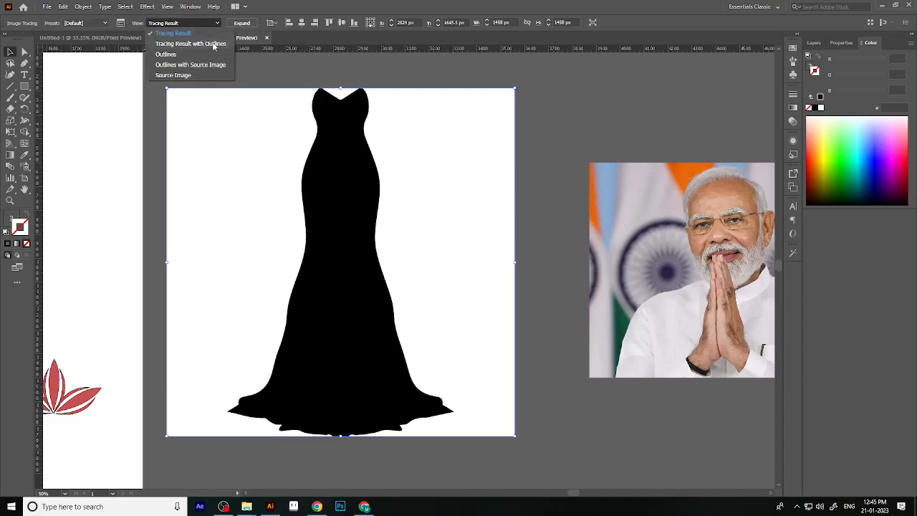
click(211, 54)
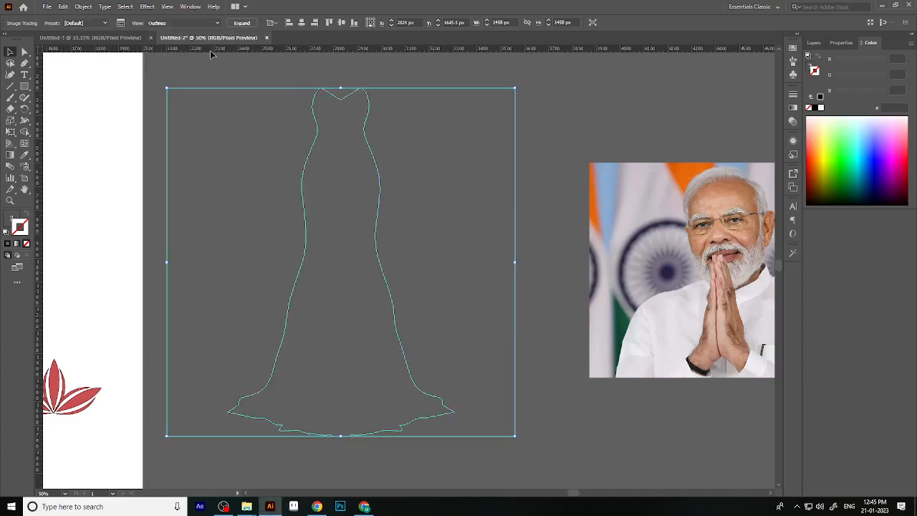
click(217, 23)
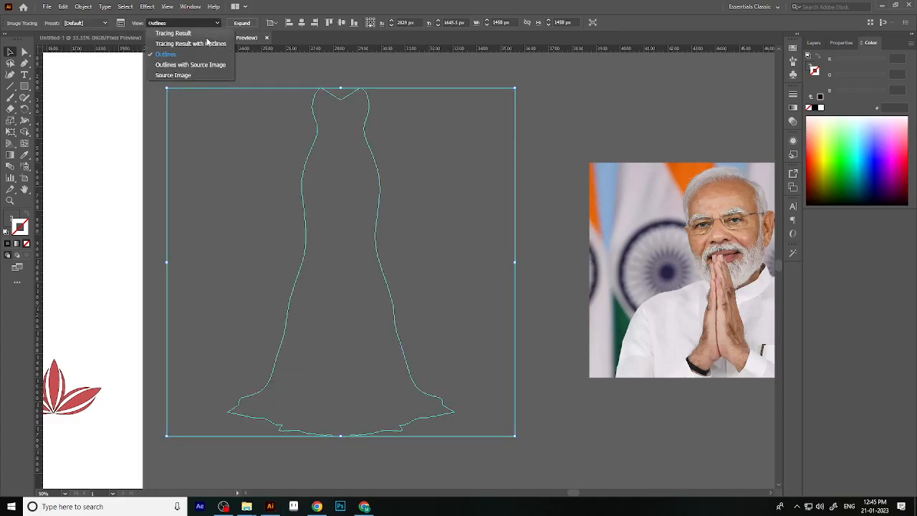
click(207, 41)
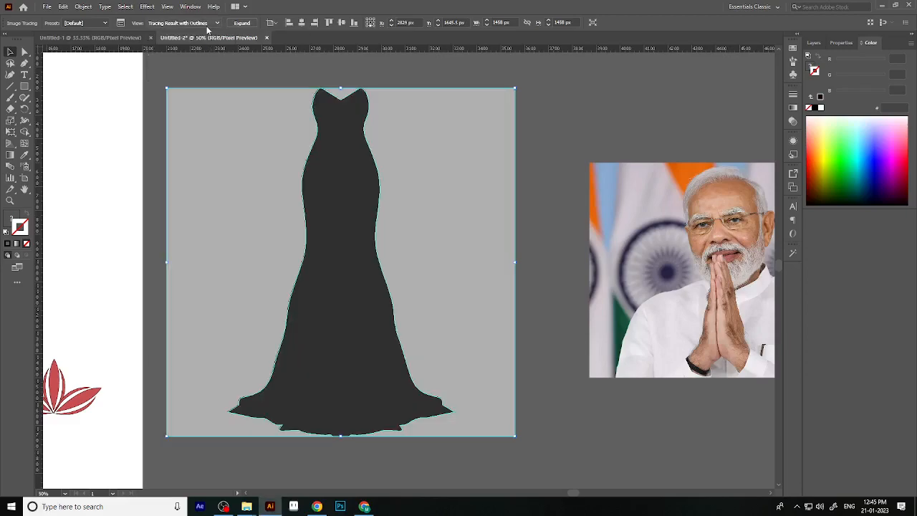
click(207, 23)
click(206, 75)
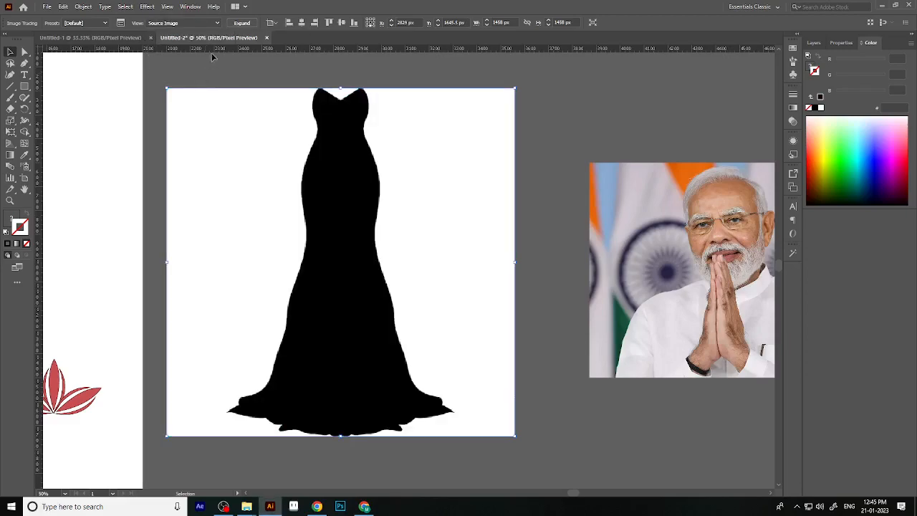
click(216, 23)
click(209, 65)
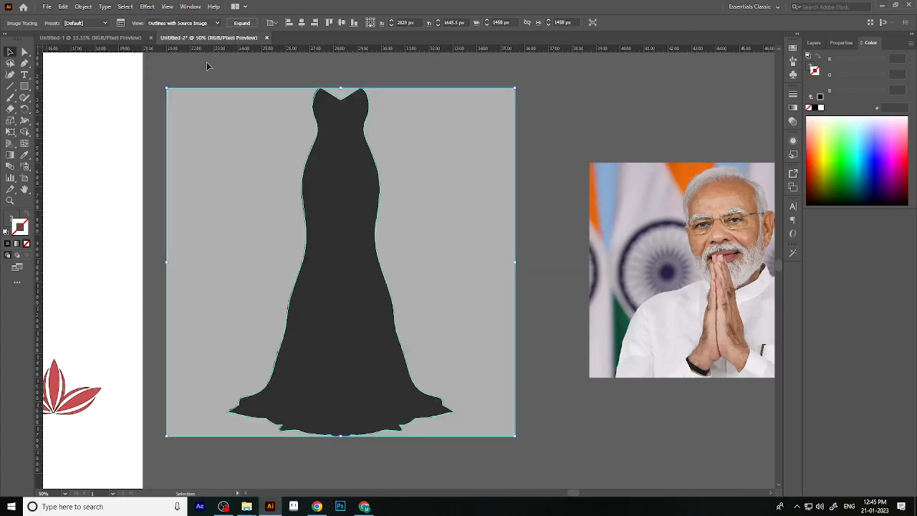
click(212, 23)
click(193, 33)
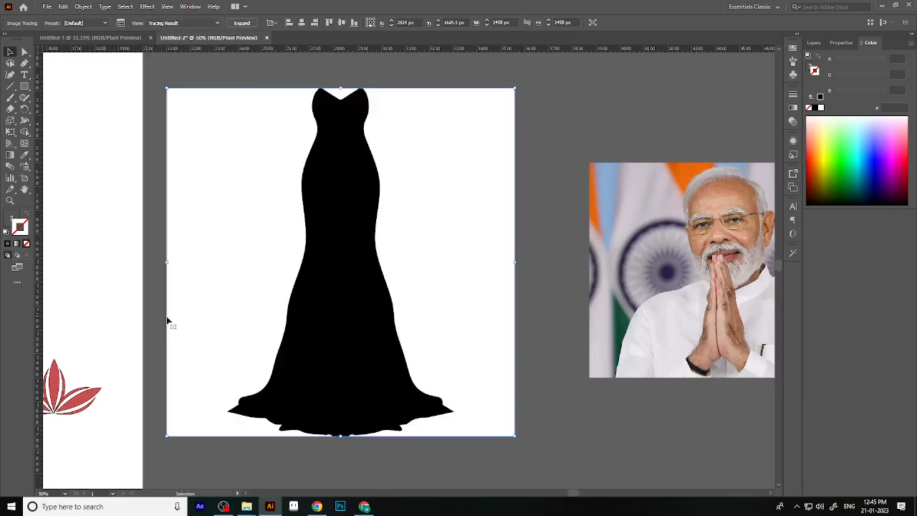
Expand the gown tracing into vector paths and ungroup the resulting artwork.
click(242, 22)
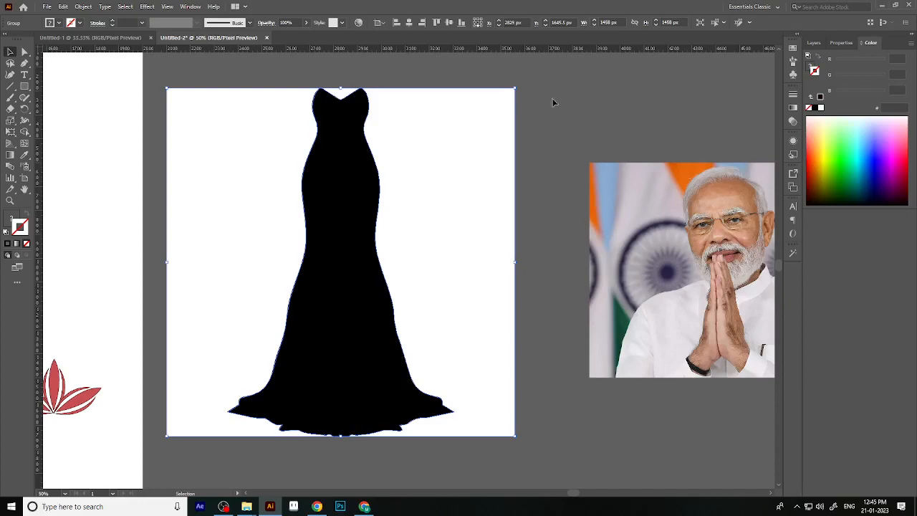
click(607, 117)
click(385, 169)
right_click(409, 311)
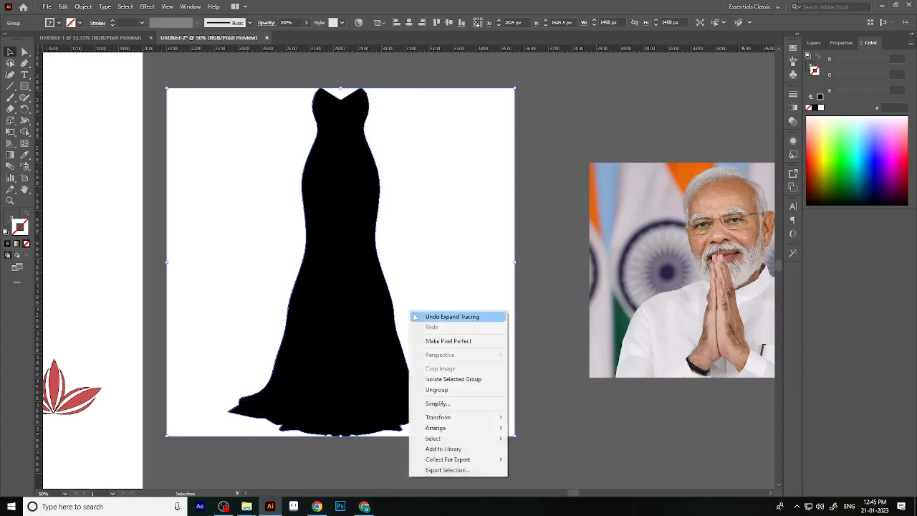
click(456, 391)
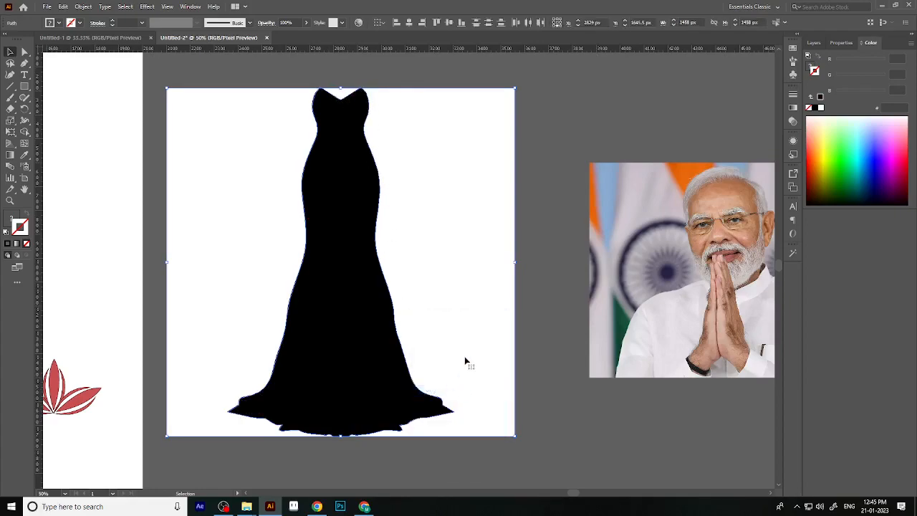
Pull the two side pieces and the neckline piece of the white background away from the gown.
scroll(407, 336, down, 1)
click(495, 203)
drag(444, 266, 521, 196)
click(274, 317)
drag(274, 316, 231, 245)
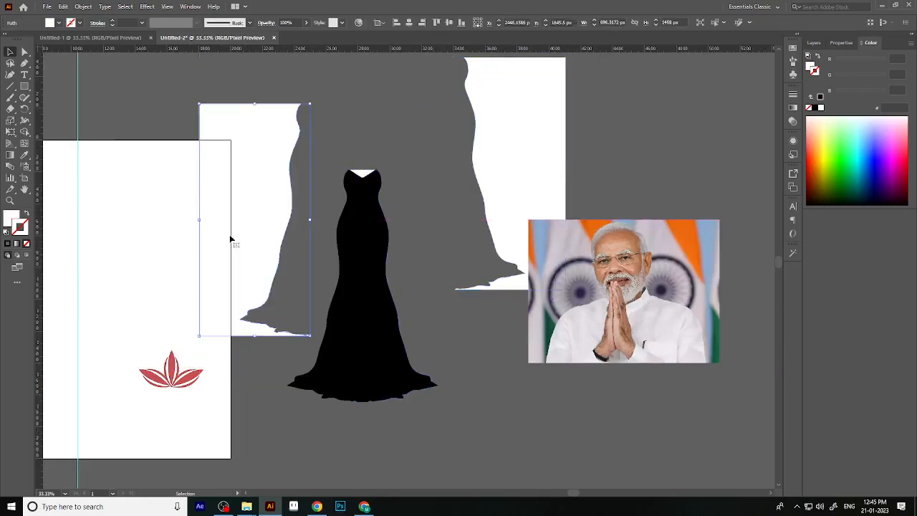
click(363, 174)
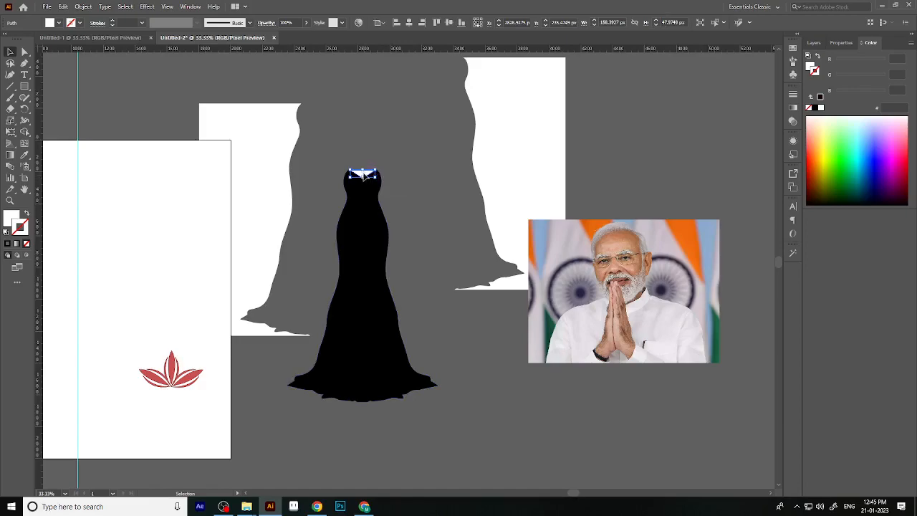
drag(363, 175, 367, 145)
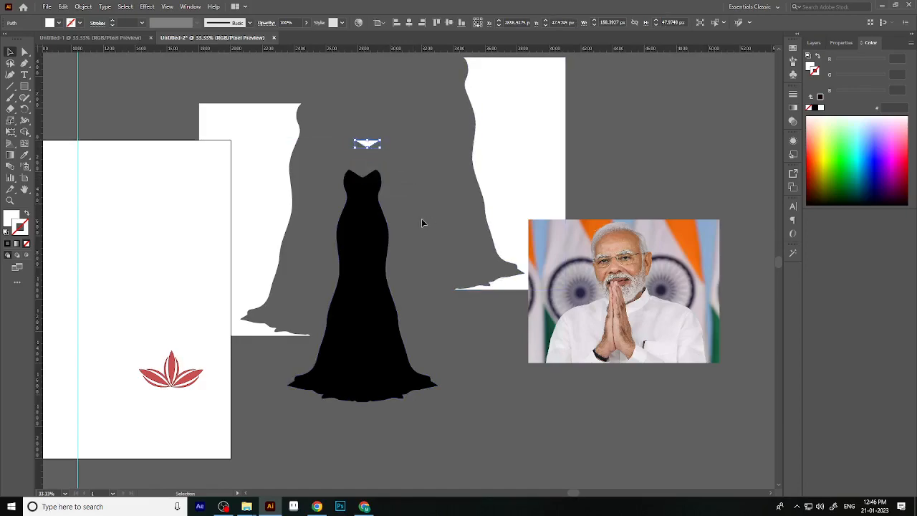
Undo the background piece moves, the gown's ungrouping and expansion, and the portrait's earlier move.
key(ctrl+z)
key(ctrl+z)
key(ctrl+z)
key(ctrl+z)
key(ctrl+z)
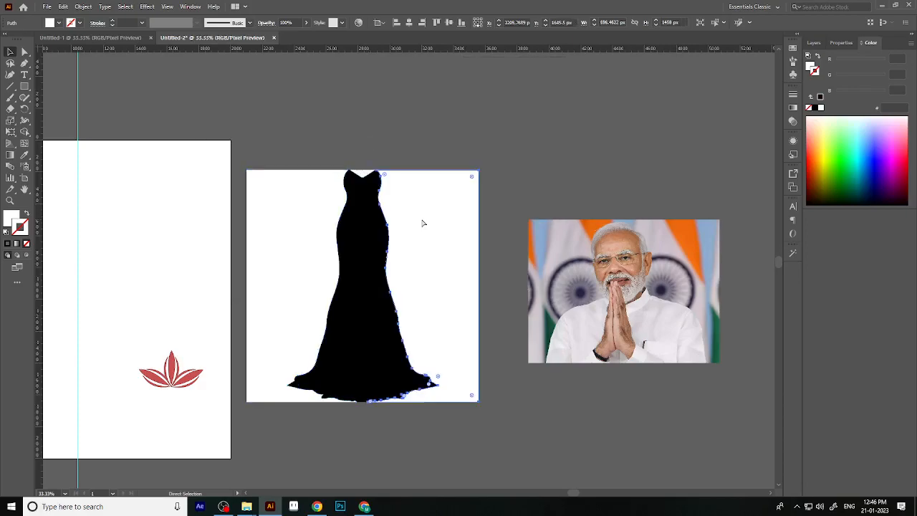
key(ctrl+z)
key(ctrl+z)
key(ctrl+z)
key(ctrl+z)
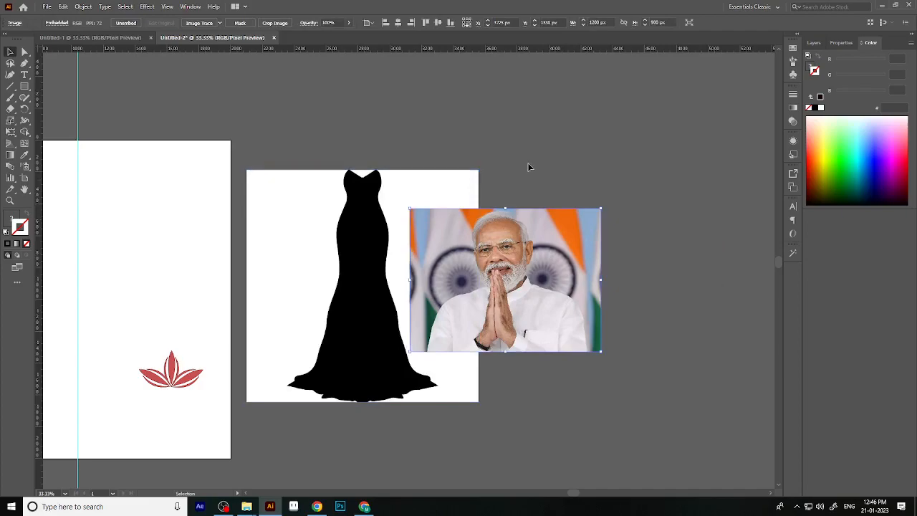
Move the portrait photo clear of the gown and select the gown tracing.
drag(496, 297, 620, 297)
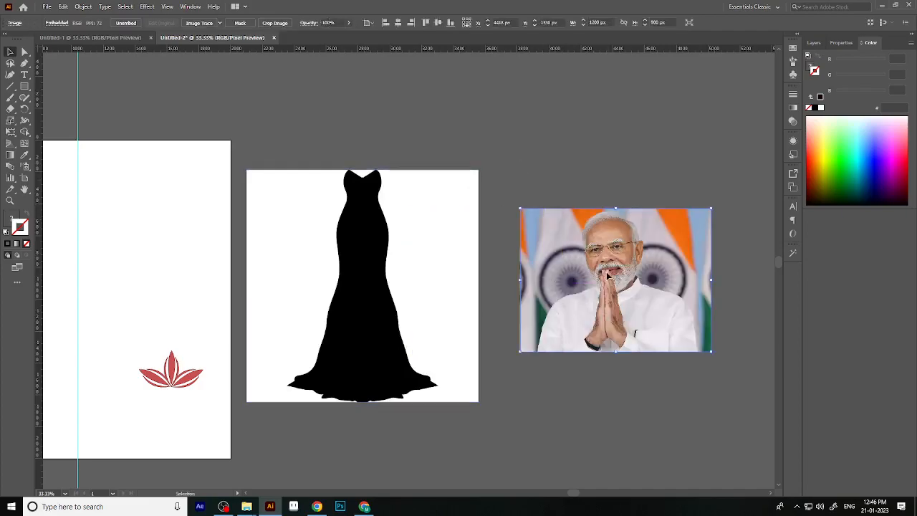
click(346, 301)
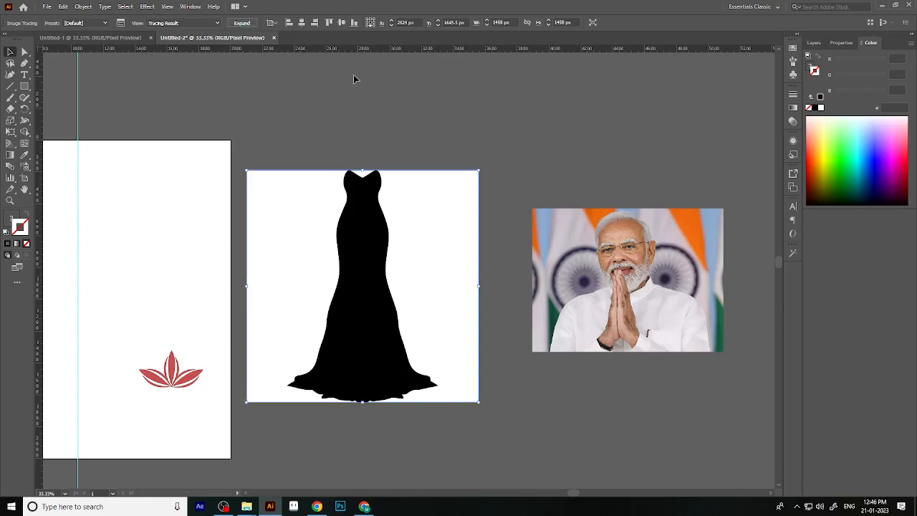
Examine the traced gown up close at the neckline, the hem and the side contours.
scroll(465, 193, up, 1)
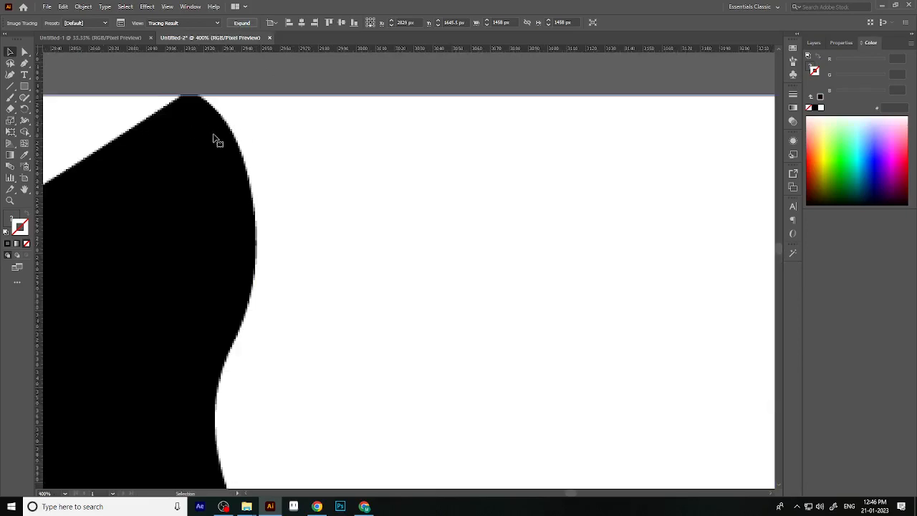
scroll(250, 102, down, 2)
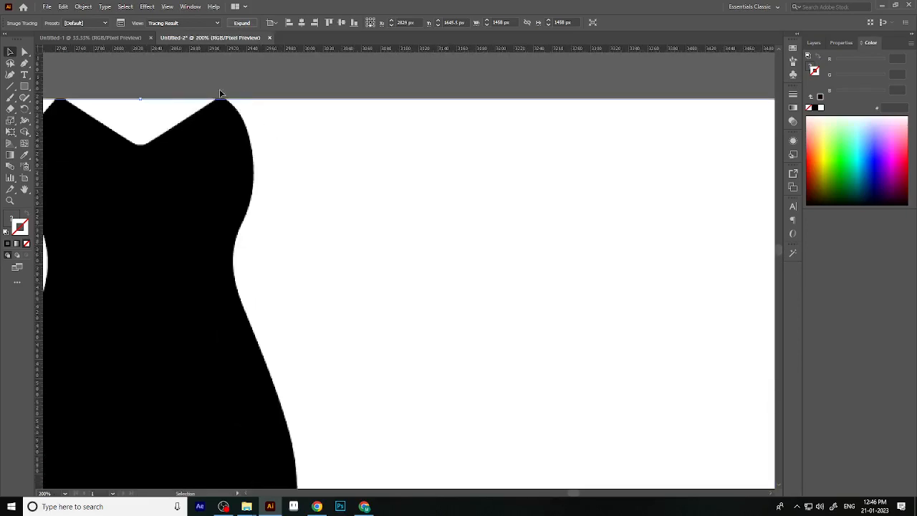
scroll(210, 133, down, 4)
scroll(174, 119, up, 4)
scroll(174, 119, up, 1)
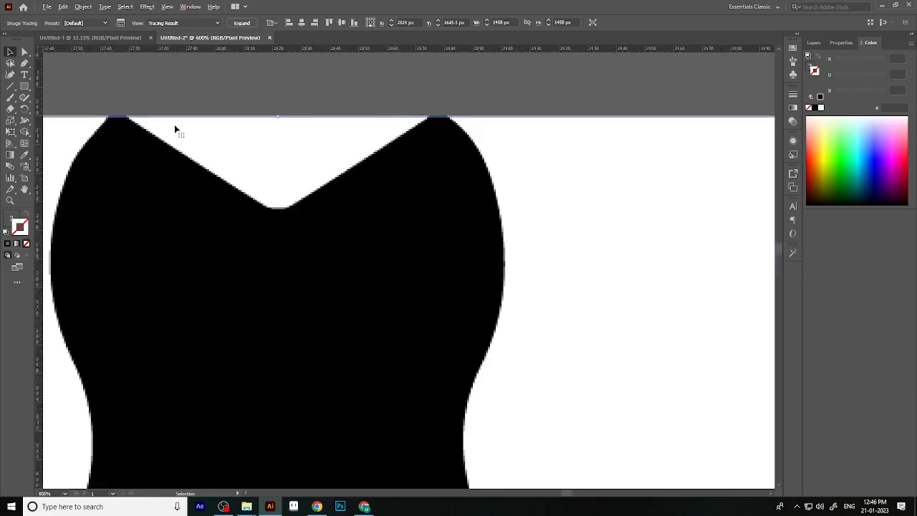
scroll(176, 129, up, 1)
scroll(194, 179, down, 1)
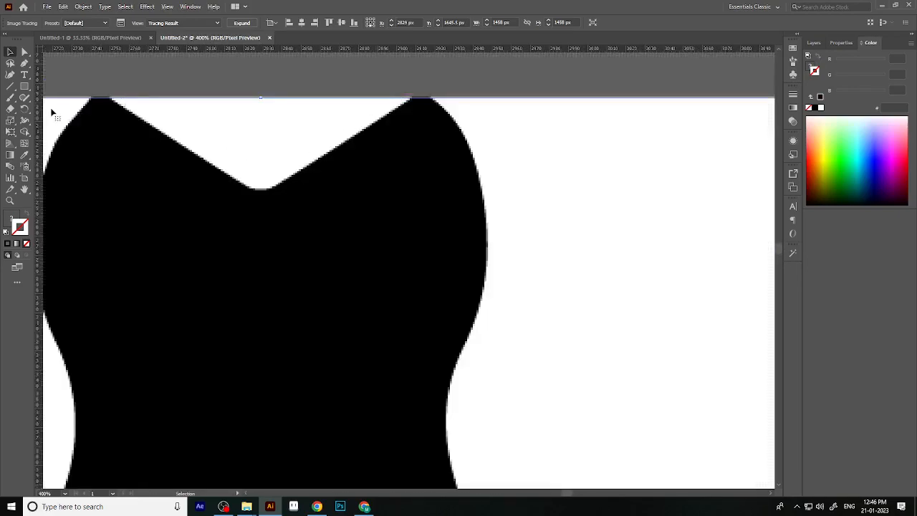
scroll(402, 217, down, 8)
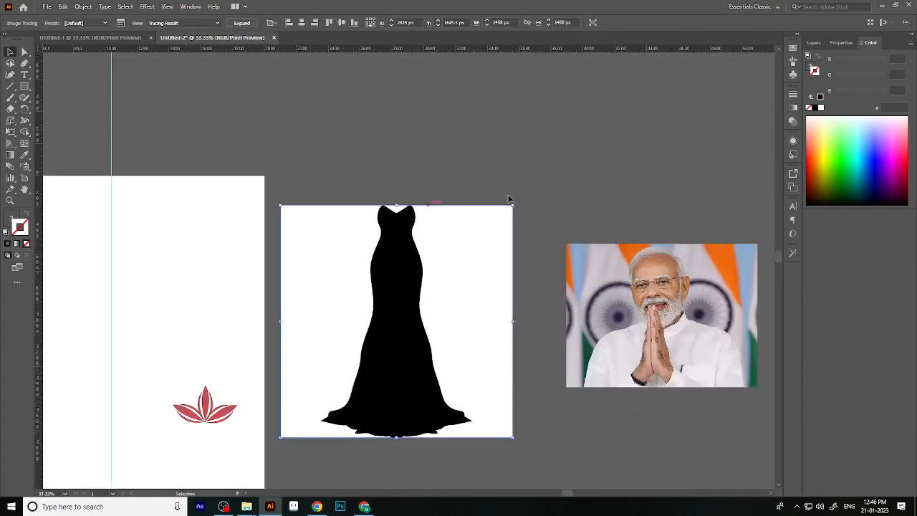
scroll(395, 447, up, 8)
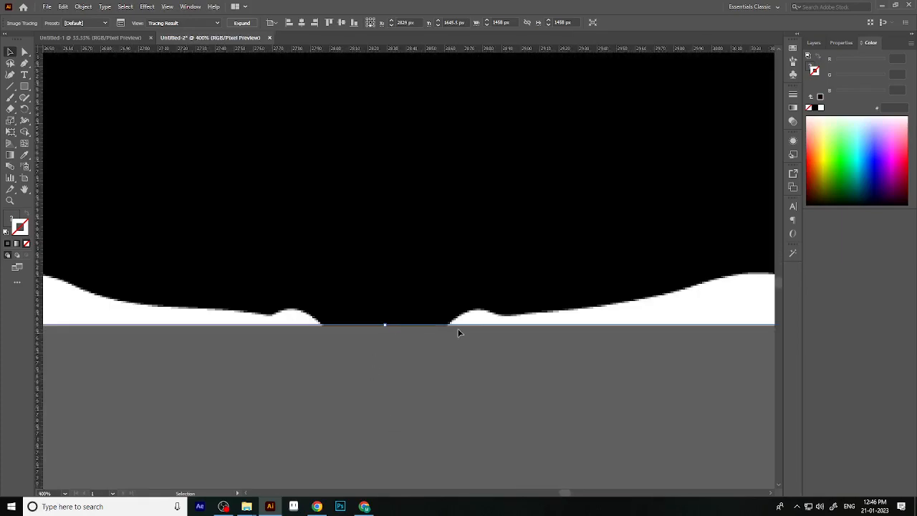
scroll(458, 331, down, 8)
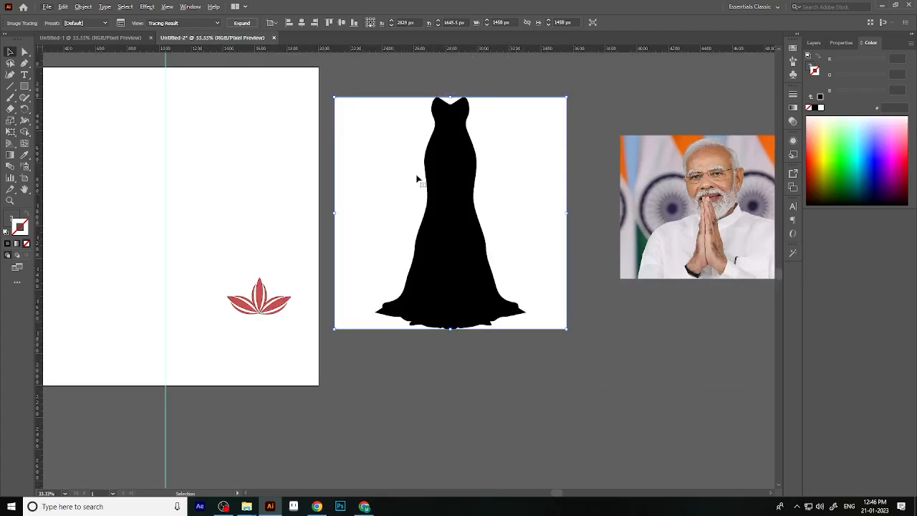
scroll(435, 207, up, 2)
scroll(515, 253, up, 3)
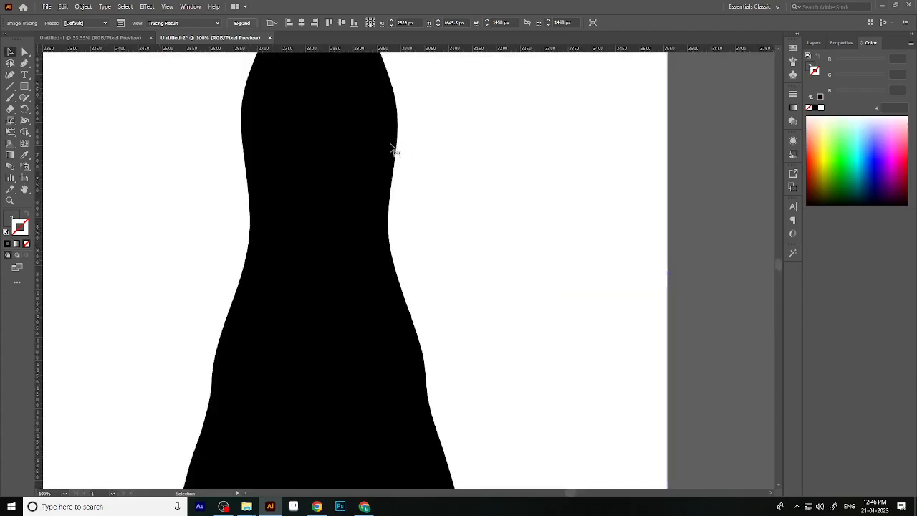
scroll(433, 213, down, 3)
Expand the gown tracing into vector paths and shift the resulting group slightly toward the portrait.
click(237, 24)
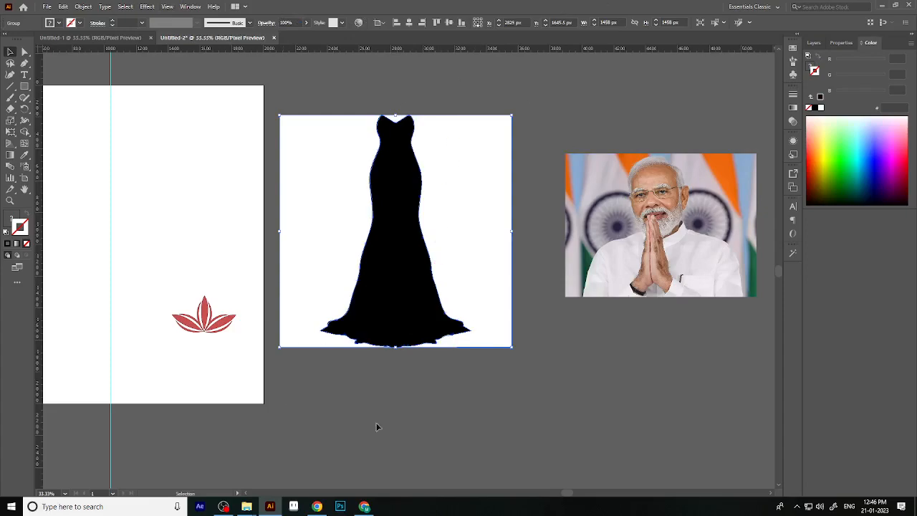
right_click(460, 255)
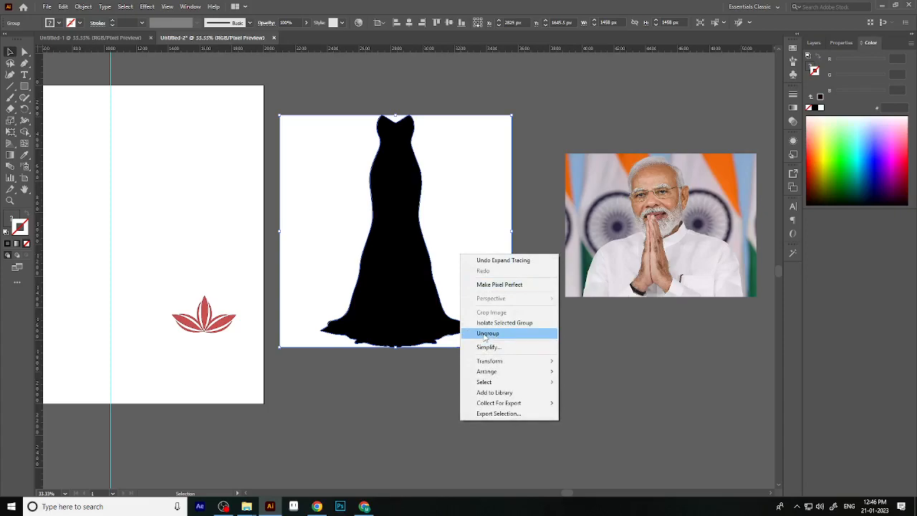
click(484, 336)
click(542, 174)
drag(399, 219, 450, 325)
drag(458, 363, 442, 281)
right_click(445, 288)
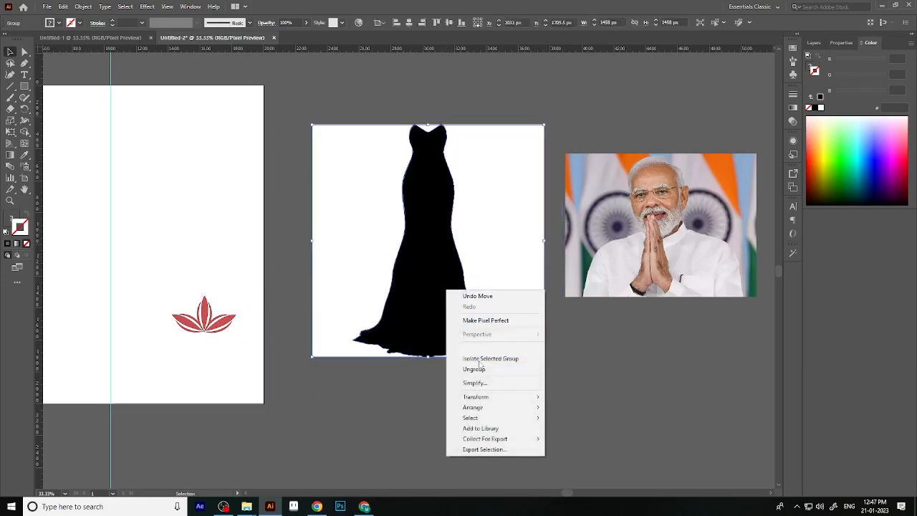
click(561, 109)
click(561, 109)
click(468, 204)
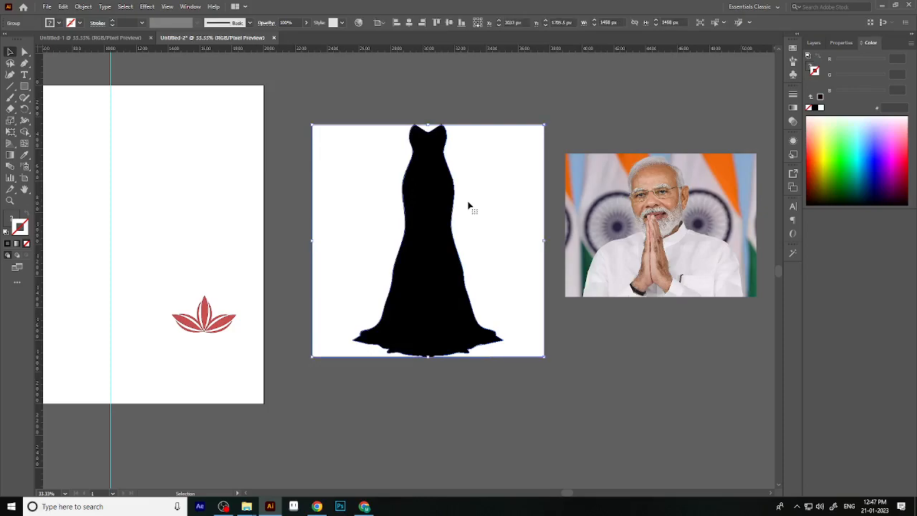
Reveal the gown group's contents in Layer 1 and try deleting its three white background paths together.
click(815, 43)
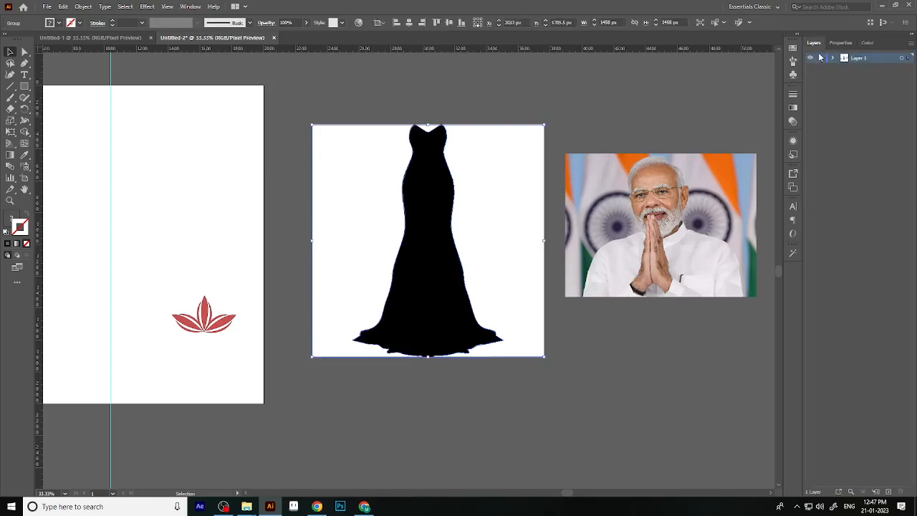
click(833, 58)
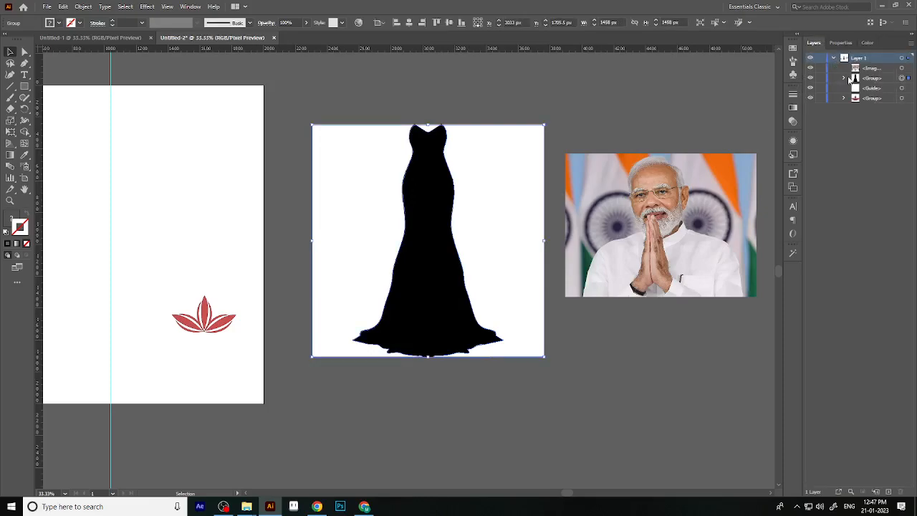
click(844, 78)
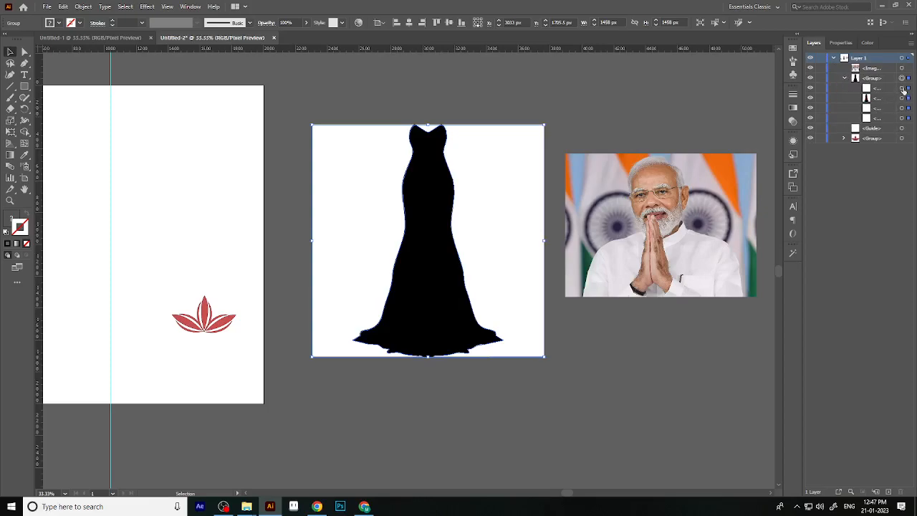
click(902, 89)
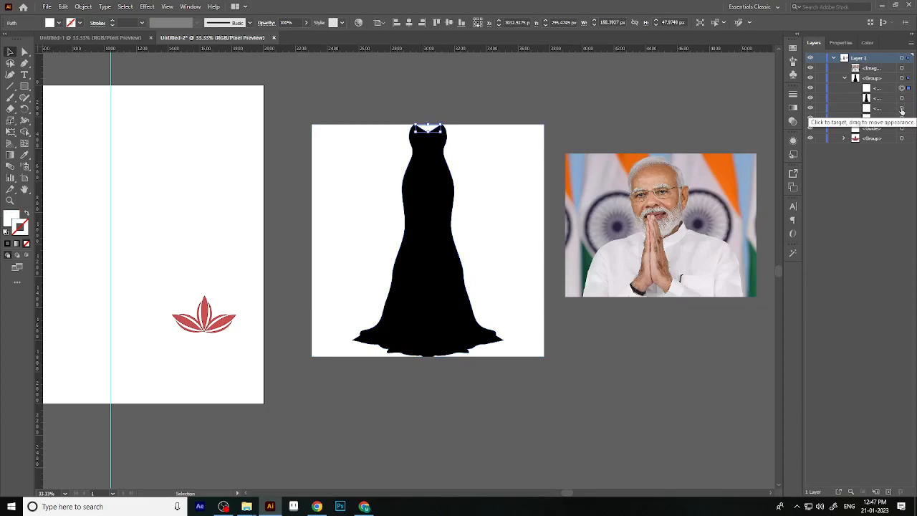
click(902, 118)
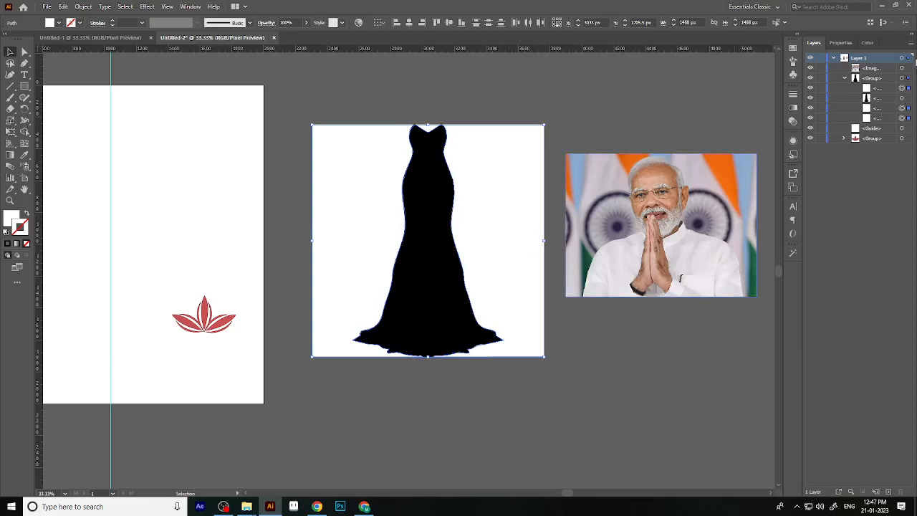
key(Delete)
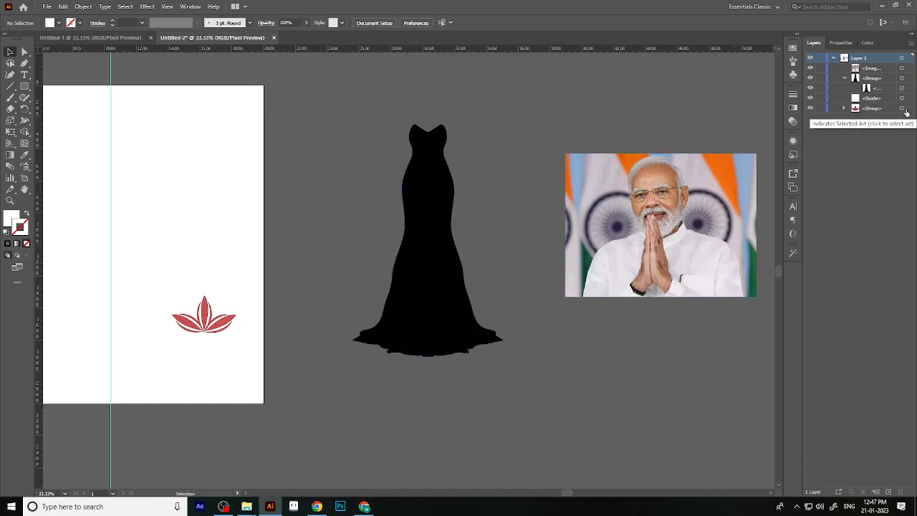
key(ctrl+z)
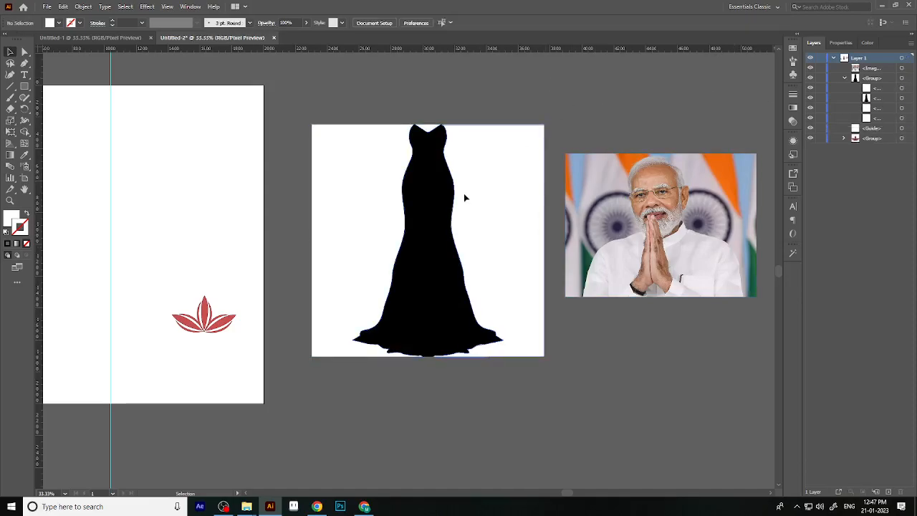
Ungroup the gown artwork and delete the white background pieces on both sides and at the neckline.
right_click(465, 198)
click(507, 273)
click(517, 303)
key(Delete)
click(429, 130)
key(Delete)
click(324, 209)
key(Delete)
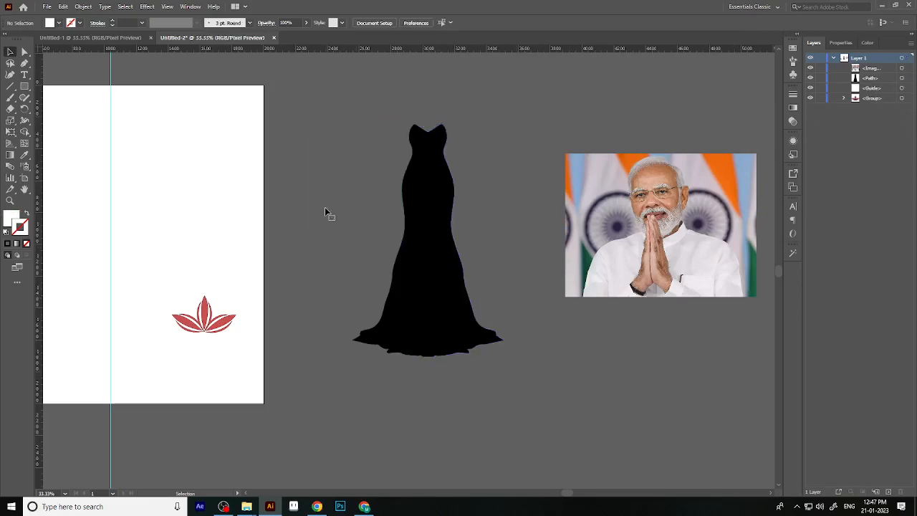
Select the gown silhouette and choose a saturated red for its fill in the Color Picker.
click(439, 197)
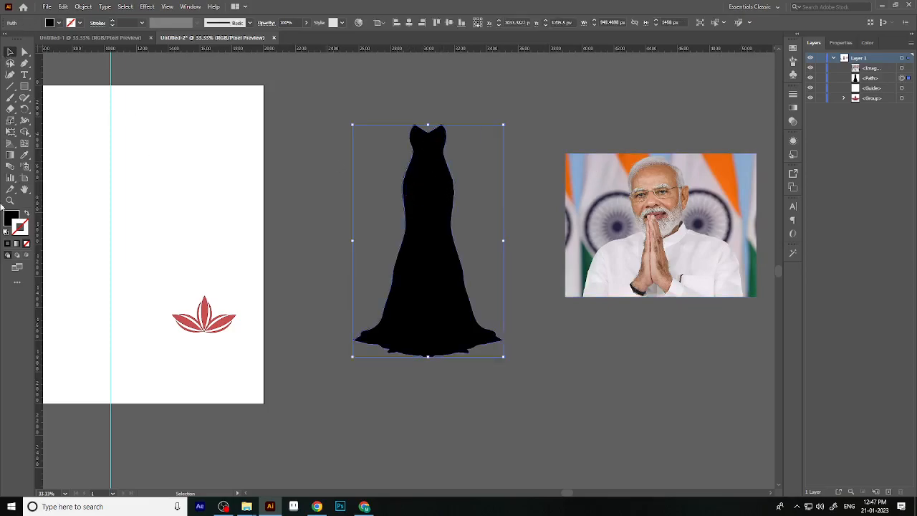
click(9, 224)
double_click(9, 224)
click(557, 117)
click(617, 124)
click(729, 101)
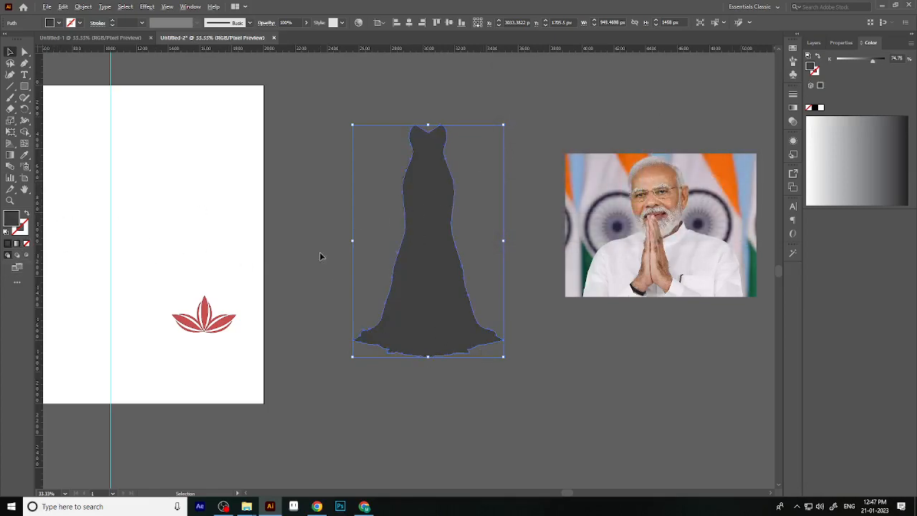
Move the gown silhouette onto the artboard beside the red flower motif.
key(ctrl+minus)
drag(393, 245, 124, 267)
scroll(259, 258, down, 1)
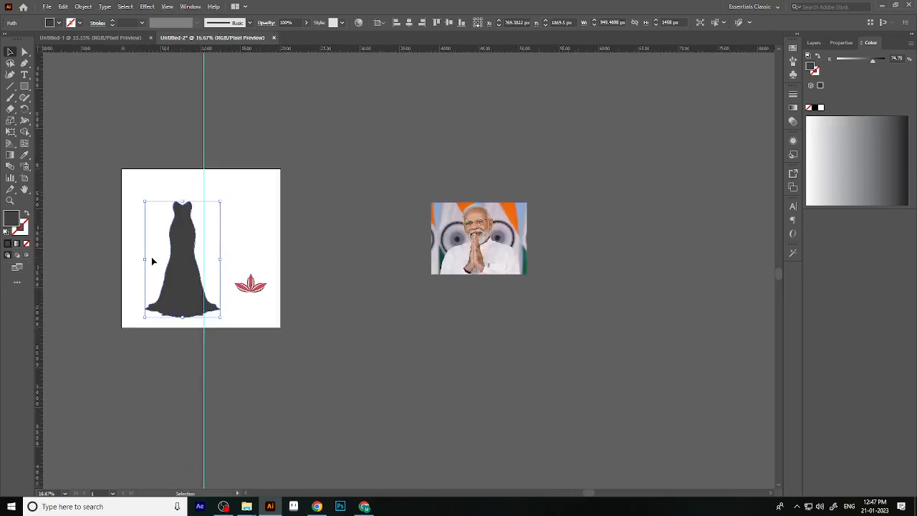
scroll(131, 266, up, 2)
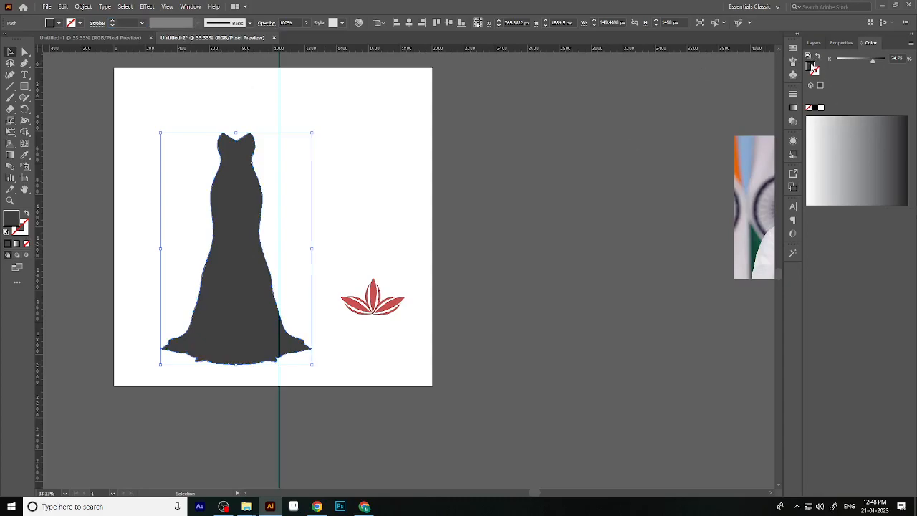
Choose blue with R 10, G 80, B 193 as the gown's fill in the Color Picker.
double_click(812, 68)
click(639, 144)
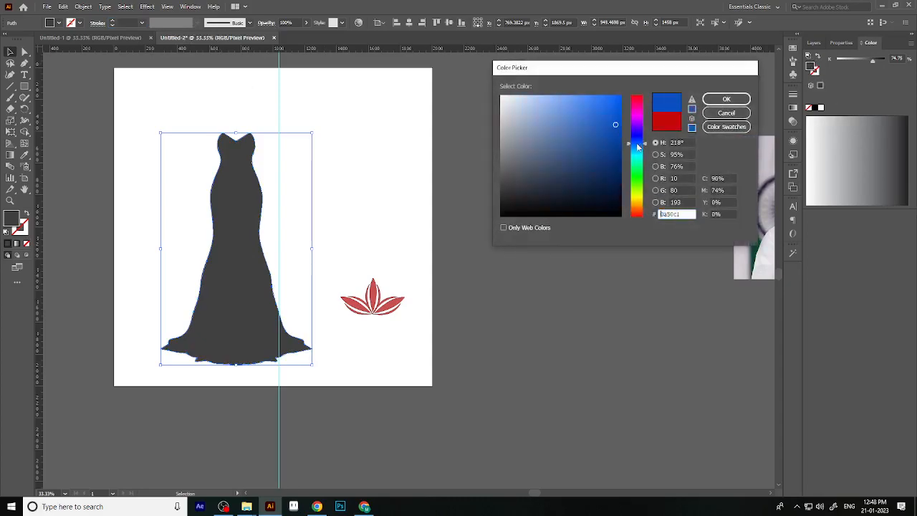
click(723, 99)
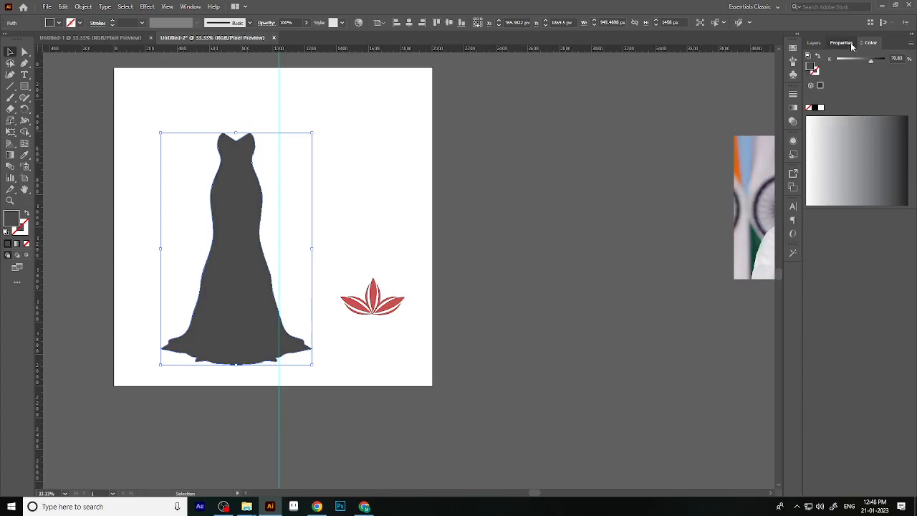
Convert the selected gown silhouette's colors to RGB so its fill can take a color.
click(849, 42)
click(808, 44)
click(833, 44)
click(862, 43)
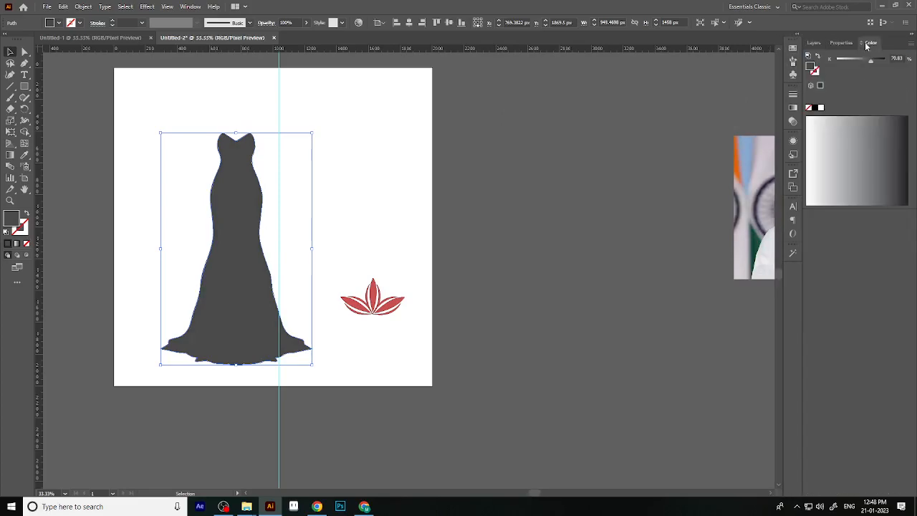
click(70, 8)
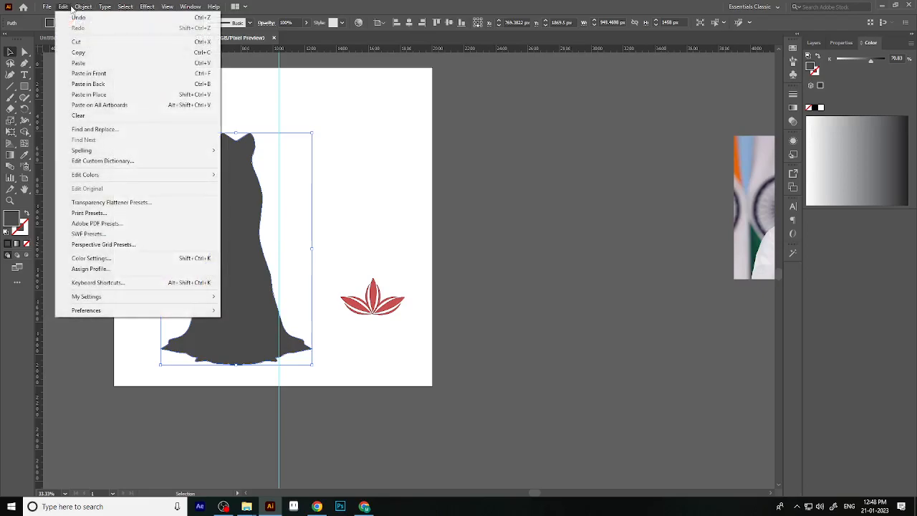
mouse_move(88, 176)
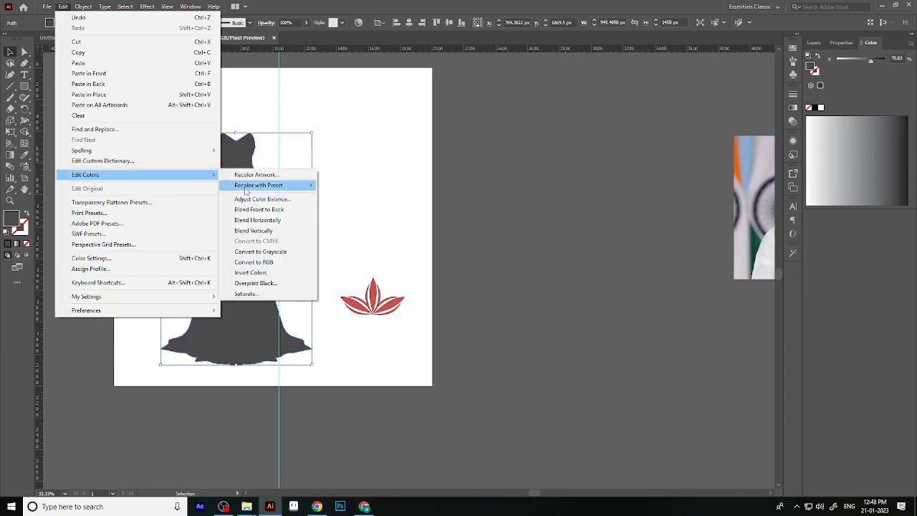
click(263, 263)
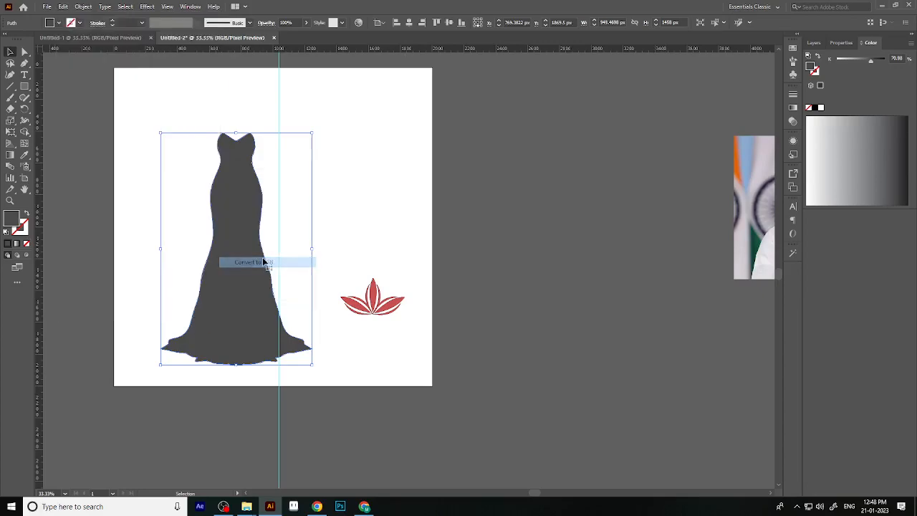
click(277, 260)
click(219, 241)
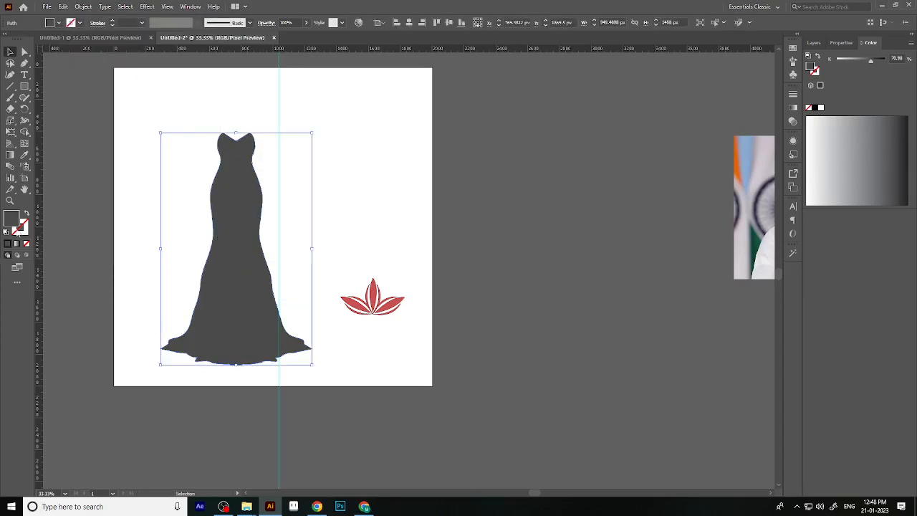
Set the gown's fill to red db1d1d in the Color Picker.
double_click(13, 220)
drag(570, 144, 617, 106)
click(726, 99)
click(426, 168)
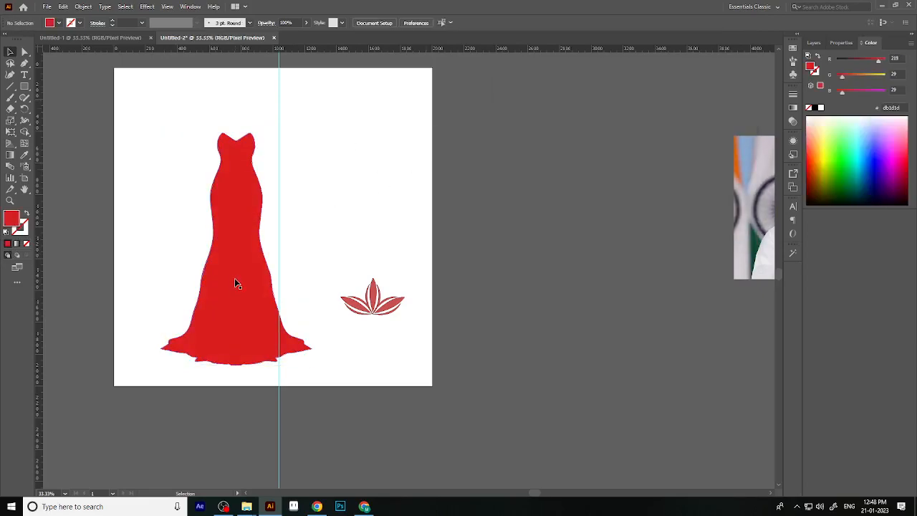
scroll(235, 278, up, 1)
click(242, 272)
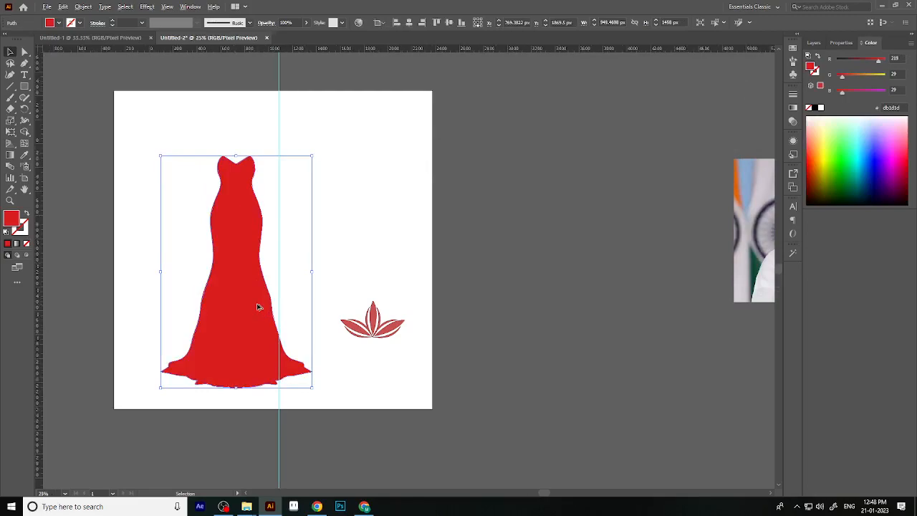
alt+scroll(258, 305, down, 1)
alt+scroll(232, 306, up, 1)
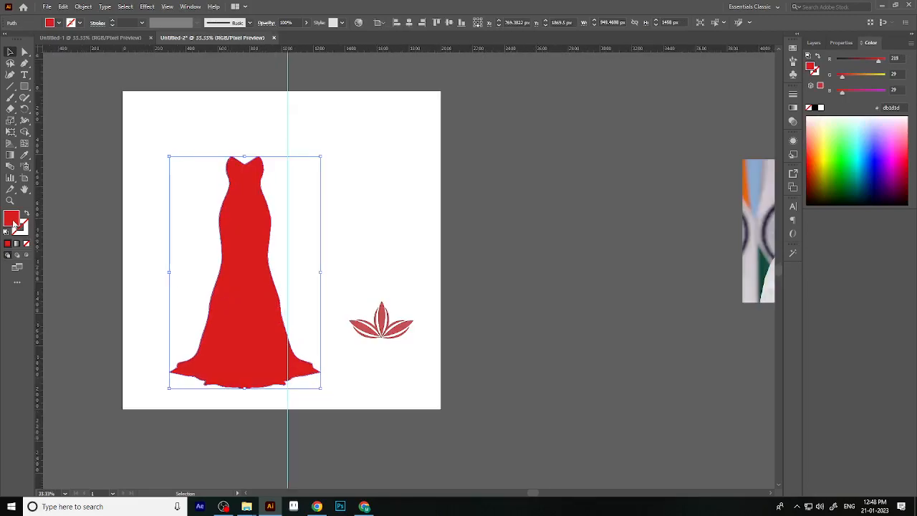
Change the gown's fill to the very pale pink fff3f3.
double_click(11, 220)
text(fff3f3)
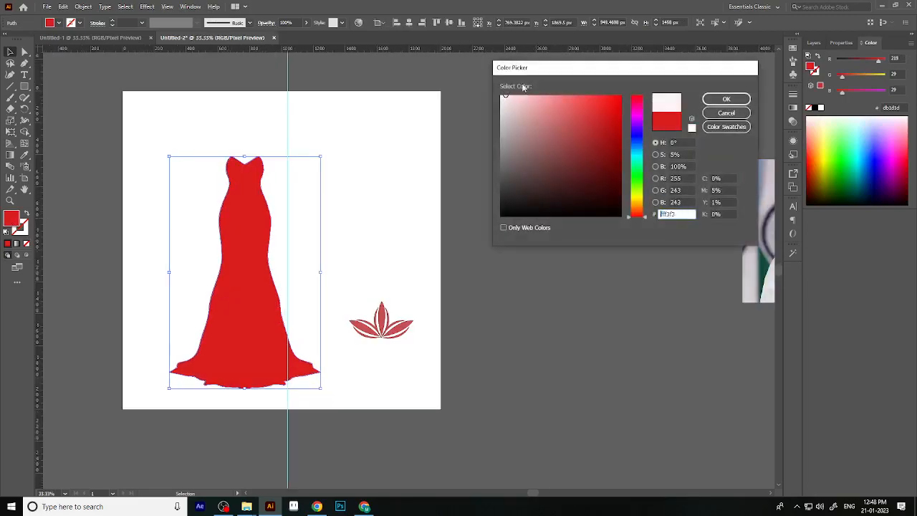
click(725, 99)
click(340, 228)
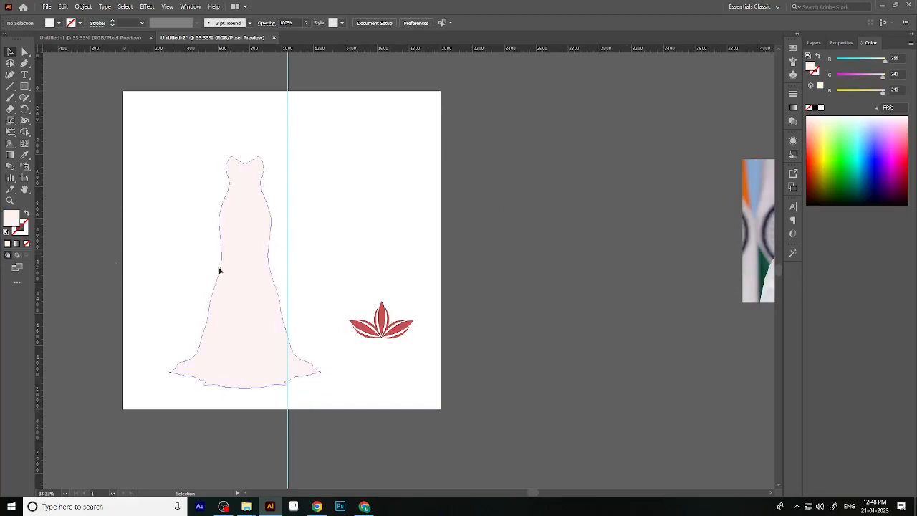
Recolor the gown's fill to pale yellow ede9b7 in the Color Picker.
click(256, 275)
double_click(16, 219)
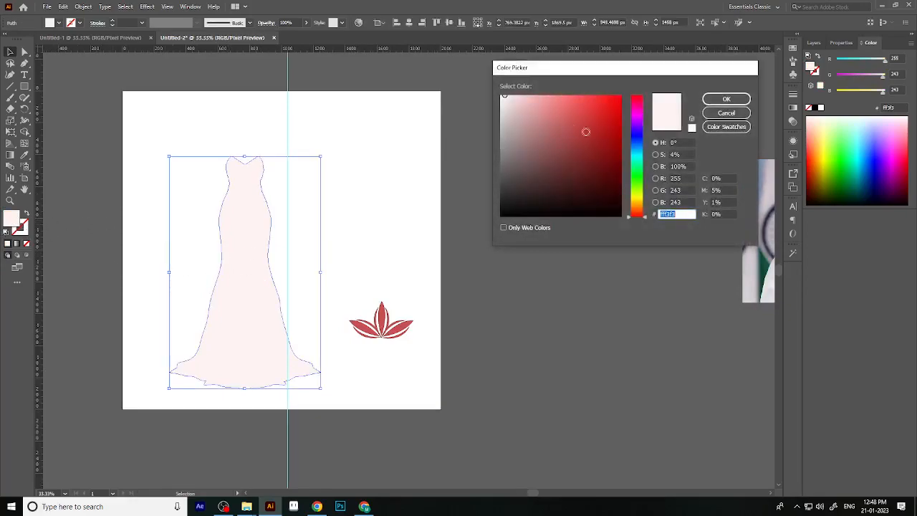
click(633, 195)
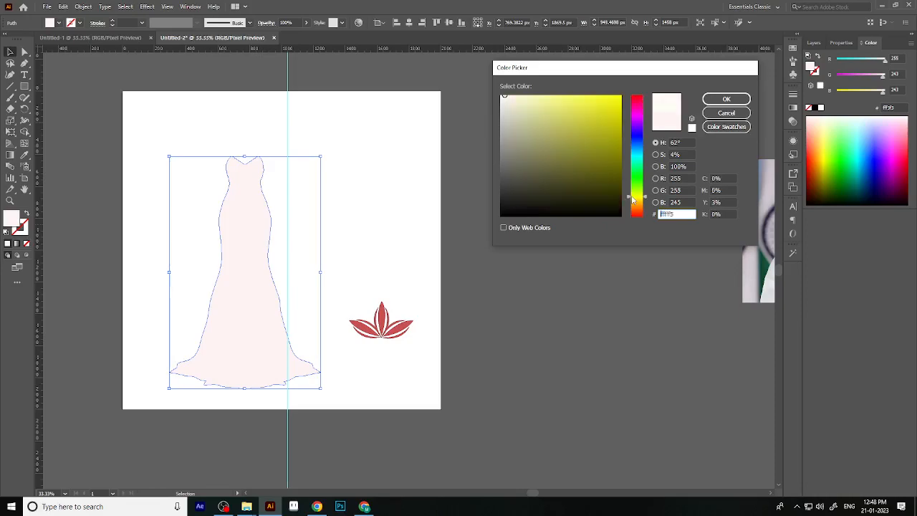
drag(633, 195, 633, 201)
click(528, 103)
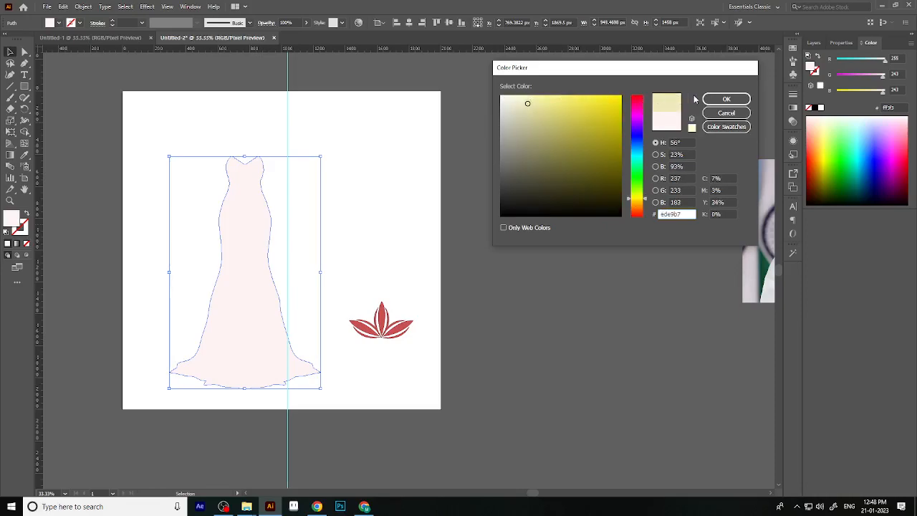
key(Return)
scroll(253, 296, down, 1)
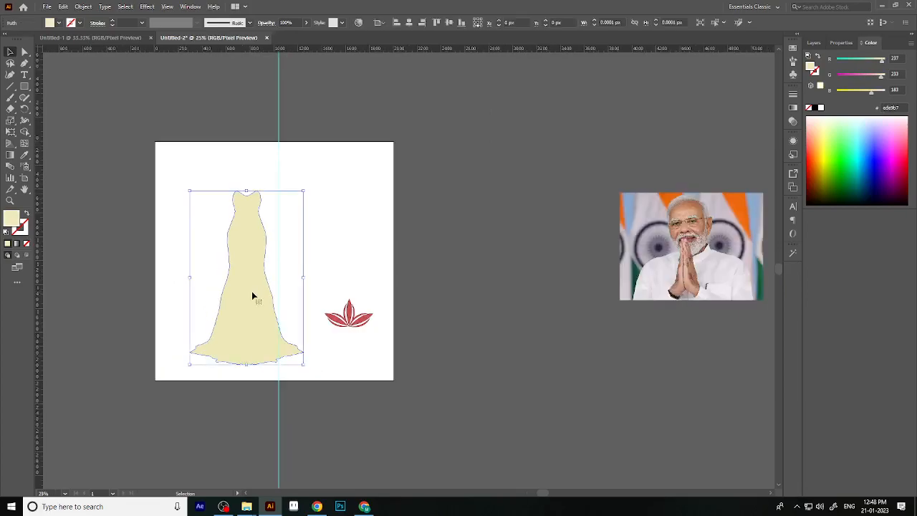
Choose a light mint green with R 193, G 244, B 236 as the gown's fill.
scroll(202, 288, up, 1)
double_click(10, 218)
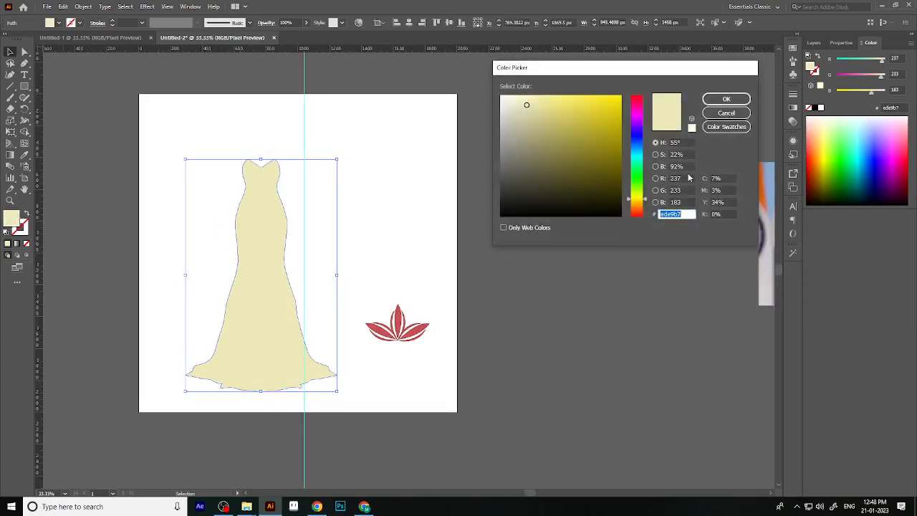
drag(640, 170, 639, 161)
click(525, 98)
click(726, 99)
click(487, 263)
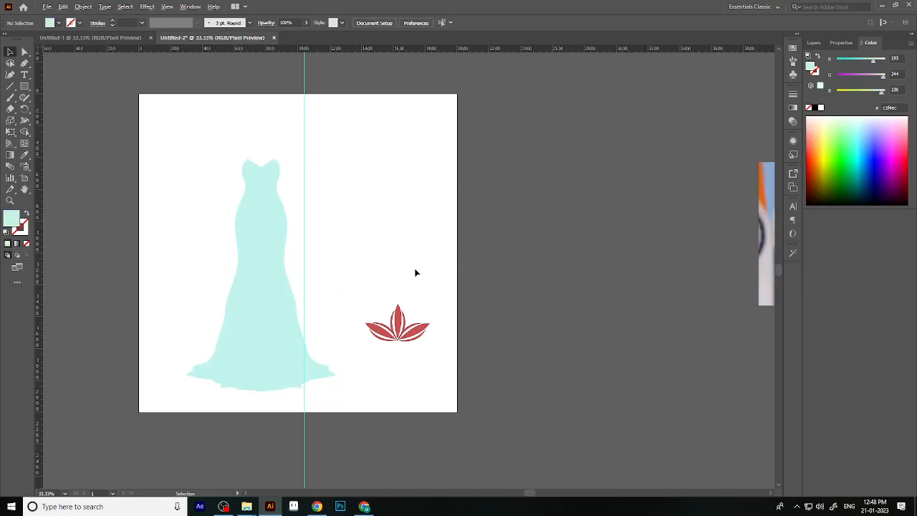
Give the gown silhouette a solid 1 pt near-black stroke with R 8, G 30, B 26.
scroll(416, 270, down, 1)
click(305, 296)
scroll(268, 322, up, 1)
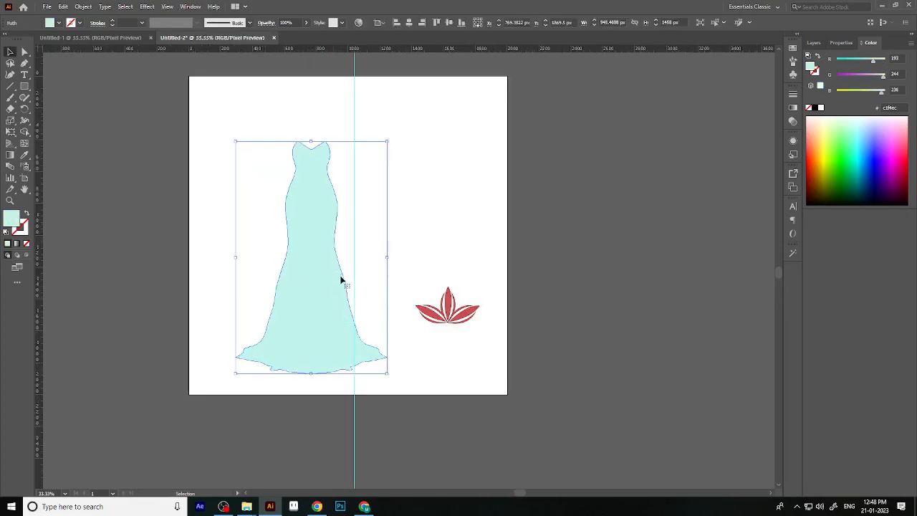
scroll(342, 276, up, 1)
click(23, 228)
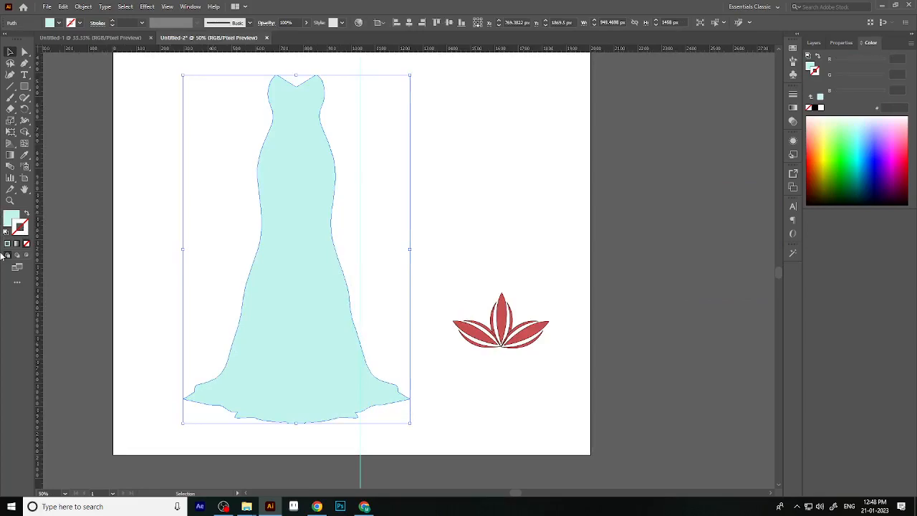
click(8, 245)
double_click(25, 233)
click(564, 186)
click(590, 202)
click(725, 99)
click(458, 182)
Move the portrait photo closer to the artboard and keep it selected.
scroll(372, 204, down, 1)
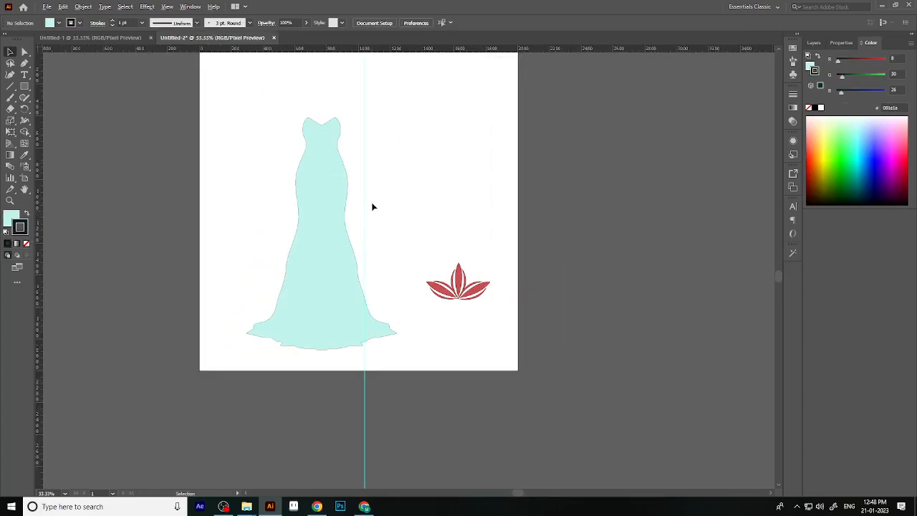
scroll(406, 340, down, 1)
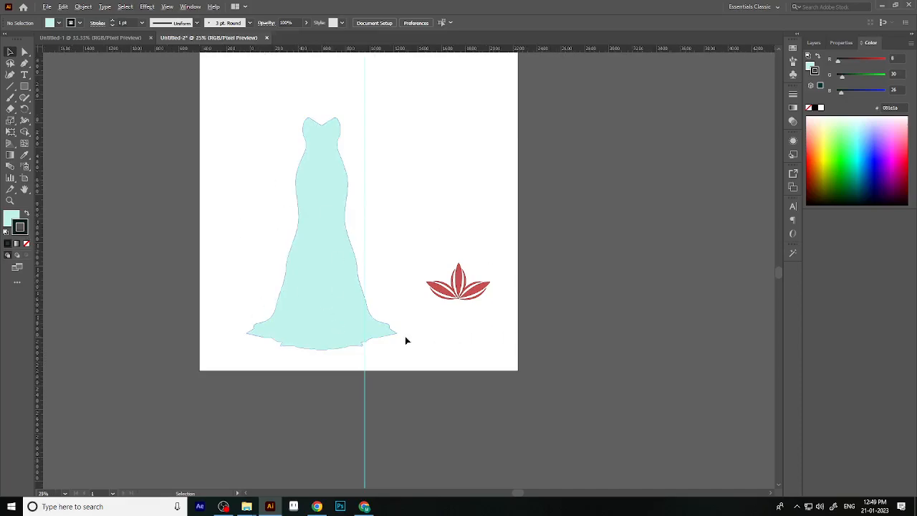
scroll(405, 339, down, 1)
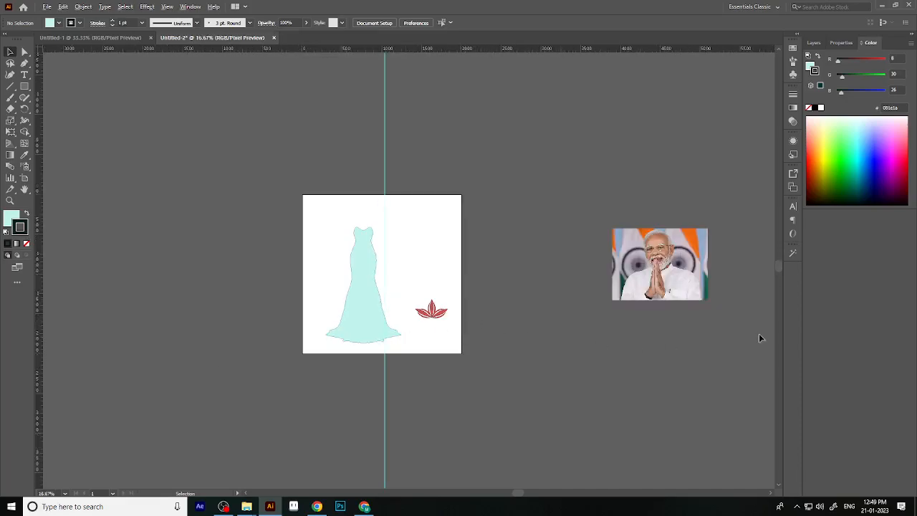
scroll(750, 311, up, 1)
scroll(435, 245, down, 1)
click(601, 236)
click(591, 348)
click(636, 248)
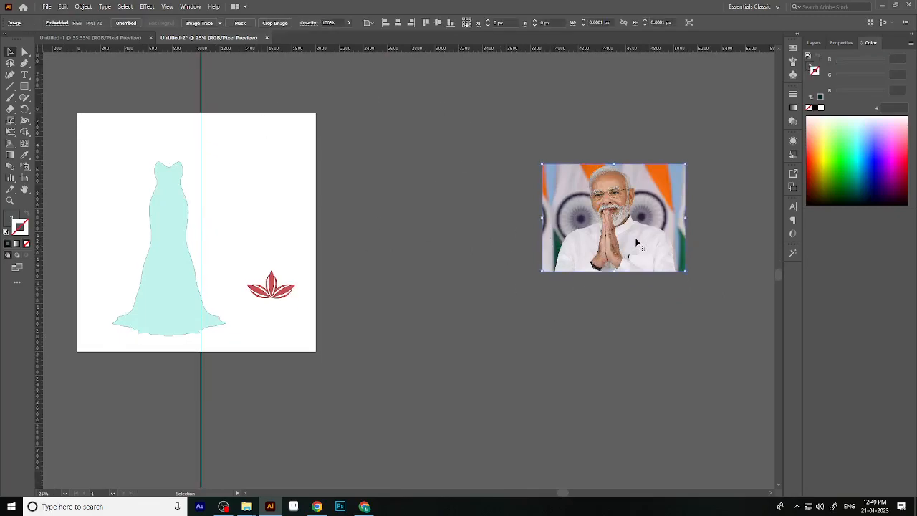
click(553, 328)
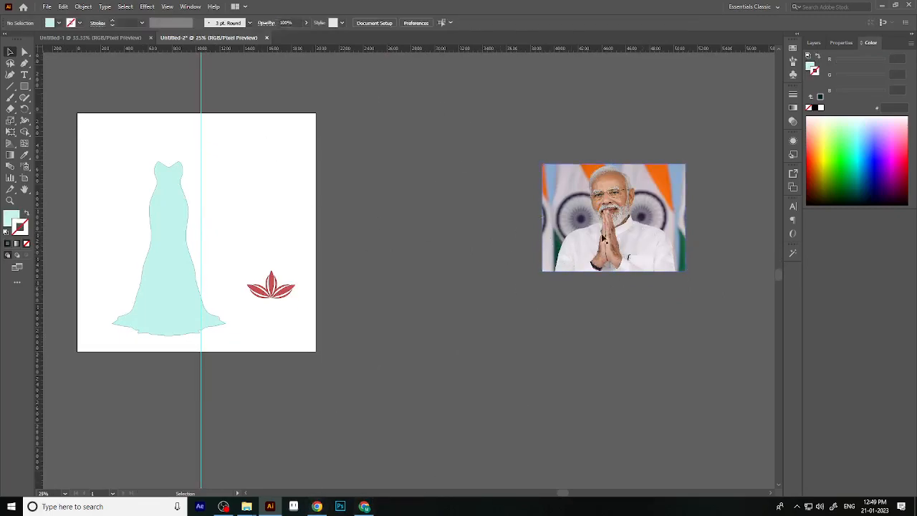
drag(618, 212, 450, 228)
scroll(477, 227, up, 1)
scroll(476, 226, up, 1)
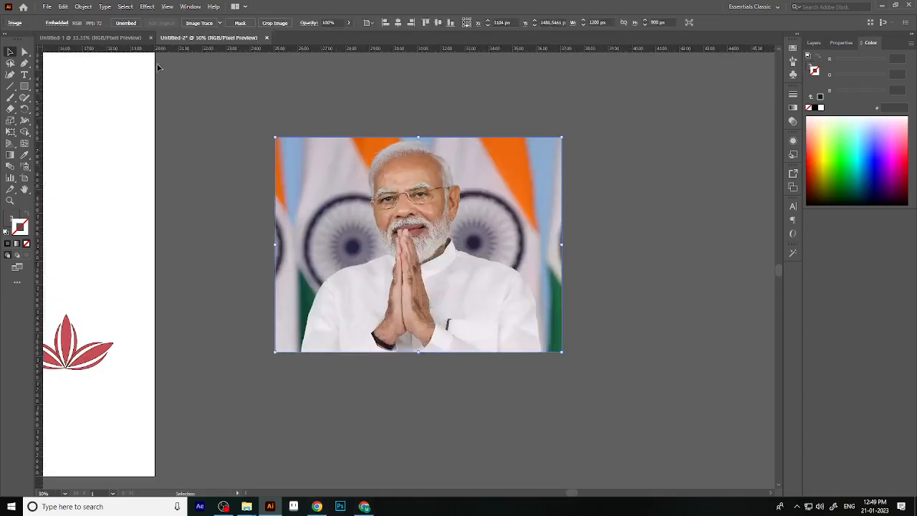
Trace the portrait photo with the High Fidelity Photo preset and inspect the traced face up close.
click(219, 24)
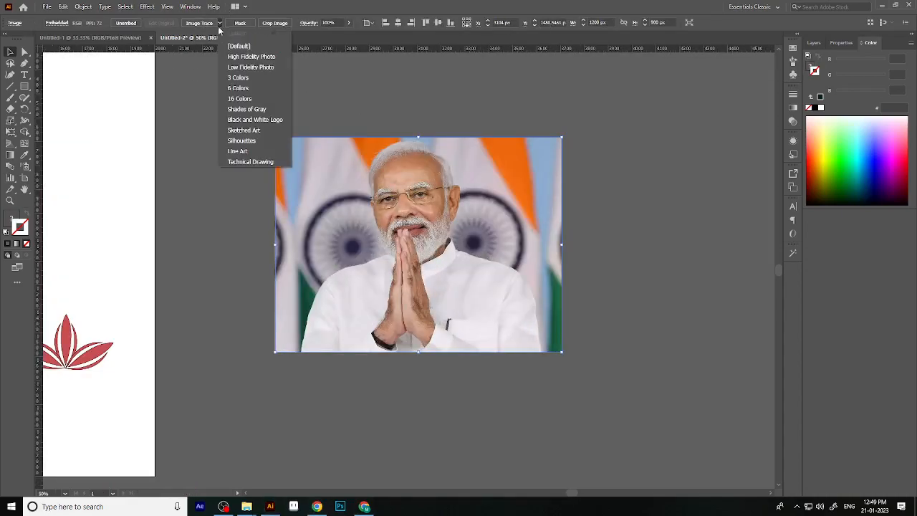
click(270, 57)
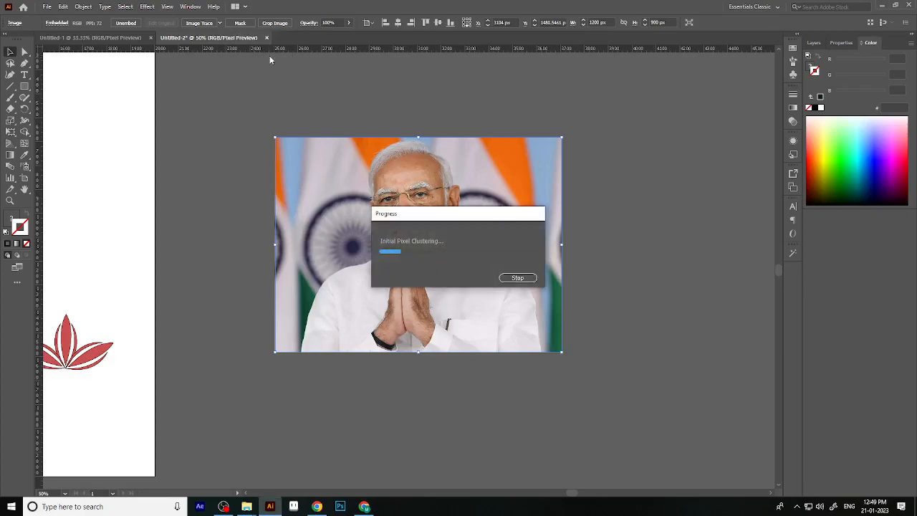
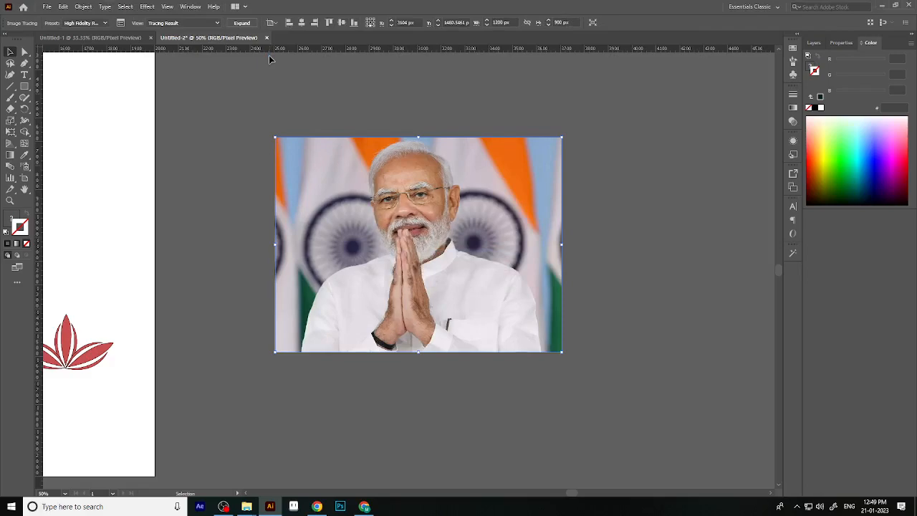
click(611, 286)
scroll(412, 166, up, 5)
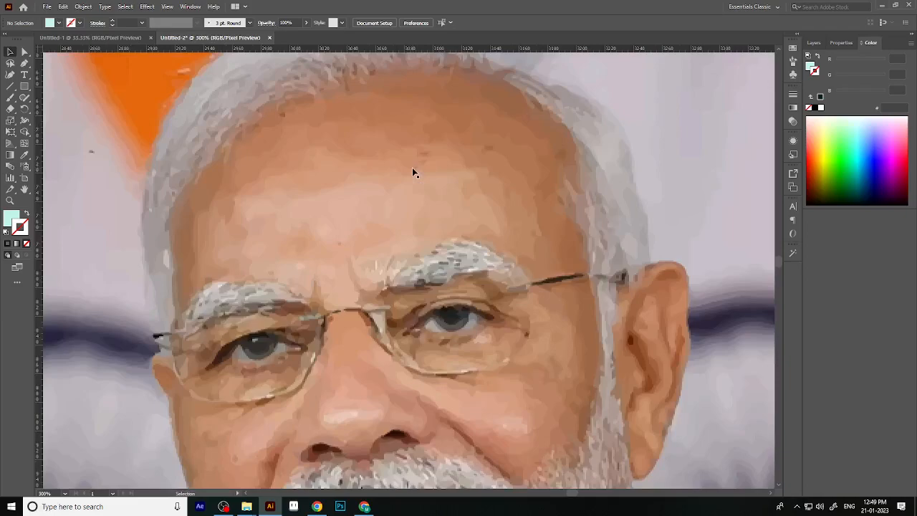
scroll(429, 337, down, 3)
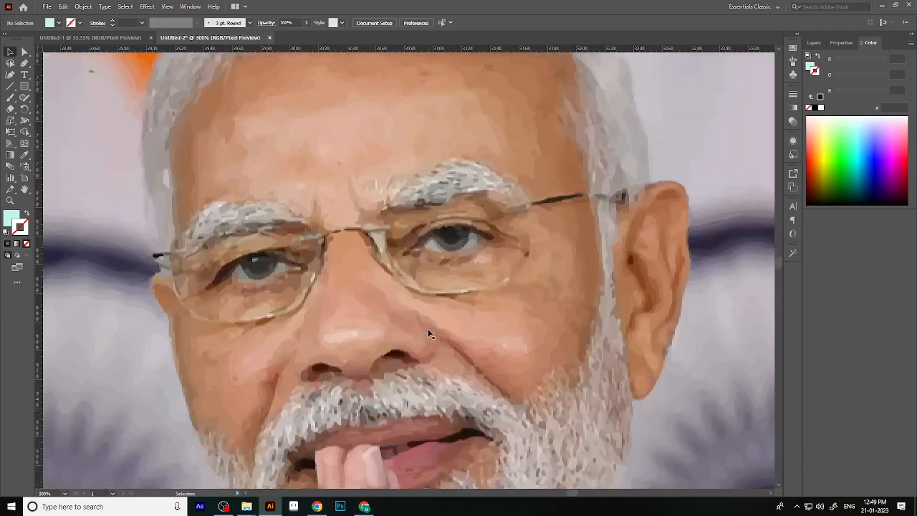
Examine the traced portrait's detail from the face and beard down to the folded hands.
scroll(424, 301, up, 2)
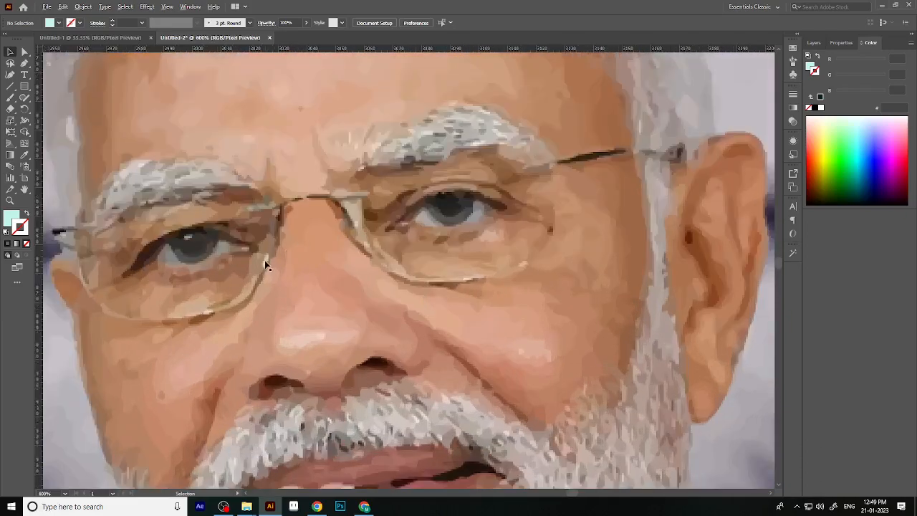
scroll(265, 261, up, 2)
scroll(395, 348, down, 1)
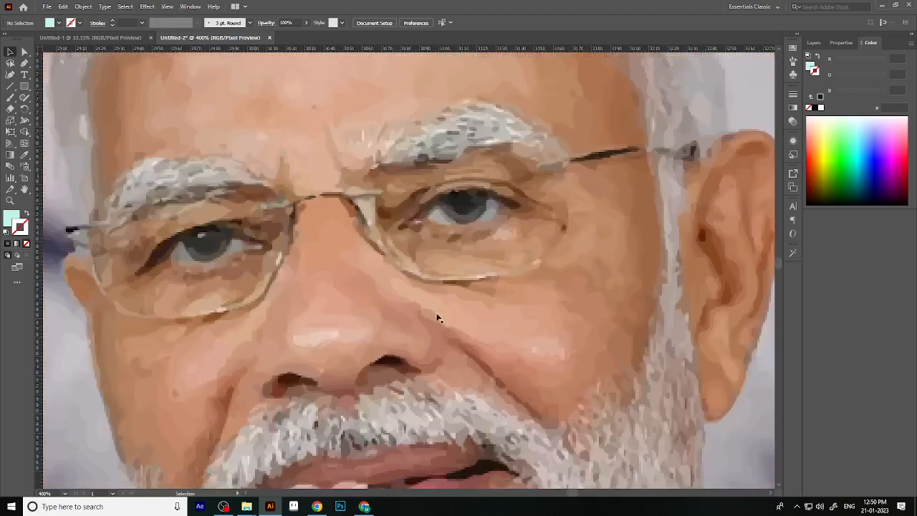
scroll(435, 313, down, 10)
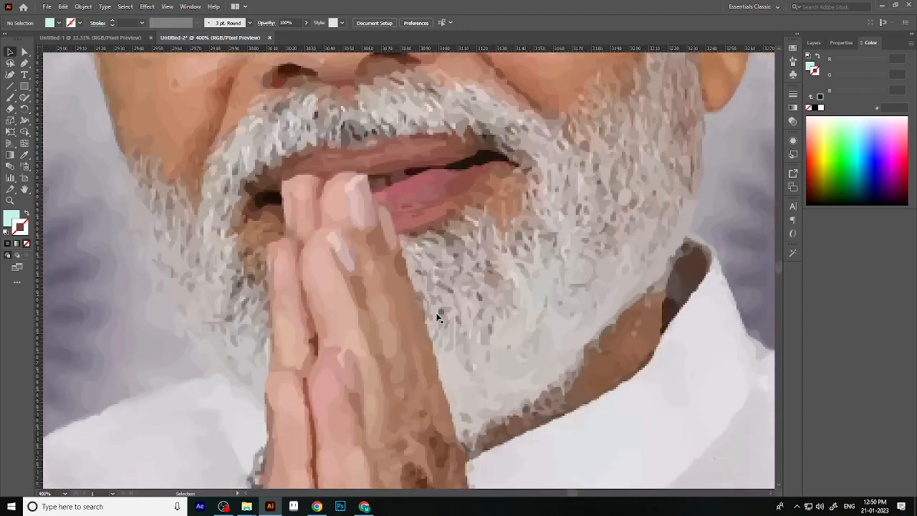
scroll(436, 318, down, 10)
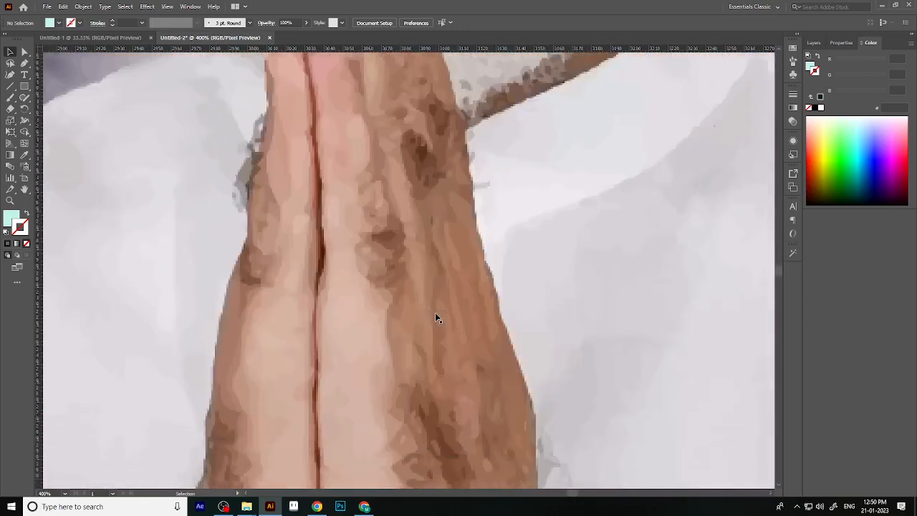
scroll(435, 318, down, 6)
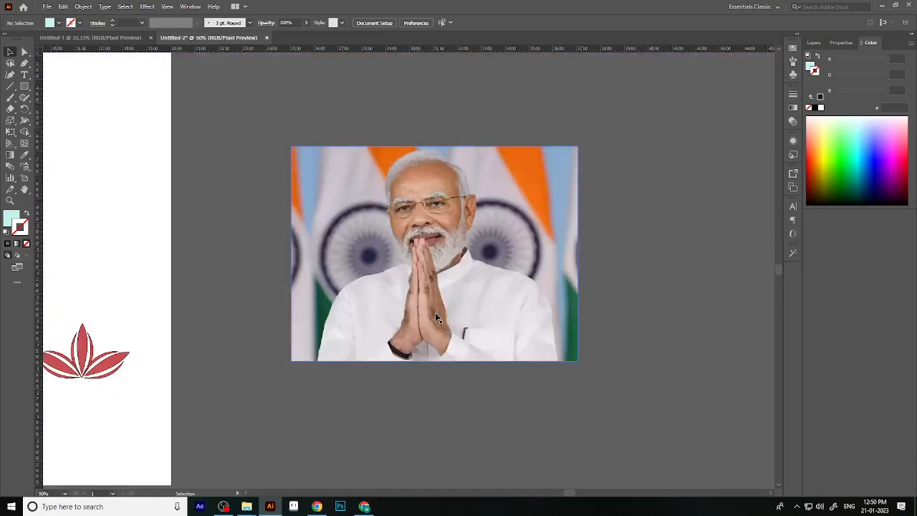
Expand the portrait's image tracing into vector paths and ungroup them.
click(498, 314)
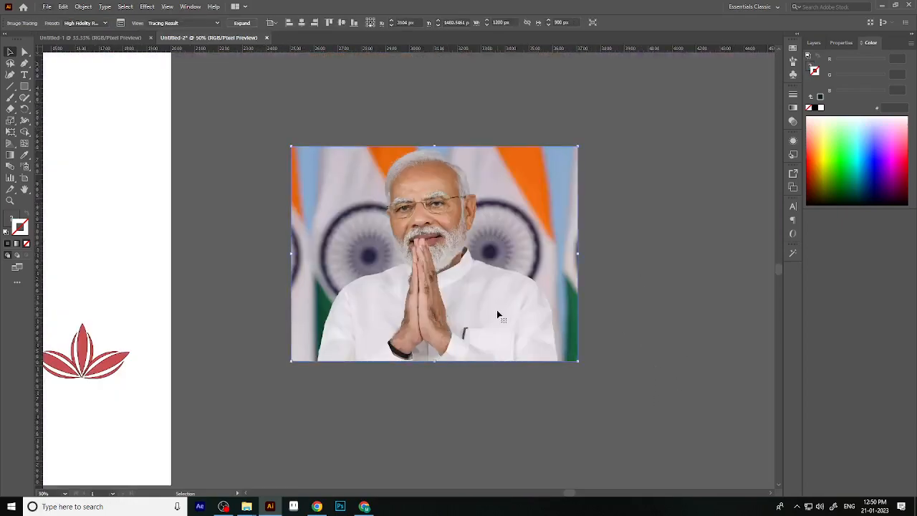
click(242, 22)
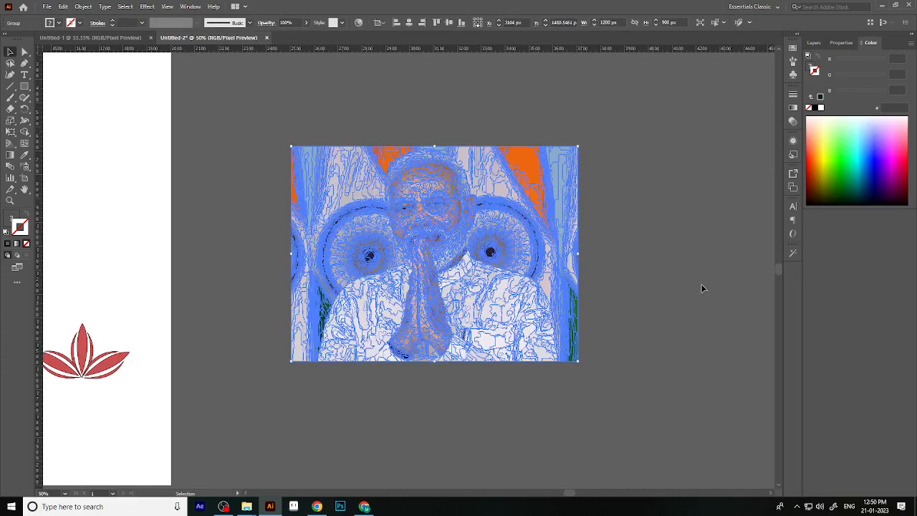
scroll(633, 271, up, 2)
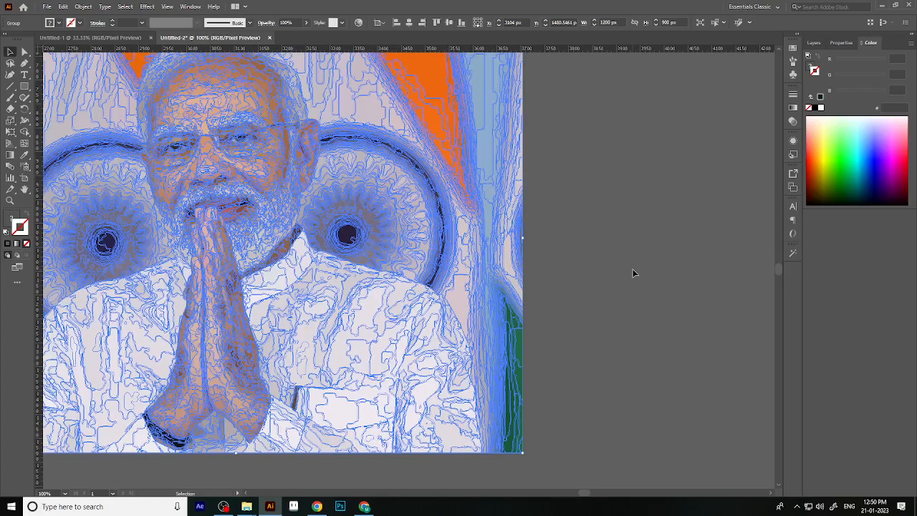
scroll(528, 232, down, 2)
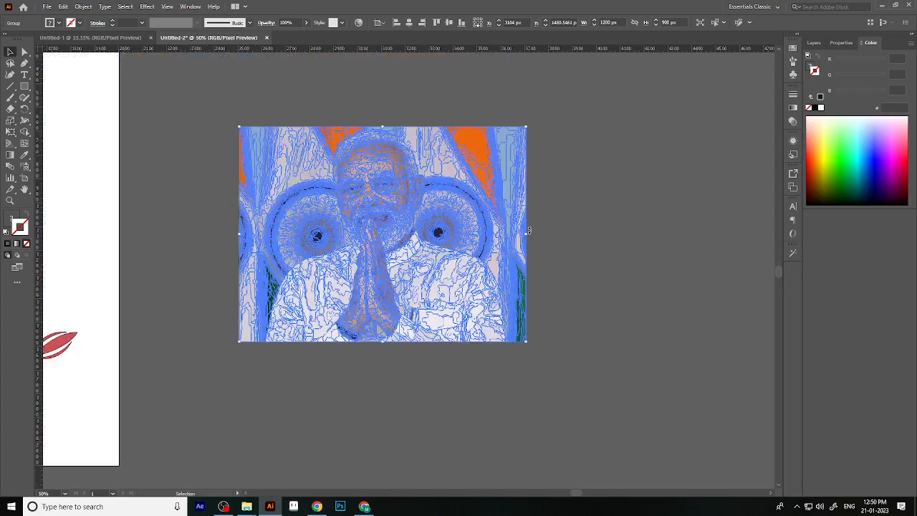
right_click(479, 266)
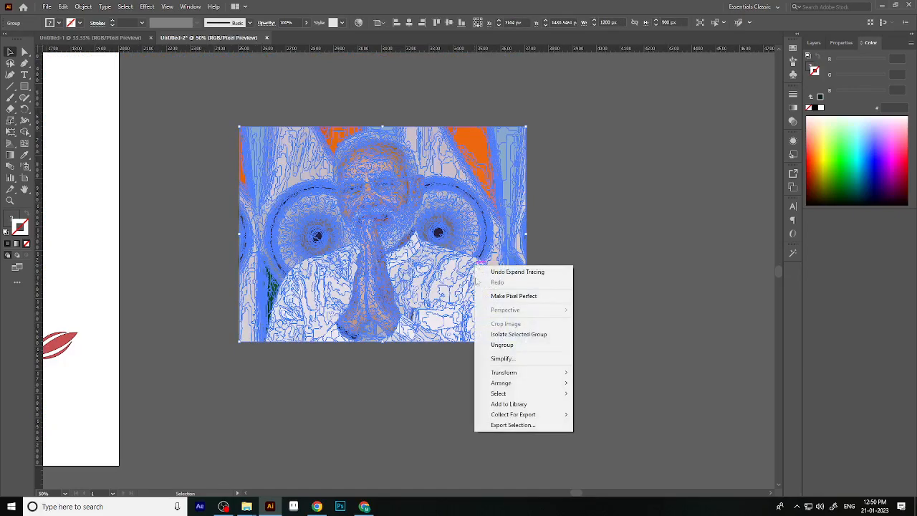
click(513, 346)
click(587, 311)
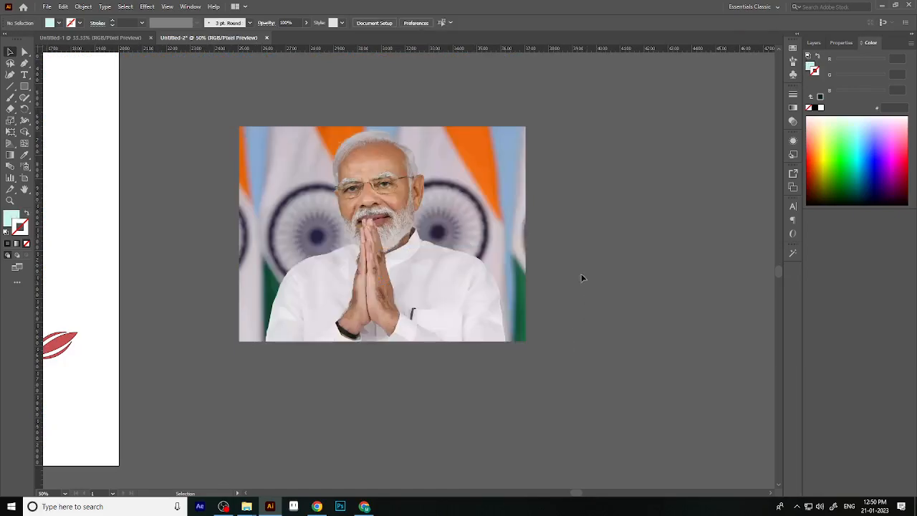
scroll(531, 204, up, 2)
scroll(532, 240, down, 2)
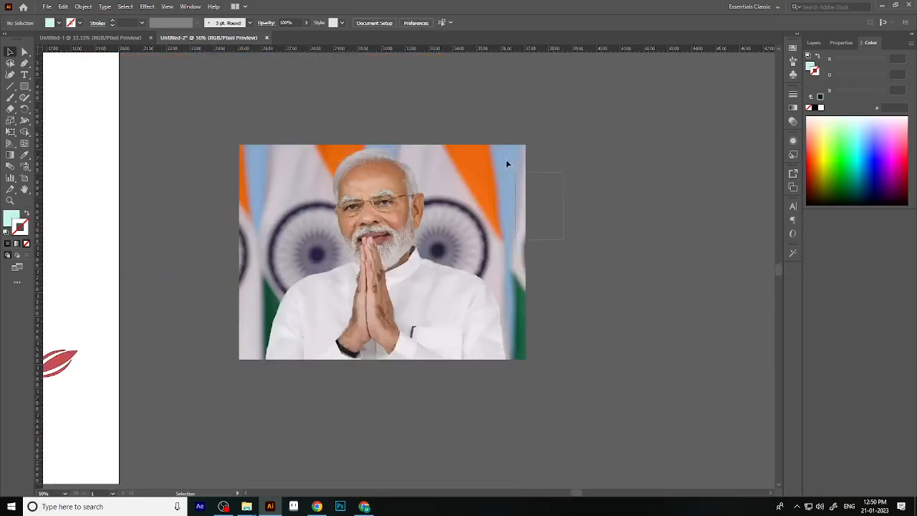
Delete the traced background shapes to the right of the head and above the right shoulder.
drag(471, 93, 471, 93)
key(Delete)
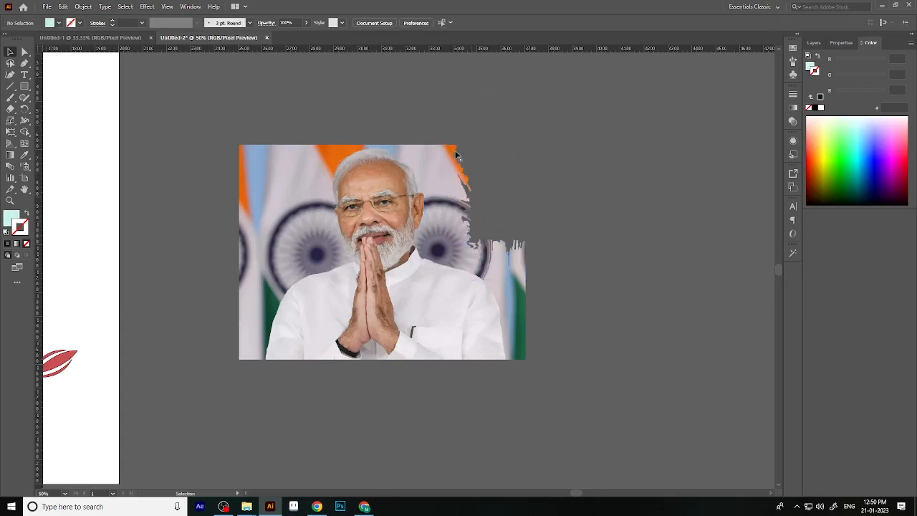
drag(444, 130, 507, 265)
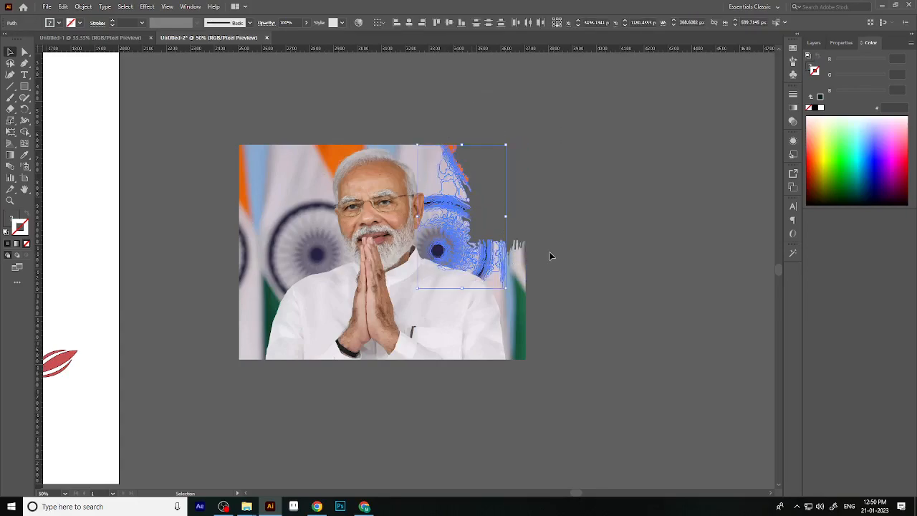
key(Delete)
drag(439, 129, 497, 257)
key(Delete)
drag(515, 227, 508, 210)
key(Delete)
Delete the background shapes left of the head and beside the left shoulder, down to the picture's lower edge.
mouse_move(203, 111)
mouse_down()
mouse_move(271, 217)
mouse_move(329, 266)
mouse_up()
key(Delete)
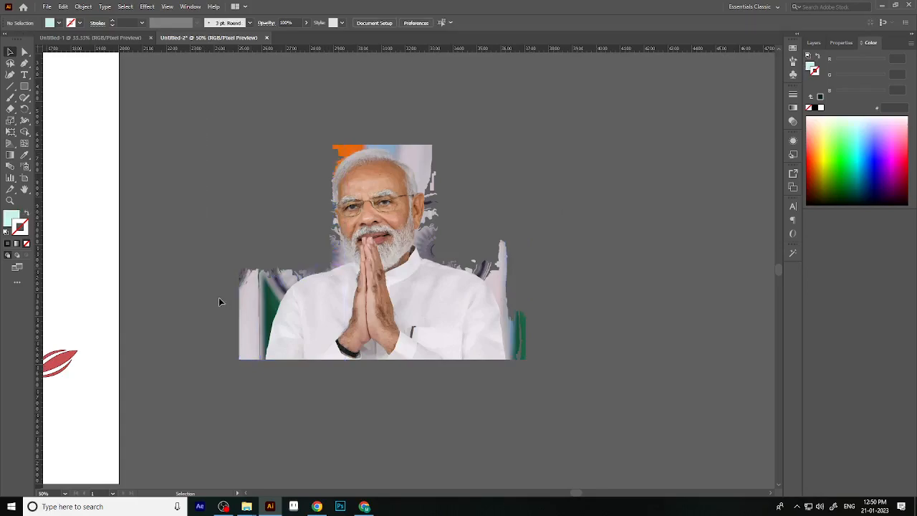
drag(246, 391, 262, 401)
key(Delete)
drag(252, 300, 273, 269)
key(Delete)
click(288, 290)
key(Delete)
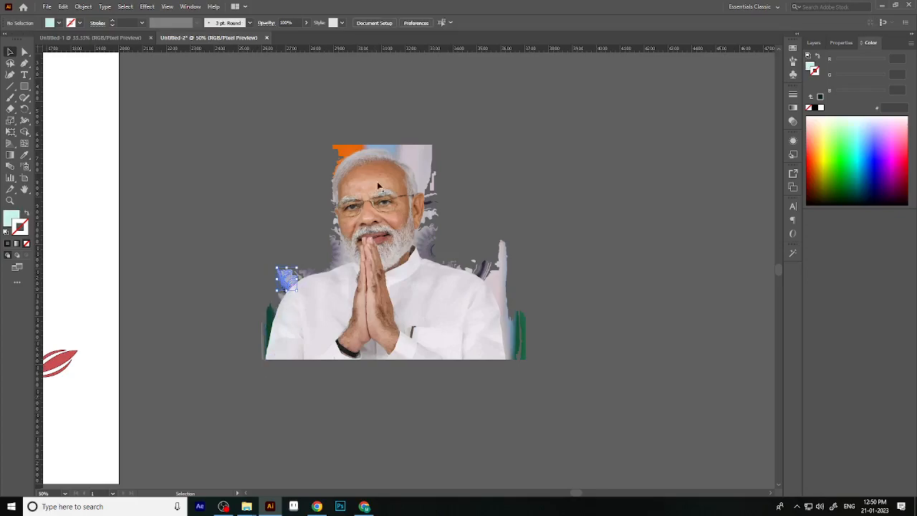
Delete the white, orange and blue background blocks above the top of the head.
mouse_move(410, 125)
mouse_down()
mouse_move(434, 172)
mouse_move(446, 164)
mouse_up()
key(Delete)
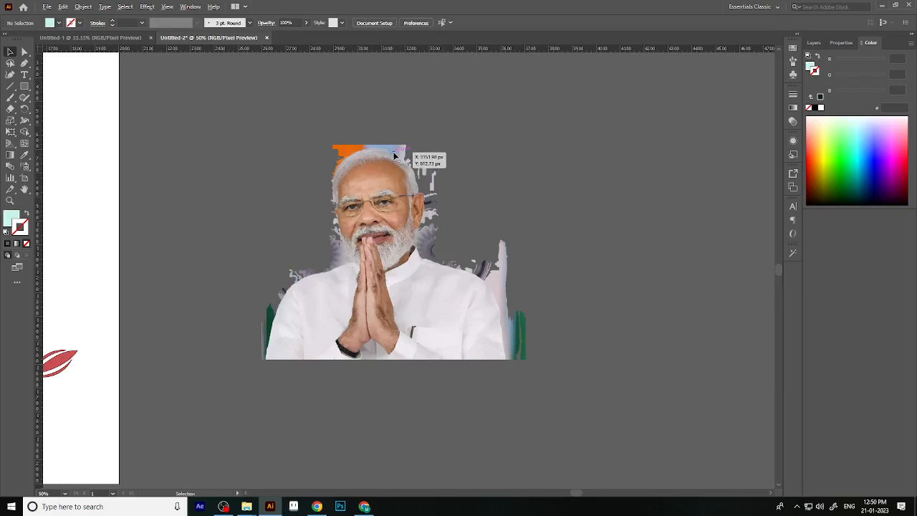
scroll(376, 136, up, 4)
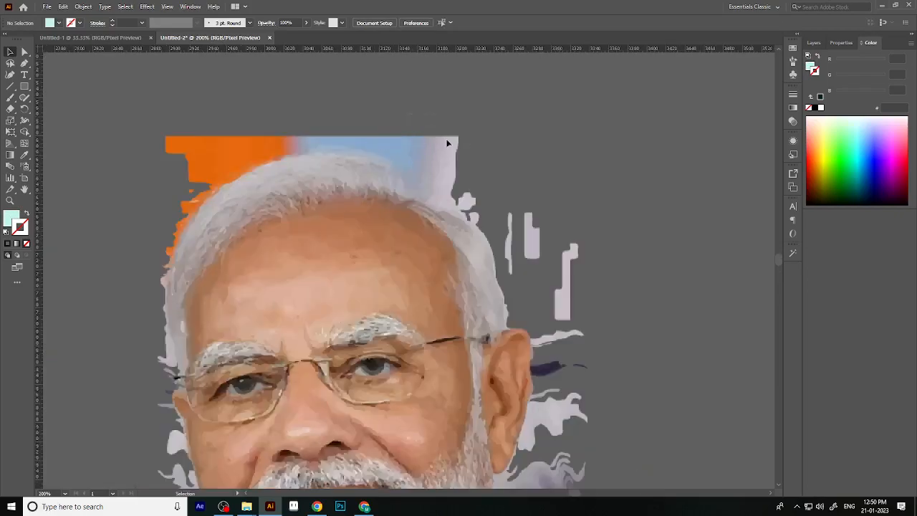
drag(481, 164, 478, 171)
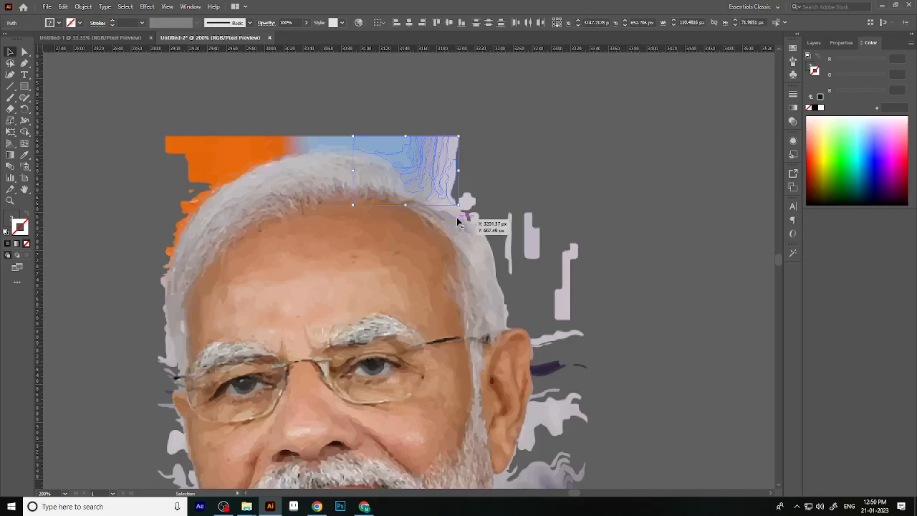
key(Delete)
mouse_move(115, 111)
mouse_down()
mouse_move(249, 162)
mouse_move(232, 170)
mouse_move(296, 154)
mouse_up()
key(Delete)
key(Delete)
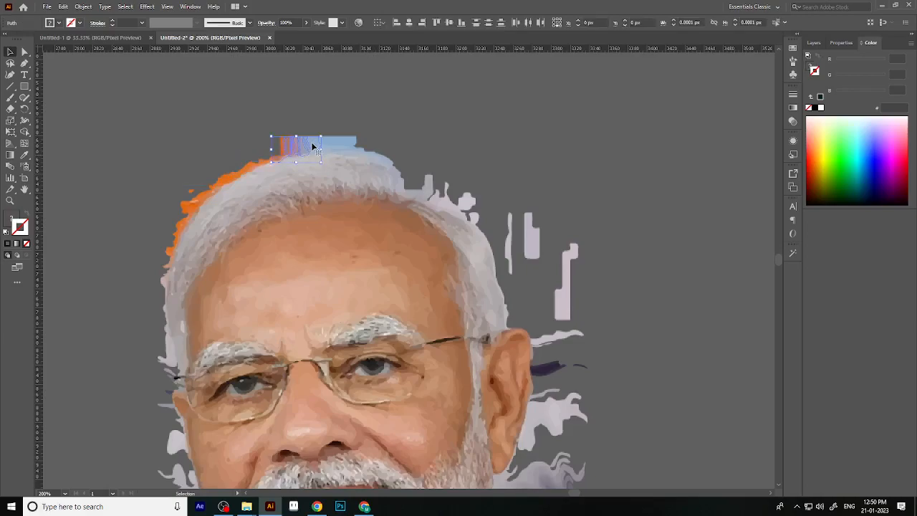
click(310, 142)
key(Delete)
click(352, 143)
key(Delete)
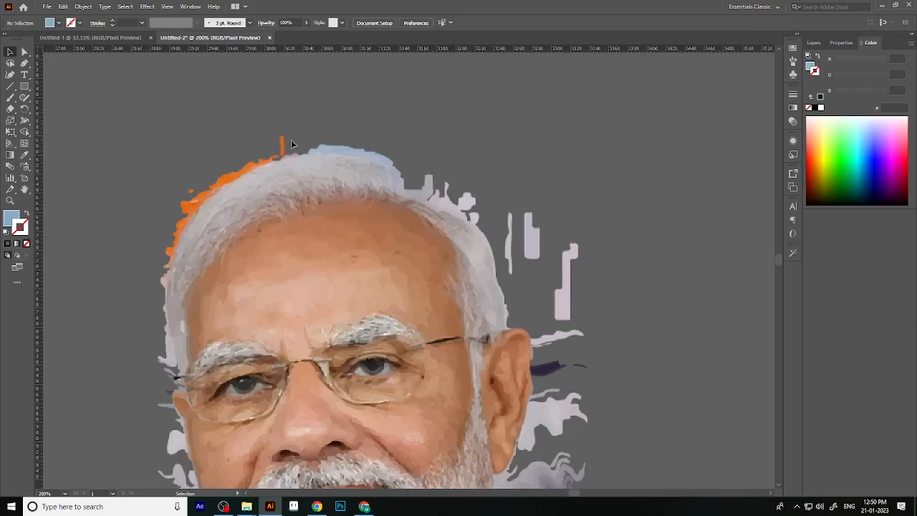
Delete the orange background slivers above the head and along the left edge of the hair.
click(282, 149)
key(Delete)
click(283, 147)
key(Delete)
click(230, 179)
key(Delete)
click(250, 168)
key(Delete)
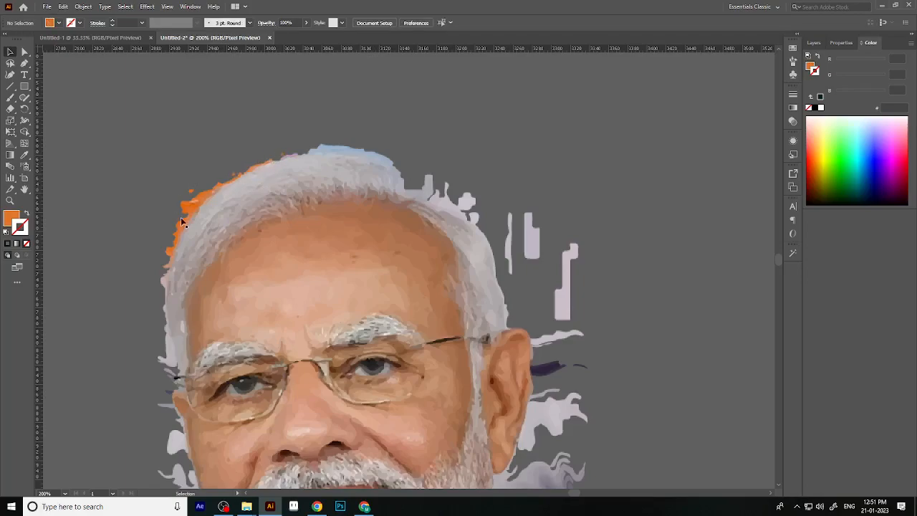
click(189, 214)
key(Delete)
Inspect the partly cut-out portrait for background remnants around the face, shoulders and hands.
scroll(379, 279, down, 4)
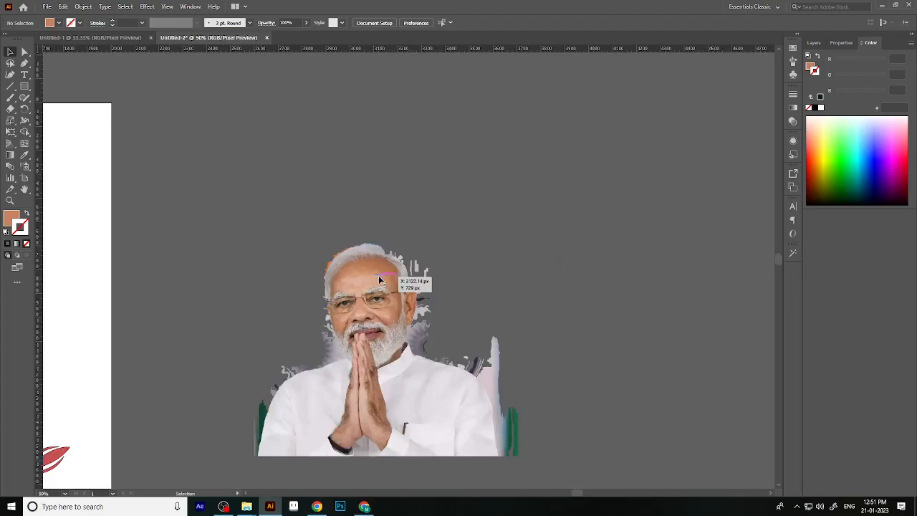
scroll(381, 279, down, 3)
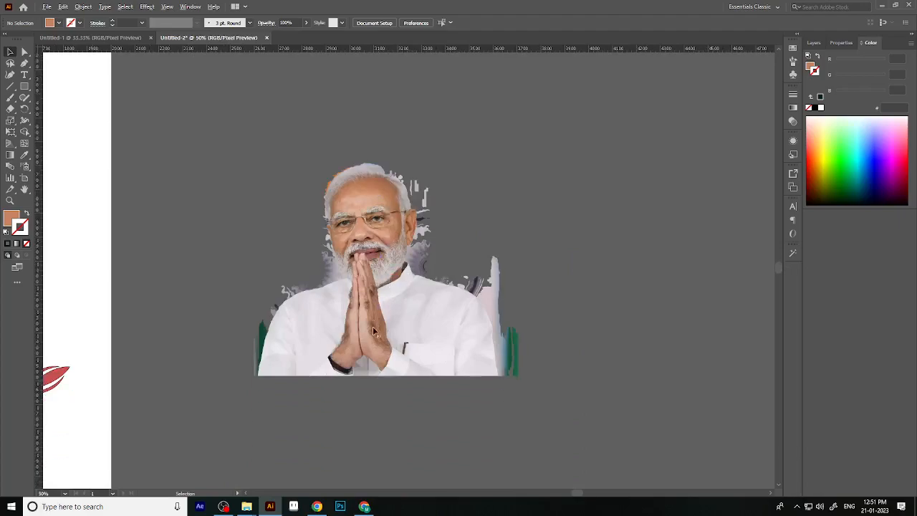
scroll(351, 239, up, 4)
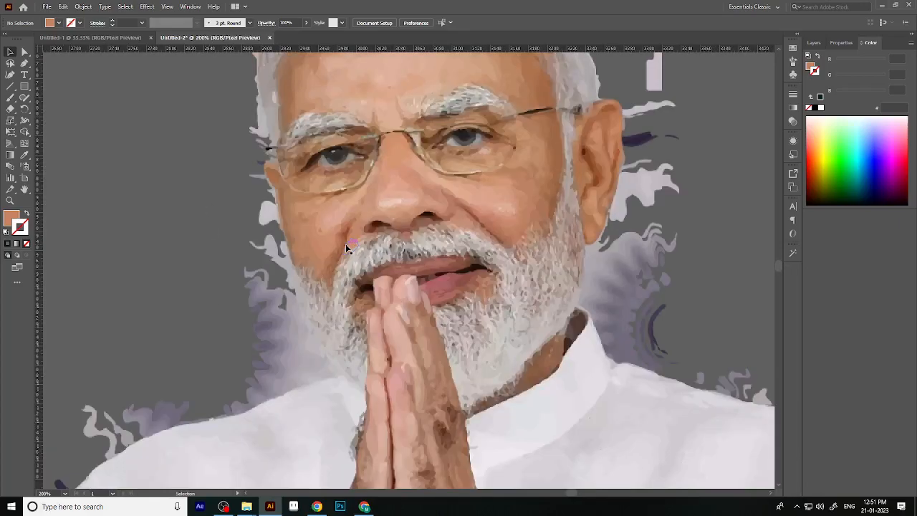
scroll(452, 219, down, 4)
scroll(456, 219, down, 2)
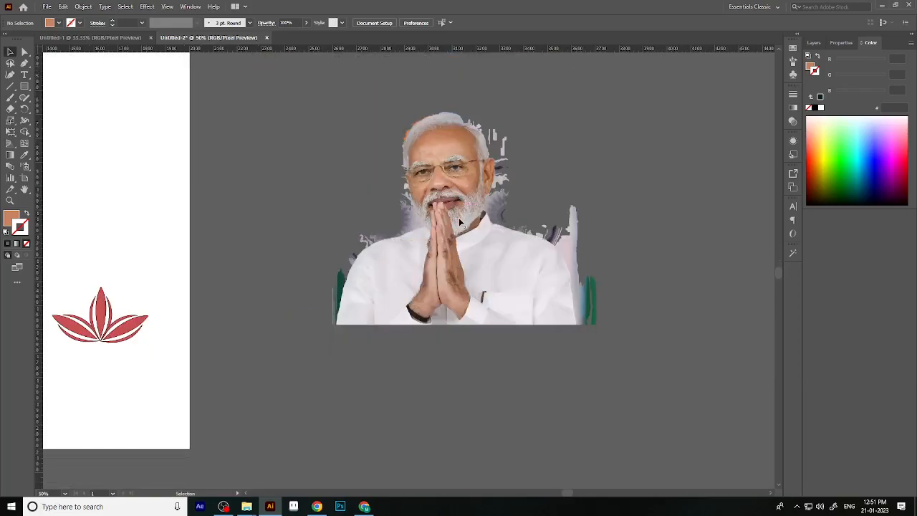
scroll(487, 416, up, 1)
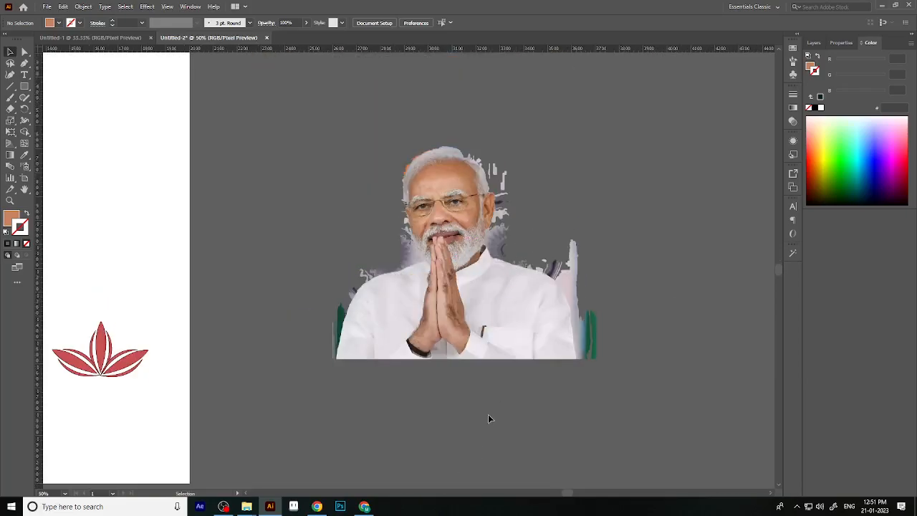
scroll(488, 414, up, 4)
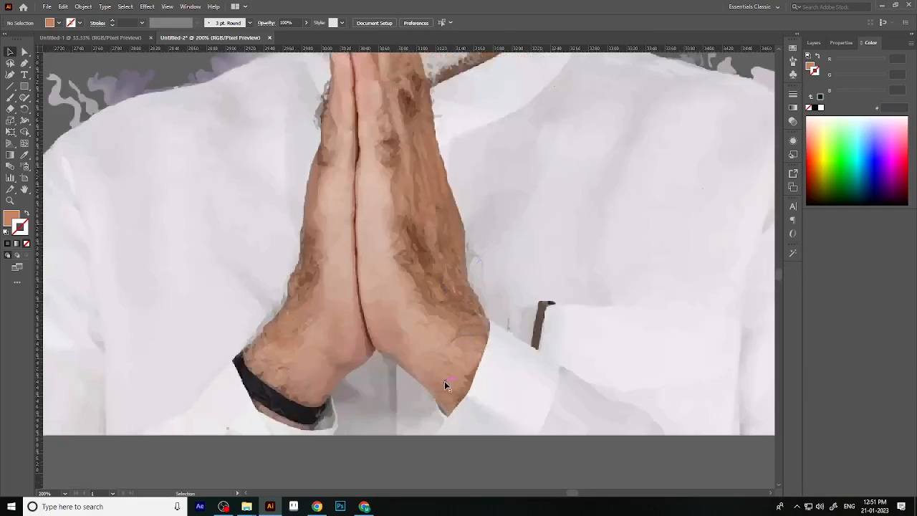
scroll(435, 380, down, 5)
scroll(436, 379, down, 1)
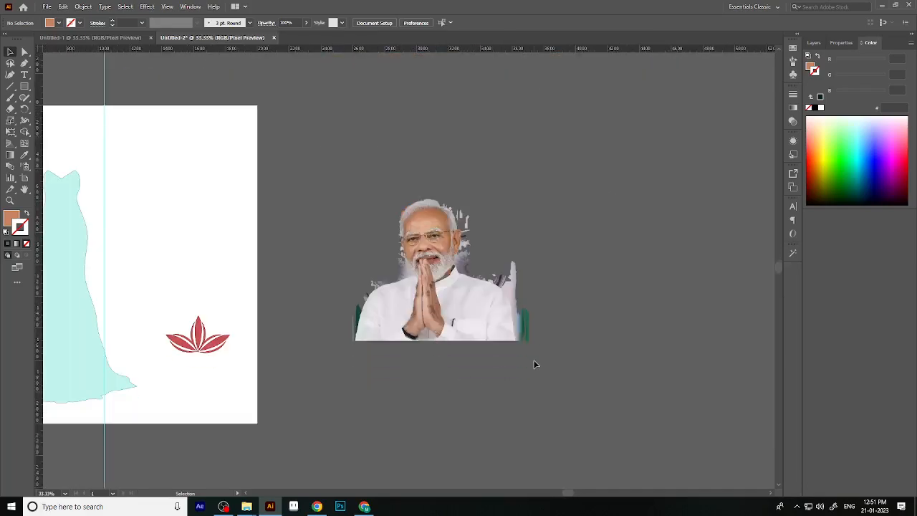
Undo the background deletions, the ungrouping and the expansion to restore the portrait's unexpanded image tracing.
drag(586, 376, 375, 303)
click(426, 409)
key(ctrl+a)
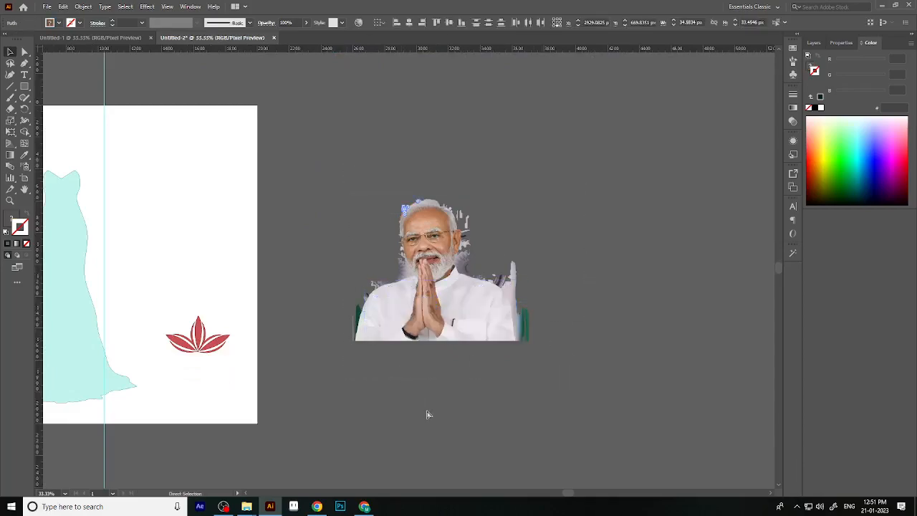
key(ctrl+z)
key(ctrl+z)
key(ctrl+z)
key(ctrl+z)
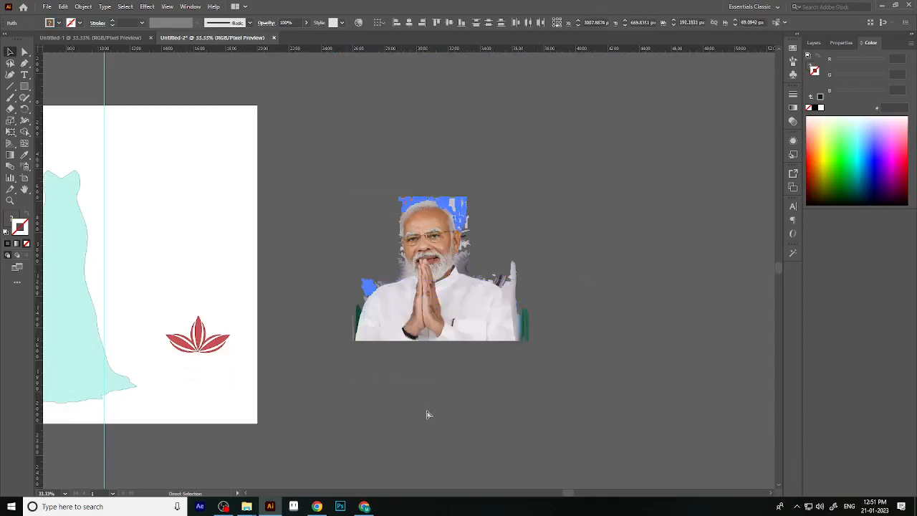
key(ctrl+z)
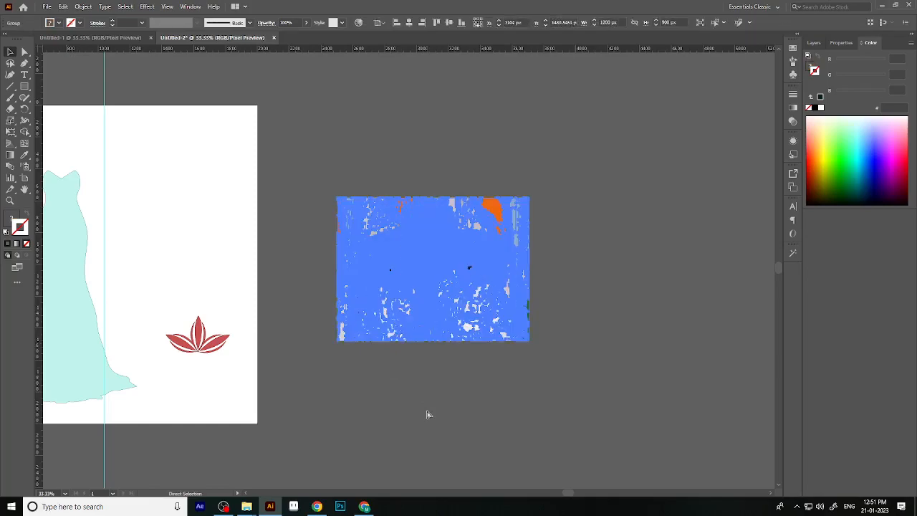
key(ctrl+z)
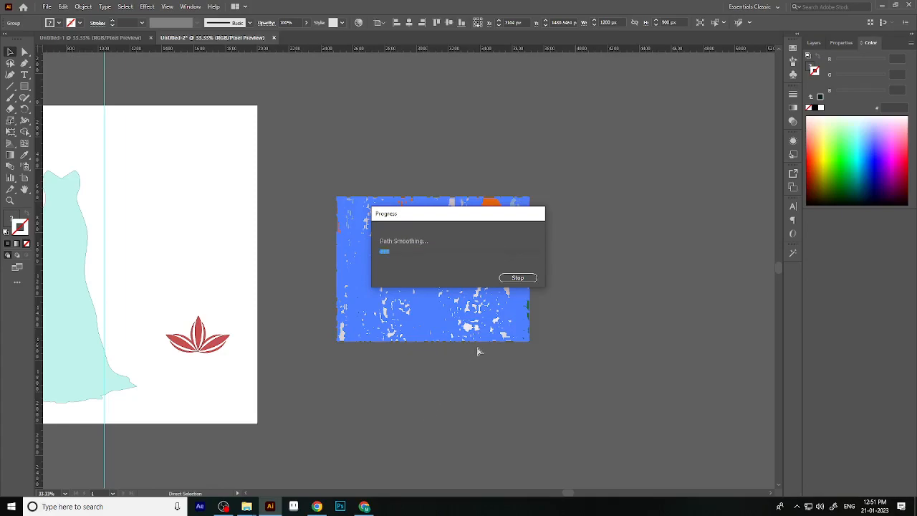
click(532, 278)
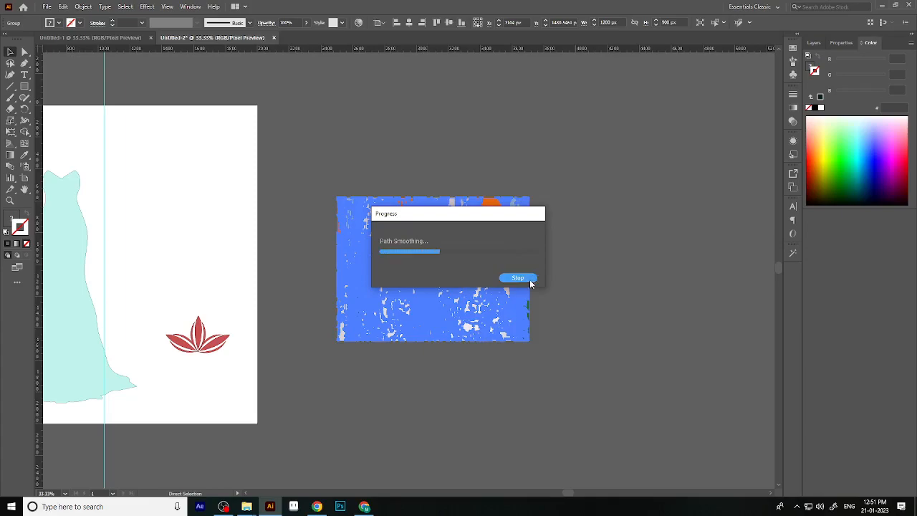
mouse_move(617, 406)
mouse_down()
mouse_move(261, 167)
mouse_move(263, 151)
mouse_up()
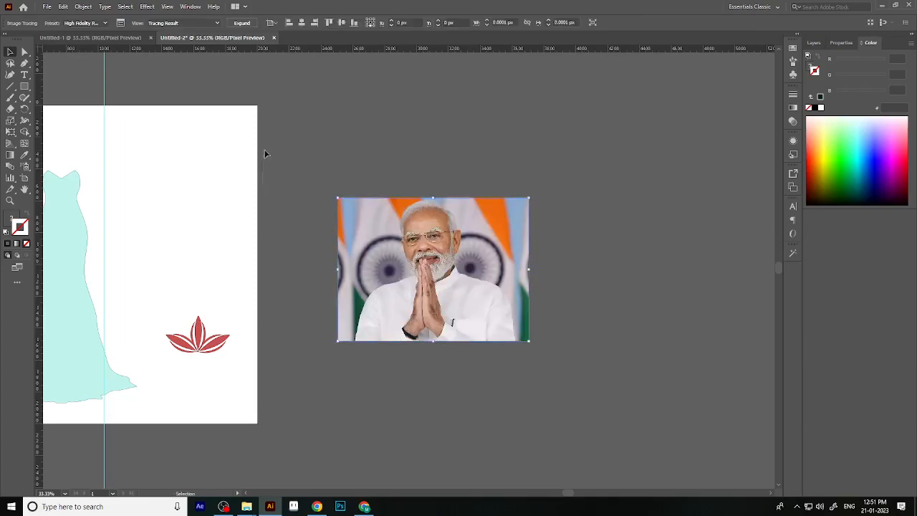
Delete the traced portrait, copy the original photo again from the browser's image results and paste it beside the artboard.
key(Delete)
click(363, 506)
right_click(573, 296)
click(601, 412)
click(862, 8)
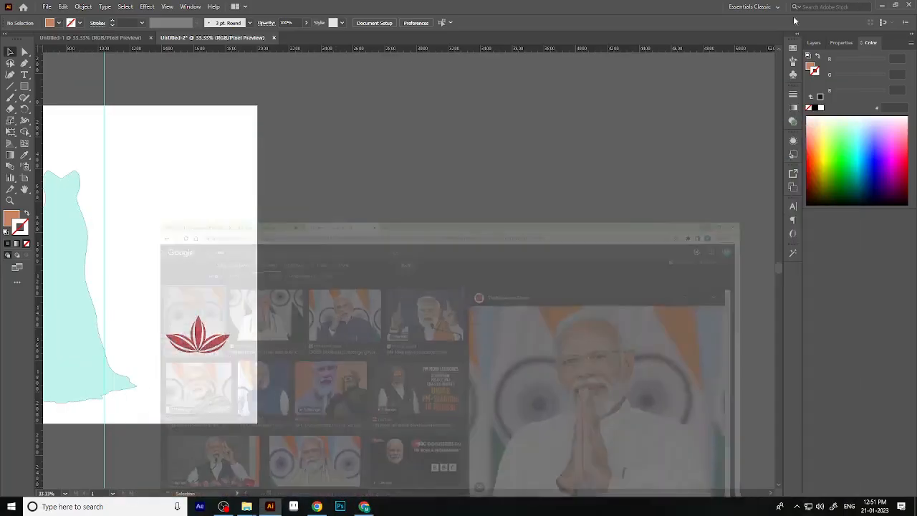
key(ctrl+v)
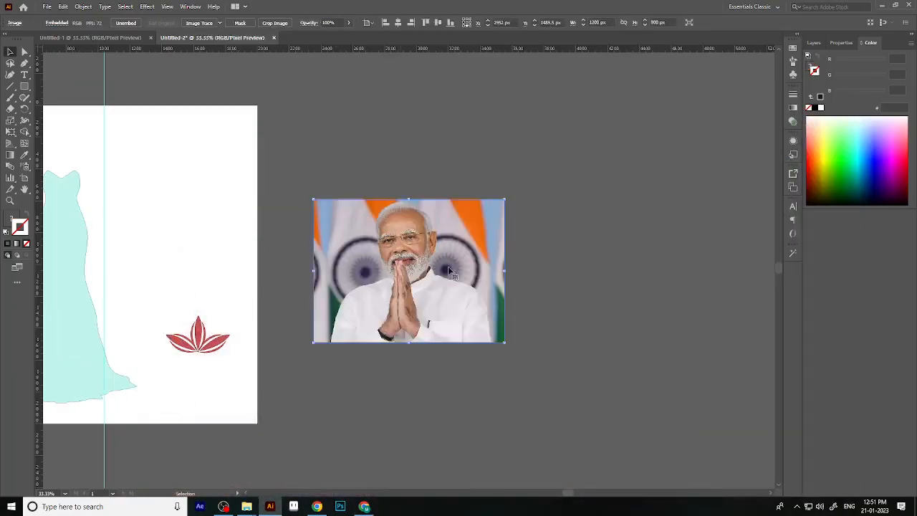
Trace the pasted portrait photo with the Low Fidelity Photo preset and check the traced detail on the face.
scroll(481, 304, up, 1)
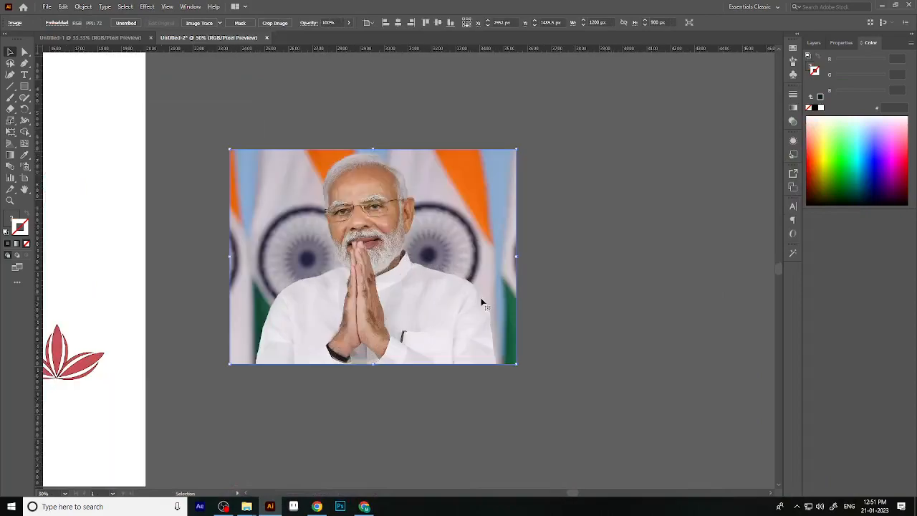
click(220, 23)
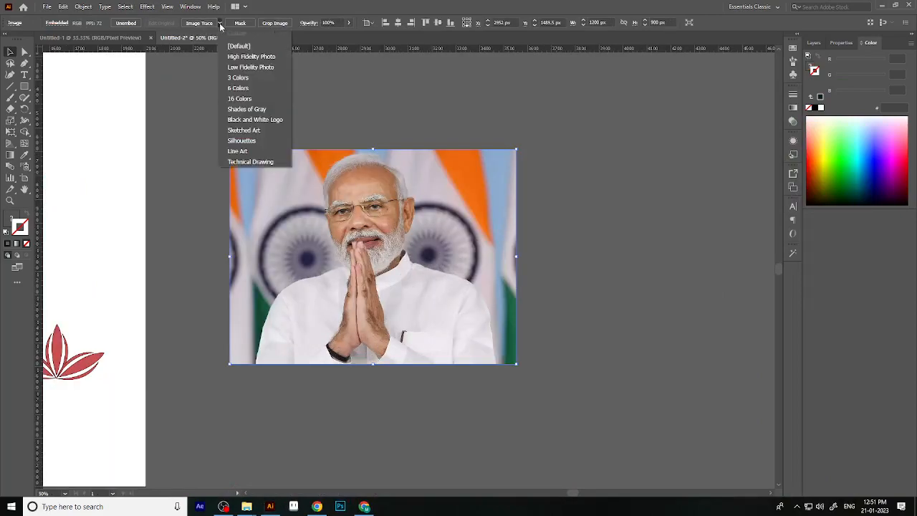
click(260, 72)
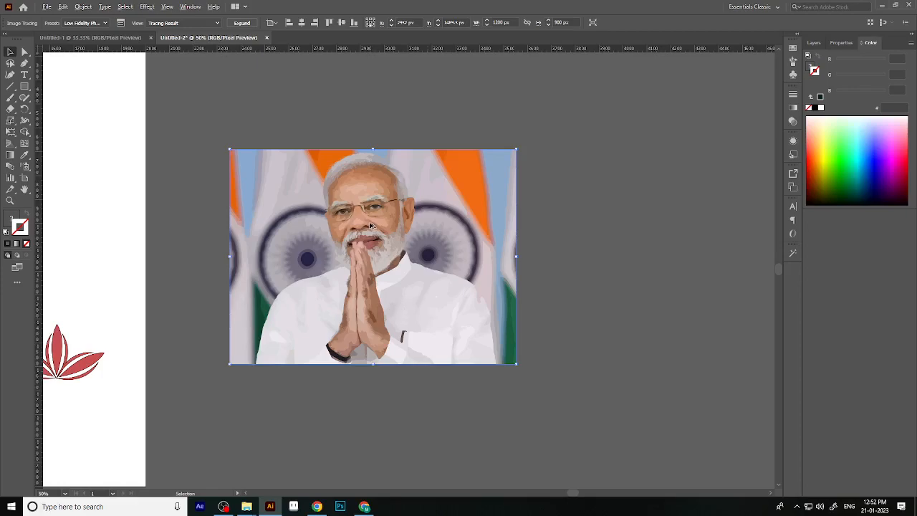
scroll(369, 224, up, 4)
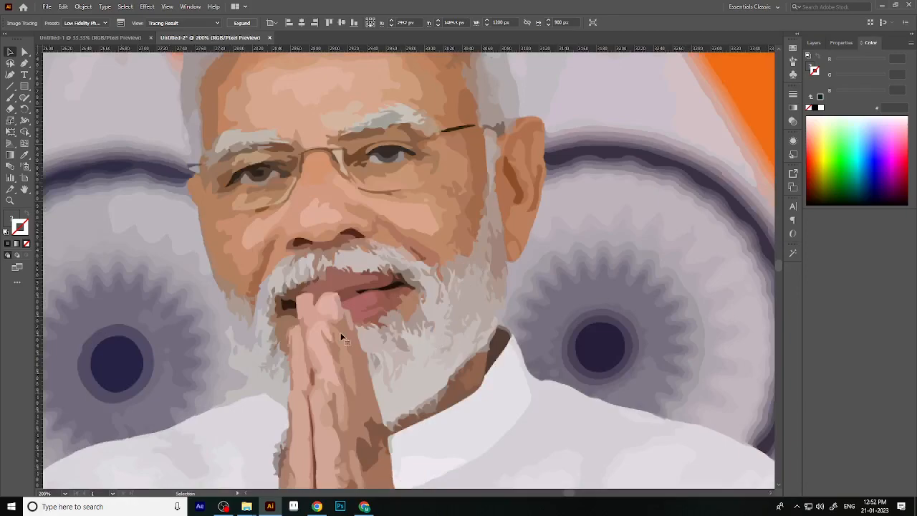
scroll(457, 333, down, 2)
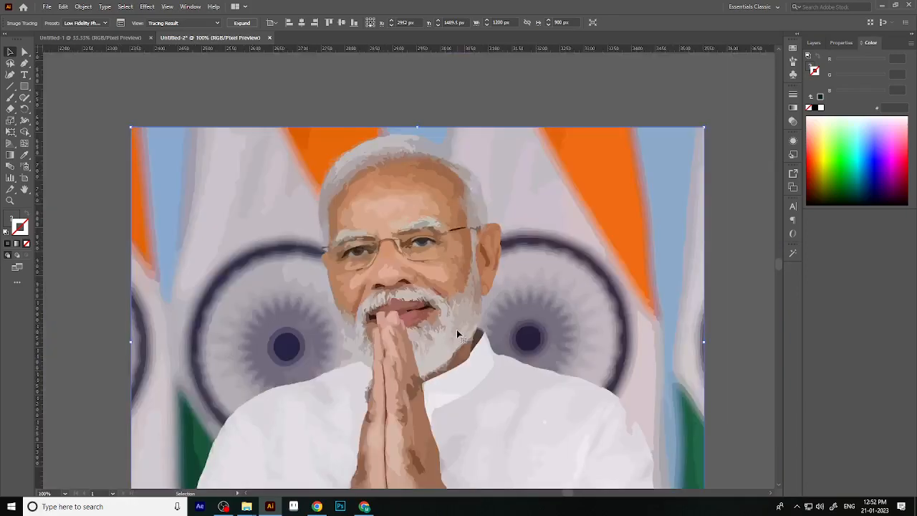
scroll(457, 330, down, 2)
scroll(471, 323, down, 3)
Expand the portrait's image tracing into paths and ungroup them.
click(661, 209)
click(462, 300)
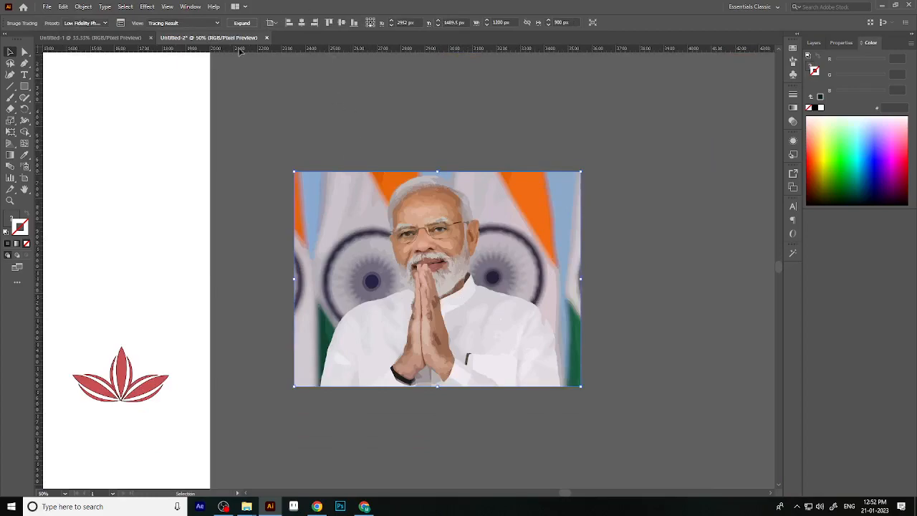
click(242, 23)
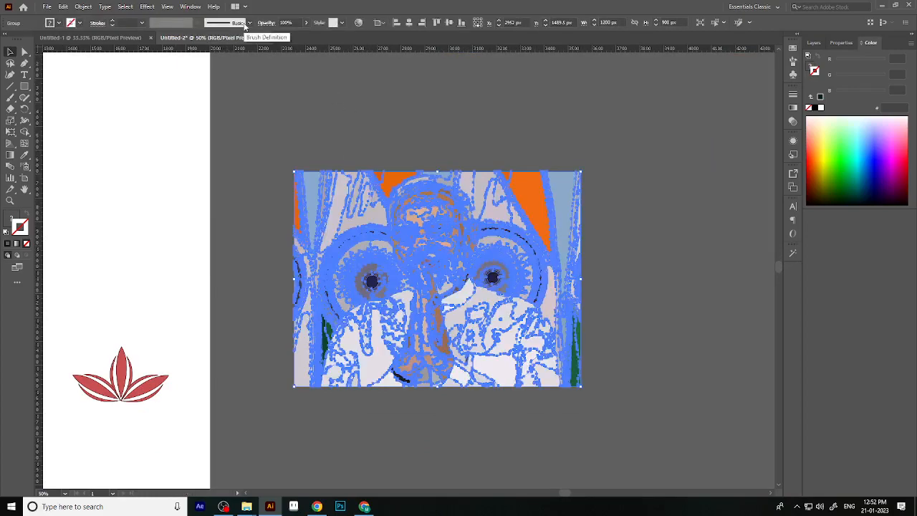
click(631, 263)
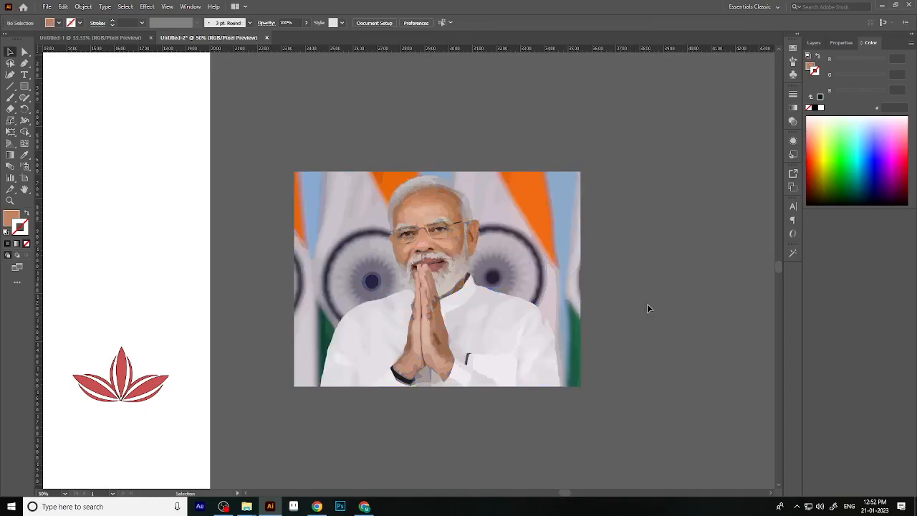
right_click(516, 259)
click(548, 343)
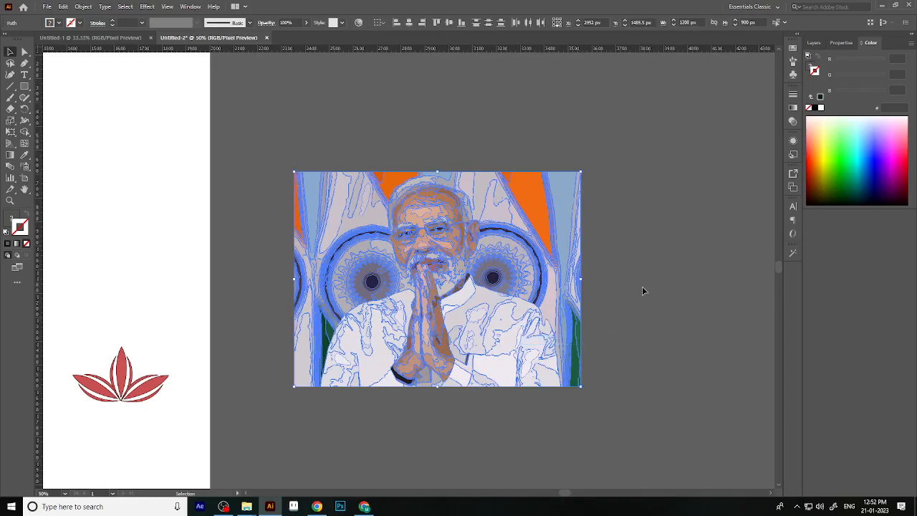
click(642, 310)
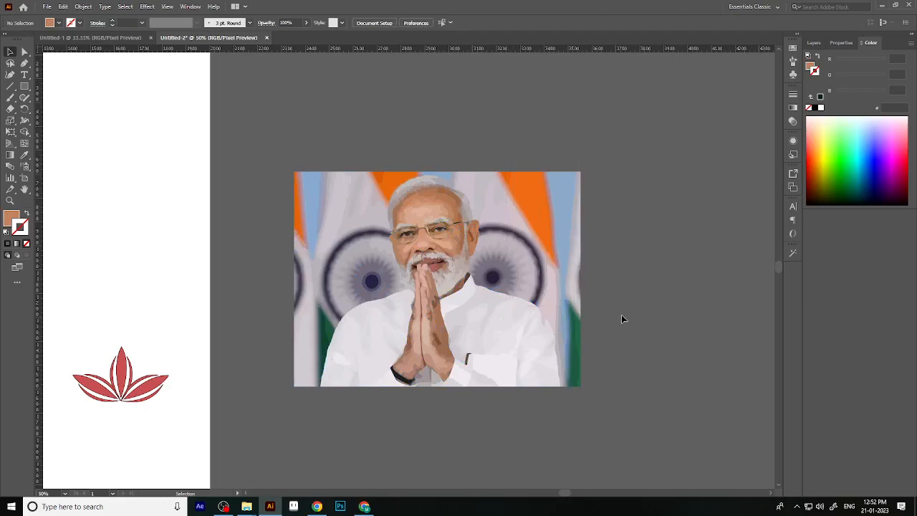
Delete the main groups of flag background shapes on both sides of the portrait.
click(512, 197)
key(Delete)
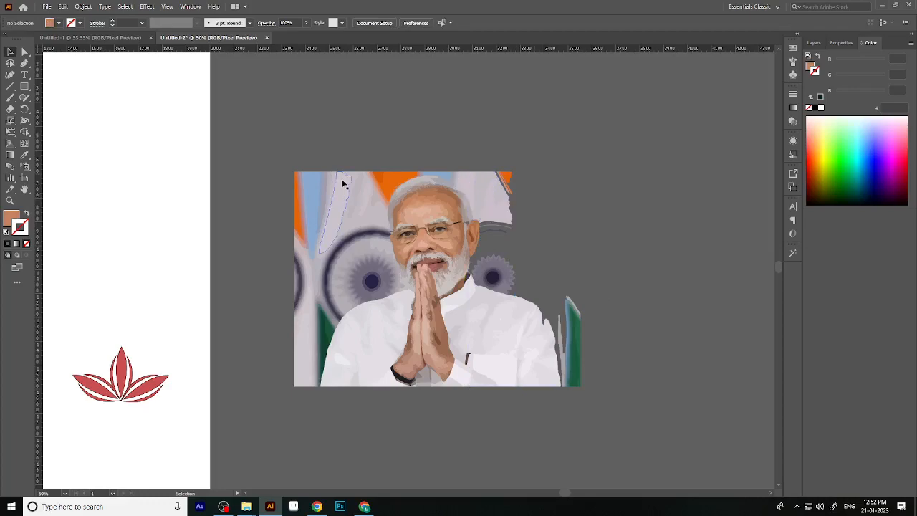
scroll(319, 202, up, 2)
scroll(319, 202, down, 2)
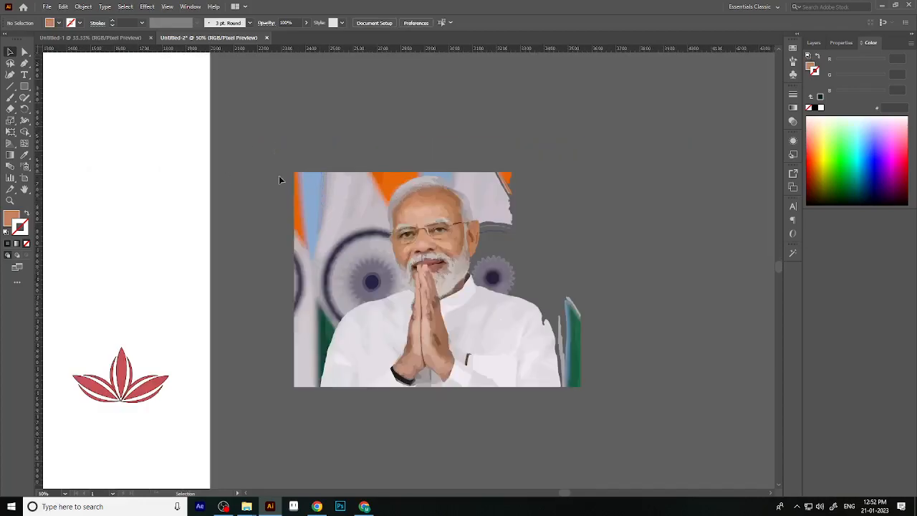
drag(369, 293, 387, 299)
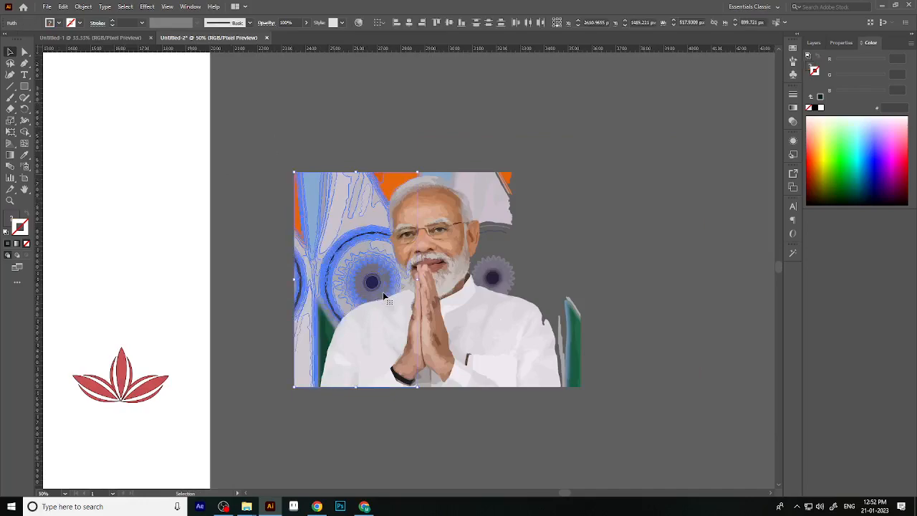
key(Delete)
Delete the leftover white and green background shapes beside the left shoulder.
drag(303, 362, 318, 373)
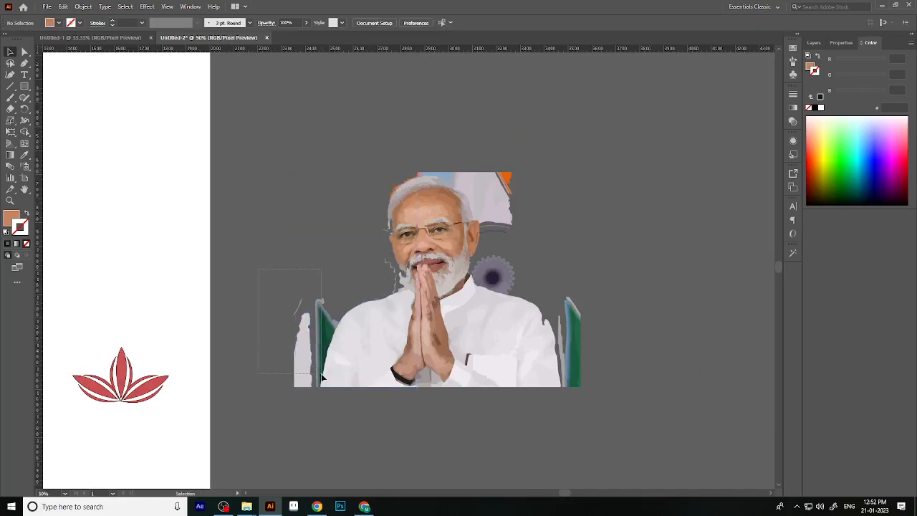
key(Delete)
click(329, 327)
key(Delete)
click(334, 326)
key(Delete)
click(330, 334)
key(Delete)
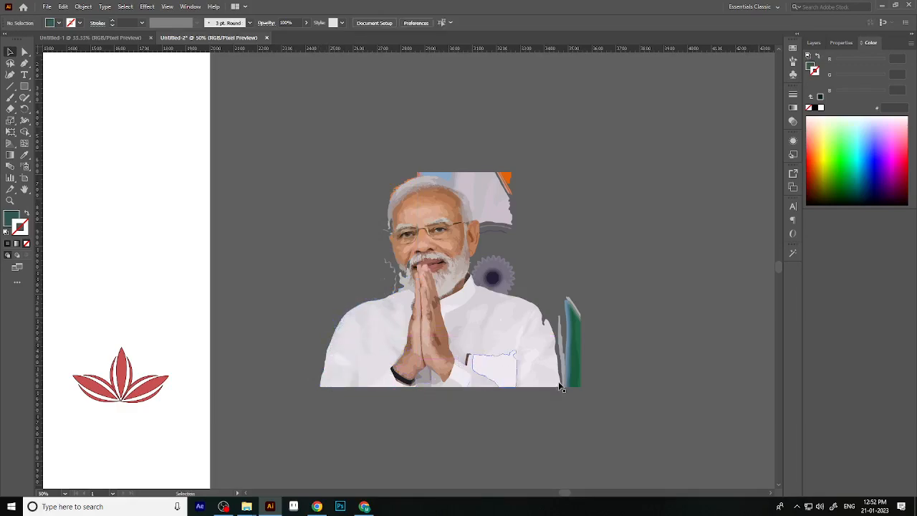
Delete the green and grey background strips beside the right shoulder.
drag(608, 416, 566, 253)
key(Delete)
click(559, 346)
key(Delete)
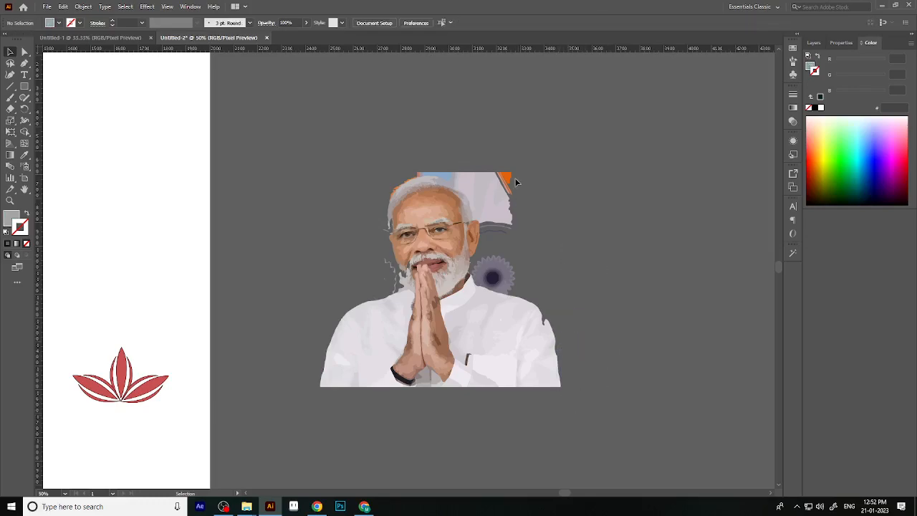
Delete the orange and white flag pieces at the upper right of the head and the purple wheel beside the beard.
drag(502, 190, 487, 136)
key(Delete)
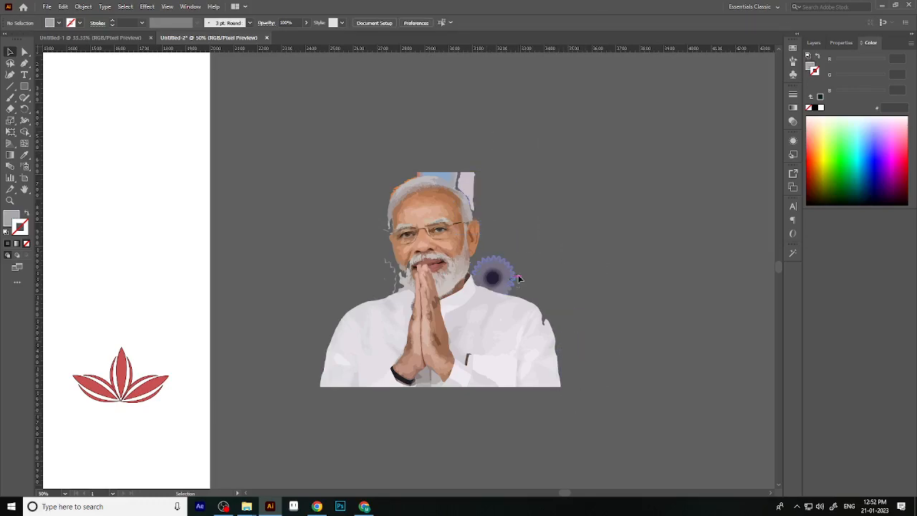
click(504, 272)
key(Delete)
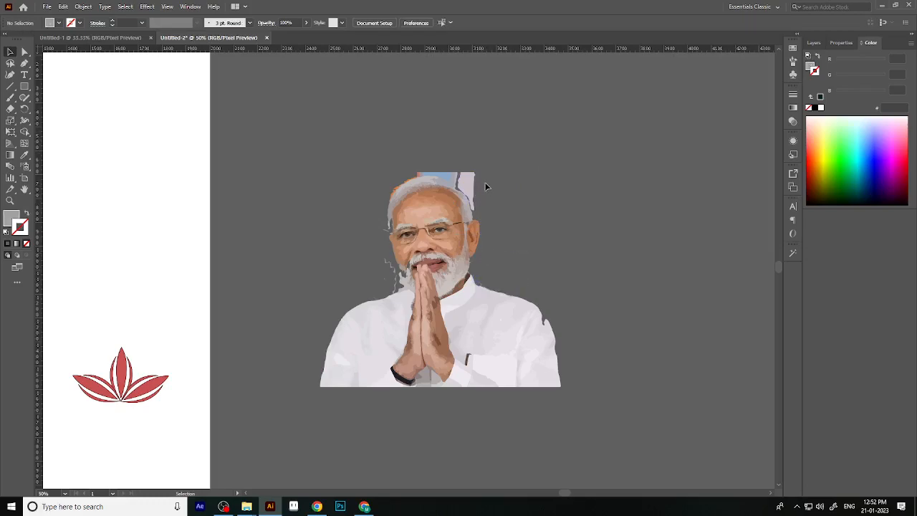
key(Delete)
drag(465, 152, 452, 178)
key(Delete)
key(ctrl+z)
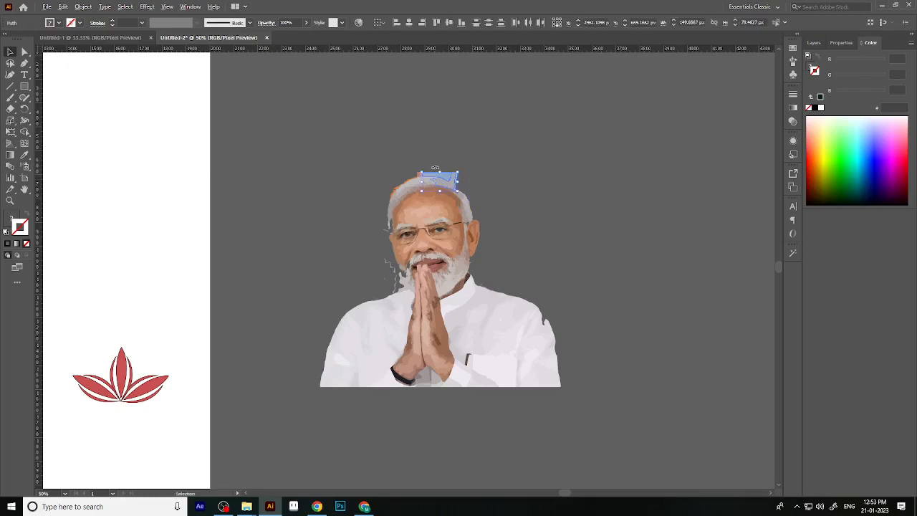
Delete the blue and reddish background blocks above the top of the hair.
scroll(436, 168, up, 5)
click(588, 236)
click(493, 196)
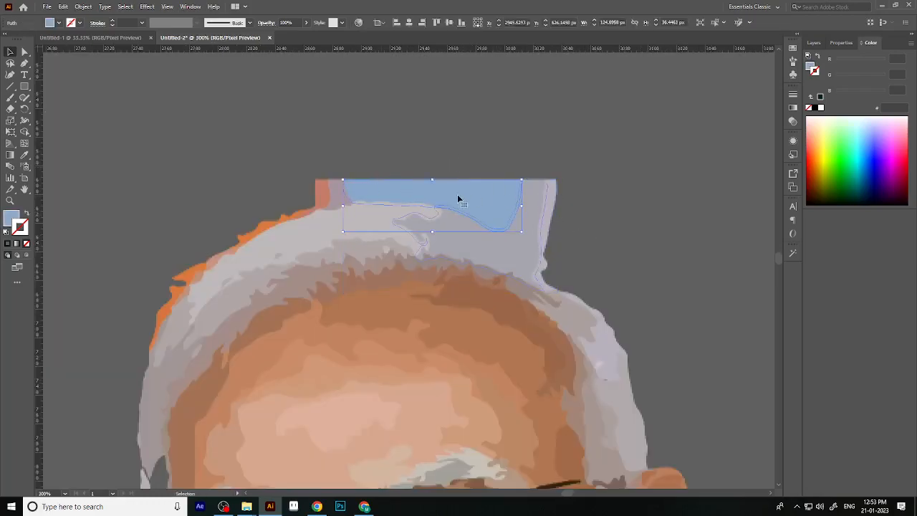
key(Delete)
click(333, 195)
key(Delete)
click(313, 201)
key(Delete)
Delete the orange background slivers along the upper-left edge of the hair.
click(285, 218)
key(Delete)
click(193, 273)
key(Delete)
click(184, 276)
key(Delete)
click(210, 262)
key(Delete)
click(173, 286)
key(Delete)
click(166, 306)
key(Delete)
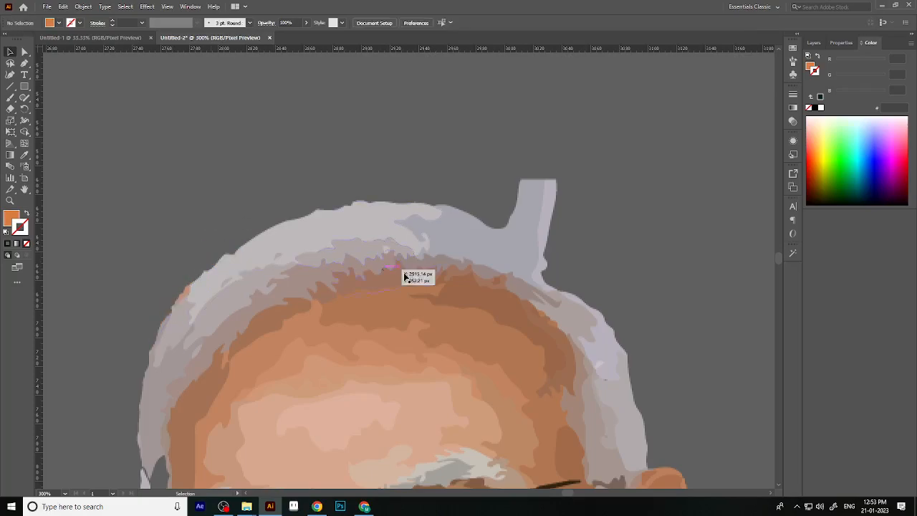
Pull the anchor points of the grey spike above the hair down to the hairline with the Direct Selection tool.
key(ctrl+1)
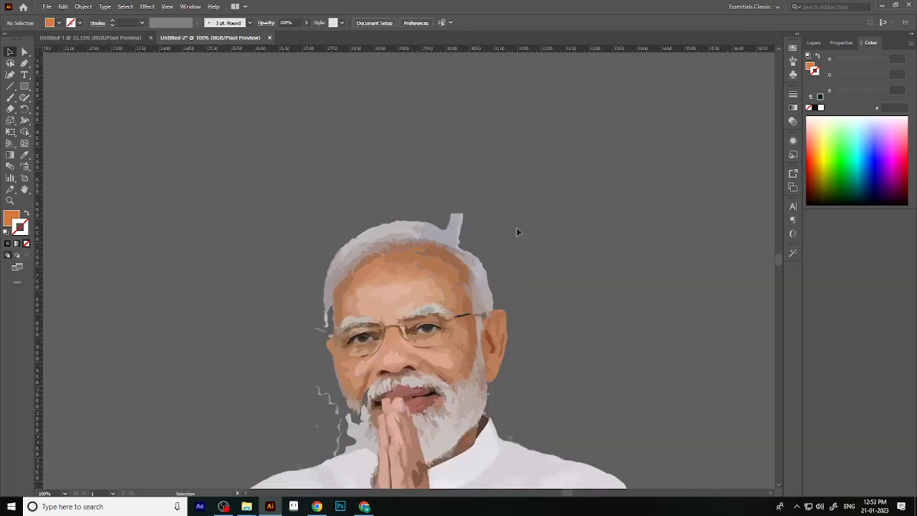
scroll(452, 219, up, 3)
click(24, 52)
scroll(450, 185, up, 1)
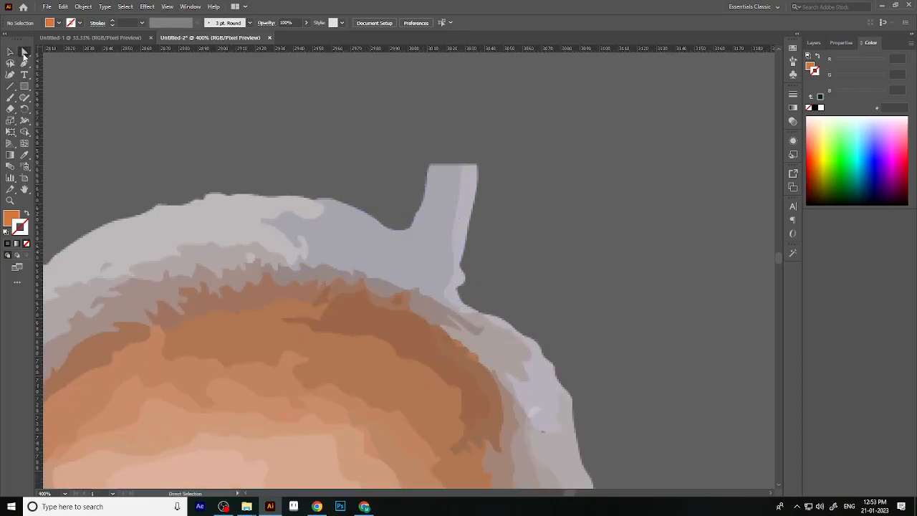
scroll(430, 172, up, 1)
click(389, 132)
drag(390, 131, 400, 245)
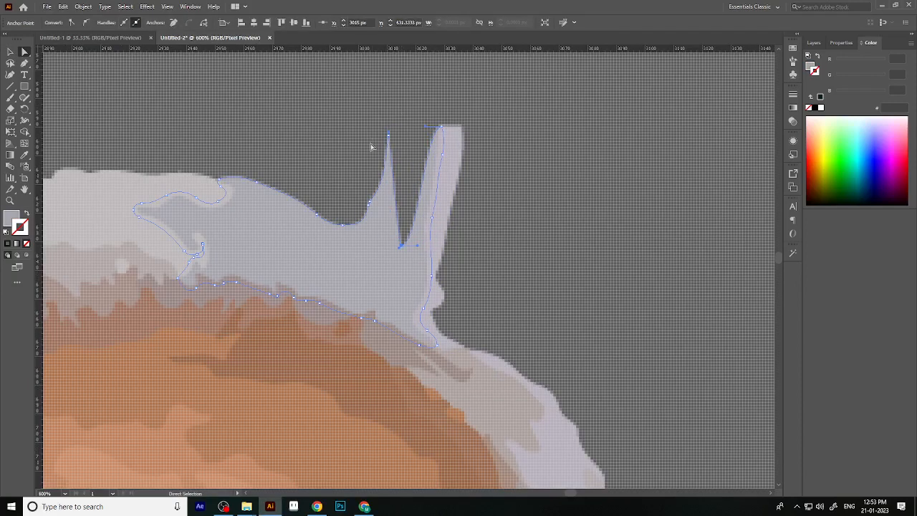
drag(388, 136, 381, 242)
drag(377, 210, 360, 227)
drag(441, 128, 418, 250)
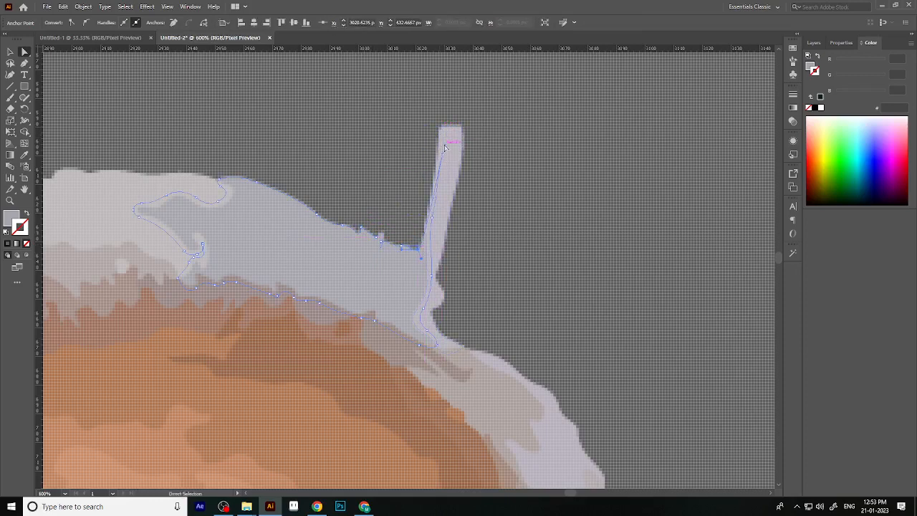
drag(442, 157, 432, 252)
Narrow the remaining pale spike above the hair and delete its protruding anchor points to flatten it to the hairline.
click(448, 154)
drag(462, 128, 442, 131)
click(449, 215)
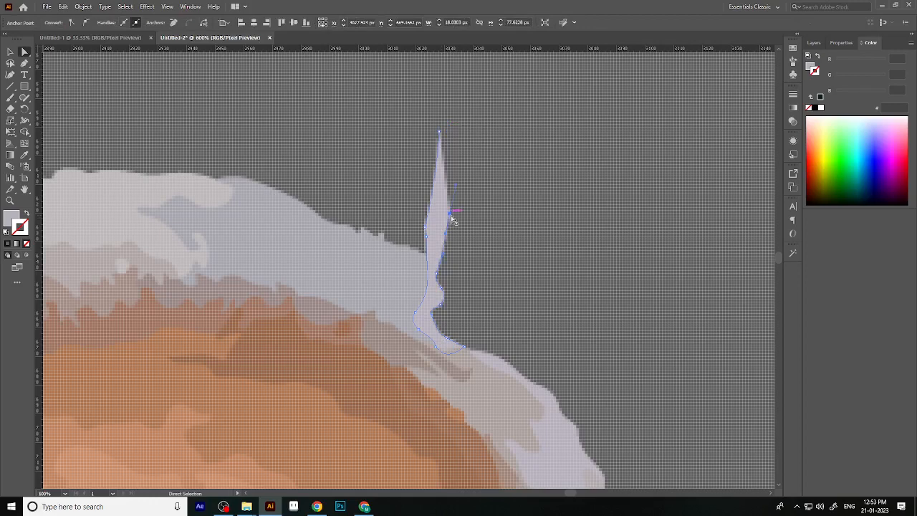
key(Delete)
click(438, 133)
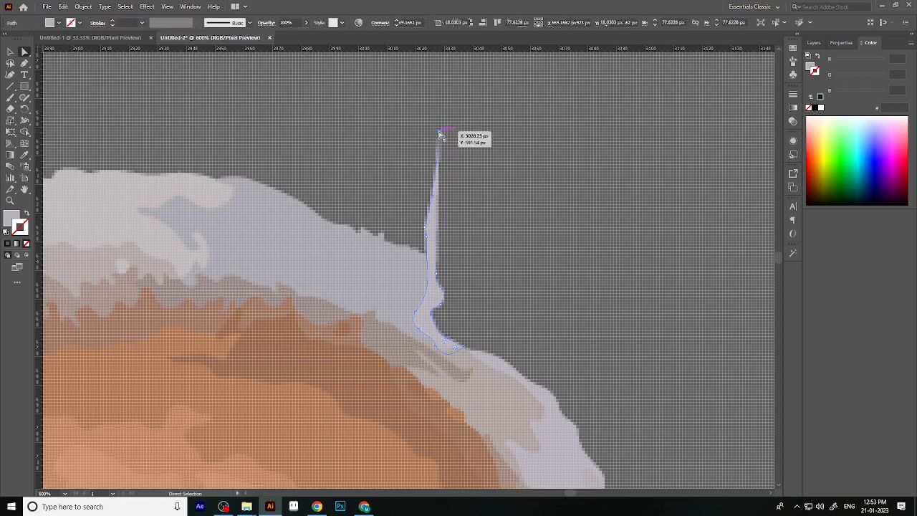
key(Delete)
click(428, 237)
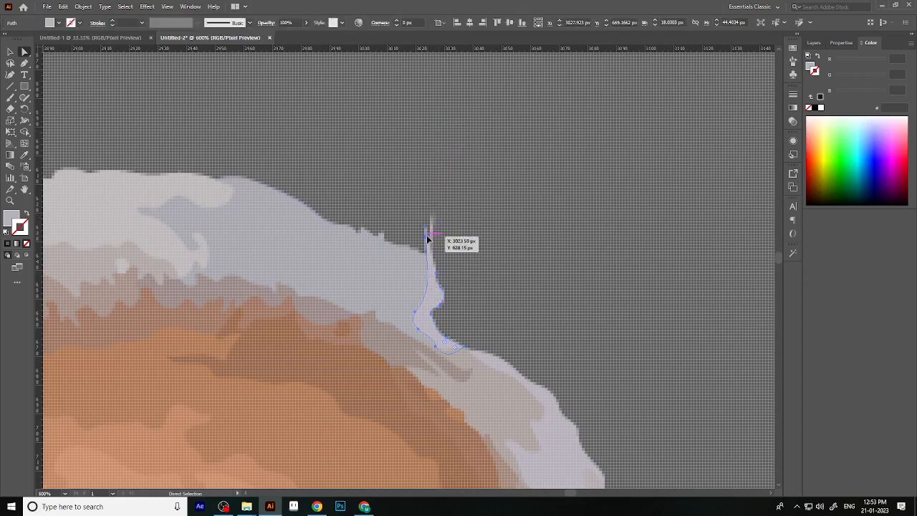
key(Delete)
click(432, 217)
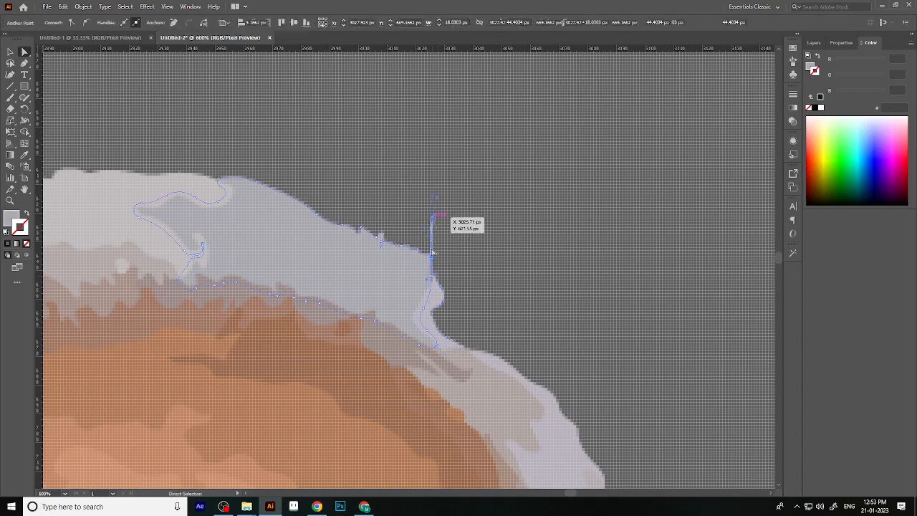
key(Delete)
click(437, 303)
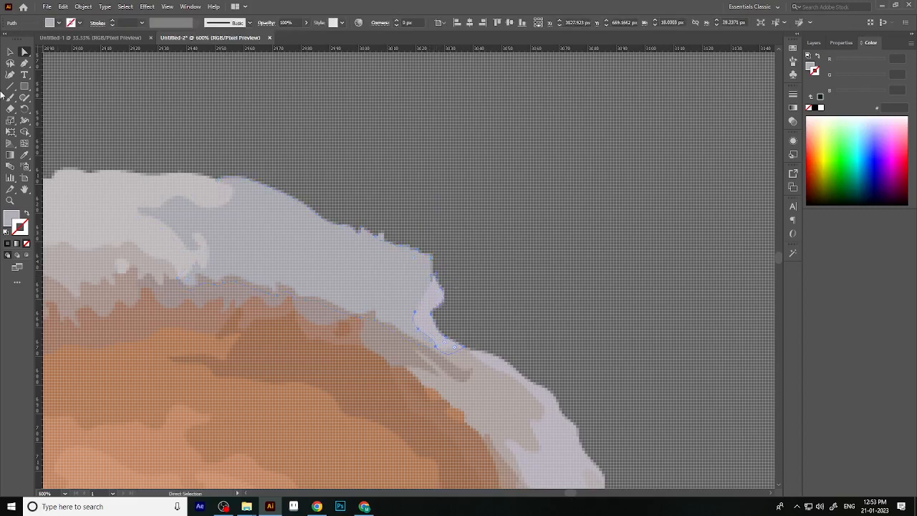
Select all shapes of the cut-out portrait beside the artboard and delete them.
click(10, 53)
click(513, 212)
scroll(523, 286, down, 3)
scroll(525, 299, down, 5)
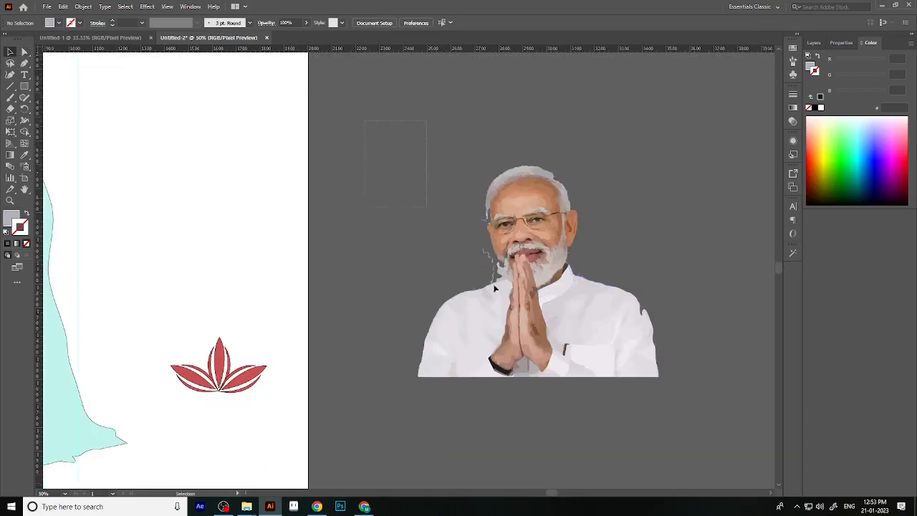
key(ctrl+a)
key(Delete)
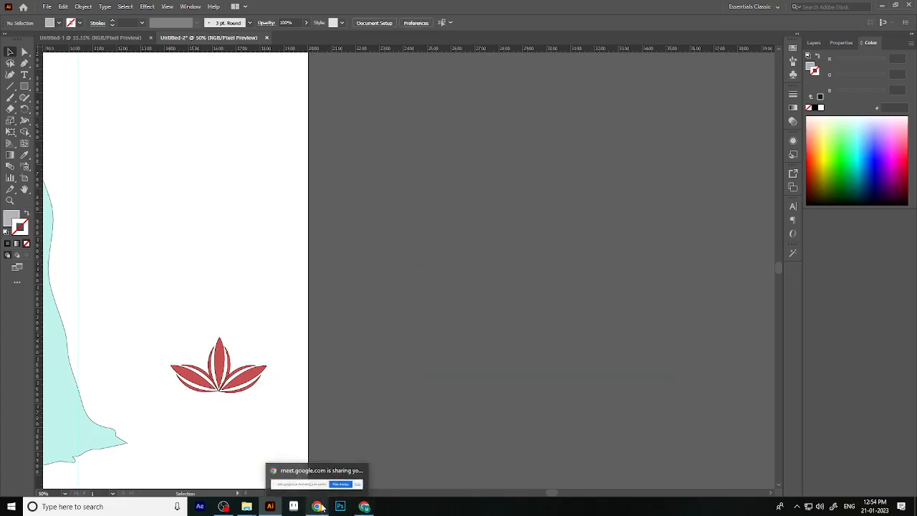
Switch to Chrome and copy the same portrait photo from the Google image results again.
click(364, 506)
scroll(588, 386, down, 2)
right_click(600, 412)
click(633, 378)
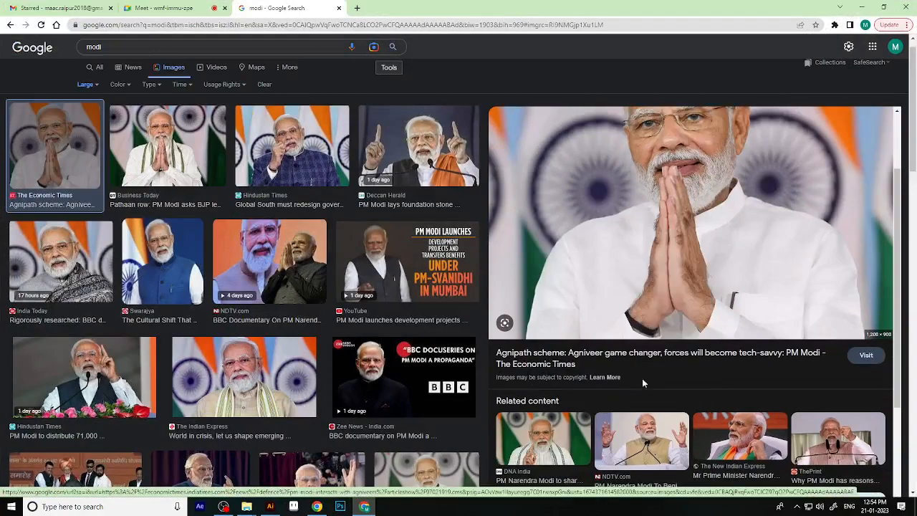
Switch to Illustrator, paste the copied portrait photo and place it on the canvas to the right of the artboard.
click(863, 7)
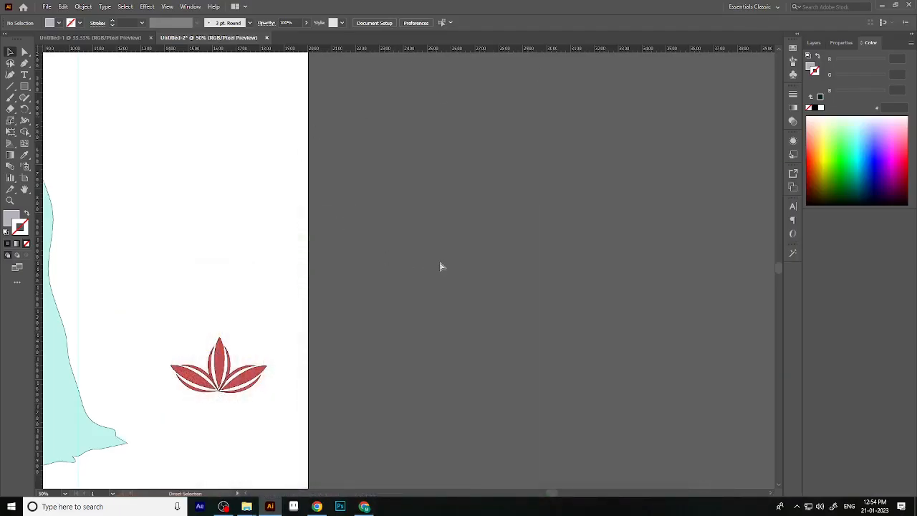
key(ctrl+v)
drag(405, 242, 575, 216)
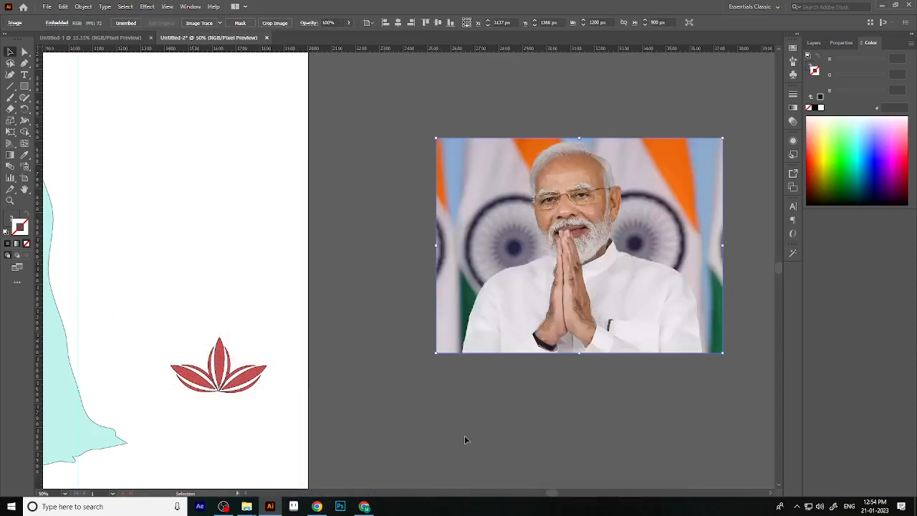
Switch to Chrome, search Google Images for doraemon and copy the seated Doraemon picture from the Wikipedia result.
click(364, 506)
scroll(111, 49, up, 1)
click(111, 51)
text(dor)
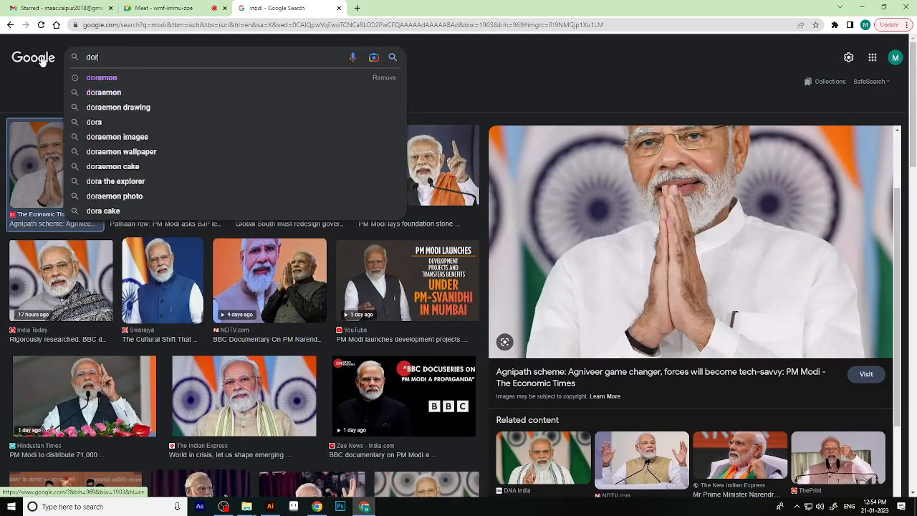
click(97, 92)
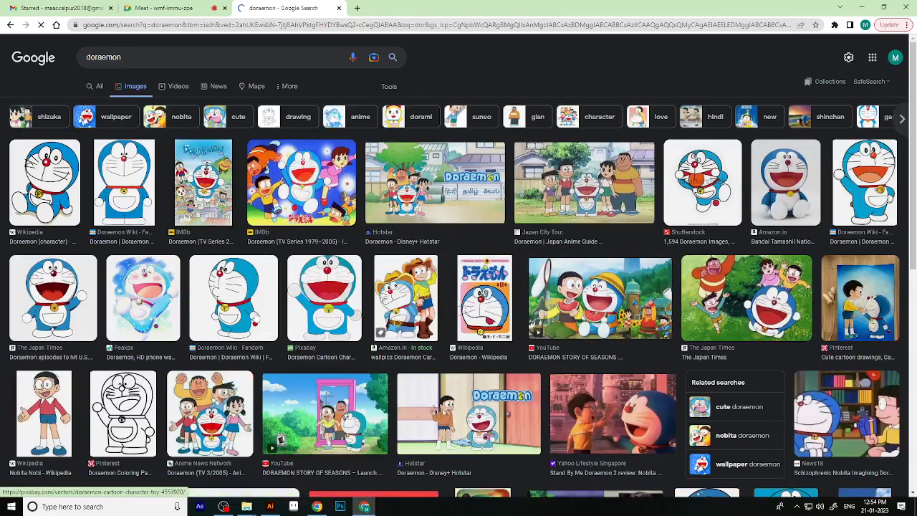
click(41, 192)
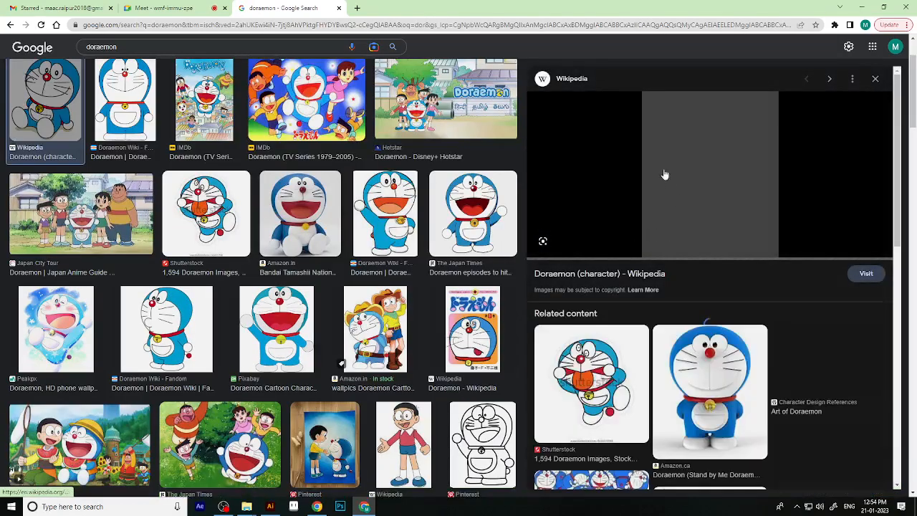
right_click(703, 161)
click(734, 273)
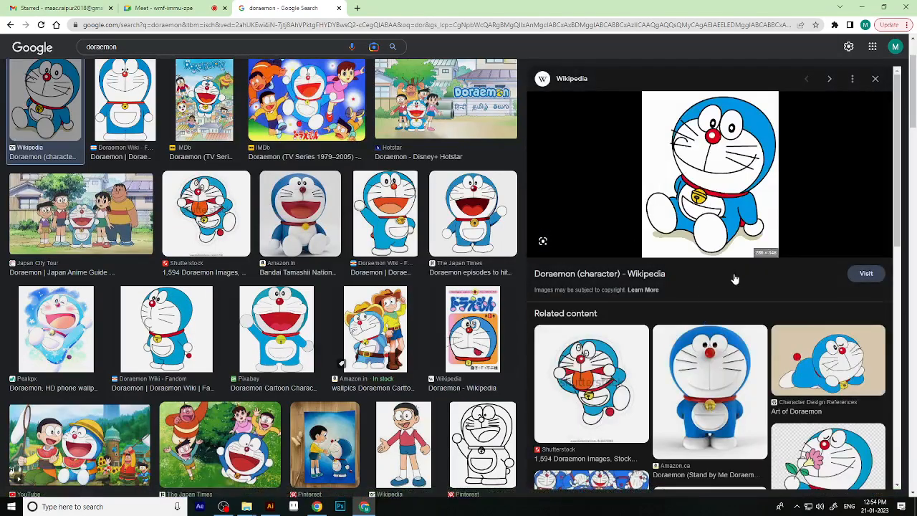
Switch to Illustrator, paste the Doraemon picture below the portrait photo and enlarge it to about 808 by 983 px.
click(838, 7)
scroll(307, 297, down, 2)
scroll(367, 340, down, 2)
click(439, 329)
key(ctrl+v)
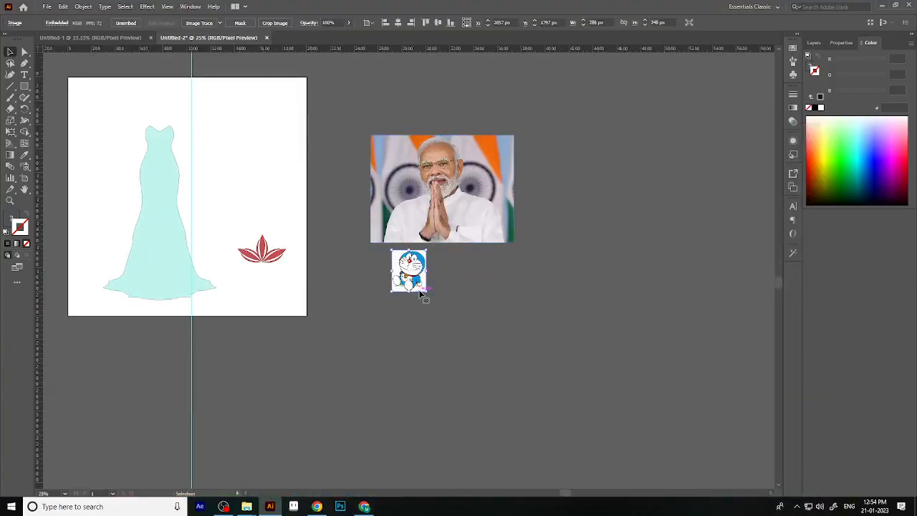
drag(427, 292, 587, 358)
click(702, 375)
scroll(702, 375, up, 1)
click(537, 322)
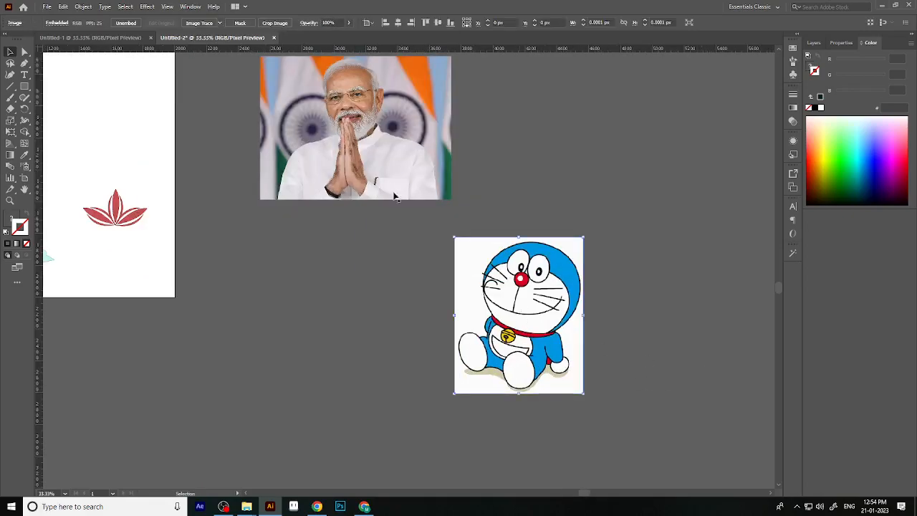
Try the [Default] tracing preset on the Doraemon picture and undo it.
click(221, 23)
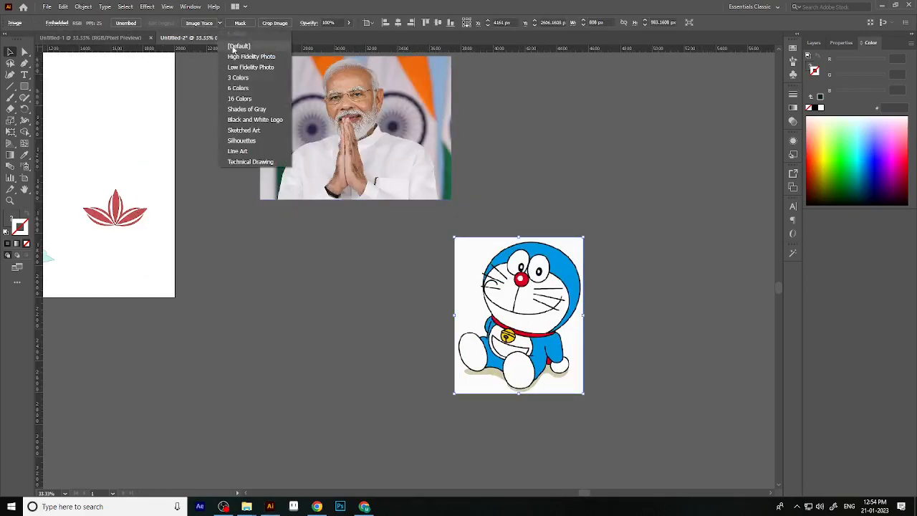
click(230, 45)
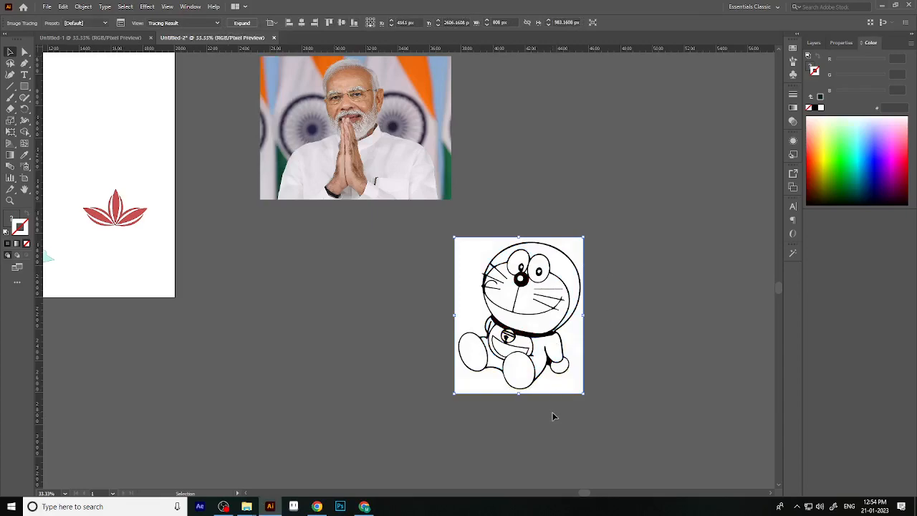
key(ctrl+z)
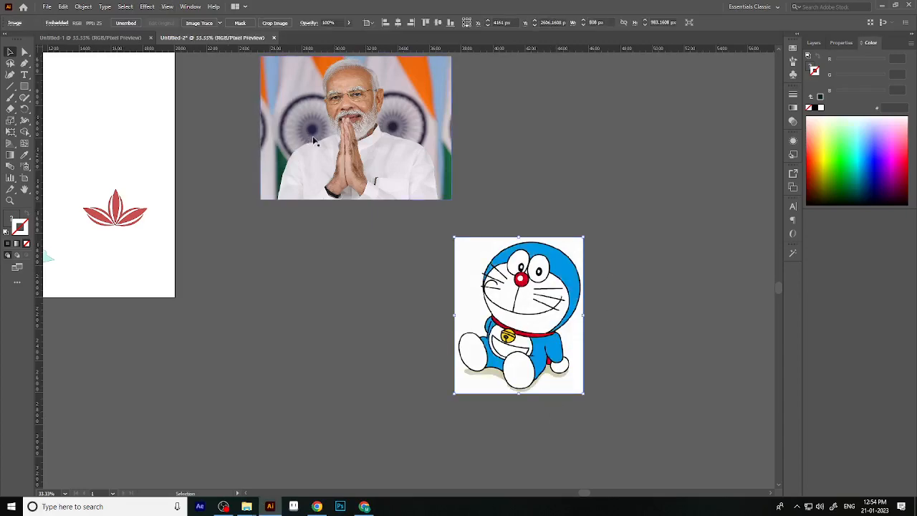
Try the 3 Colors tracing preset on the Doraemon picture and undo it.
scroll(572, 391, up, 1)
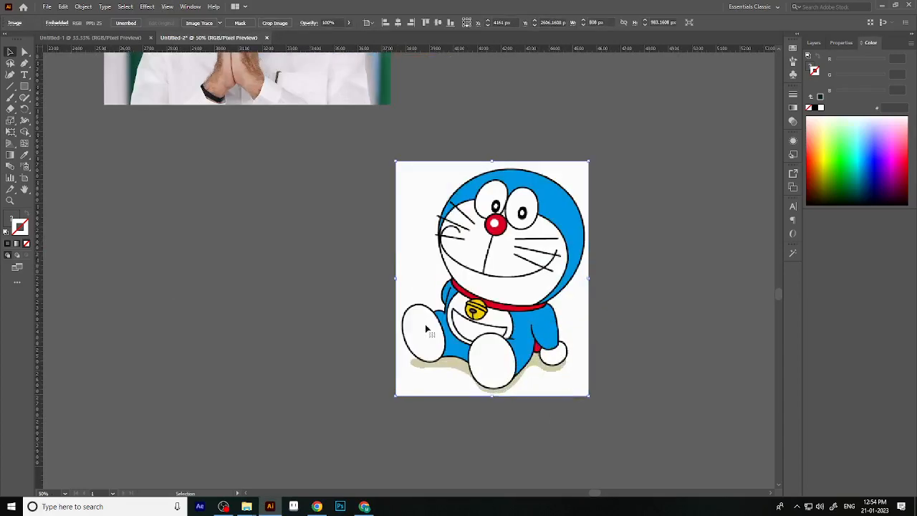
click(219, 23)
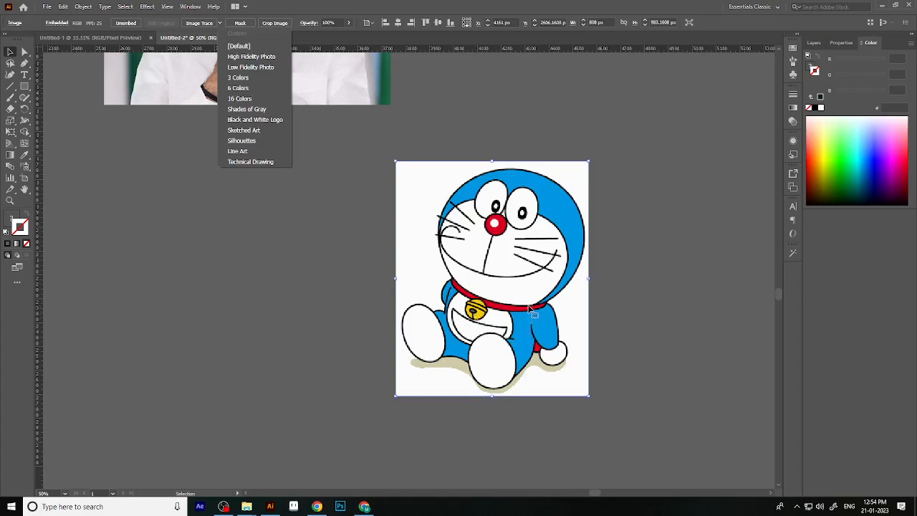
click(257, 83)
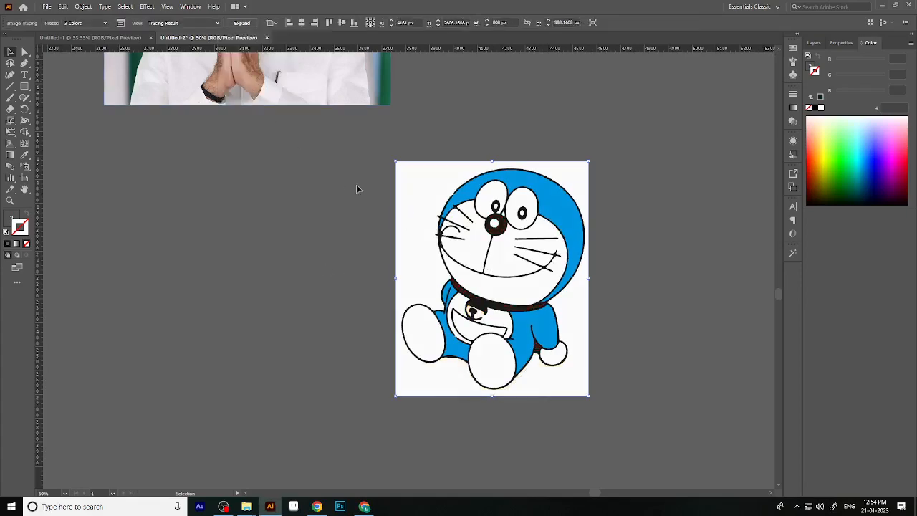
key(a)
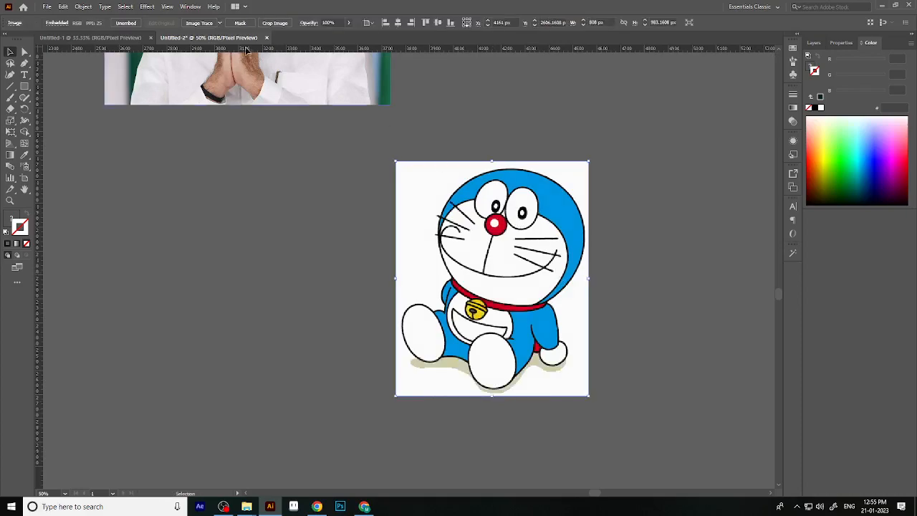
Trace the Doraemon picture with the 6 Colors preset and expand it into ungrouped vector shapes.
click(220, 23)
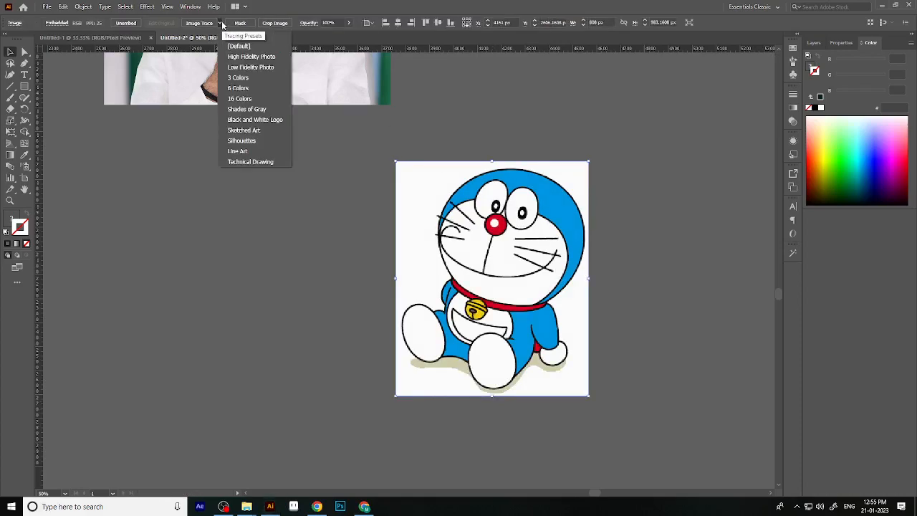
click(243, 88)
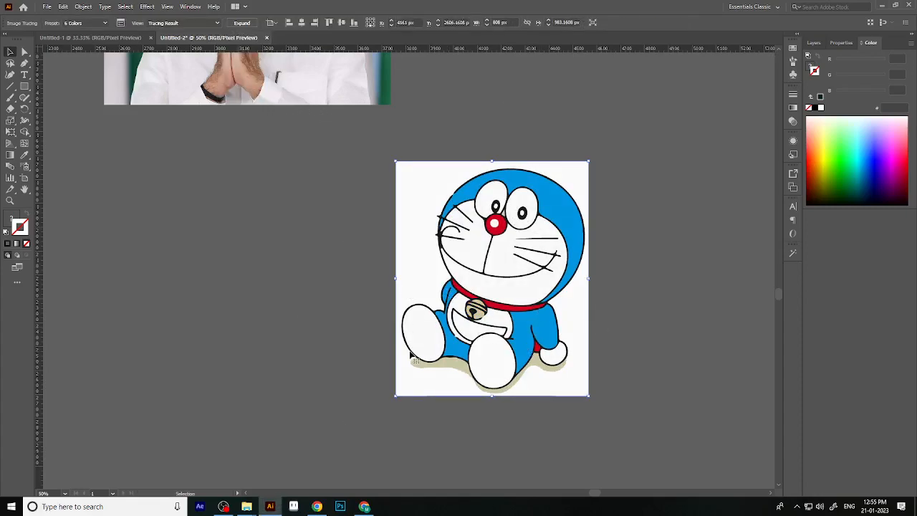
click(244, 23)
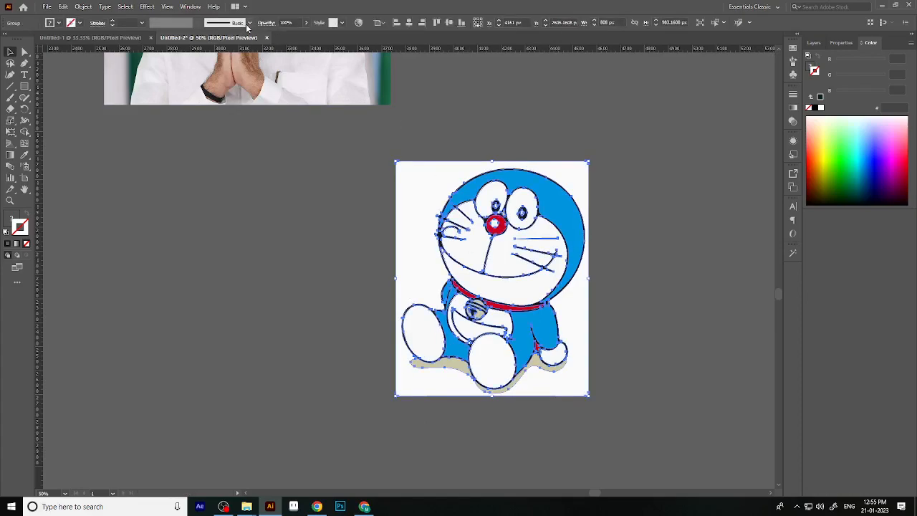
right_click(465, 313)
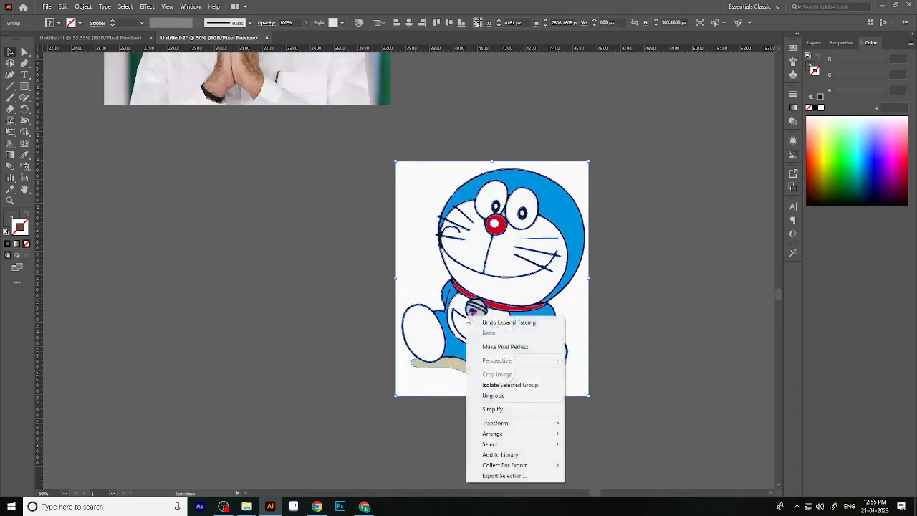
click(501, 385)
Delete the white background shape and the beige ground shadow from the traced Doraemon.
click(571, 315)
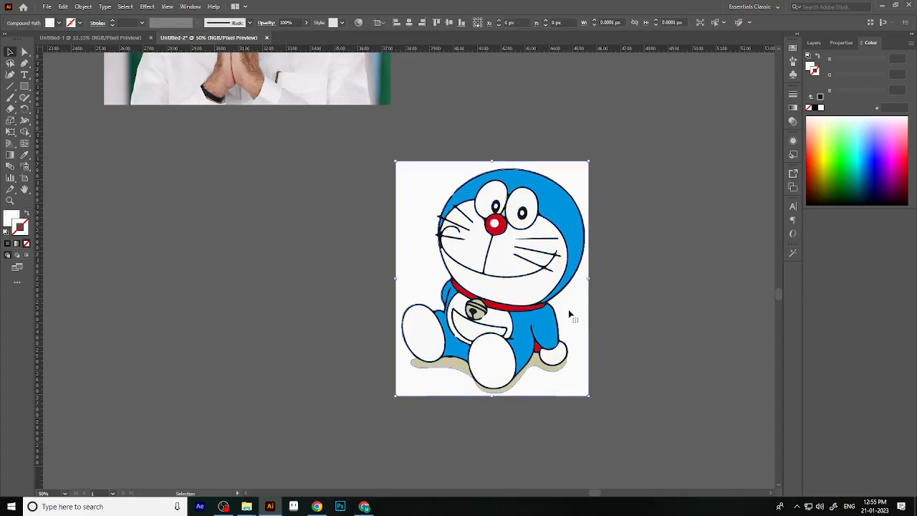
key(Delete)
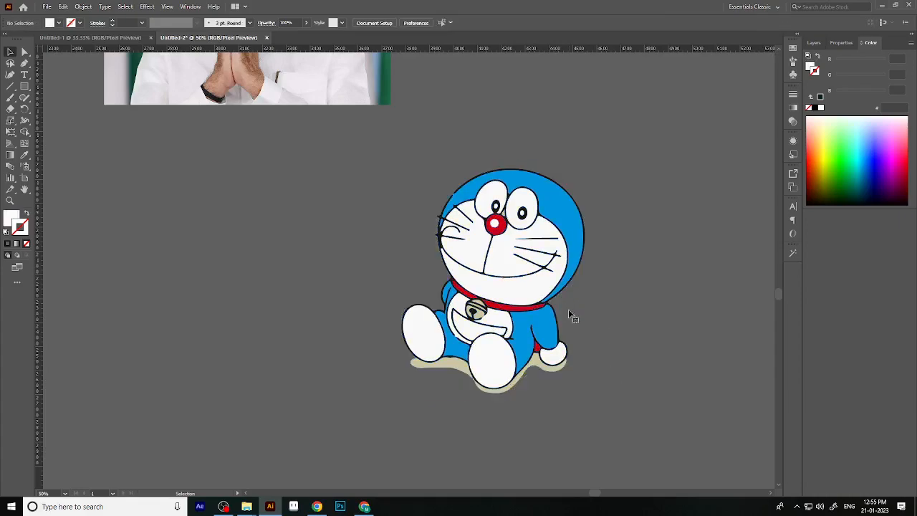
click(451, 370)
key(Delete)
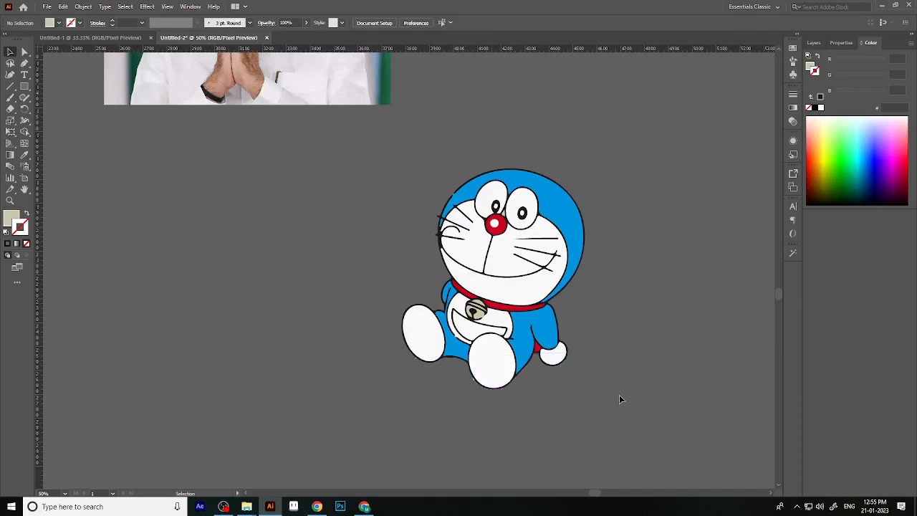
scroll(620, 400, up, 2)
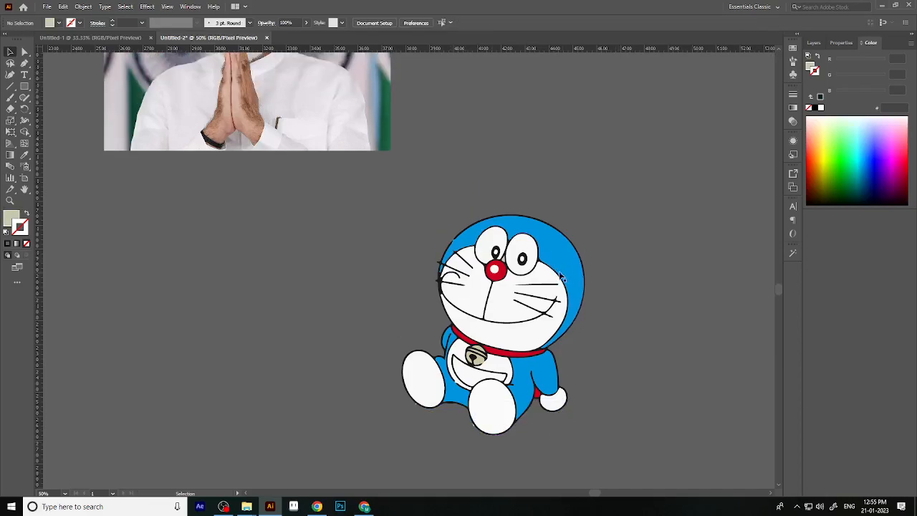
scroll(512, 304, down, 2)
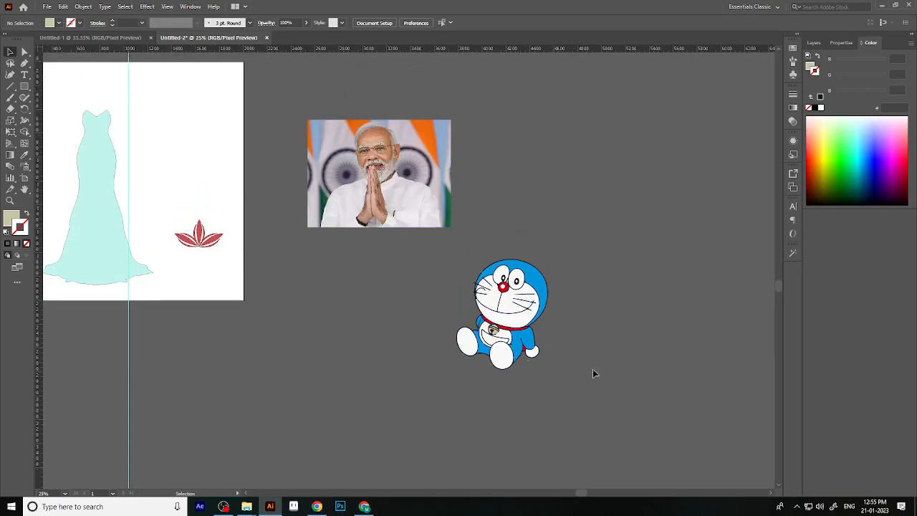
scroll(536, 349, up, 1)
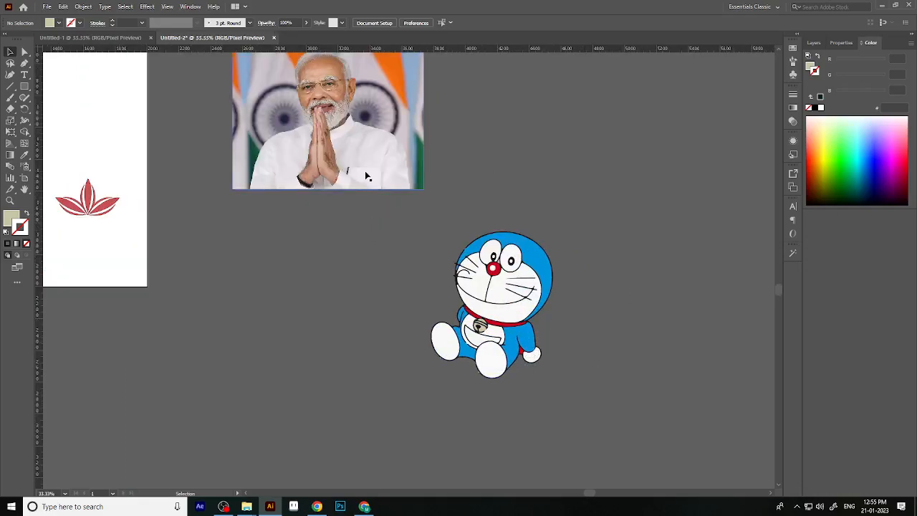
click(325, 191)
scroll(339, 165, up, 1)
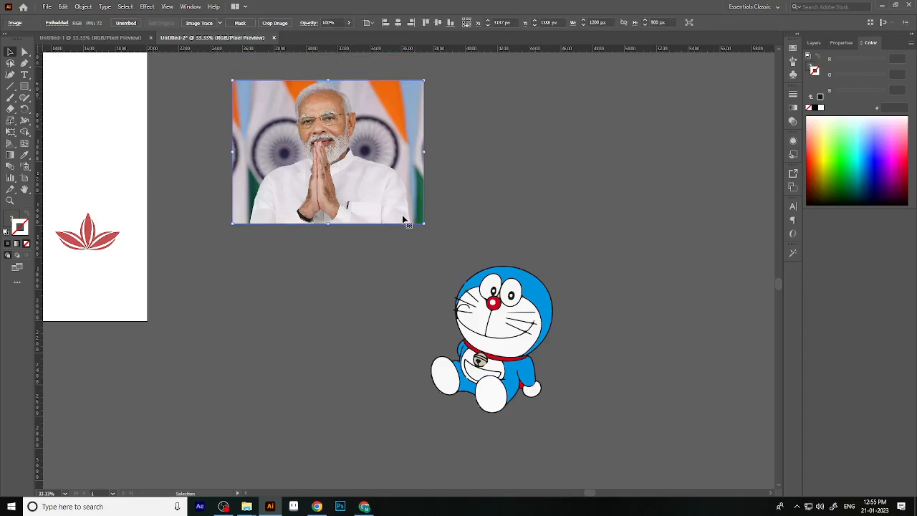
click(456, 205)
key(a)
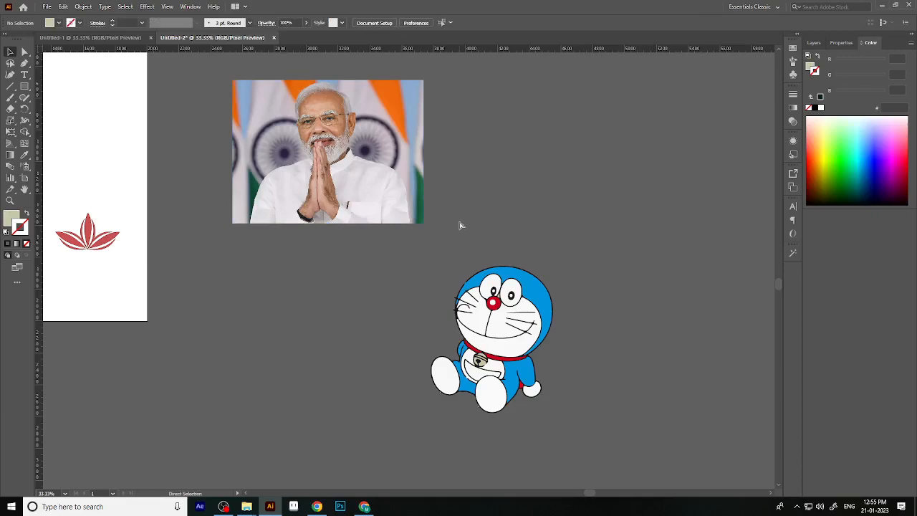
Undo the shape deletions, the ungrouping and the 6 Colors tracing to restore the original Doraemon picture.
key(ctrl+z)
key(ctrl+z)
key(ctrl+z)
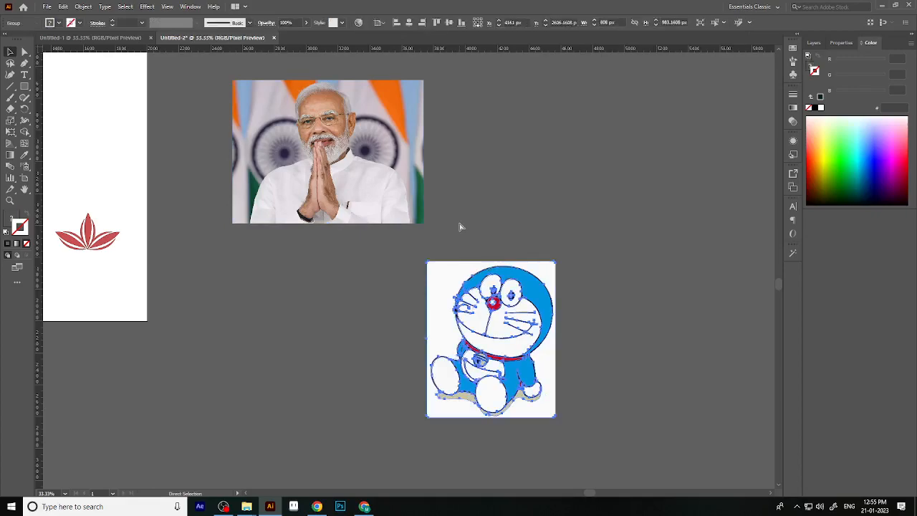
key(ctrl+z)
Move the Doraemon picture up and left, closer to the lower corner of the portrait photo.
key(v)
drag(270, 245, 455, 295)
Try the Black and White Logo tracing preset on the Doraemon picture, viewed as Tracing Result, and undo it.
click(220, 23)
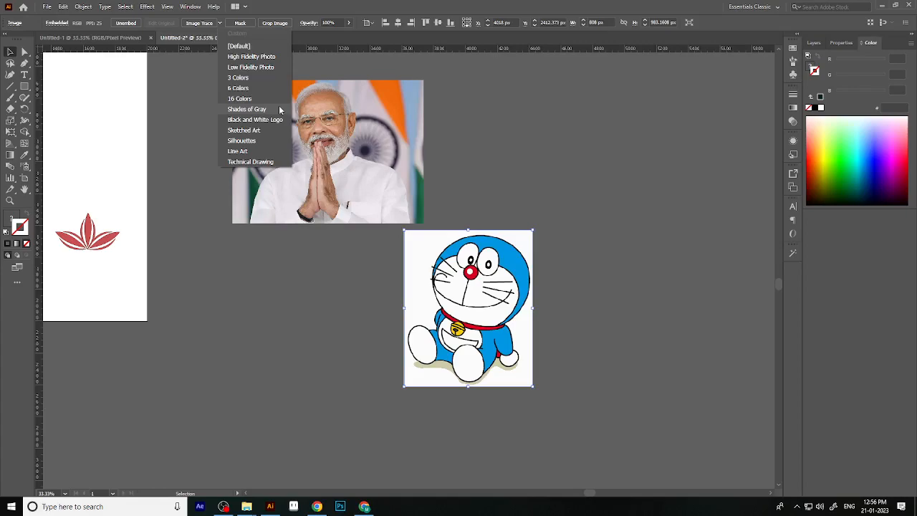
click(272, 120)
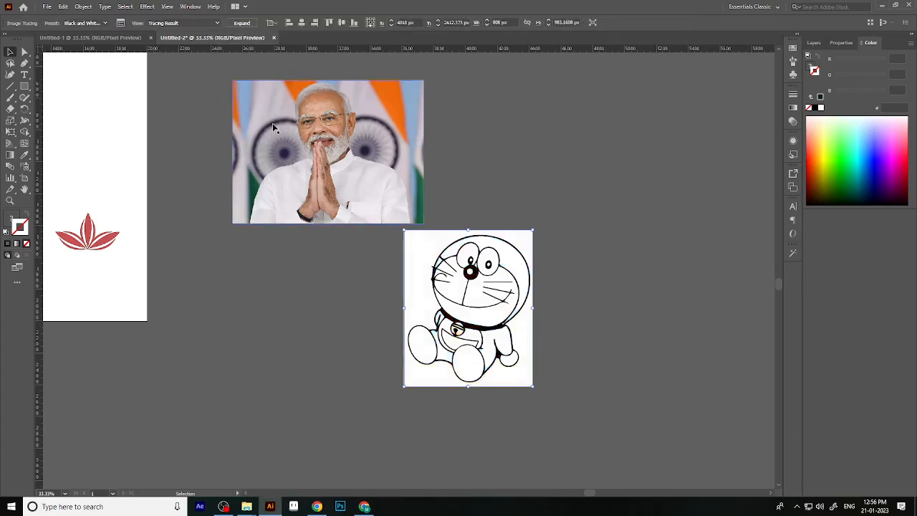
click(218, 23)
click(173, 33)
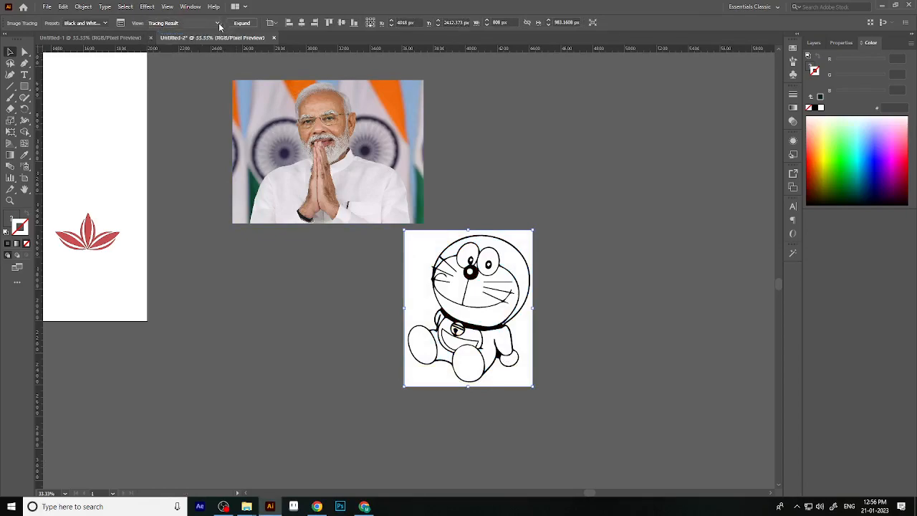
key(ctrl+z)
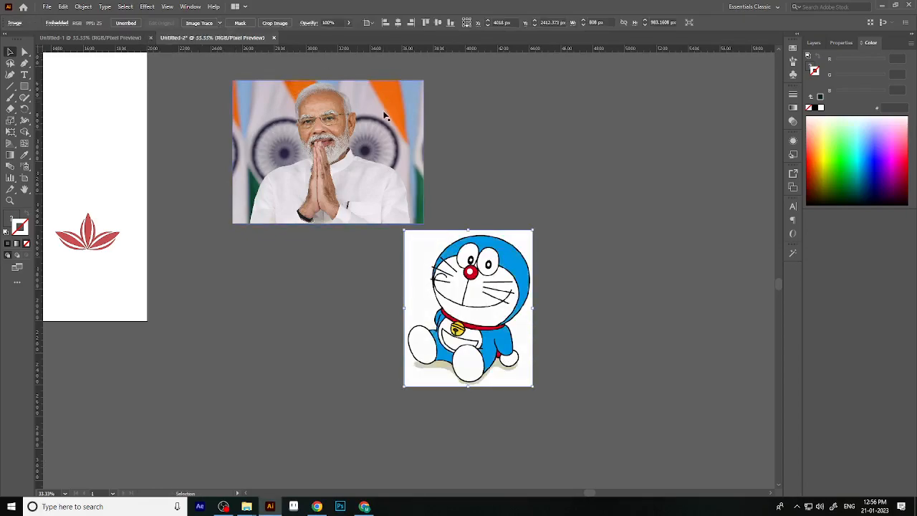
Try the Sketched Art tracing preset on the Doraemon picture and undo it.
click(220, 23)
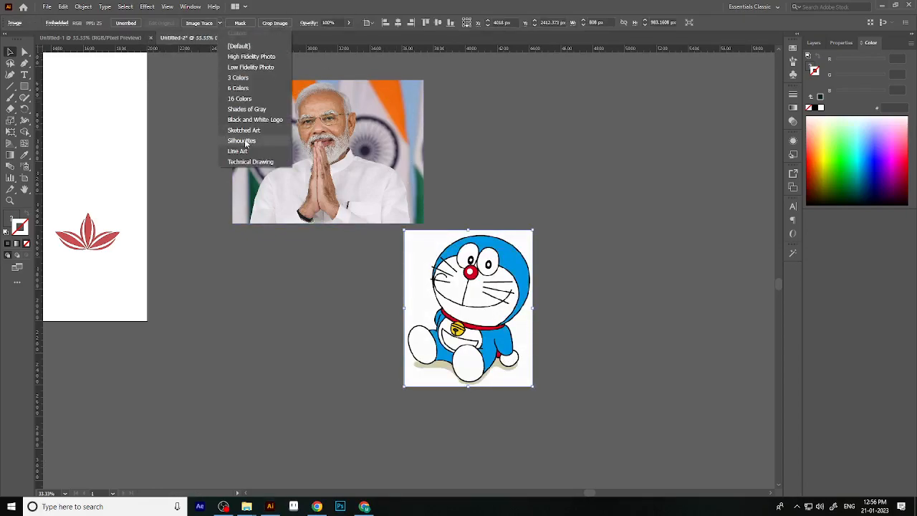
click(243, 130)
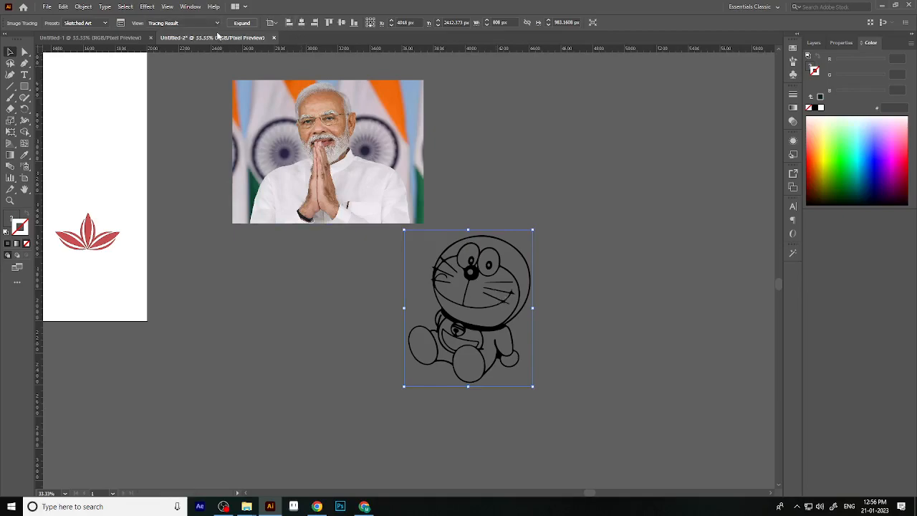
key(ctrl+z)
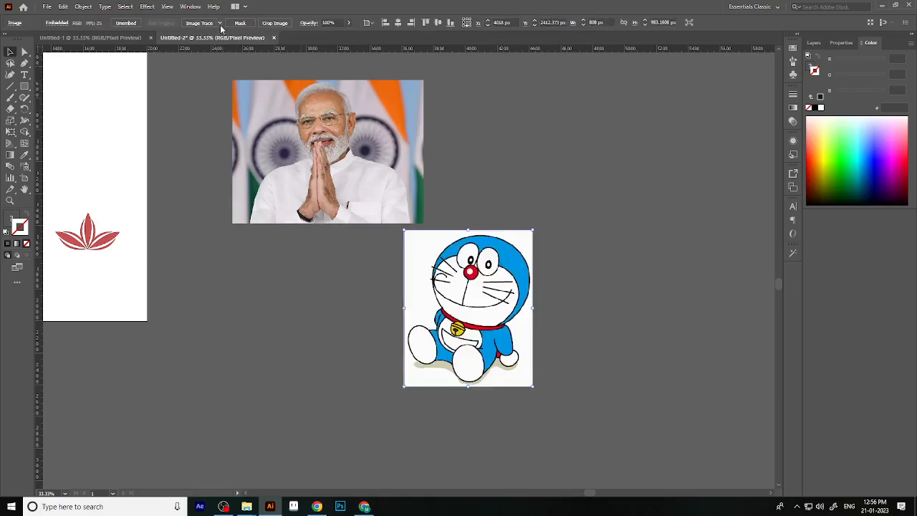
Try the Silhouettes tracing preset on the Doraemon picture twice, undoing it each time.
click(220, 24)
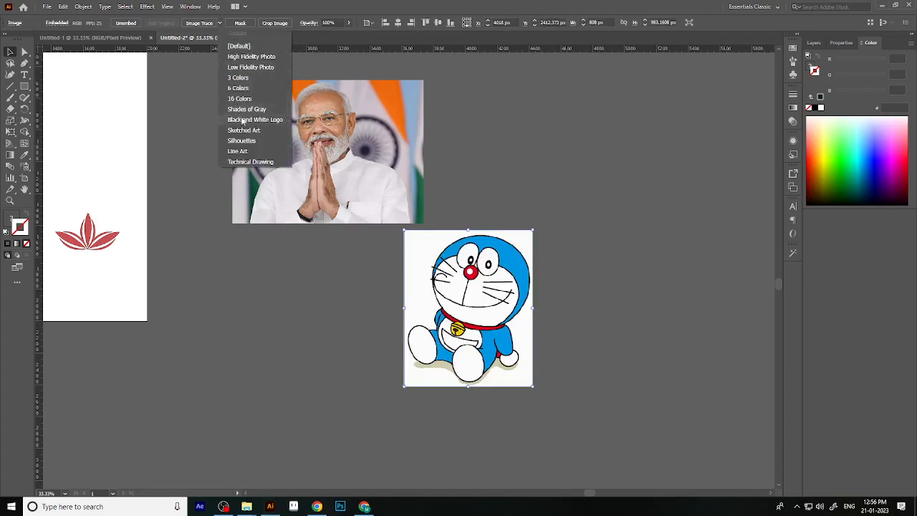
click(243, 141)
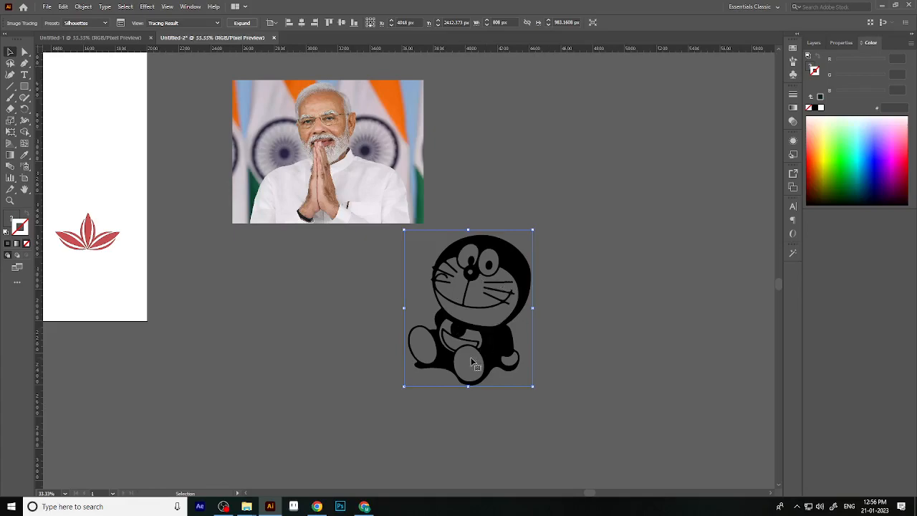
key(ctrl+z)
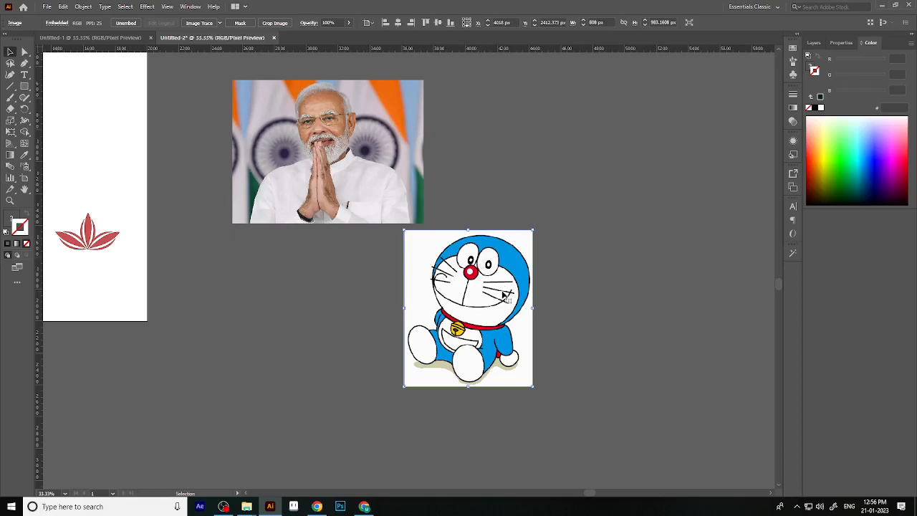
scroll(493, 333, up, 1)
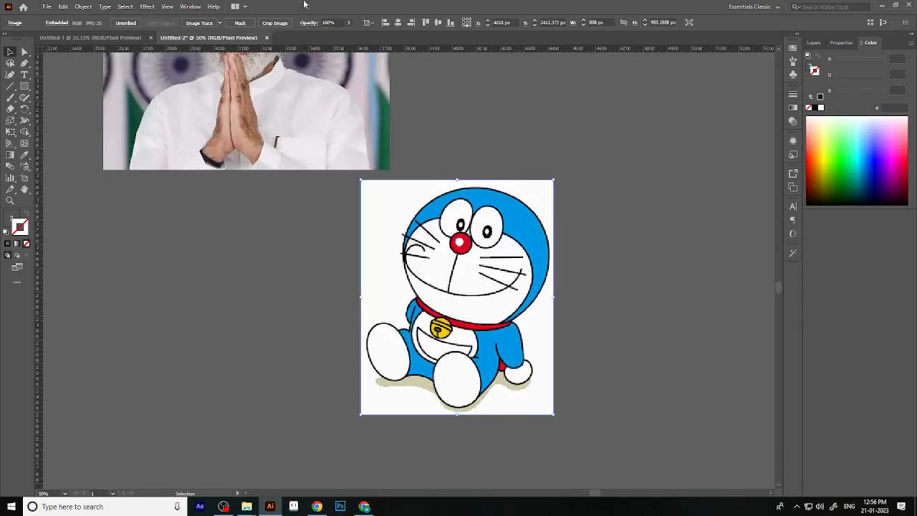
click(221, 23)
click(258, 153)
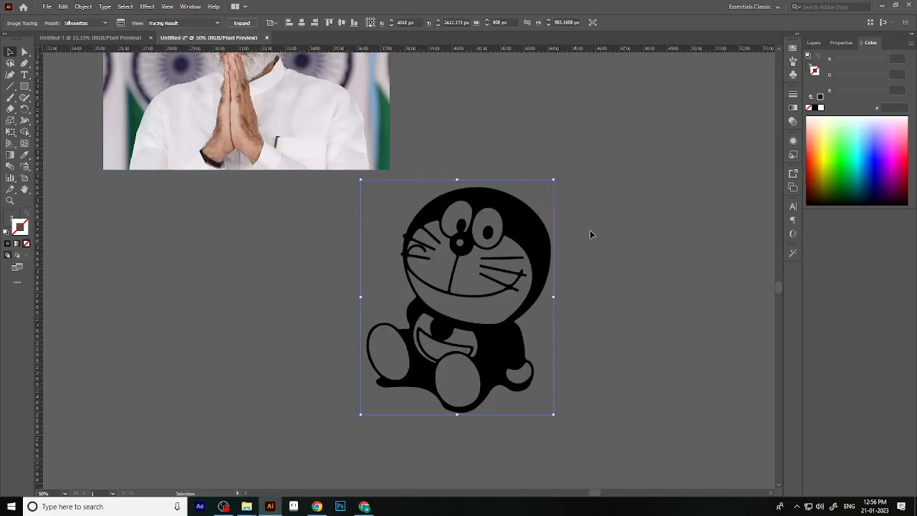
click(219, 24)
click(219, 25)
key(ctrl+z)
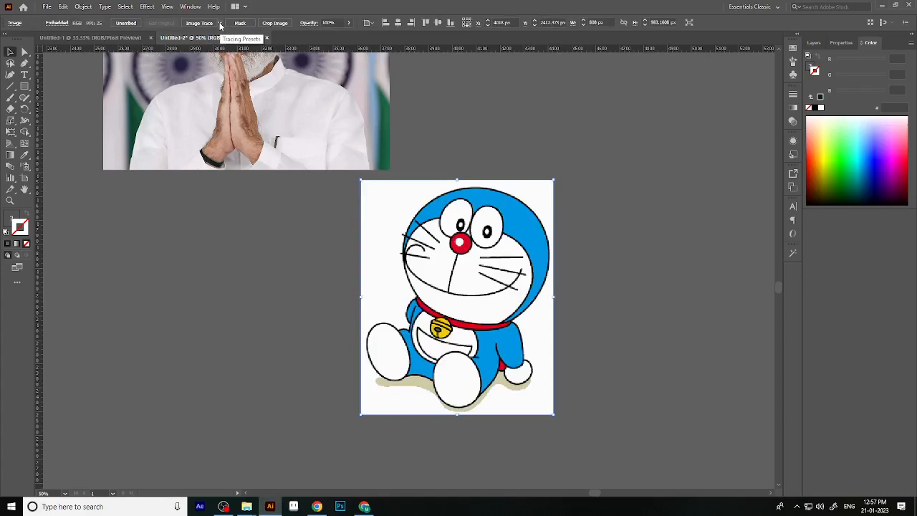
Try the Line Art tracing preset on the Doraemon picture and undo it.
click(220, 25)
click(238, 151)
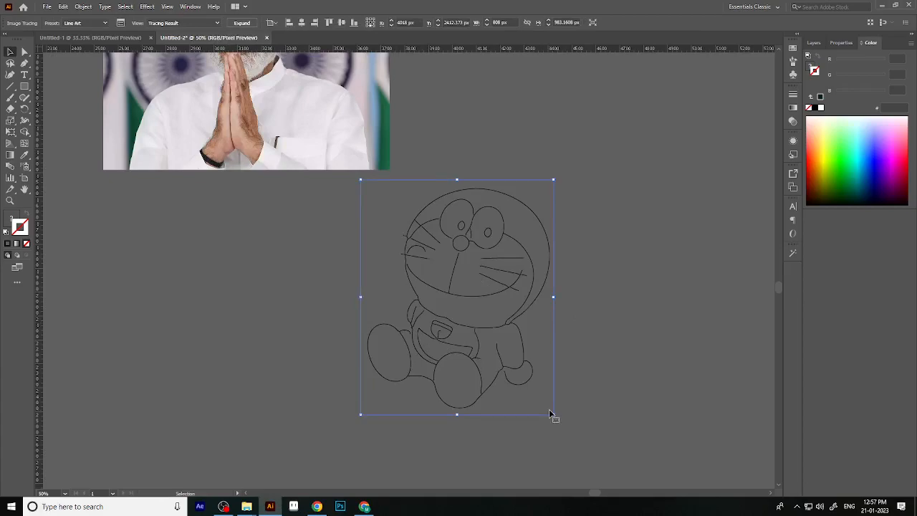
key(ctrl+z)
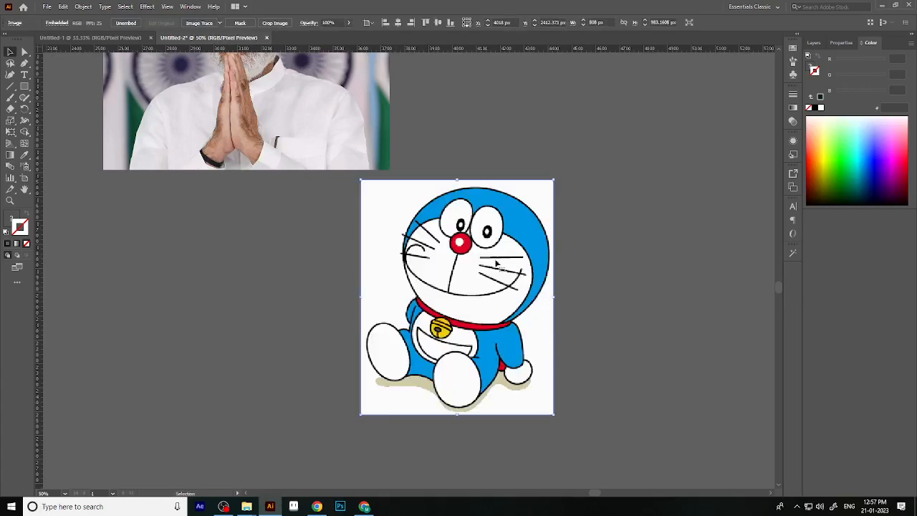
Try the Technical Drawing tracing preset on the Doraemon picture and undo it.
click(222, 24)
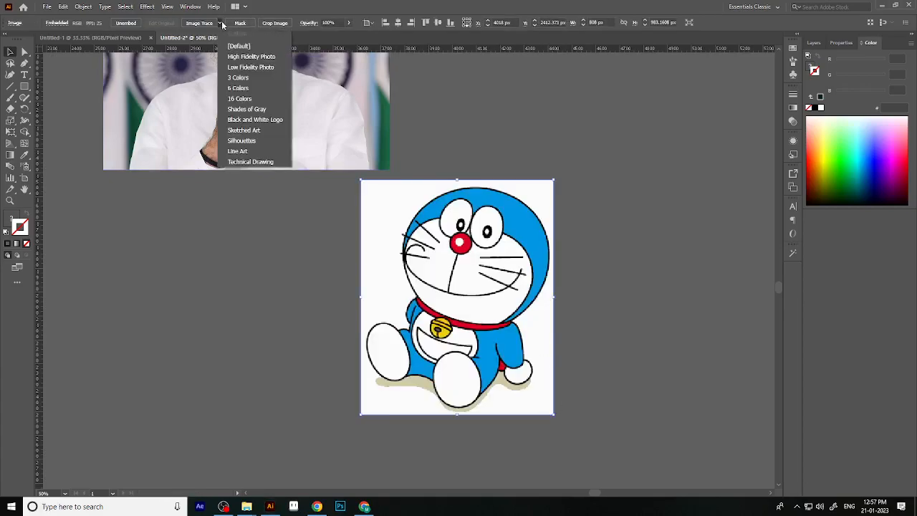
click(249, 165)
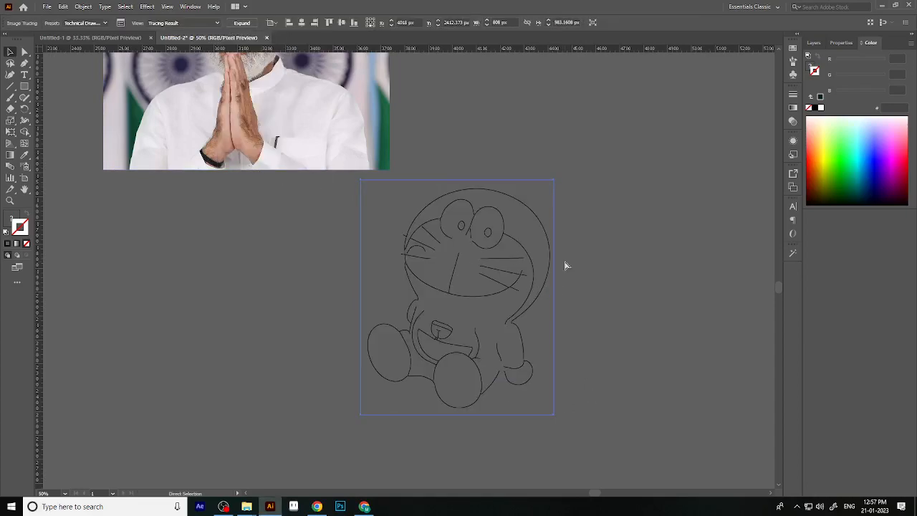
key(ctrl+z)
Move the Doraemon picture up to sit beside the portrait photo.
click(597, 322)
scroll(530, 304, down, 2)
drag(528, 312, 558, 212)
Examine the outlines of Doraemon's face, eyes and whiskers in the untraced picture up close.
scroll(559, 183, up, 2)
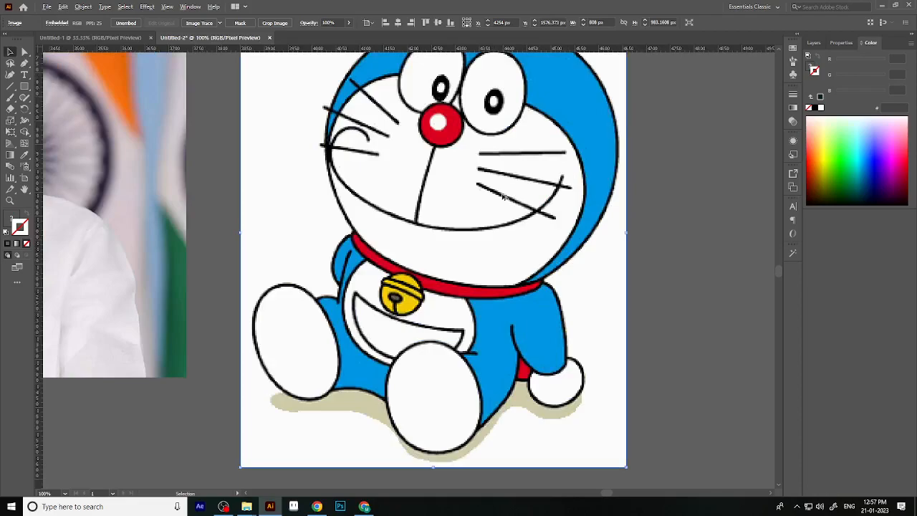
scroll(540, 183, down, 3)
scroll(540, 184, up, 3)
scroll(429, 323, down, 1)
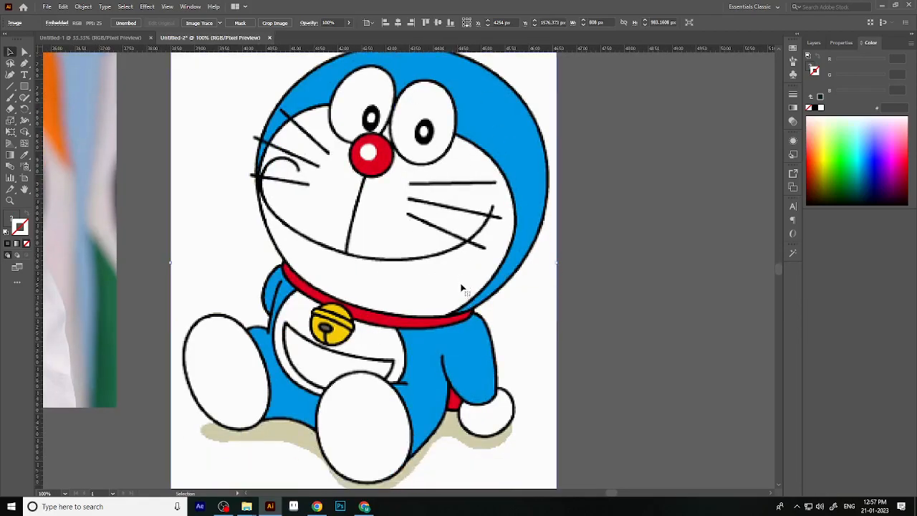
scroll(460, 152, up, 3)
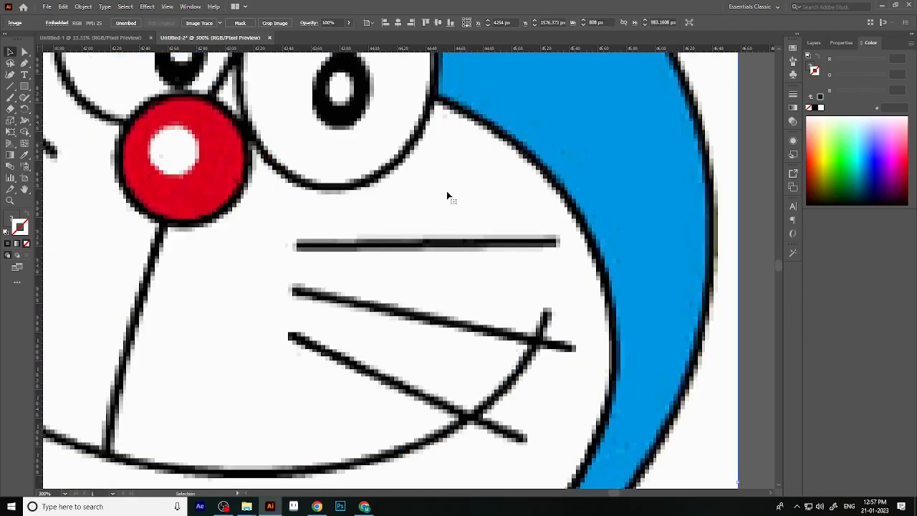
scroll(473, 175, down, 1)
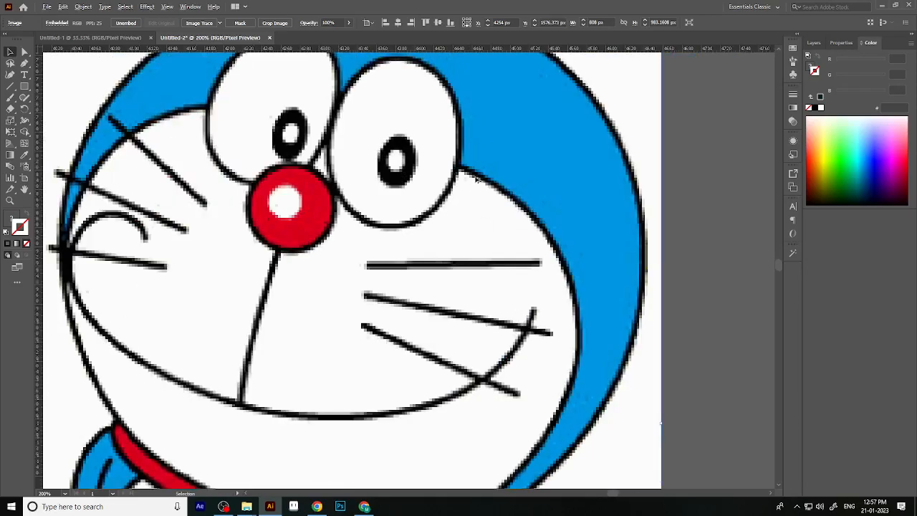
scroll(478, 168, up, 1)
scroll(561, 264, down, 1)
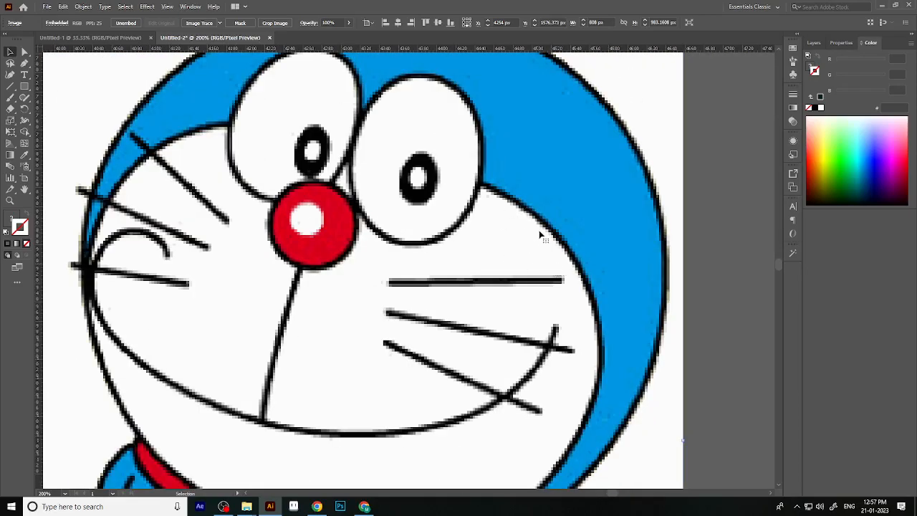
scroll(600, 300, down, 1)
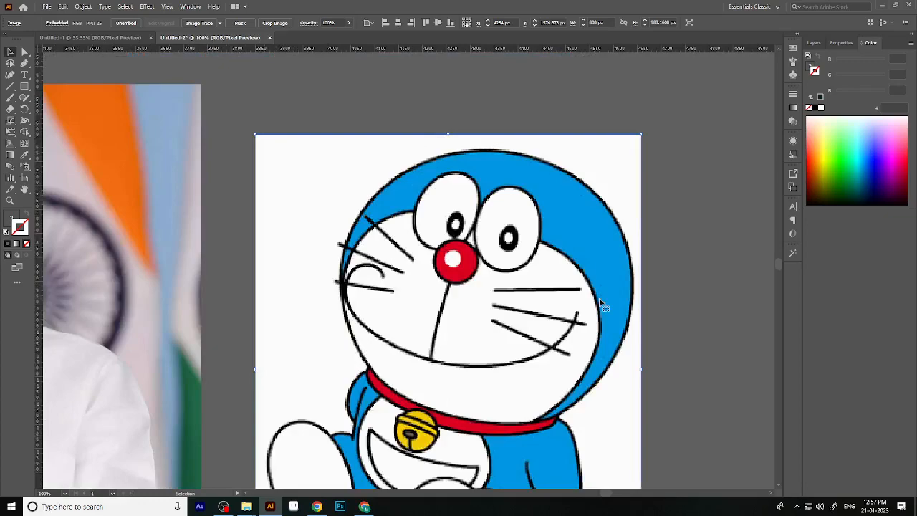
scroll(601, 301, down, 2)
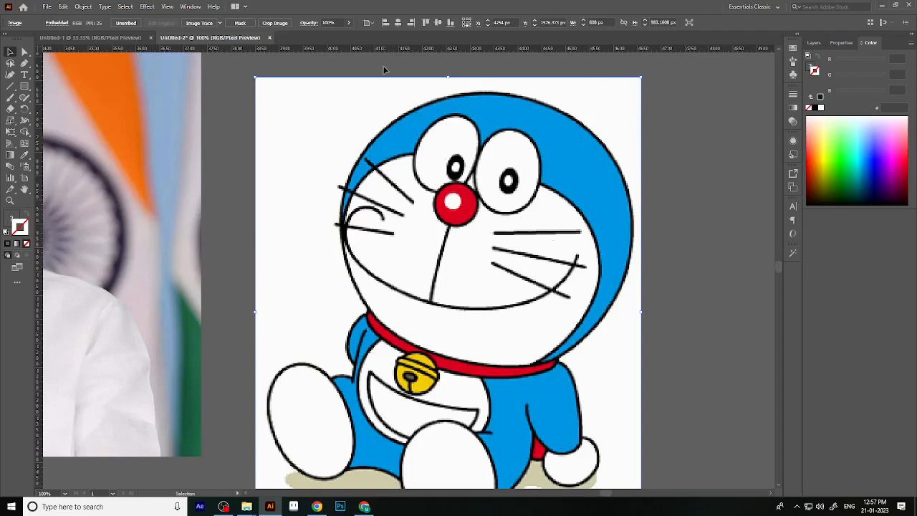
Trace the Doraemon picture with the 6 Colors preset and deselect it.
click(219, 24)
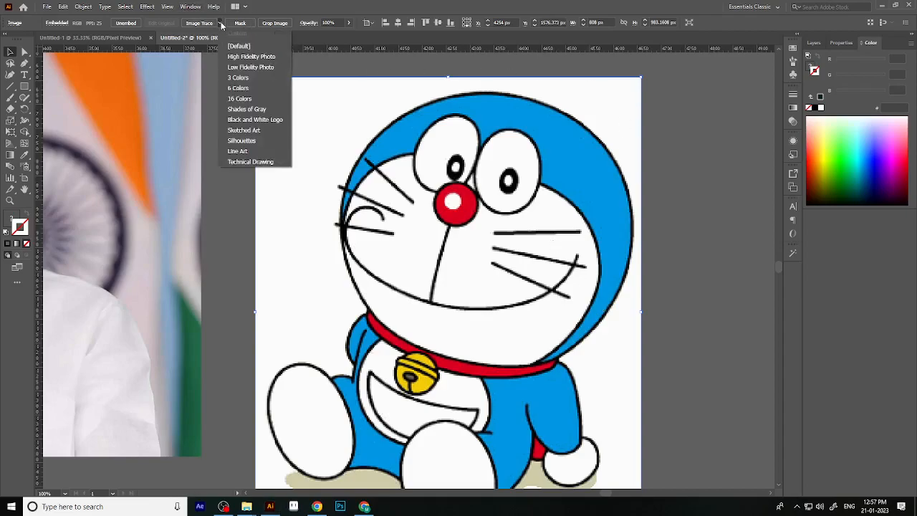
click(237, 89)
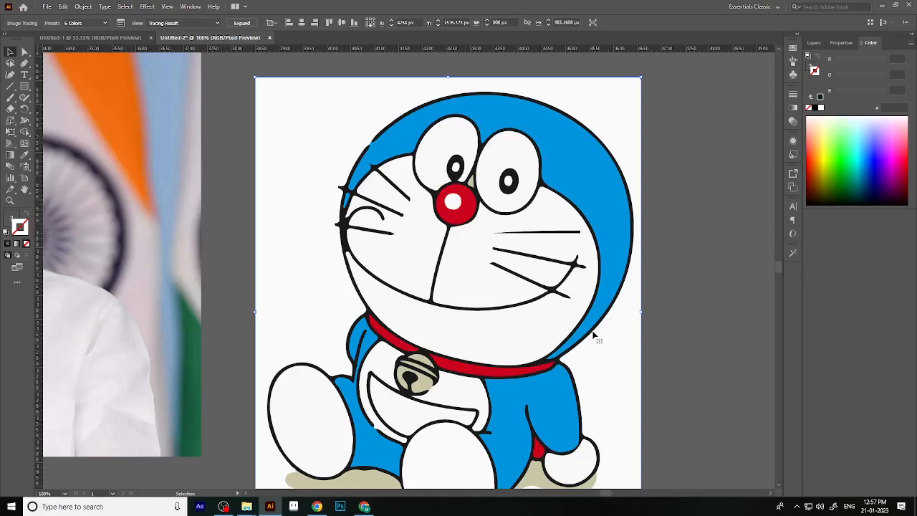
scroll(593, 335, down, 3)
click(16, 52)
click(395, 174)
Delete the traced Doraemon picture and the portrait photo.
mouse_move(658, 456)
mouse_down()
mouse_move(599, 380)
mouse_move(472, 160)
mouse_up()
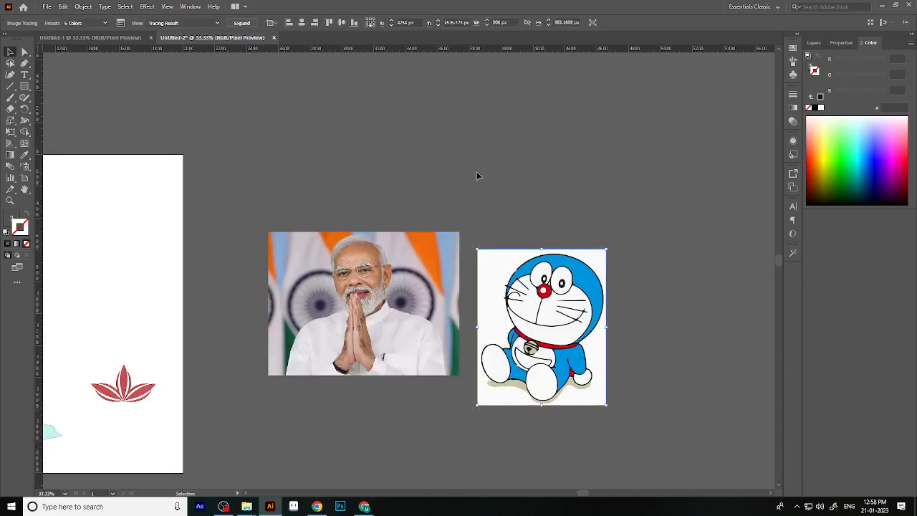
key(Delete)
click(412, 346)
key(Delete)
Scale the red lotus down to about 270 by 156 px and move it up beside the dress's upper half.
scroll(425, 278, down, 1)
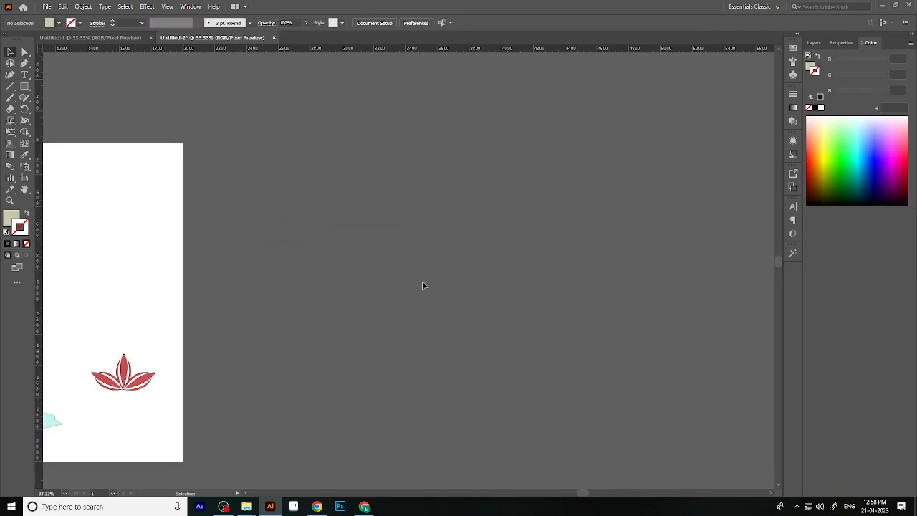
scroll(425, 278, down, 1)
scroll(402, 272, down, 1)
scroll(215, 350, down, 2)
scroll(212, 333, up, 1)
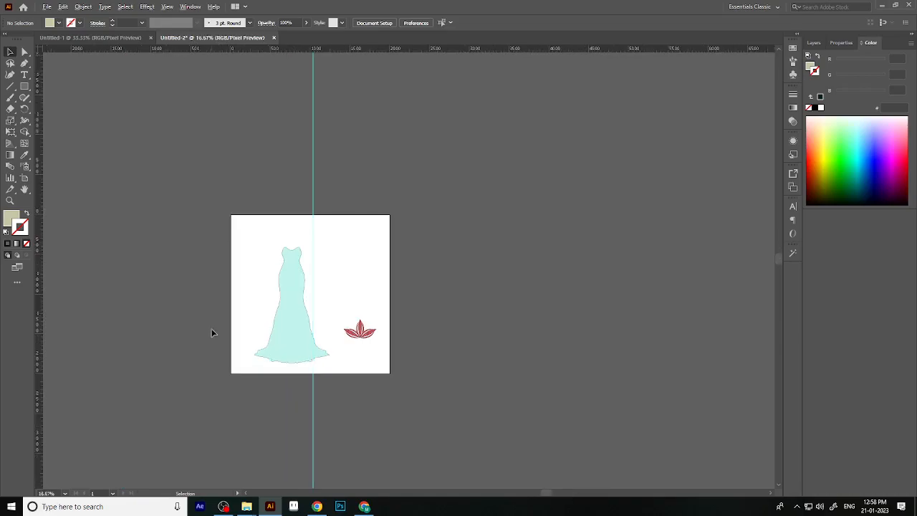
scroll(249, 340, up, 1)
scroll(285, 344, up, 1)
drag(530, 267, 491, 207)
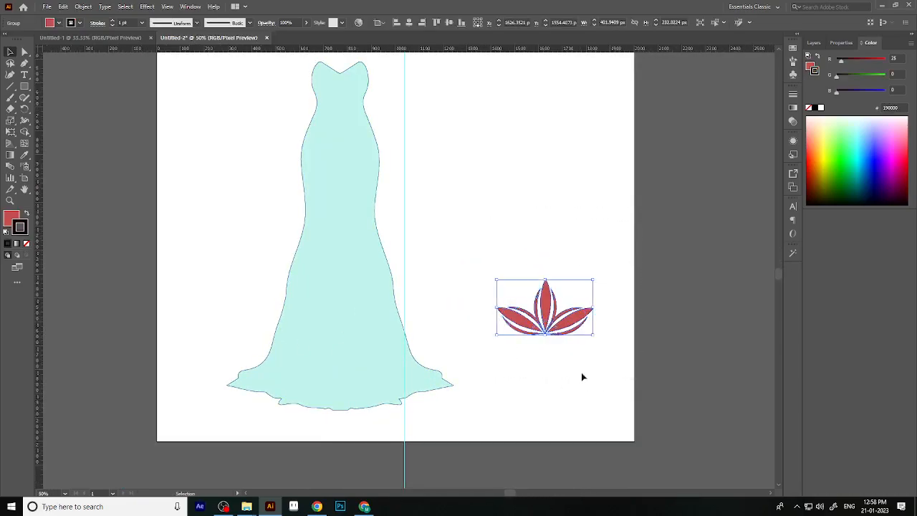
drag(593, 336, 579, 323)
scroll(567, 299, up, 2)
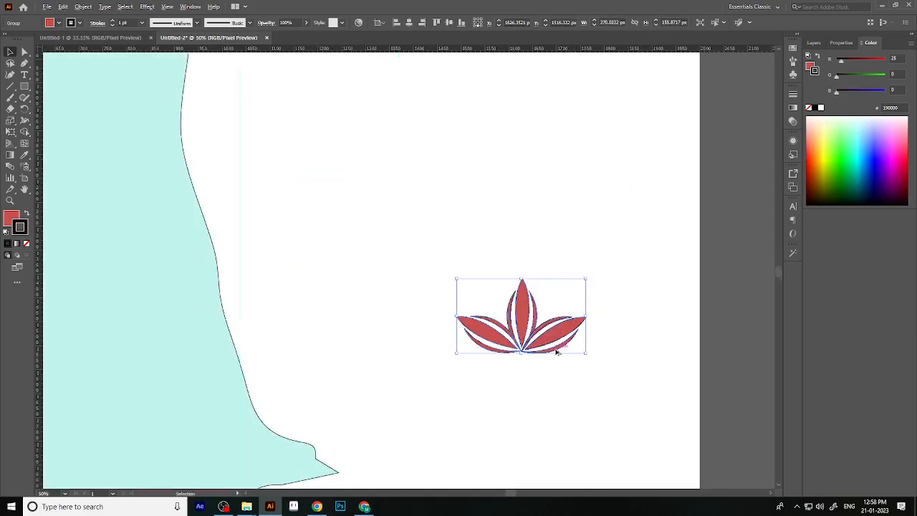
scroll(551, 351, down, 3)
drag(532, 348, 468, 225)
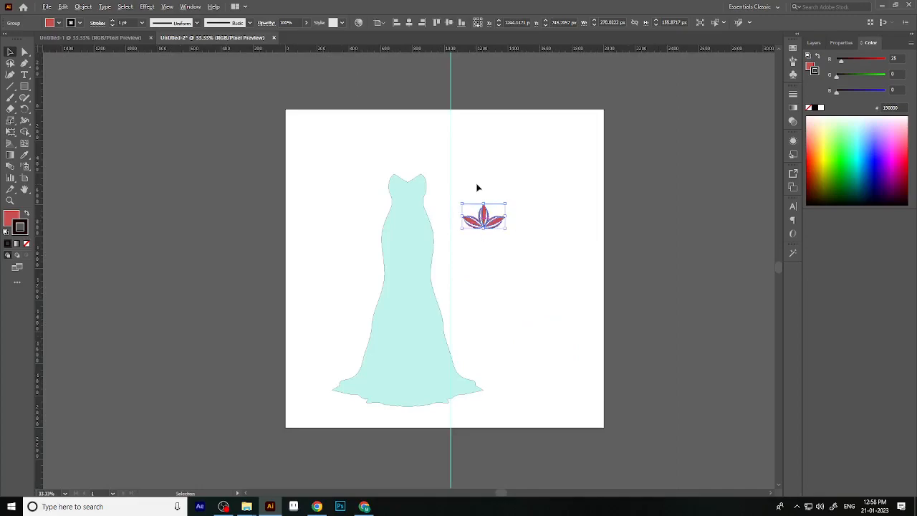
Change the dress's fill to orange, d67d3a, and deselect it.
scroll(471, 213, up, 3)
click(308, 352)
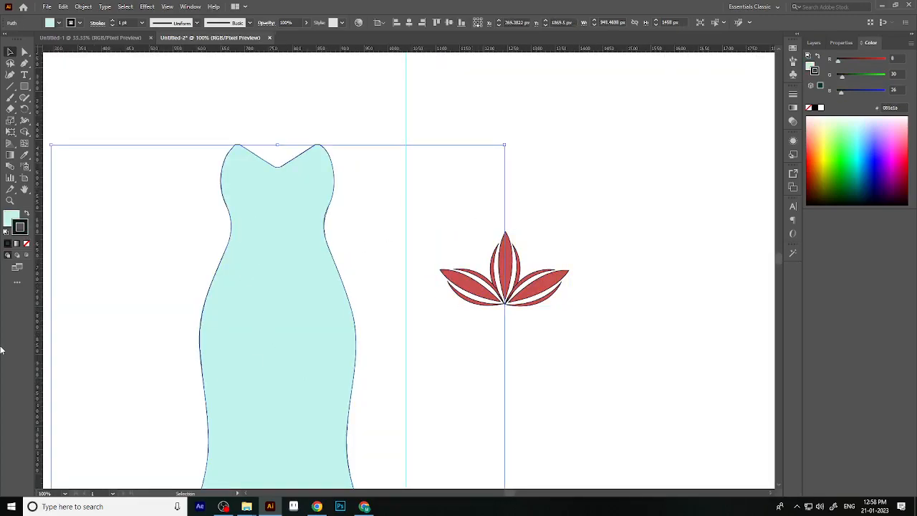
click(10, 217)
click(594, 163)
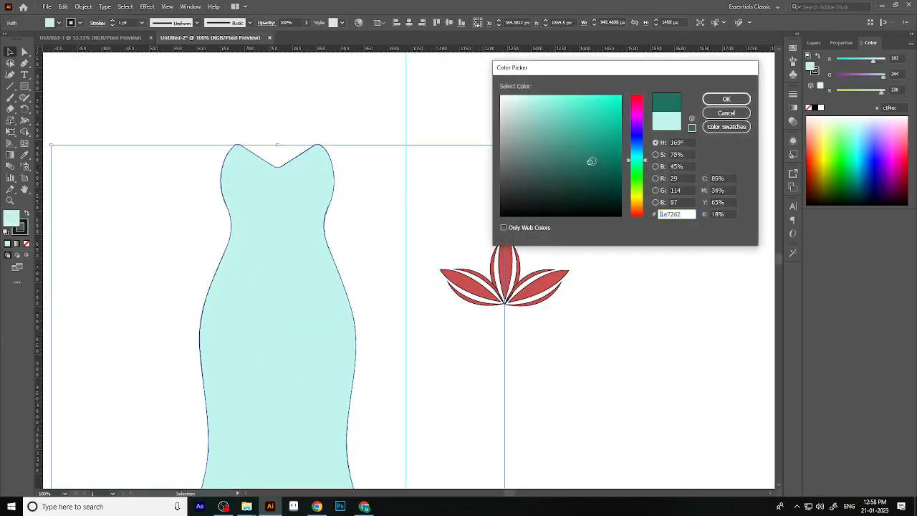
click(640, 155)
drag(641, 158, 640, 212)
drag(604, 149, 588, 114)
click(726, 99)
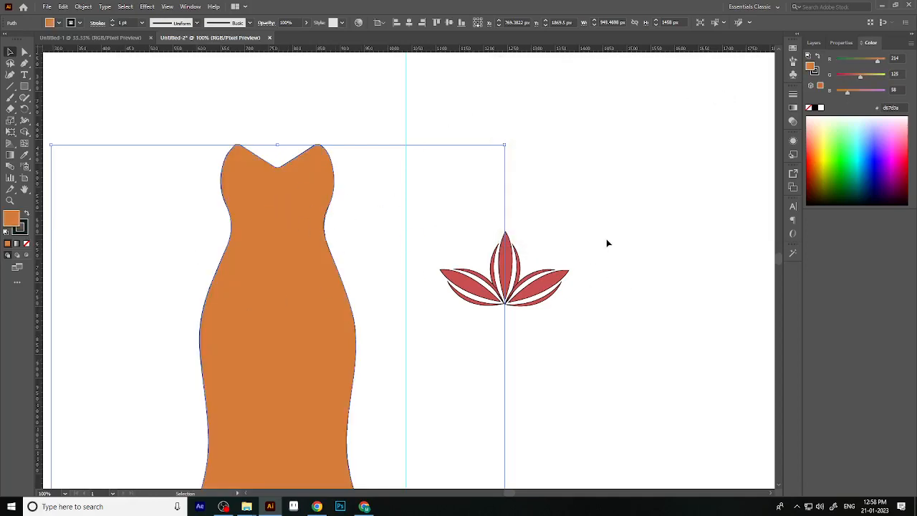
click(628, 259)
Scale the red lotus group down proportionally to about 81 by 47 px.
scroll(387, 251, down, 2)
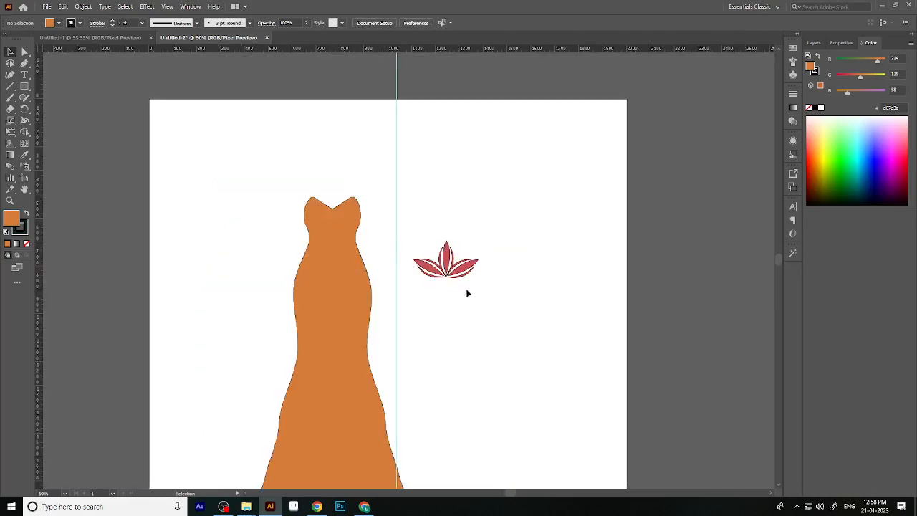
click(447, 265)
scroll(442, 271, up, 2)
drag(515, 285, 473, 261)
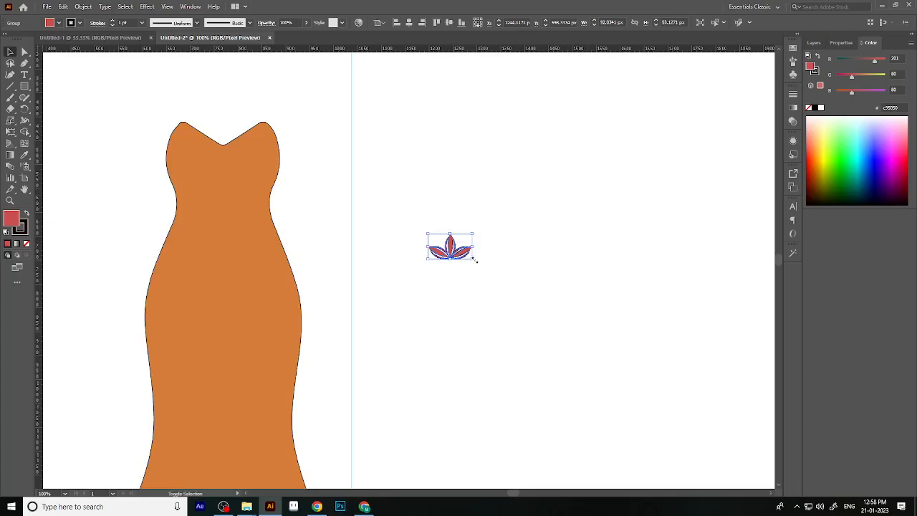
drag(475, 260, 471, 258)
click(461, 242)
click(450, 258)
Enlarge the lotus to about 346 px wide and scale it back down to about 193 px wide.
scroll(464, 261, up, 3)
scroll(462, 265, up, 1)
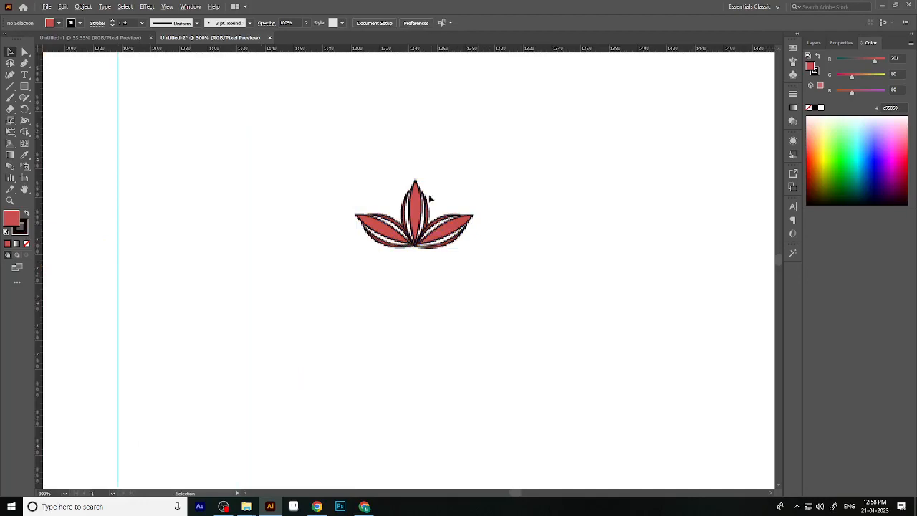
scroll(428, 200, up, 1)
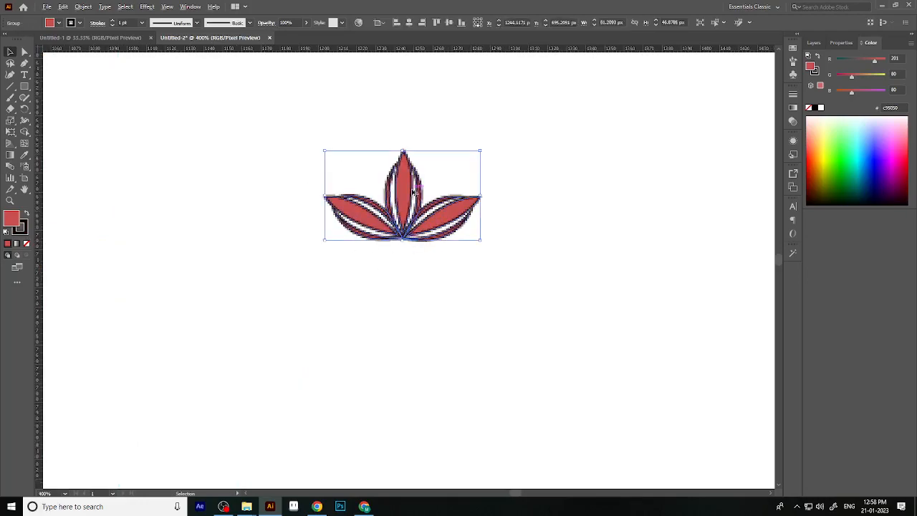
scroll(450, 242, up, 1)
scroll(471, 263, down, 2)
drag(473, 230, 660, 405)
click(627, 401)
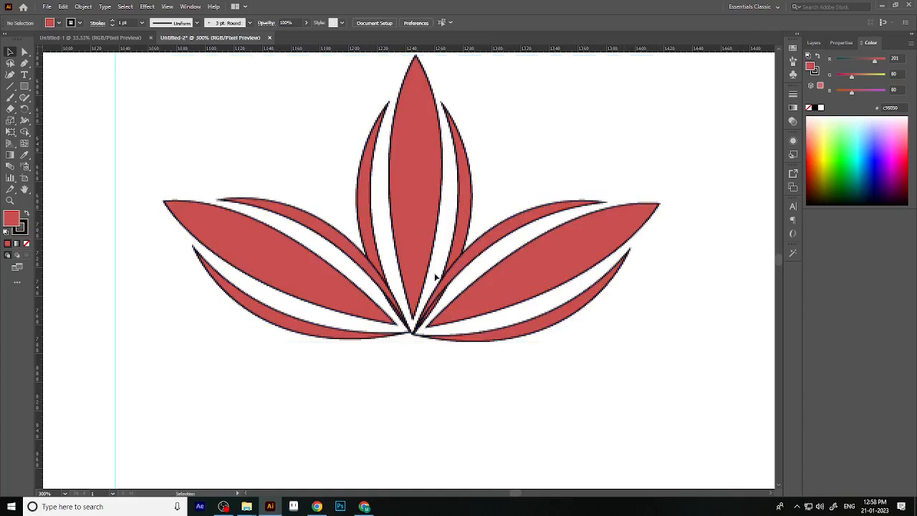
click(582, 295)
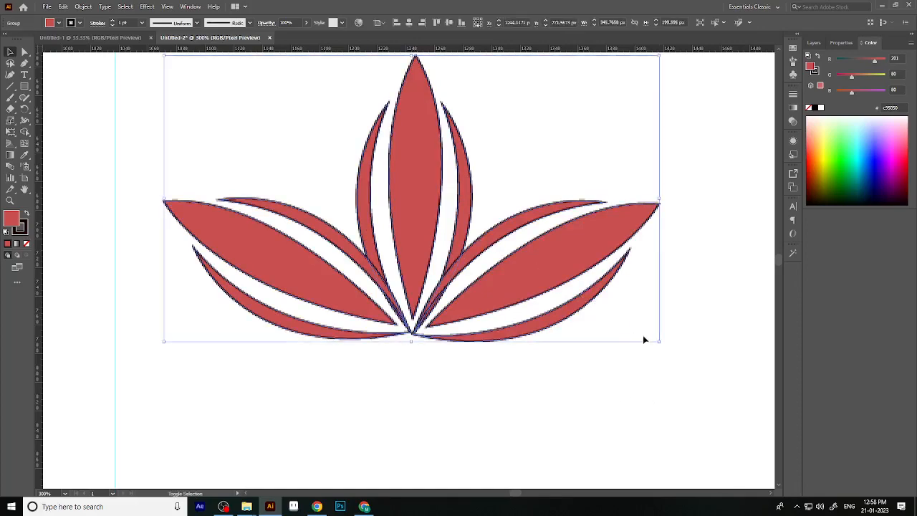
drag(660, 341, 549, 278)
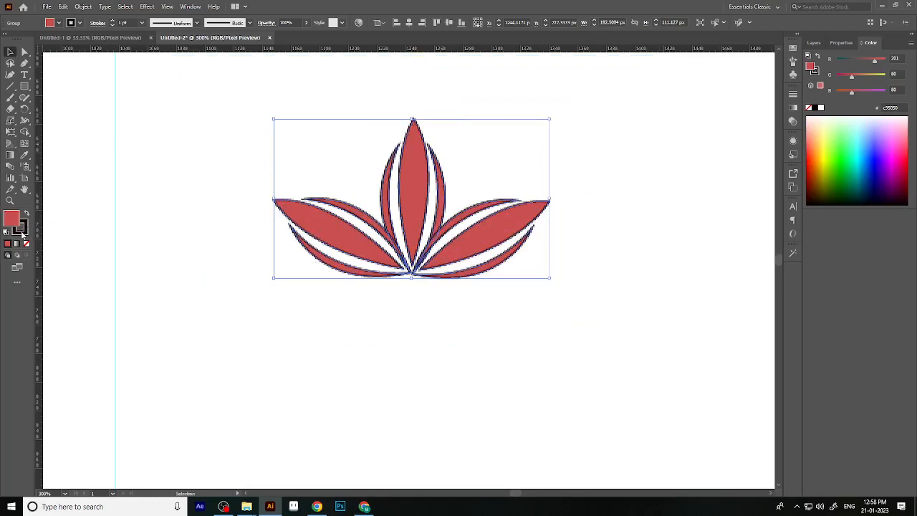
Reduce the red lotus's stroke weight to 0.5 pt and deselect it to check the thinner outline.
click(111, 26)
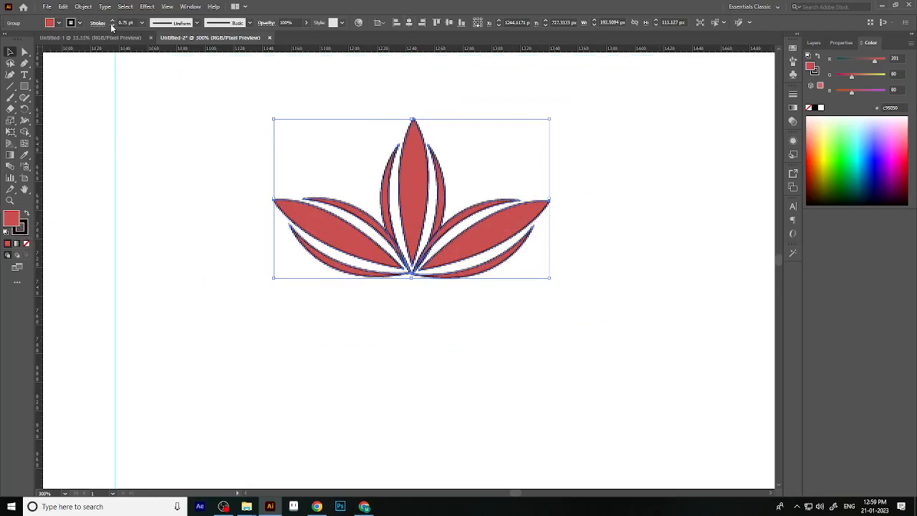
click(592, 173)
click(467, 219)
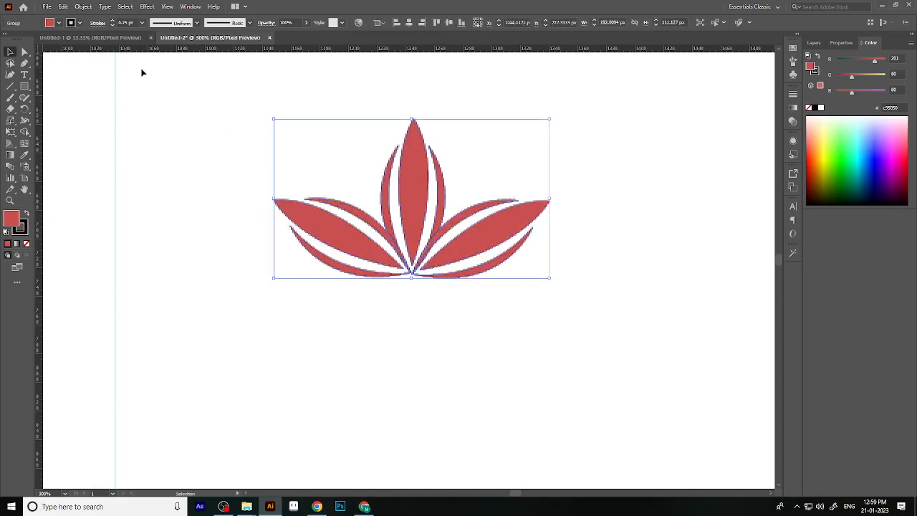
click(112, 20)
click(635, 121)
scroll(479, 293, up, 1)
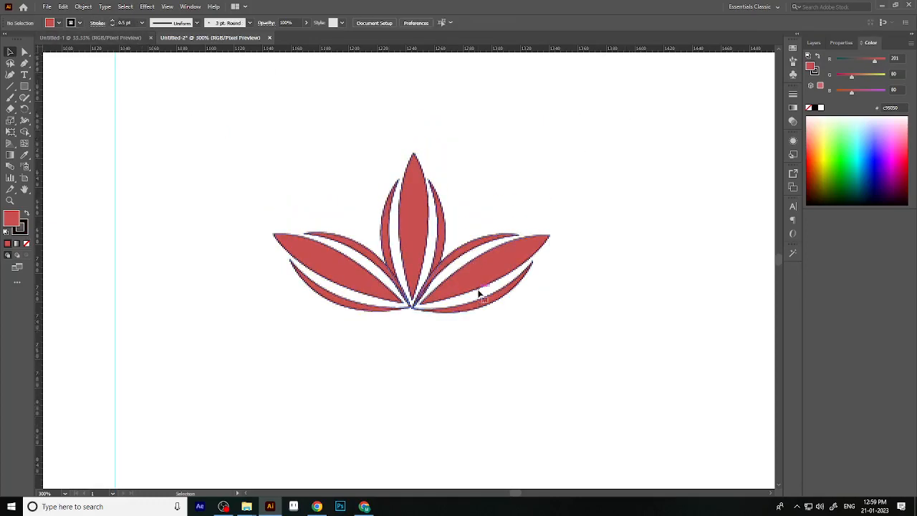
click(478, 290)
scroll(513, 352, down, 1)
click(497, 362)
scroll(492, 317, down, 1)
click(442, 256)
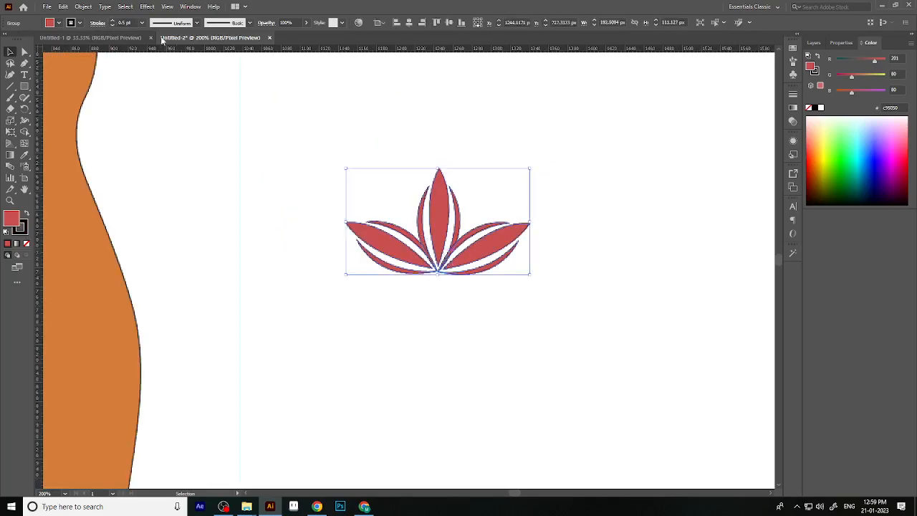
click(191, 7)
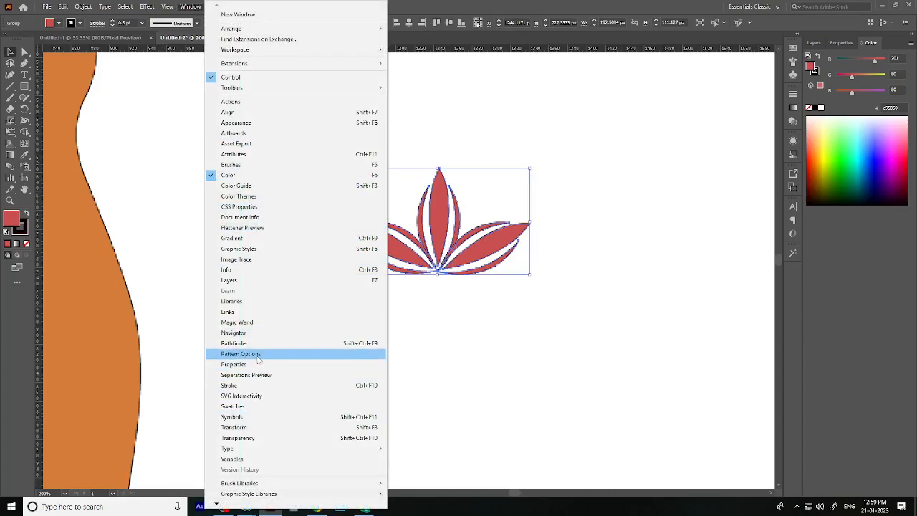
click(258, 357)
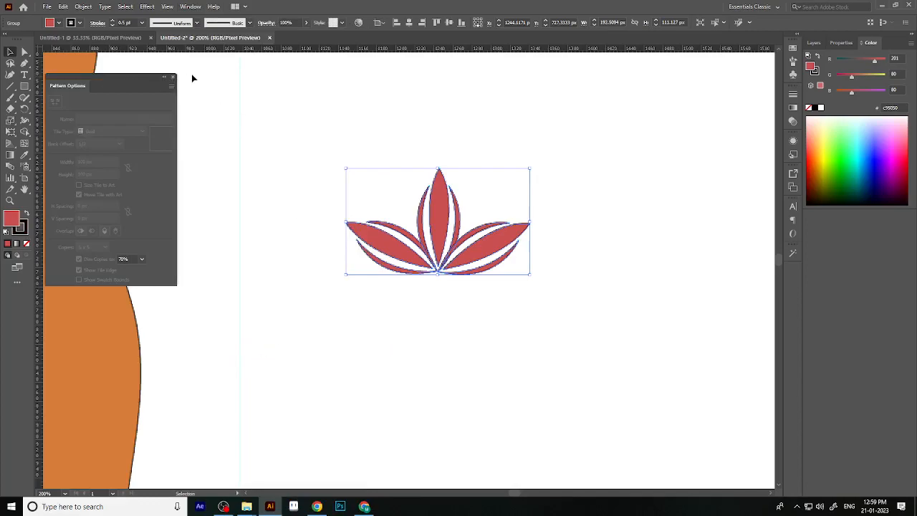
drag(100, 85, 633, 127)
double_click(480, 256)
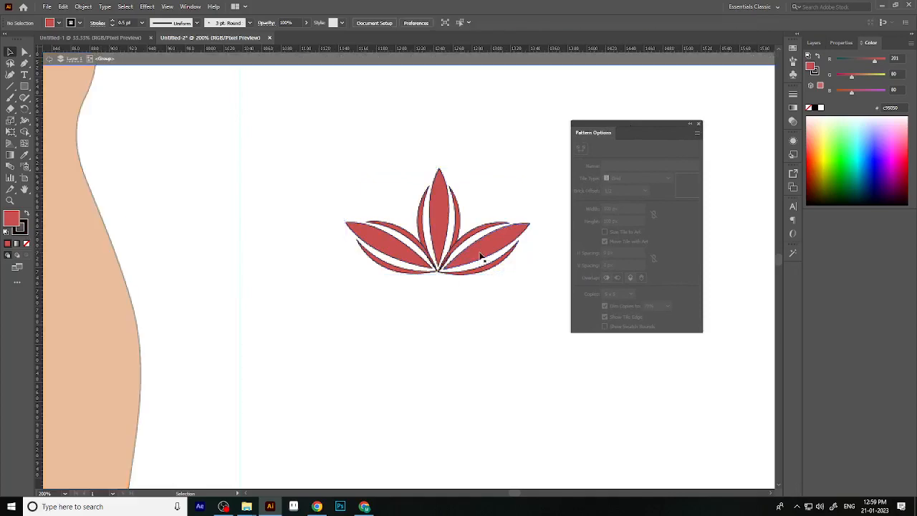
click(481, 256)
click(698, 124)
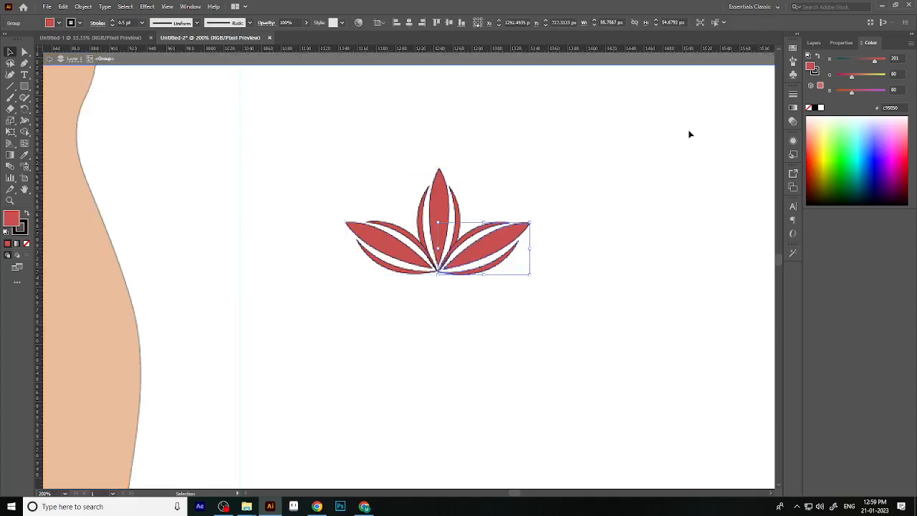
Examine the symbol libraries and symbol commands, and leave the lotus group's isolation mode.
click(792, 95)
click(791, 97)
click(793, 74)
click(675, 219)
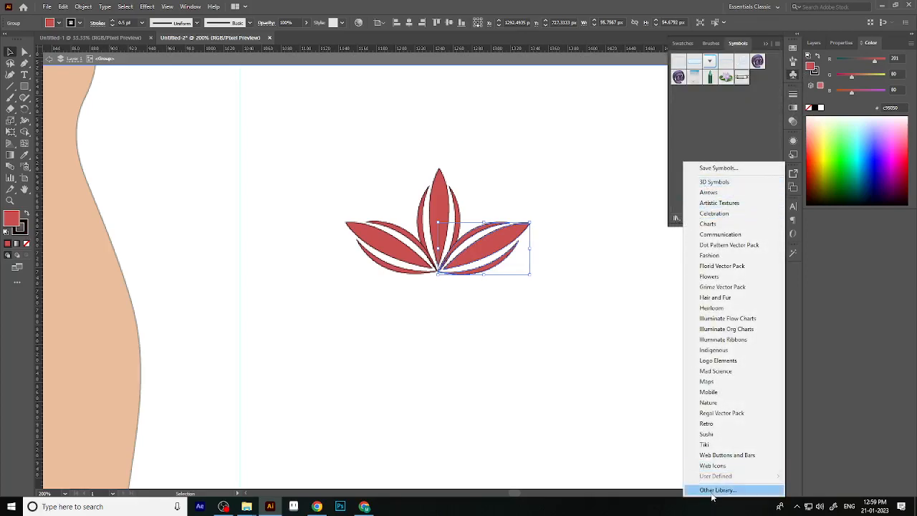
click(671, 260)
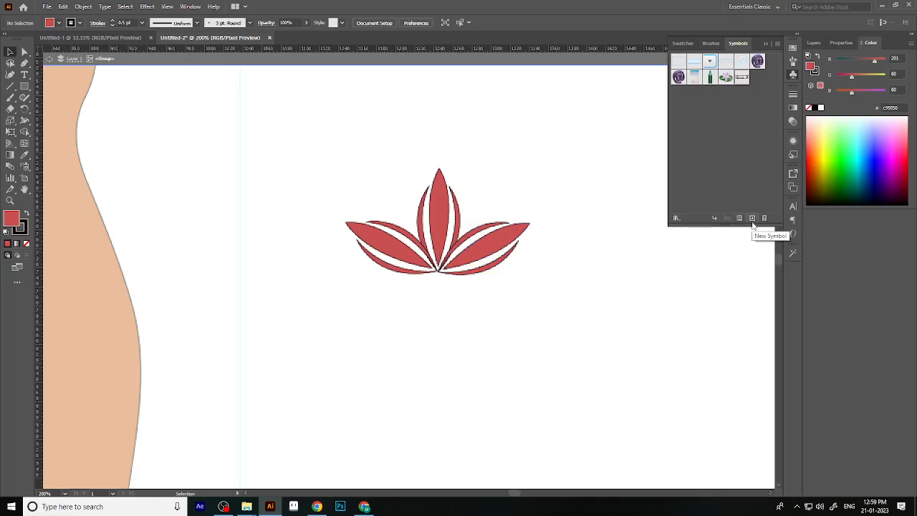
click(777, 44)
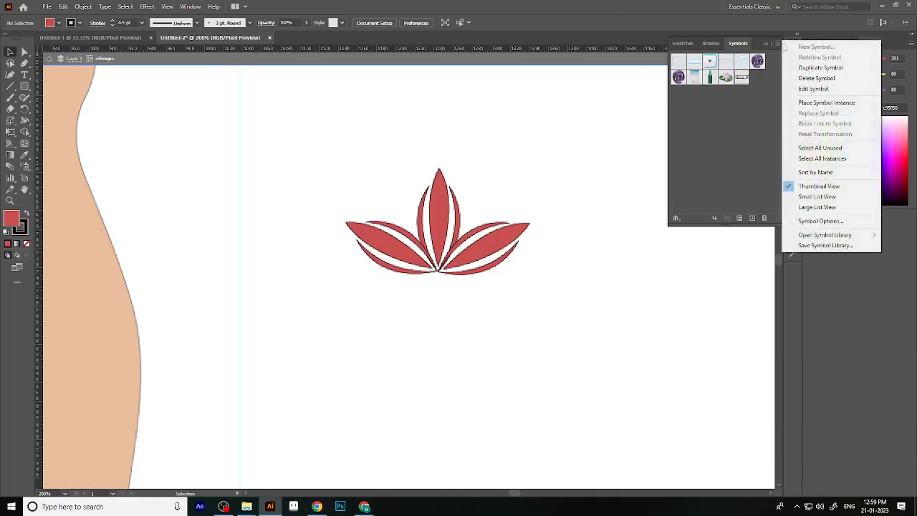
click(780, 46)
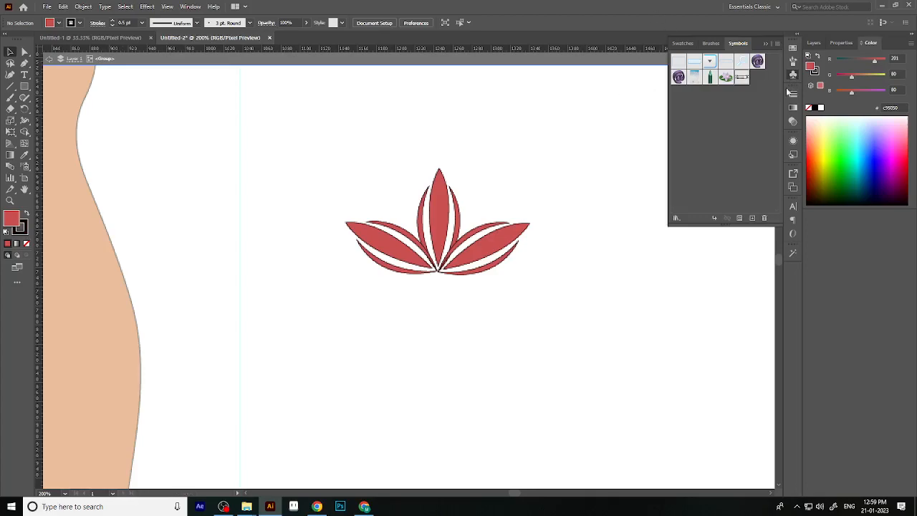
click(774, 39)
double_click(277, 123)
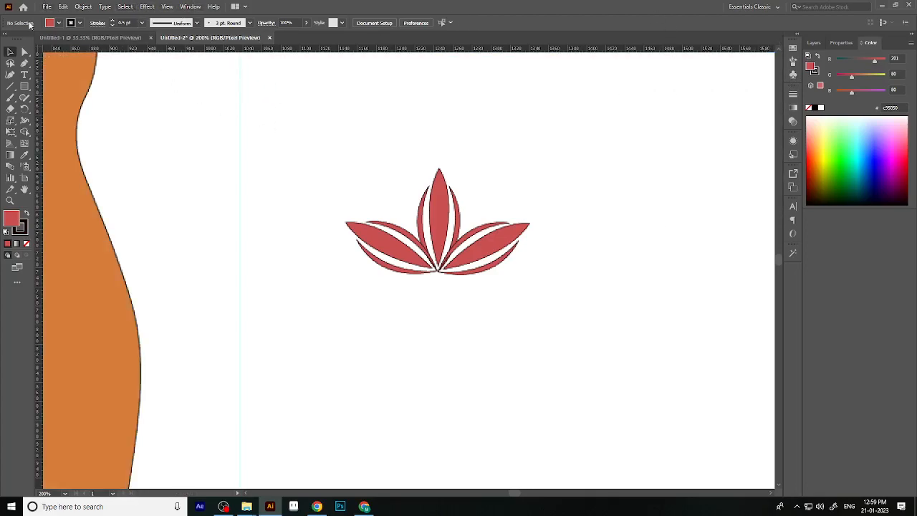
Look through the available effects, view options and swatch libraries.
click(147, 6)
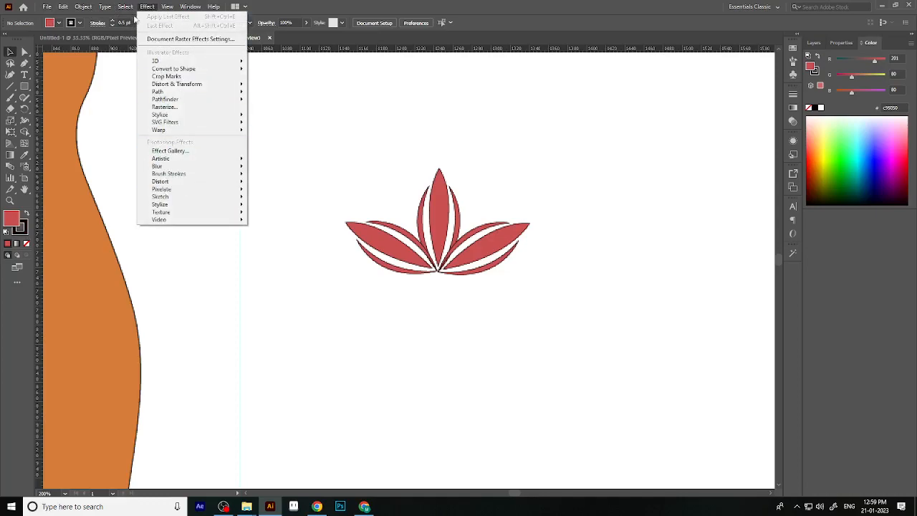
click(146, 7)
click(168, 7)
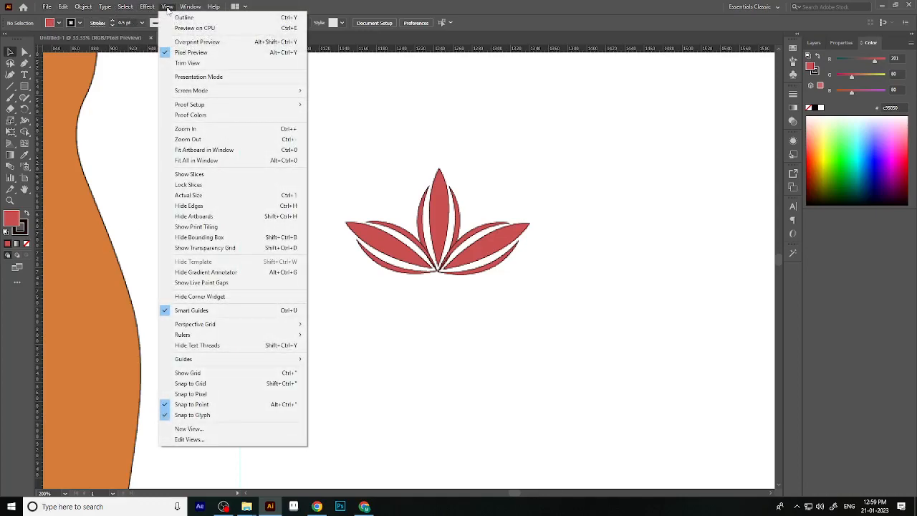
click(169, 7)
click(190, 7)
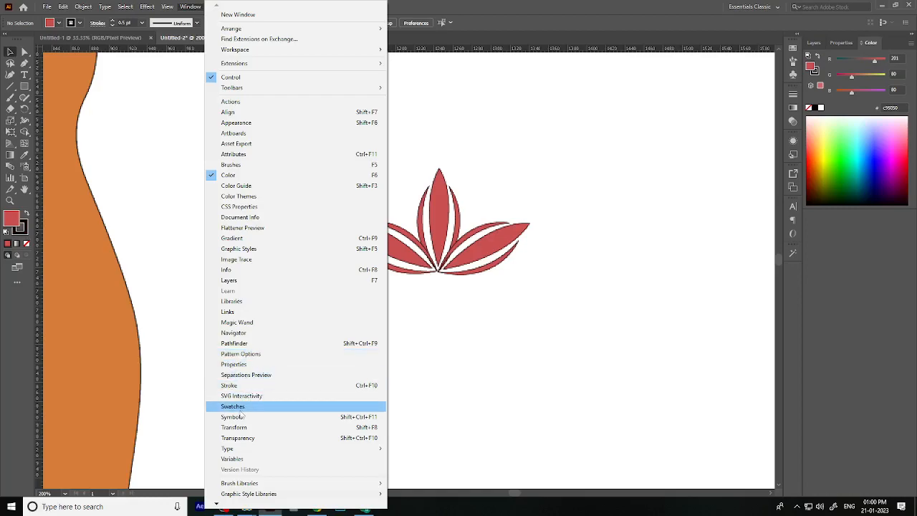
mouse_move(217, 506)
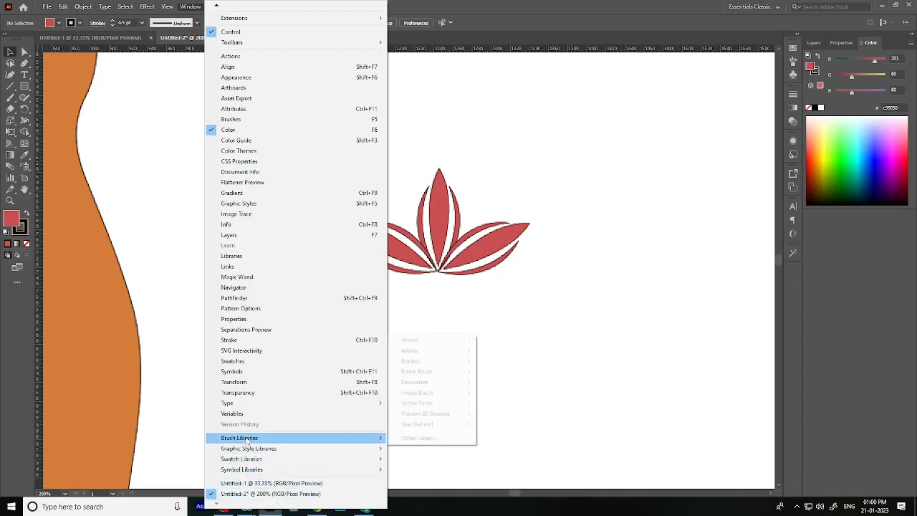
click(253, 363)
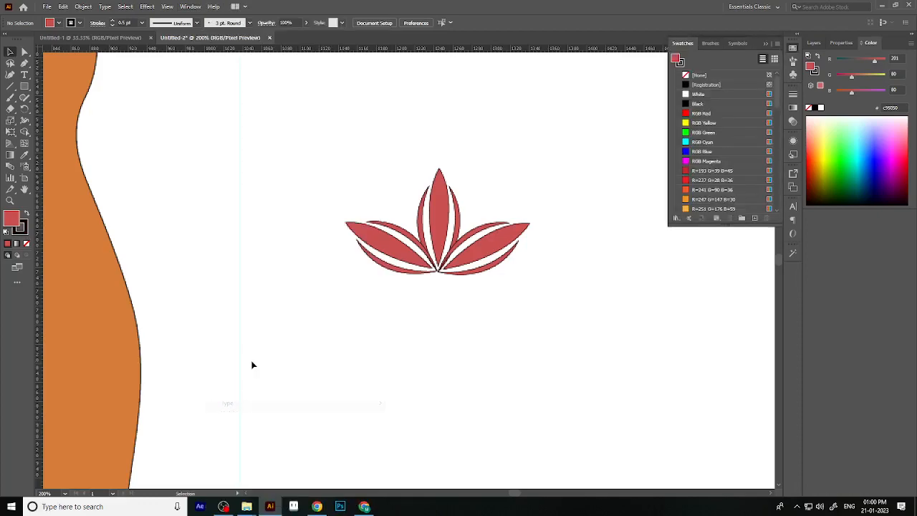
click(675, 218)
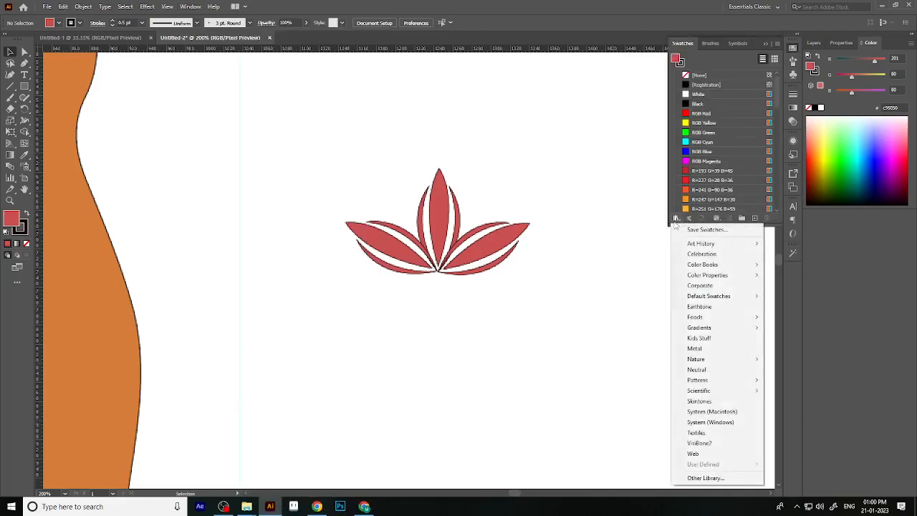
click(765, 43)
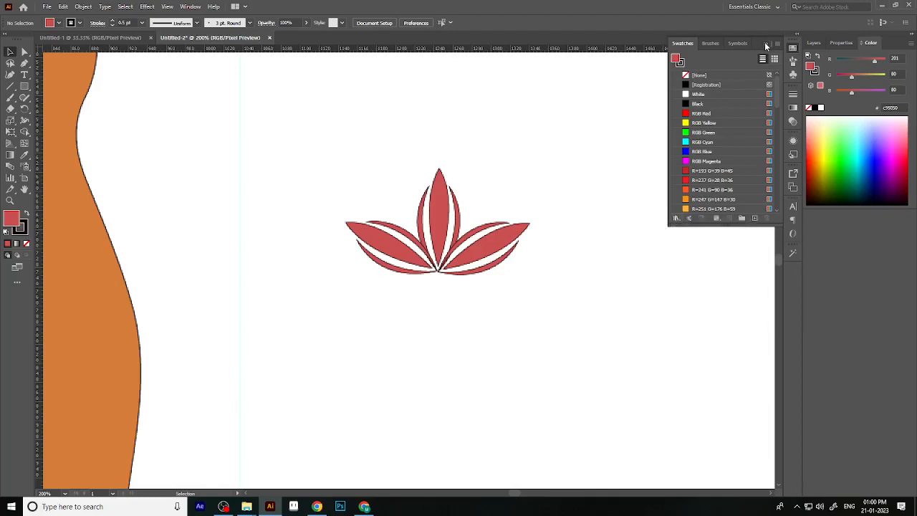
Make a pattern from the orange dress and turn off the recurring notice about new patterns.
click(453, 263)
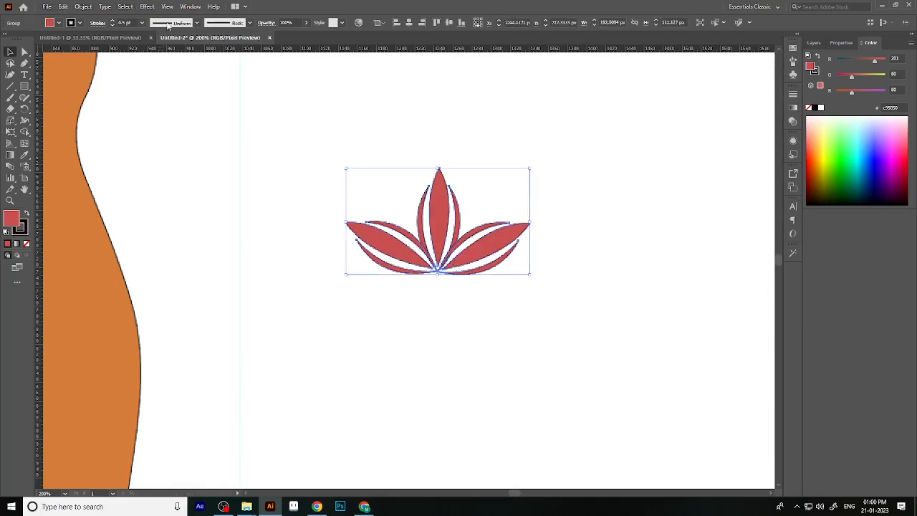
click(69, 192)
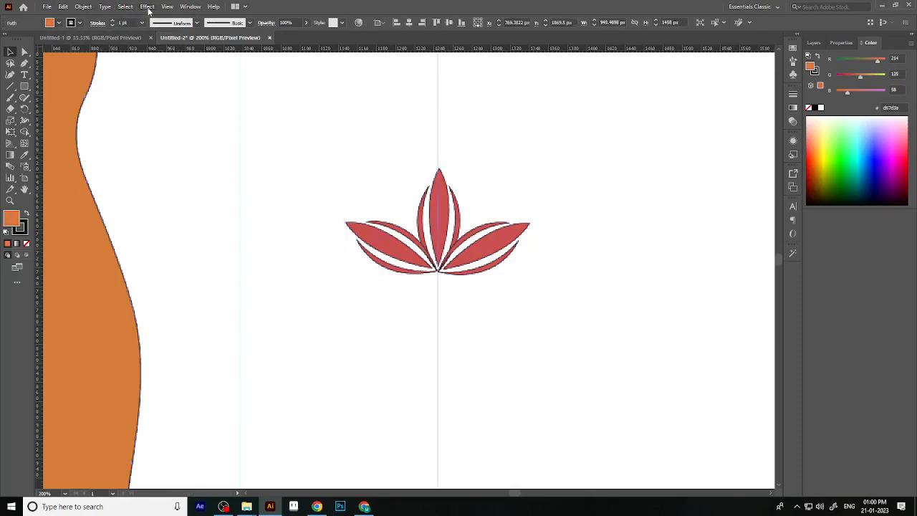
click(190, 6)
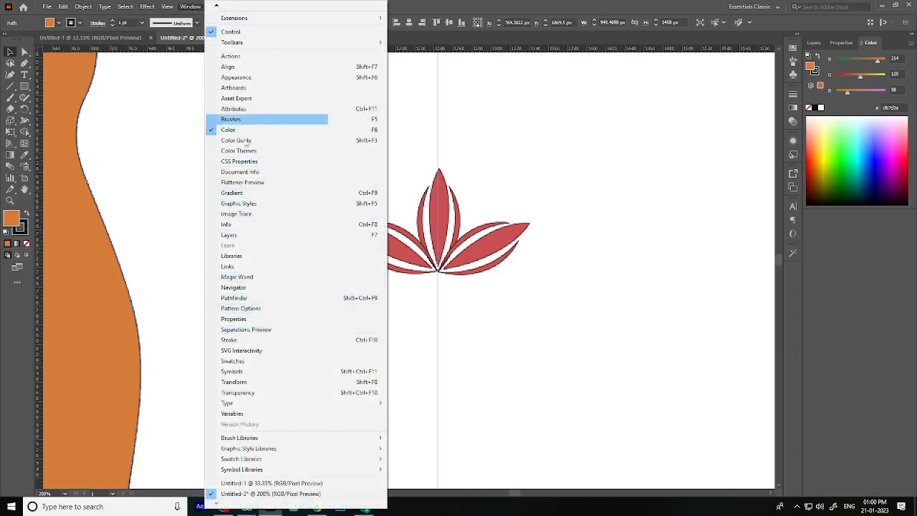
click(250, 309)
click(696, 135)
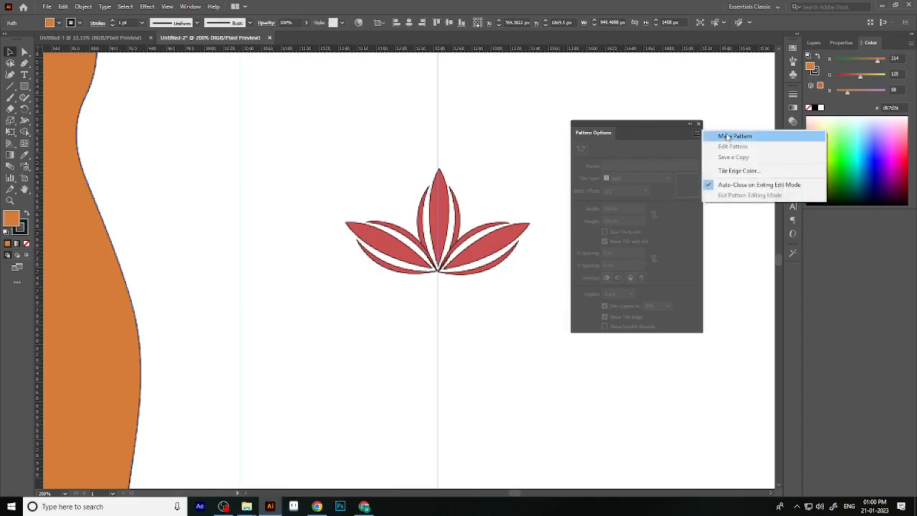
click(728, 137)
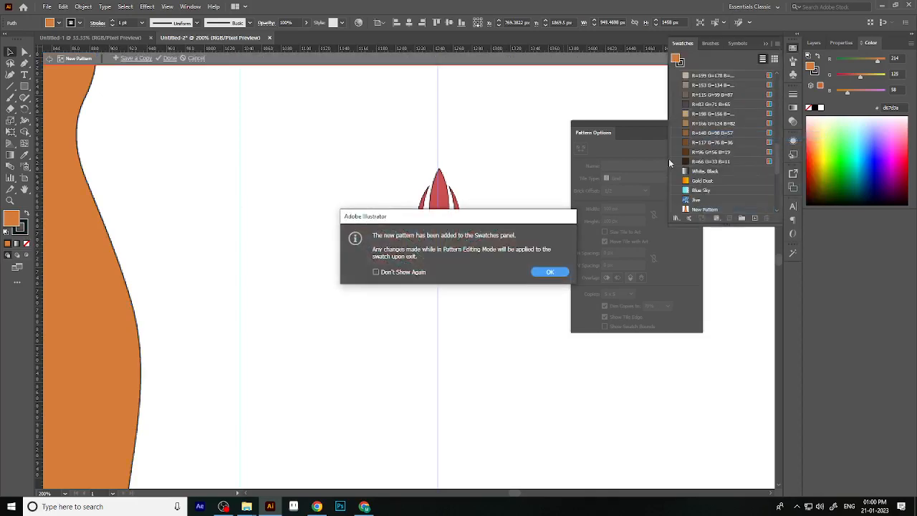
click(376, 272)
click(550, 271)
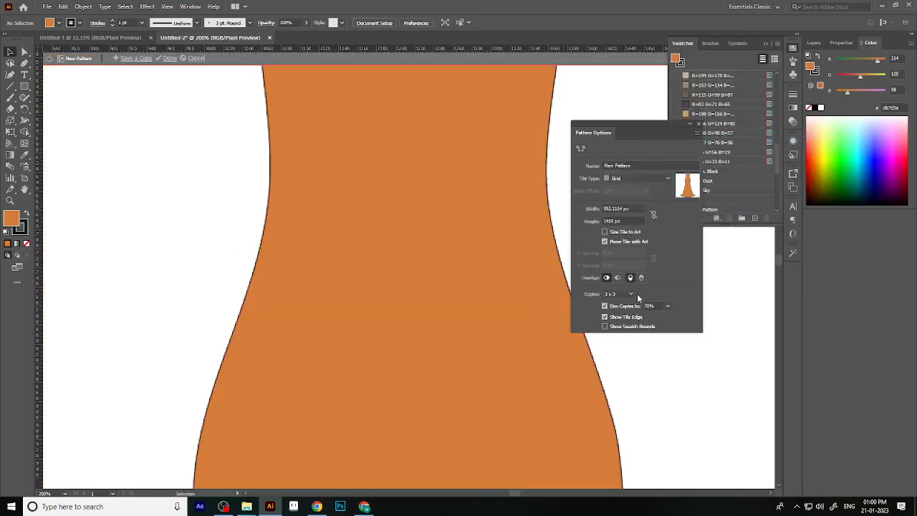
Close the dress pattern's options and leave pattern editing mode to return to the artboard.
click(765, 45)
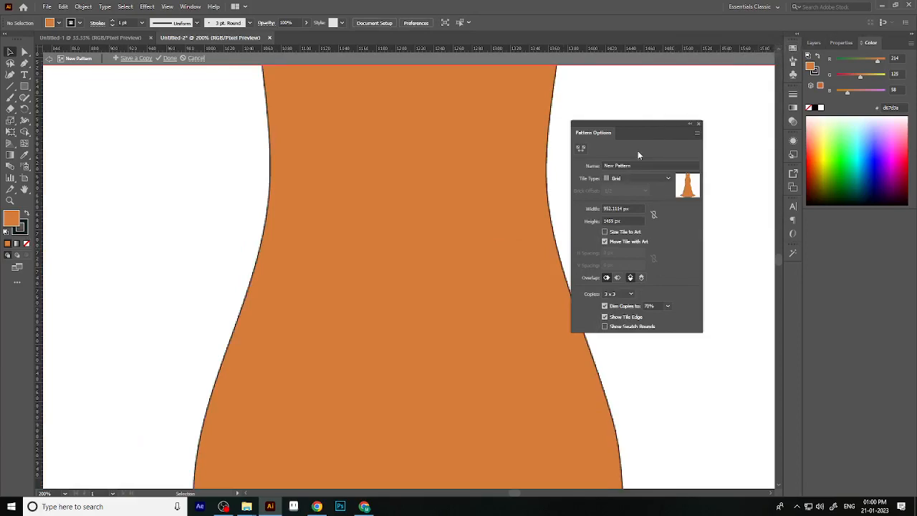
click(698, 124)
scroll(280, 344, down, 5)
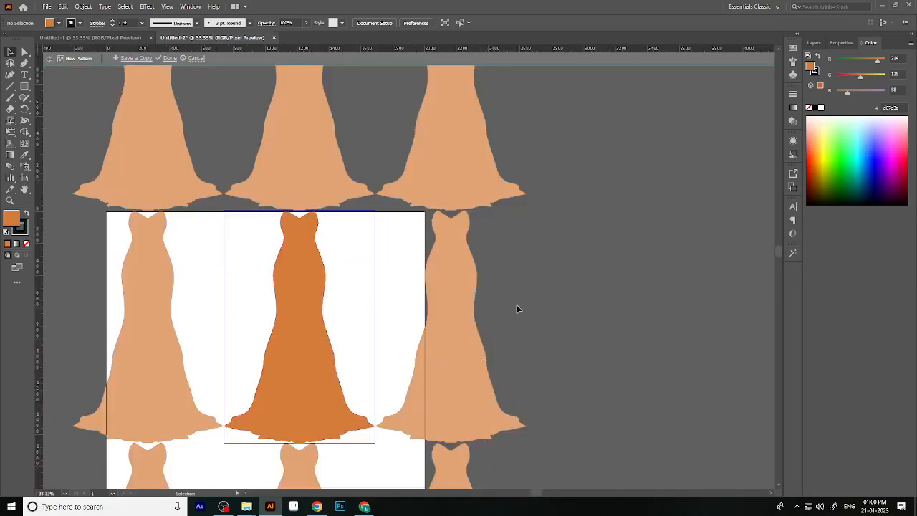
double_click(517, 305)
scroll(489, 310, down, 1)
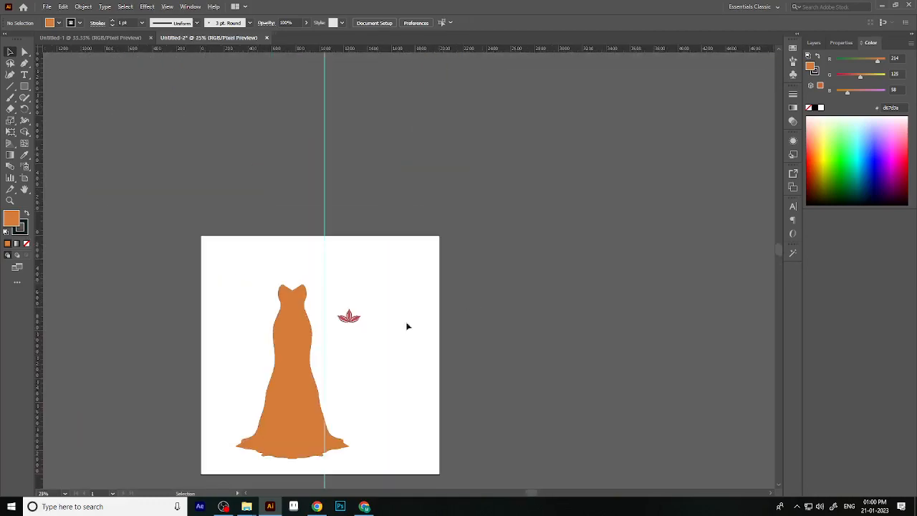
Make a new pattern from the red lotus group using the pattern options.
click(353, 318)
scroll(352, 322, up, 2)
scroll(358, 329, up, 2)
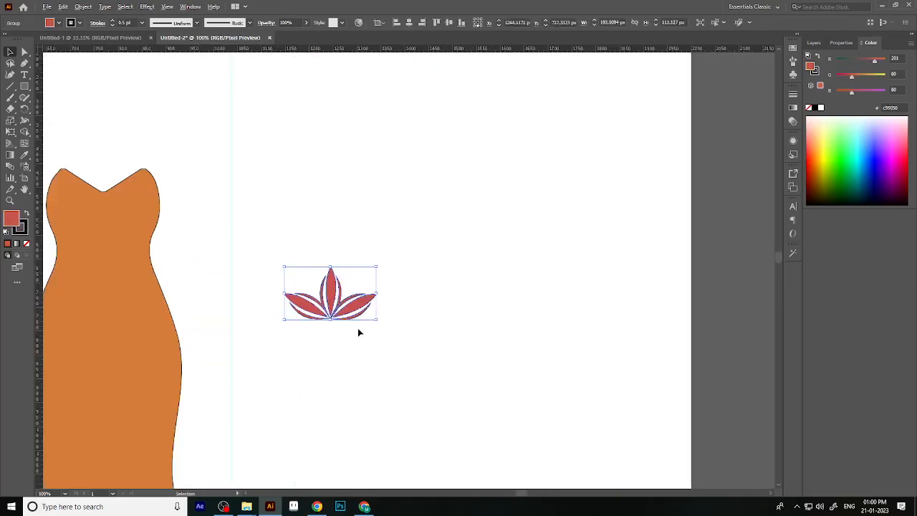
click(187, 9)
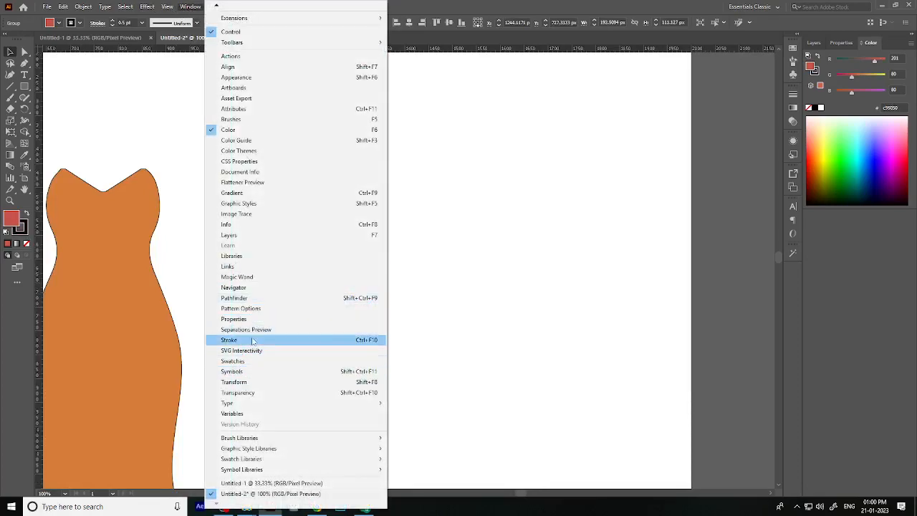
click(244, 308)
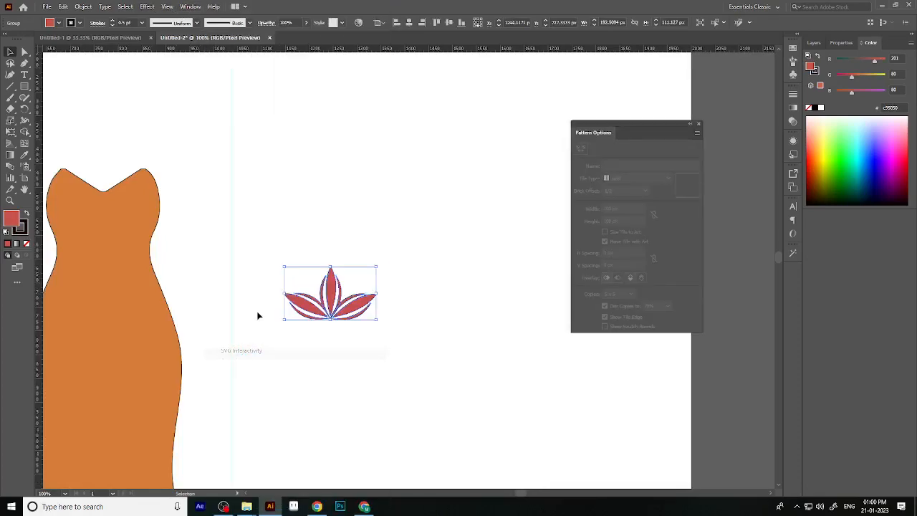
click(698, 134)
click(727, 137)
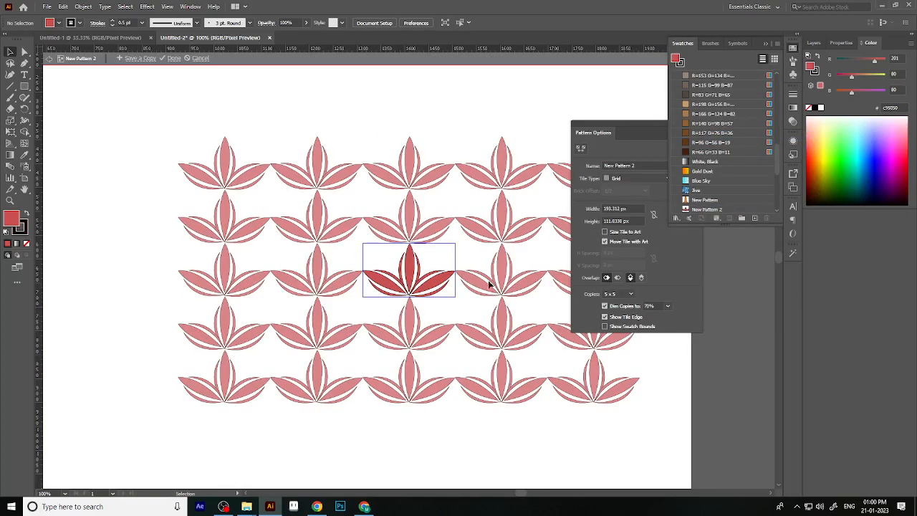
Try the Brick by Row, Brick by Column, Hex by Column and Hex by Row tile types on the lotus pattern.
click(765, 44)
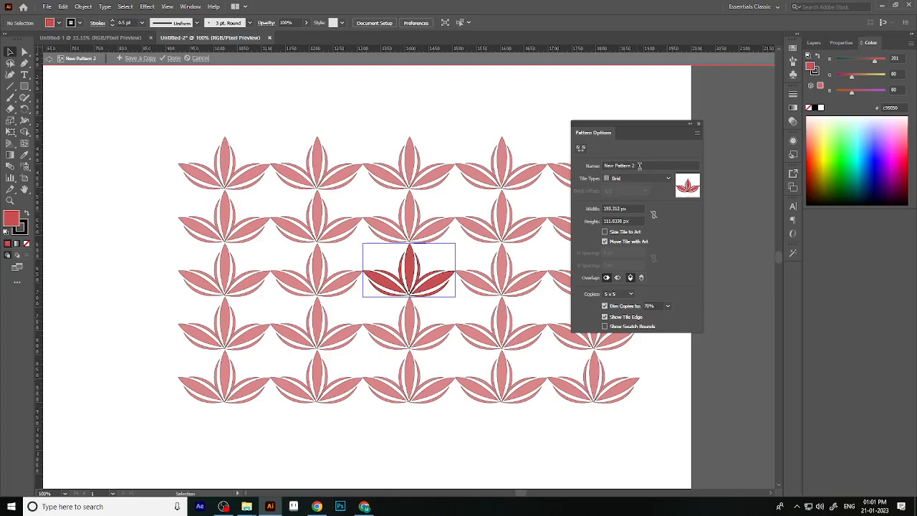
click(643, 177)
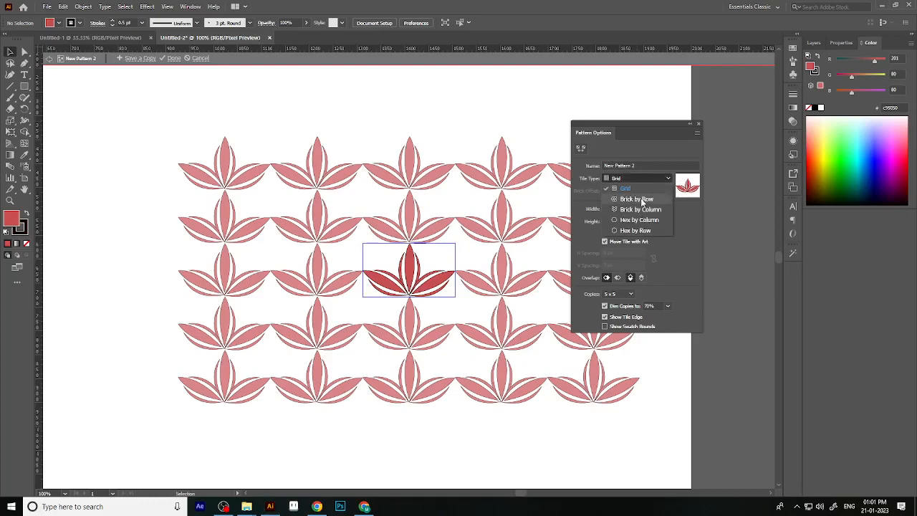
click(641, 197)
click(644, 178)
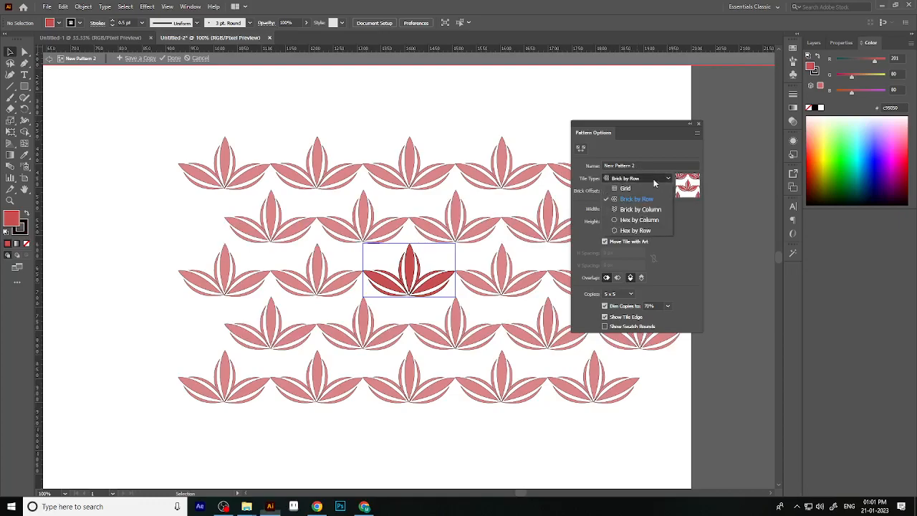
click(642, 209)
click(643, 177)
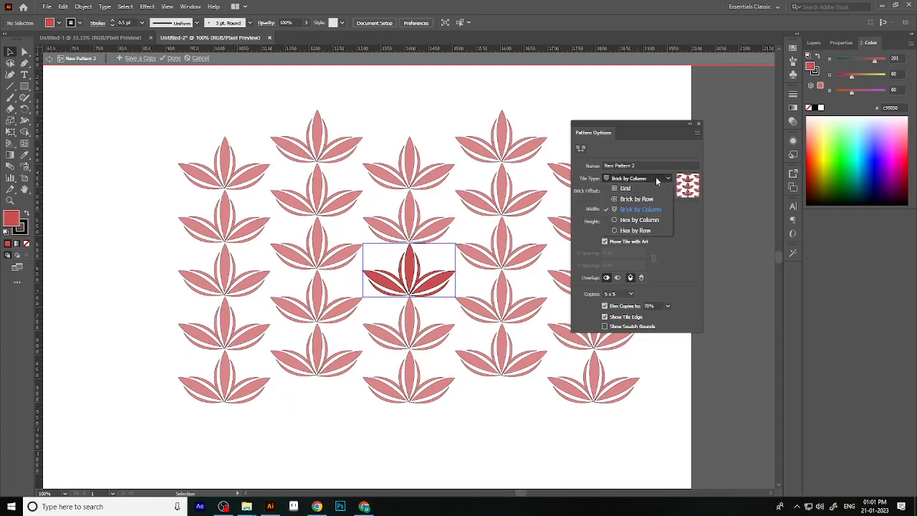
click(639, 219)
click(643, 178)
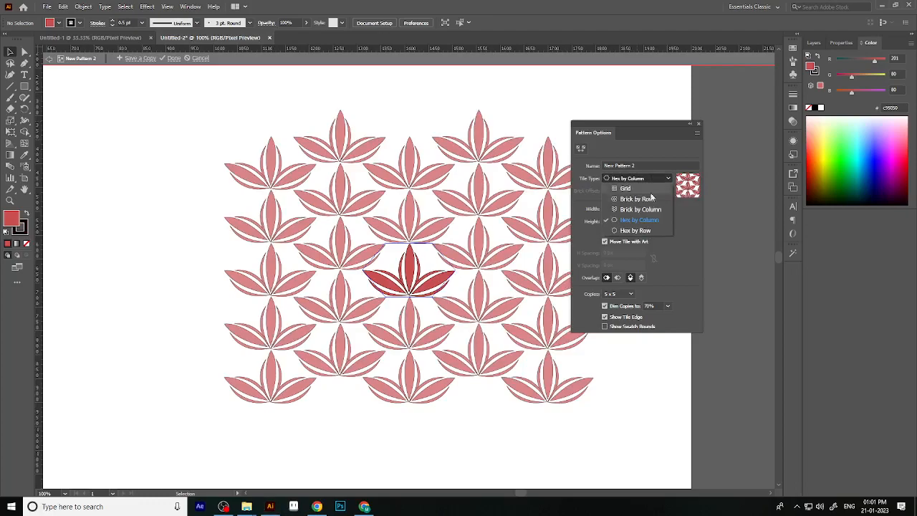
click(645, 230)
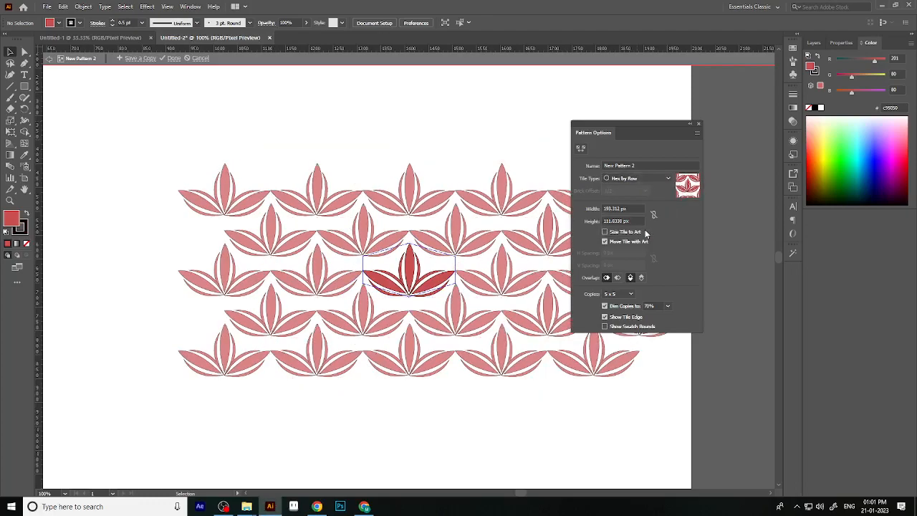
Compare the Brick by Column tile type again and set the lotus pattern to Hex by Column.
click(659, 178)
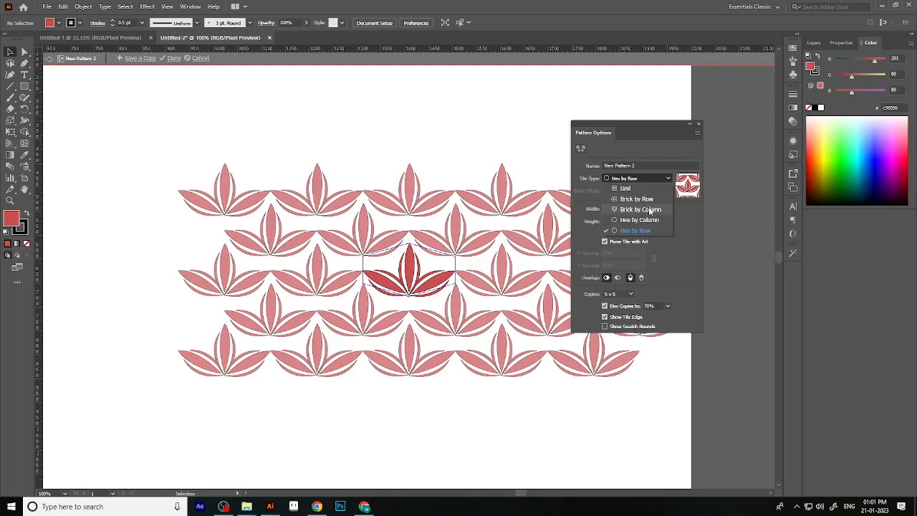
click(650, 209)
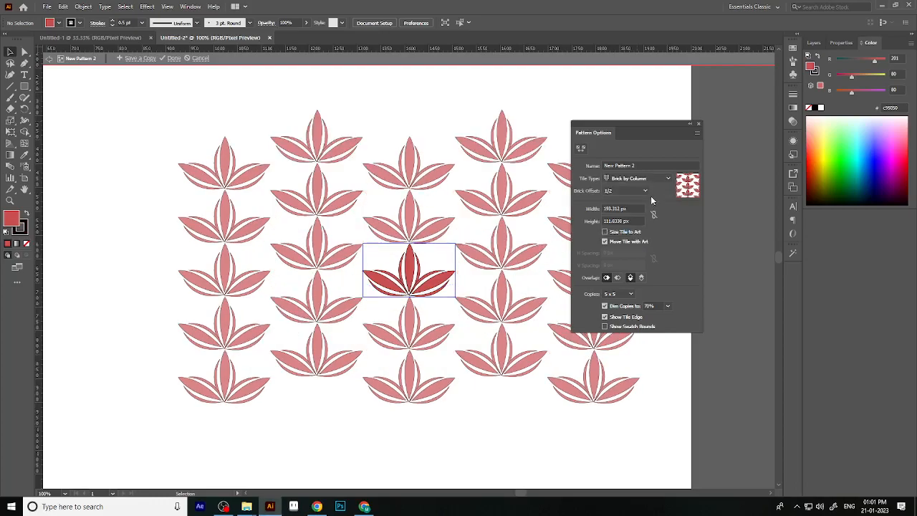
click(650, 178)
click(641, 220)
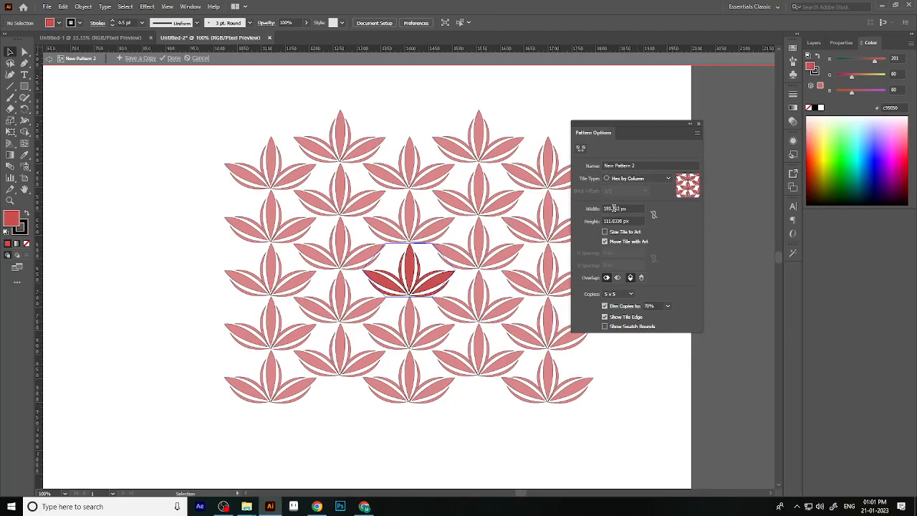
Size the pattern tile to the art, link the spacing values and set the horizontal spacing to 3 px.
click(653, 214)
drag(621, 206, 614, 206)
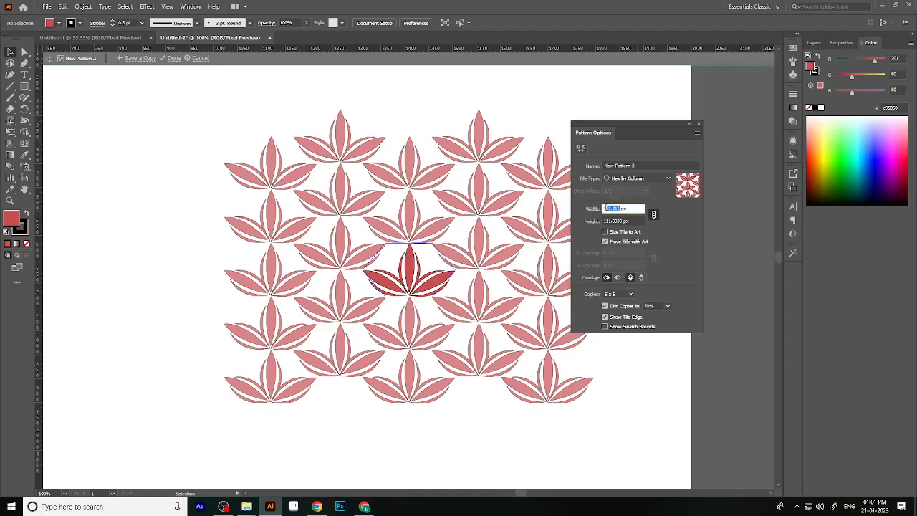
click(605, 232)
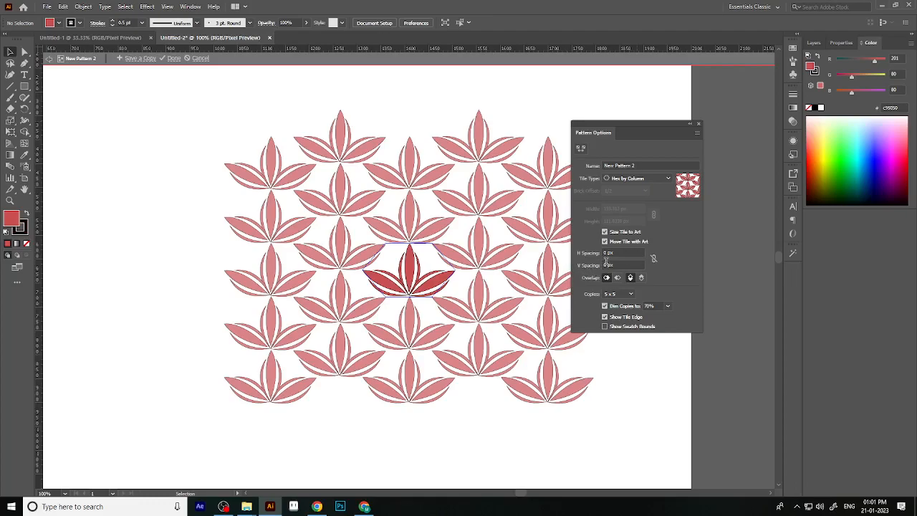
click(594, 256)
text(3)
key(Return)
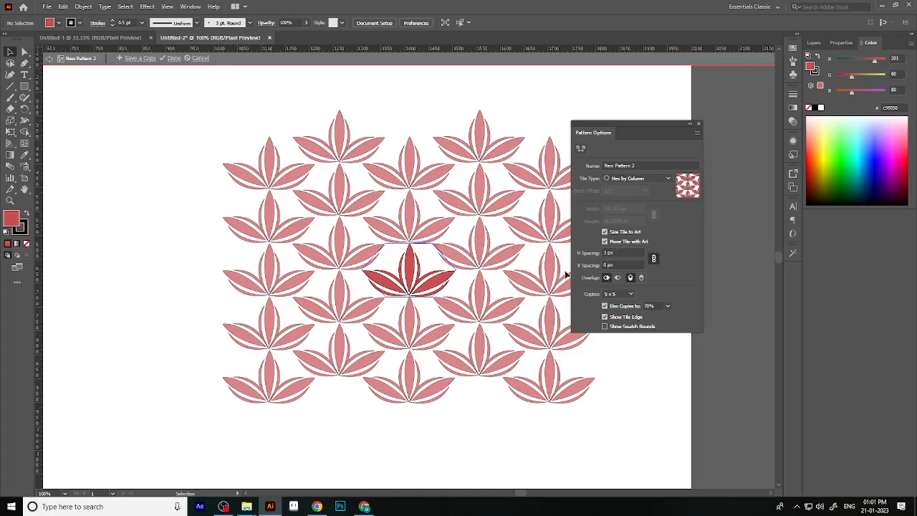
Set the linked horizontal and vertical spacing to 5 px and change the overlap to right in front and bottom in front.
click(605, 265)
text(5)
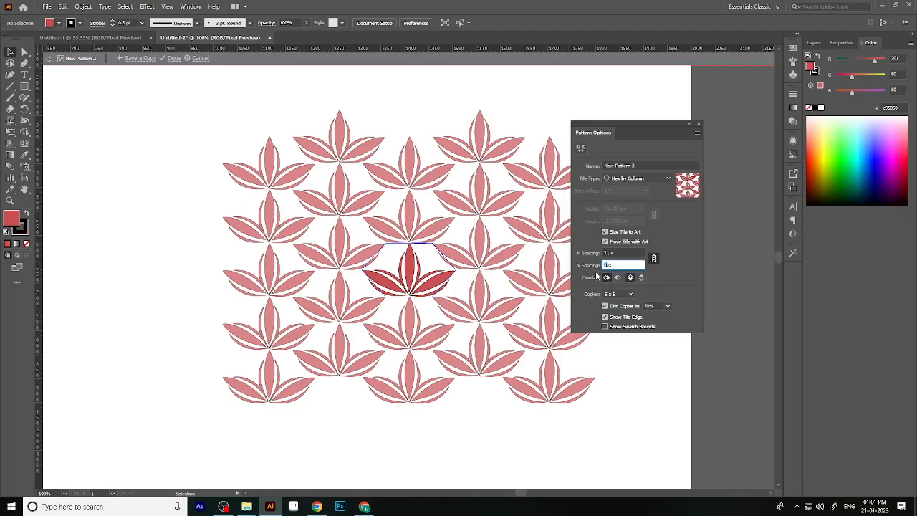
key(Return)
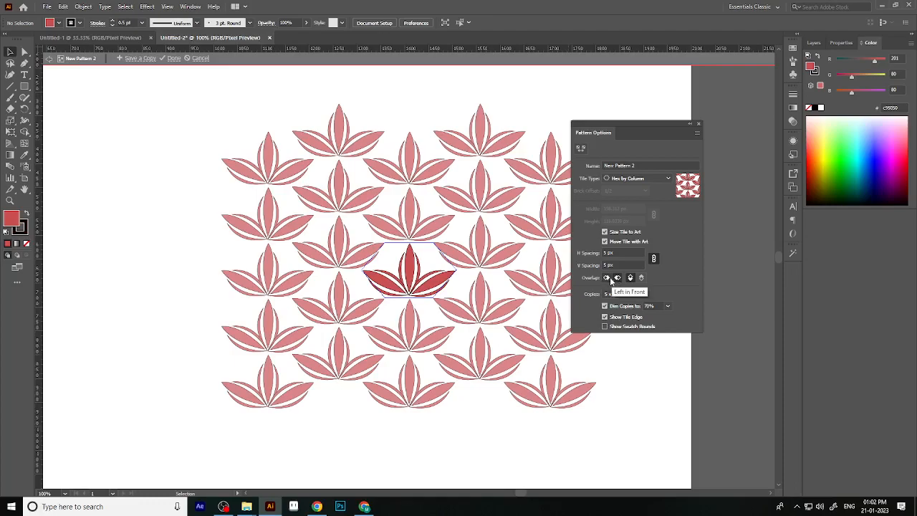
click(617, 277)
click(641, 278)
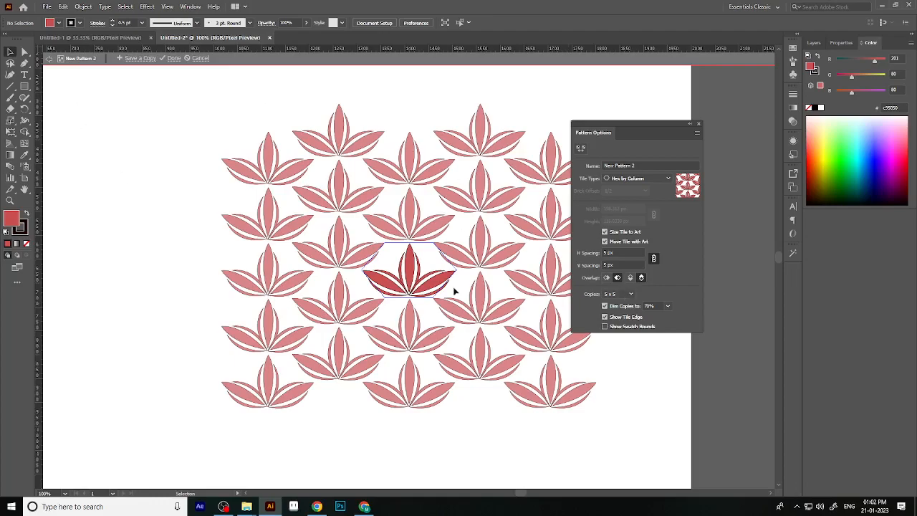
Preview the lotus pattern with 3 x 1 and 3 x 3 copies and return it to 5 x 5.
click(622, 294)
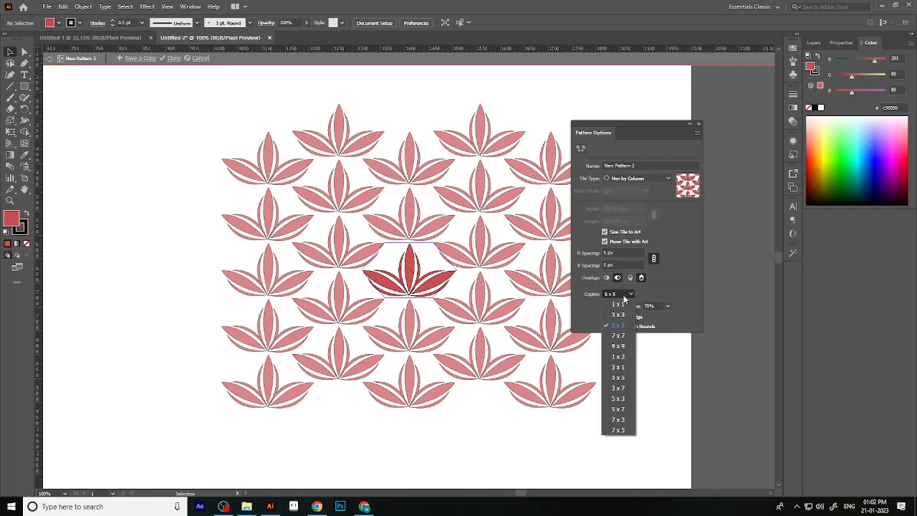
click(622, 367)
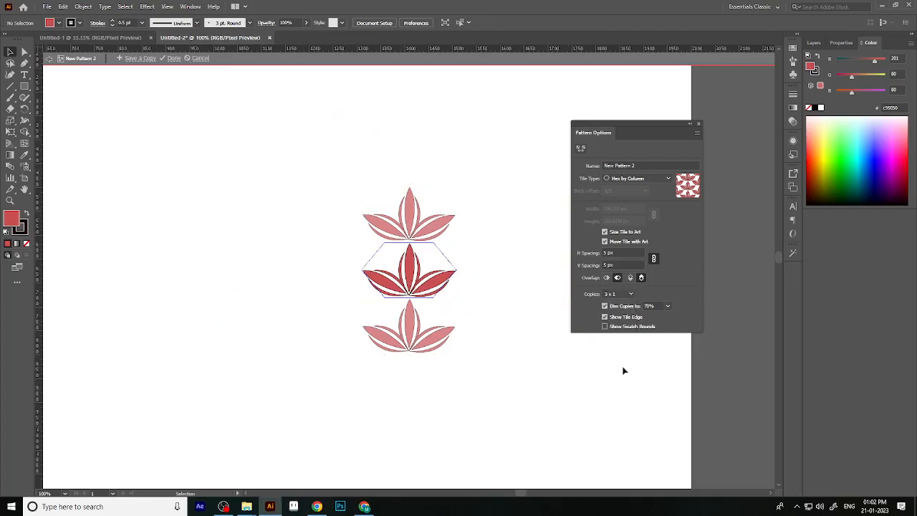
click(632, 294)
click(616, 324)
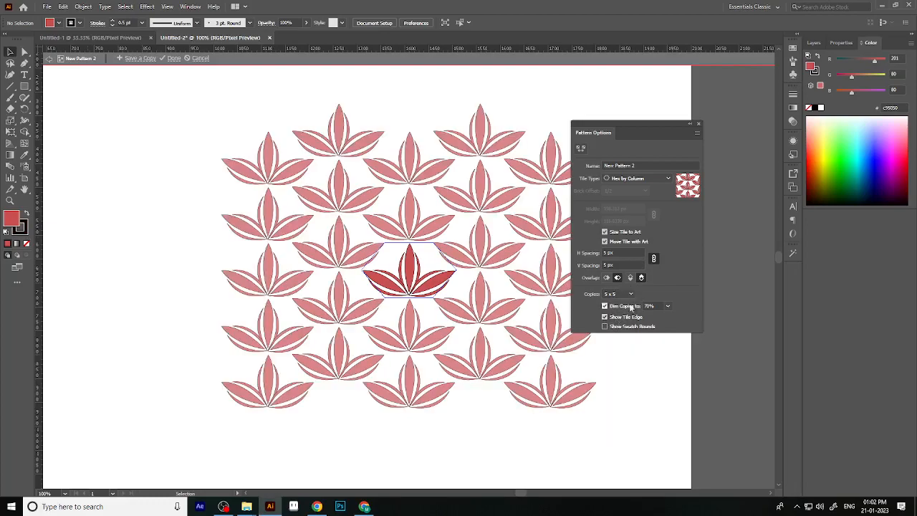
click(615, 295)
click(624, 316)
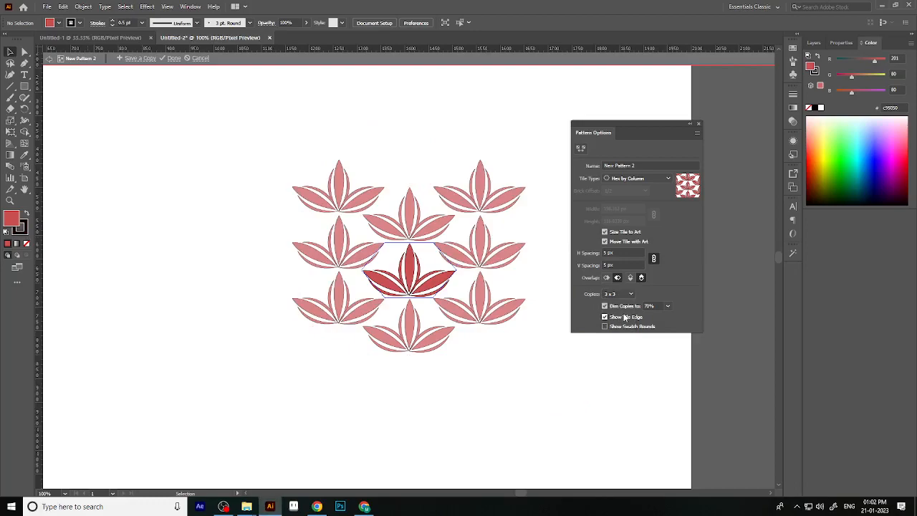
click(624, 294)
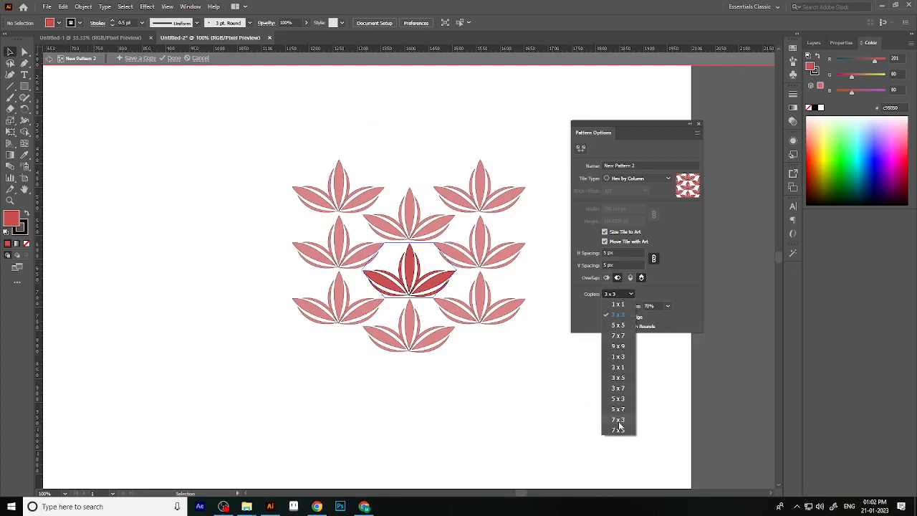
click(630, 294)
click(631, 294)
click(618, 325)
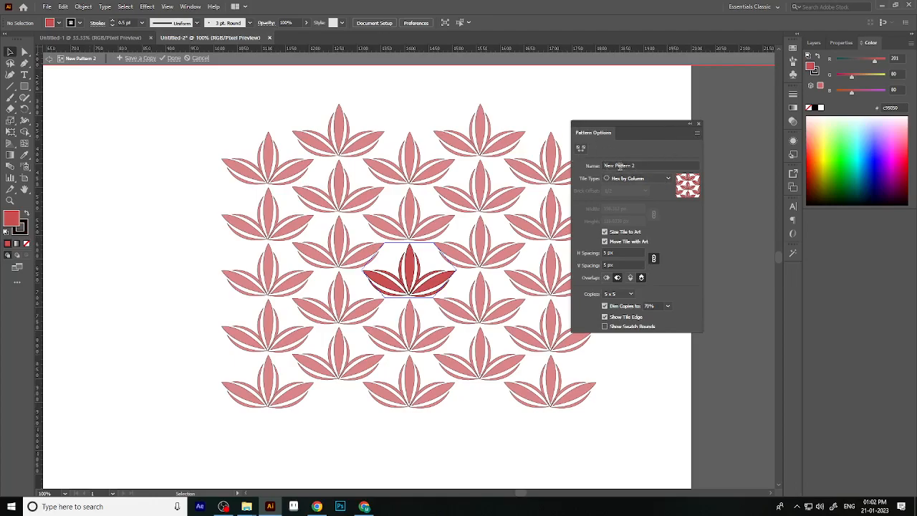
Name the lotus pattern flower1 and leave pattern editing mode.
drag(639, 165, 601, 169)
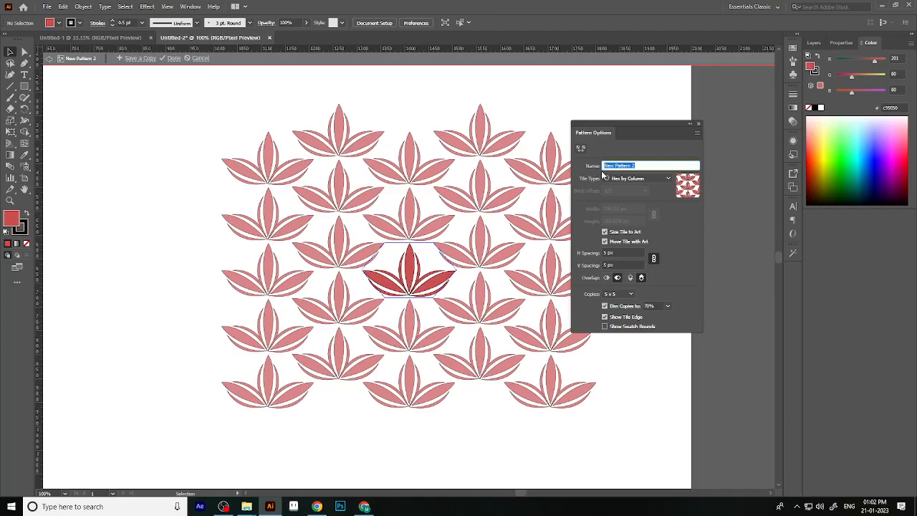
text(flower1)
key(Return)
key(Escape)
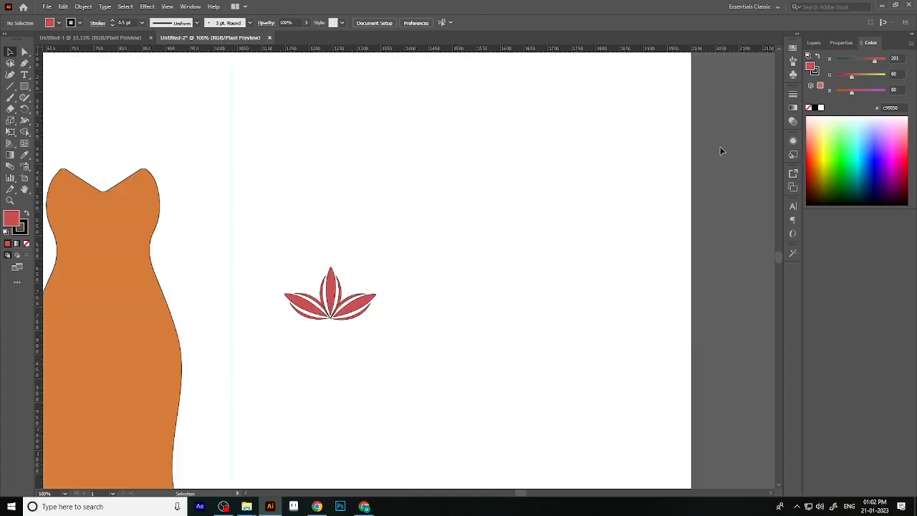
Fill the orange dress with the flower1 pattern swatch.
scroll(379, 324, down, 2)
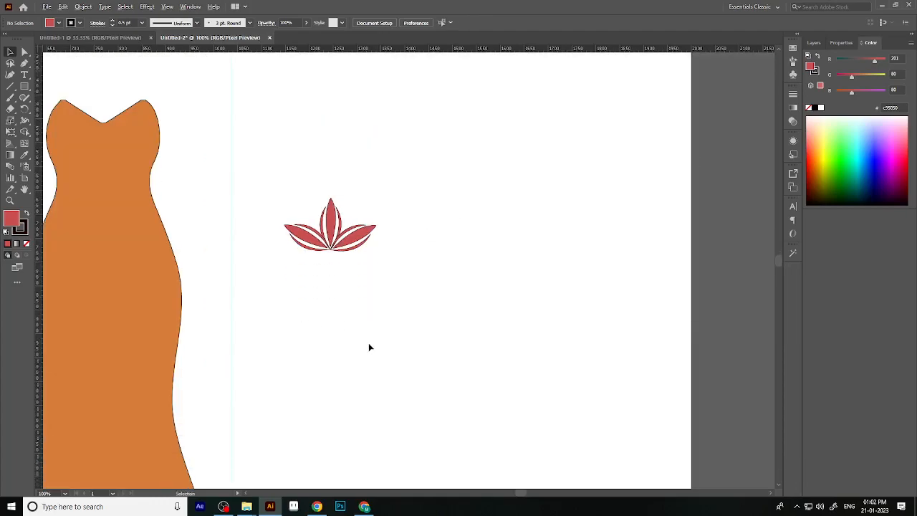
alt+scroll(371, 342, down, 2)
scroll(373, 342, down, 4)
click(249, 288)
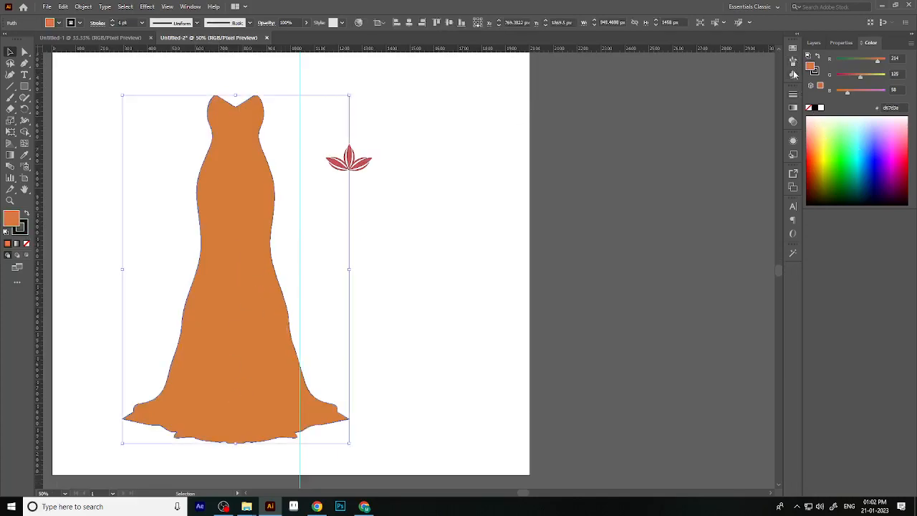
click(794, 48)
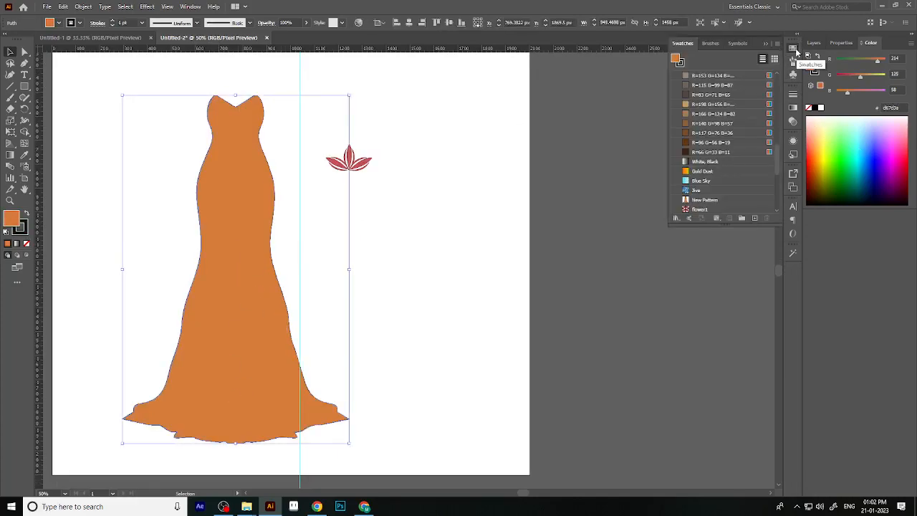
click(700, 210)
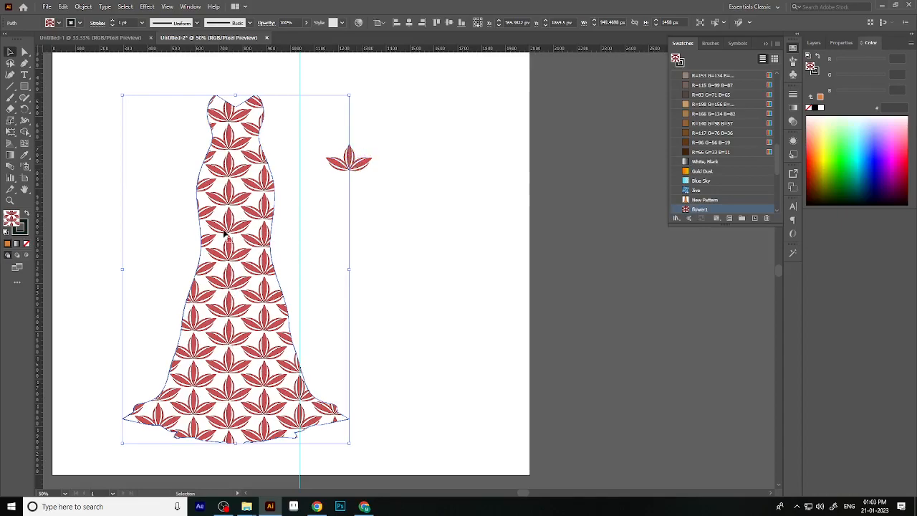
click(427, 364)
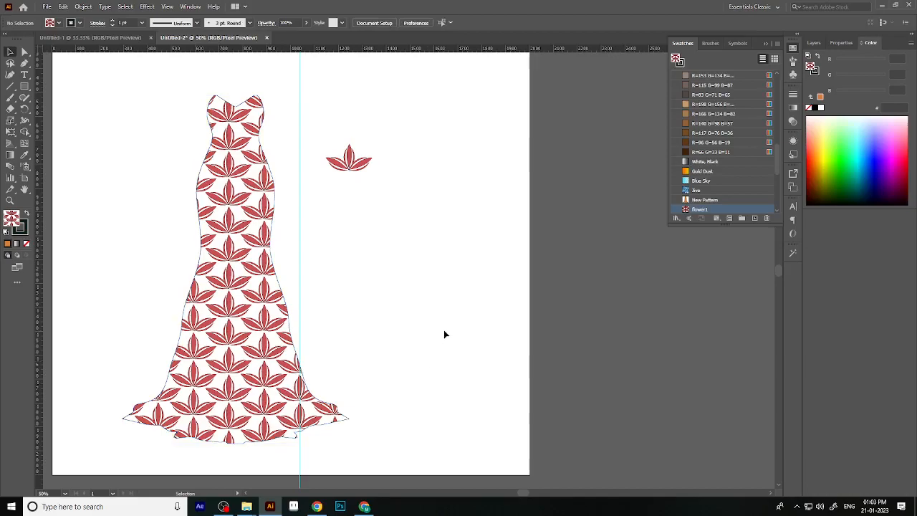
Undo the pattern fill on the dress.
alt+scroll(295, 271, down, 2)
scroll(210, 311, up, 1)
click(272, 287)
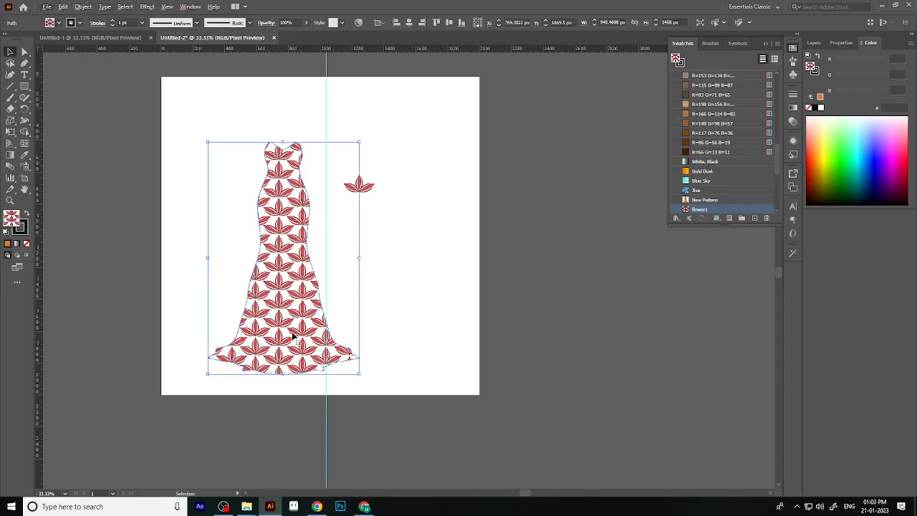
click(412, 258)
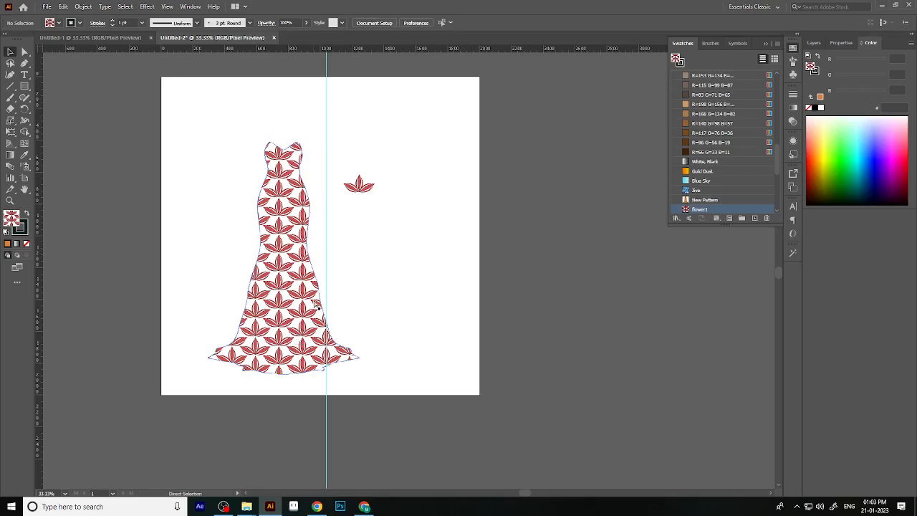
key(ctrl+z)
key(v)
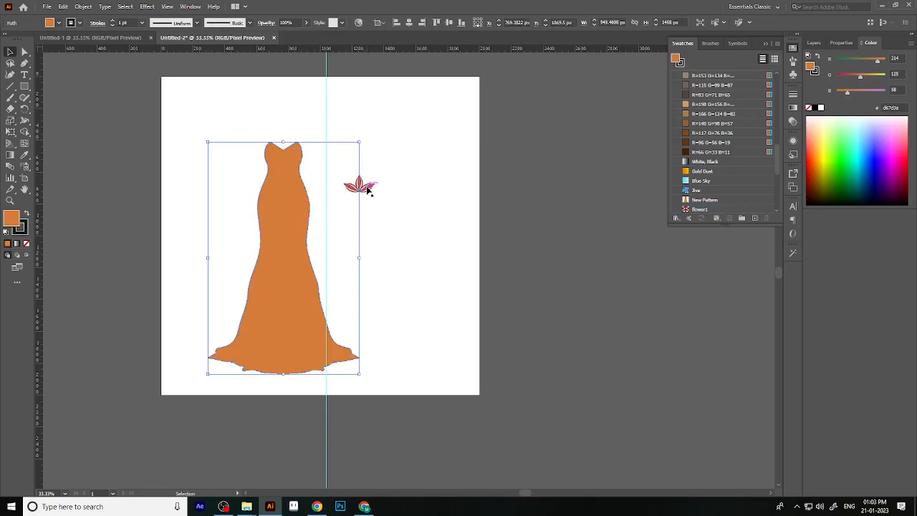
Place a copy of the orange dress to its right and fill the copy with the flower1 pattern swatch.
click(368, 188)
click(272, 244)
drag(276, 248, 481, 266)
click(699, 209)
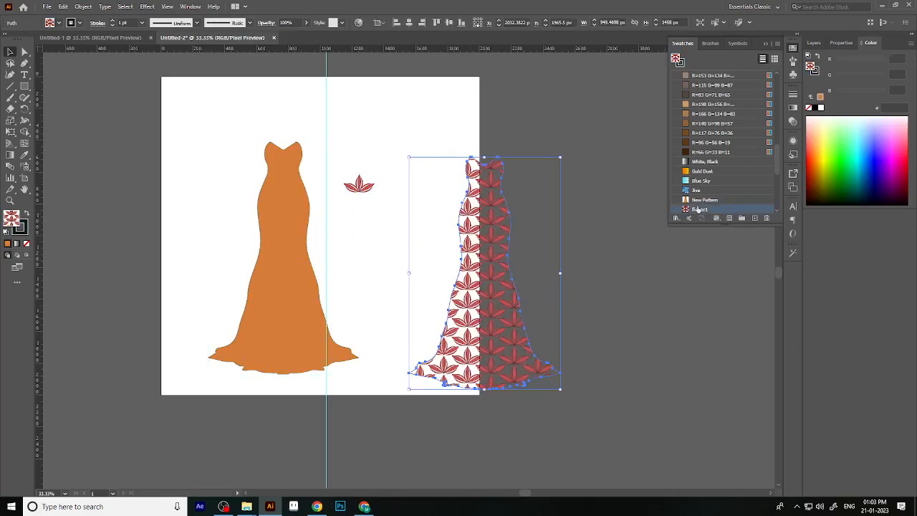
click(607, 278)
Move the patterned dress copy exactly over the orange dress as a transparent pattern layer.
click(495, 254)
drag(488, 232, 294, 219)
click(400, 282)
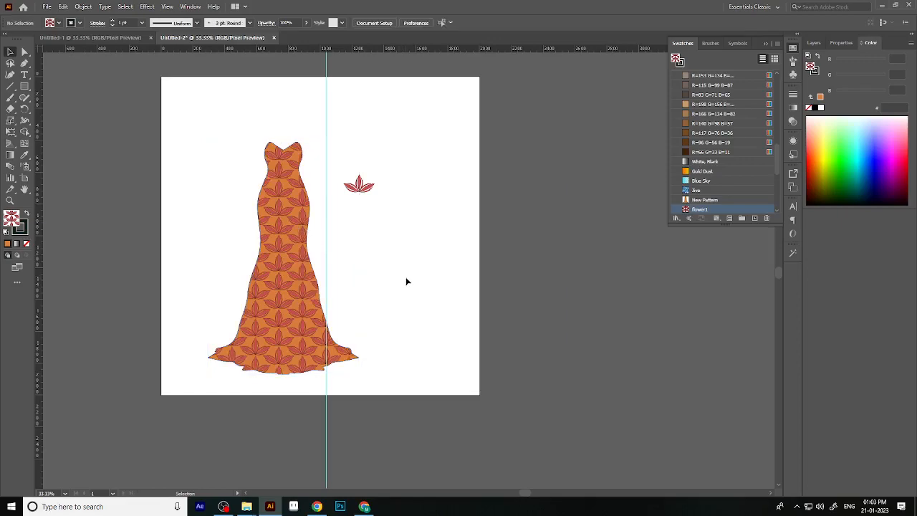
Move the patterned dress copy aside to the right of the orange dress.
scroll(271, 267, up, 1)
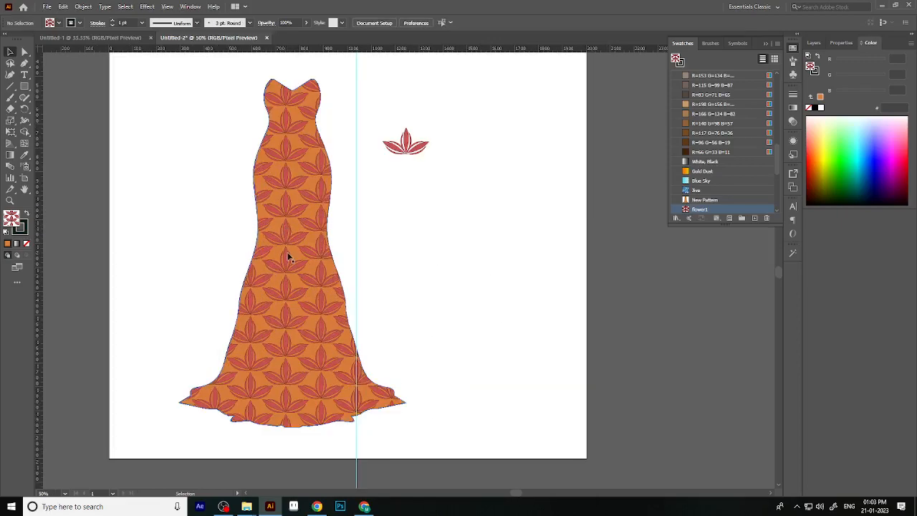
click(279, 295)
drag(279, 296, 447, 300)
Recolour the solid orange dress to a muted blue and move the patterned copy exactly over it.
click(268, 289)
double_click(12, 221)
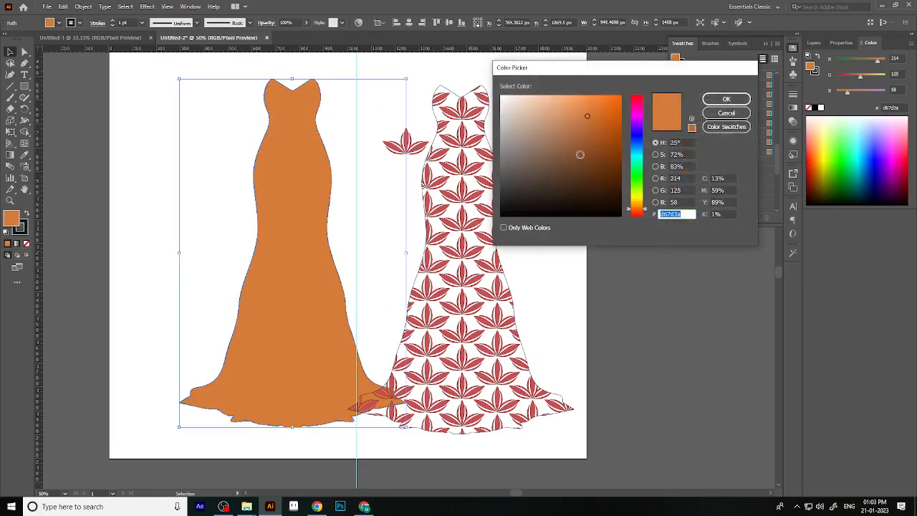
click(638, 104)
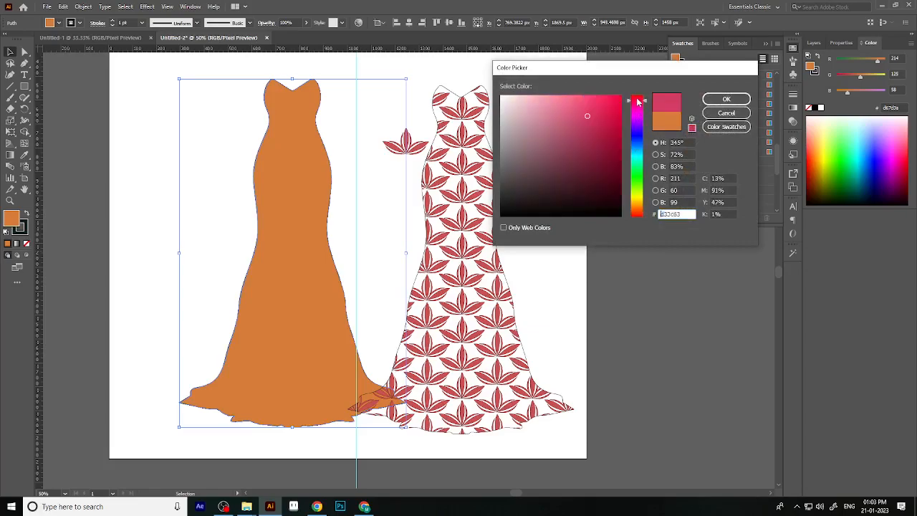
drag(638, 171, 637, 152)
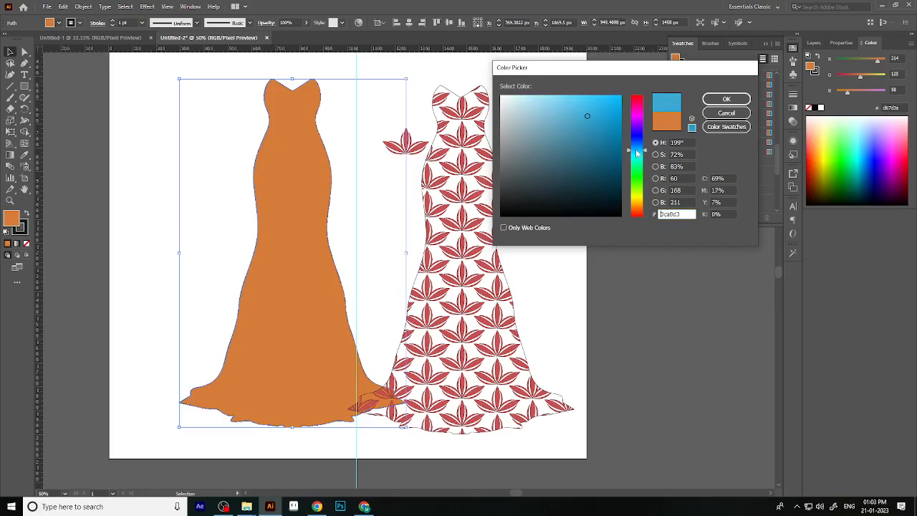
click(637, 151)
click(564, 121)
click(570, 126)
click(547, 127)
click(725, 99)
click(523, 200)
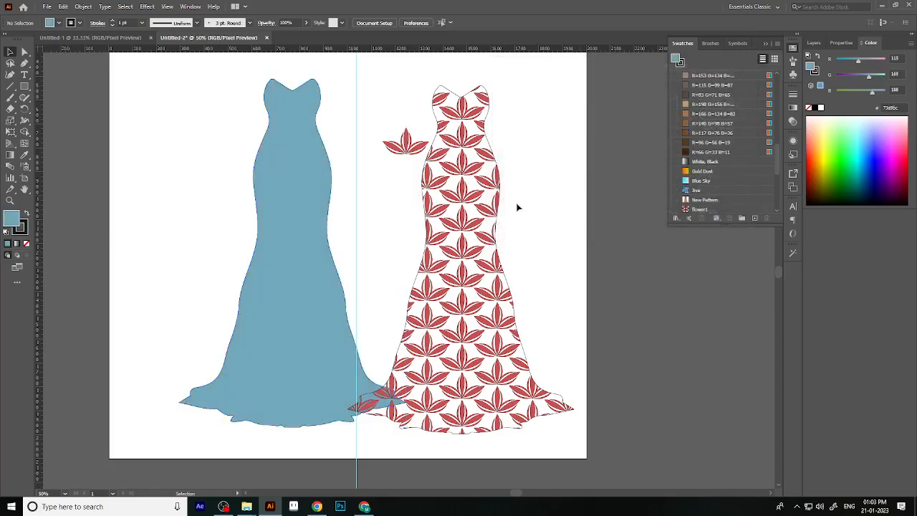
drag(478, 191, 311, 185)
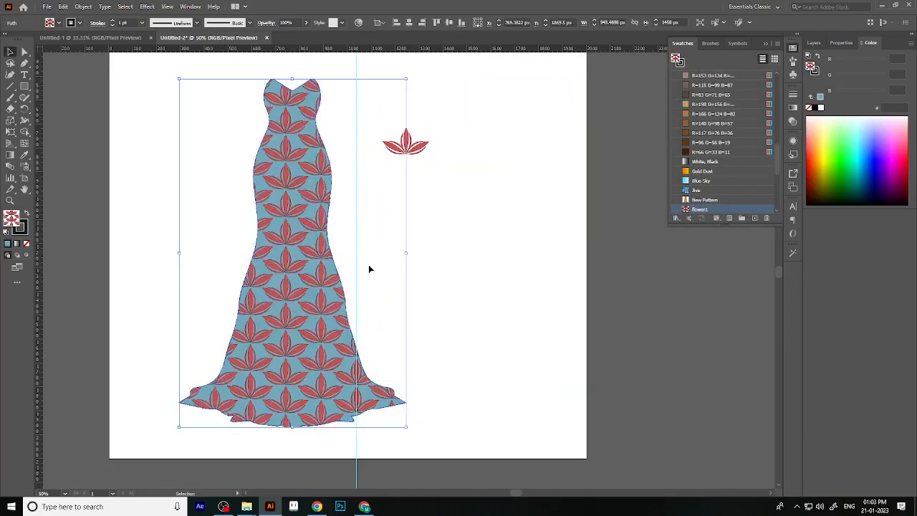
click(481, 289)
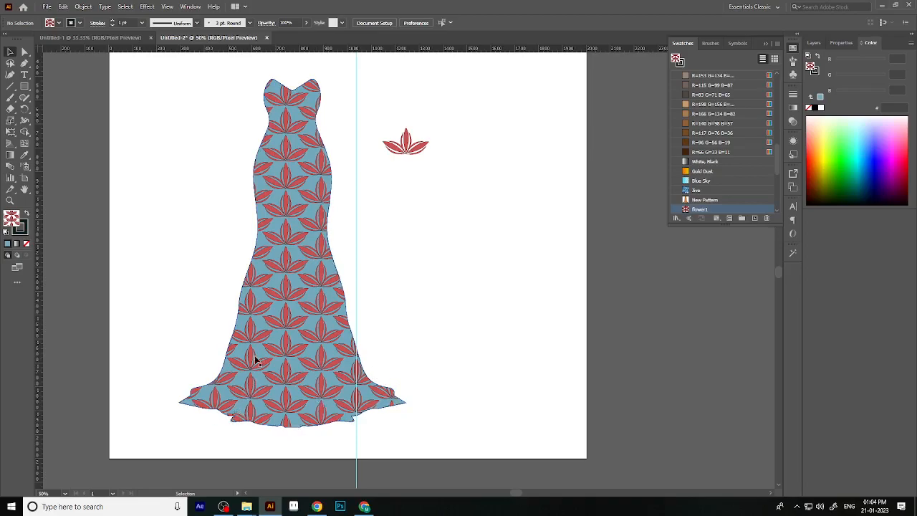
Draw a curved fold line with no fill from the hem up the left side of the skirt.
click(25, 63)
drag(236, 419, 286, 164)
click(10, 51)
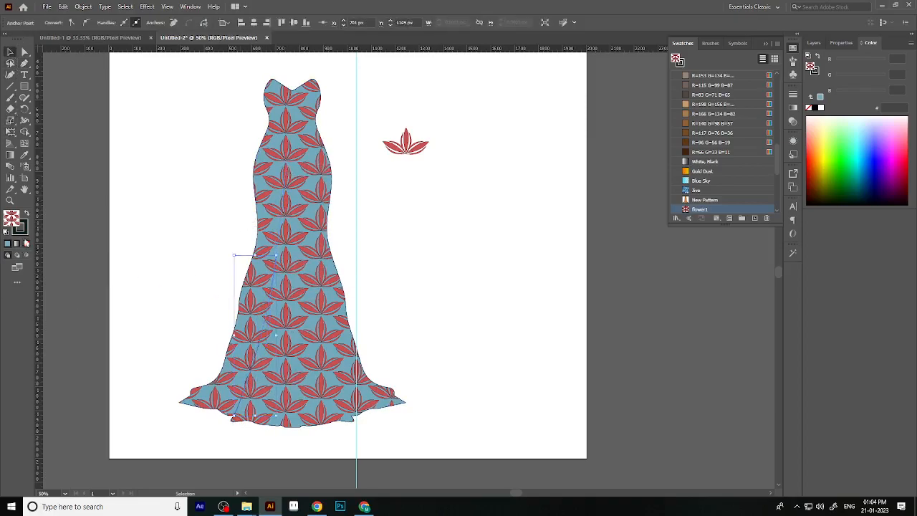
click(26, 244)
click(23, 229)
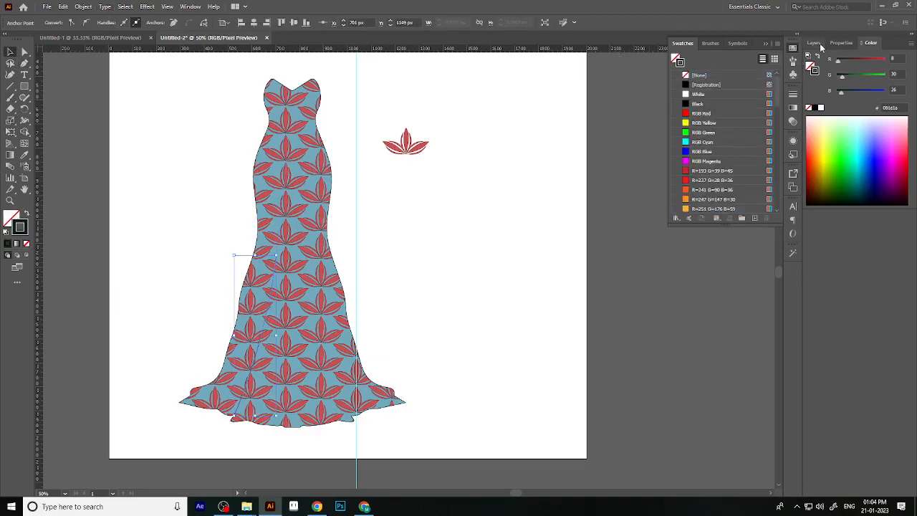
Give the fold line a 3 pt stroke with a width profile tapered at both ends.
click(820, 44)
click(837, 42)
click(844, 160)
click(806, 162)
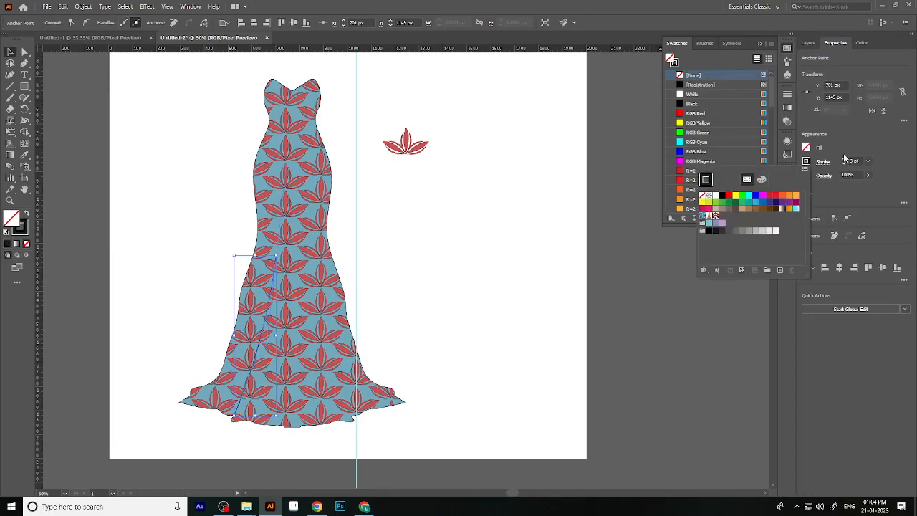
click(814, 170)
click(823, 162)
click(801, 311)
click(782, 339)
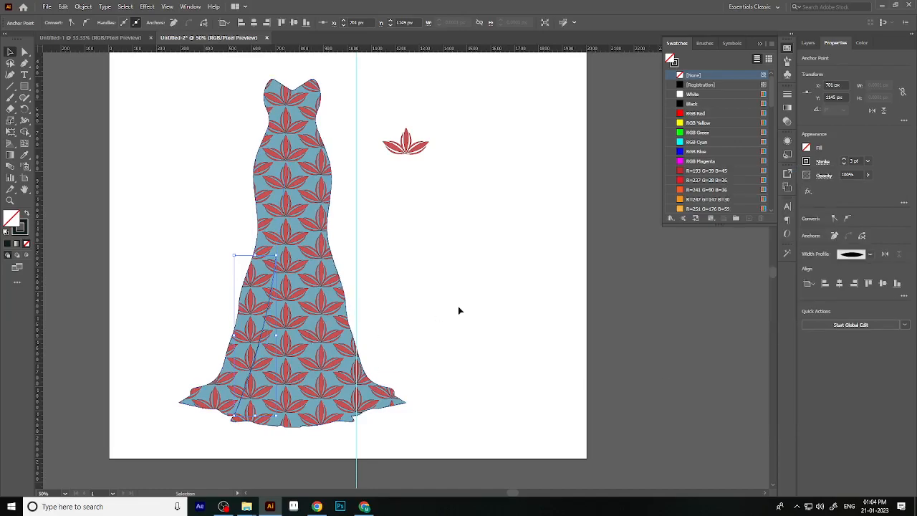
Duplicate the fold line, reflect the copy across the vertical axis and place it on the right side of the skirt.
click(247, 323)
alt+drag(266, 329, 321, 327)
right_click(320, 324)
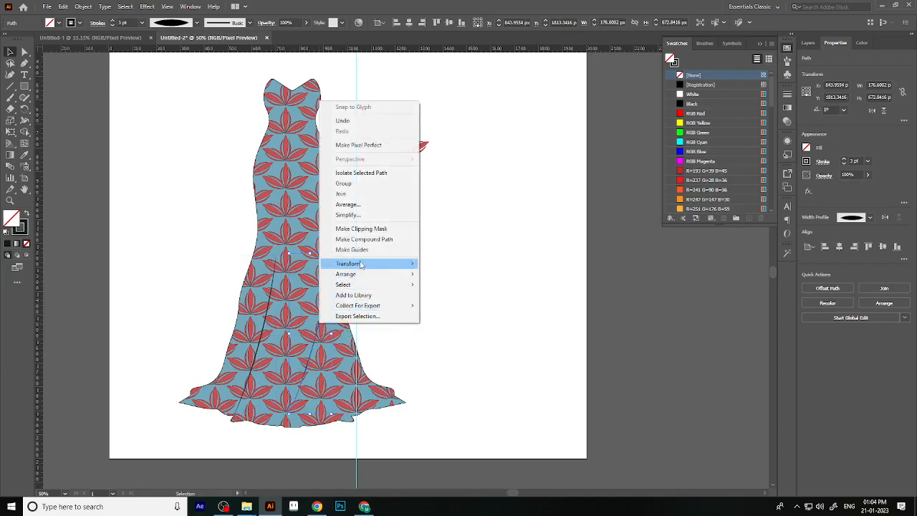
mouse_move(362, 264)
click(459, 295)
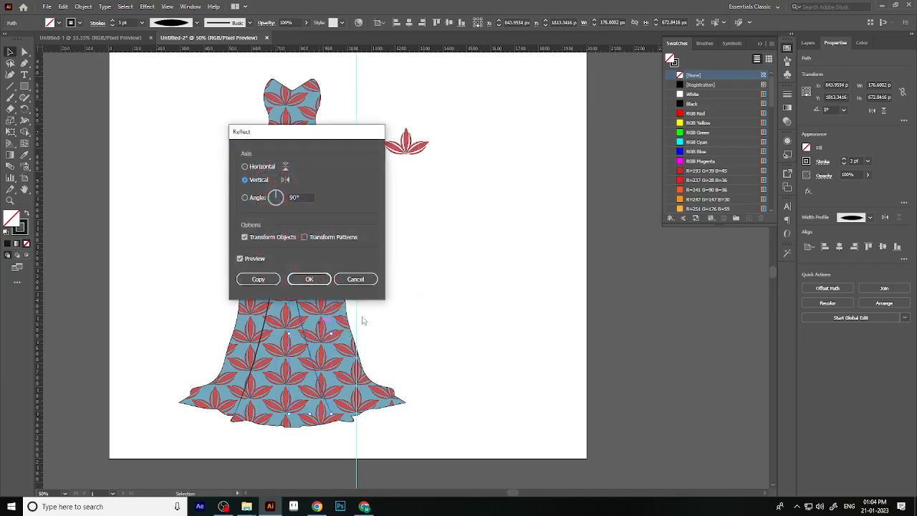
click(317, 278)
scroll(305, 351, up, 2)
drag(308, 336, 352, 344)
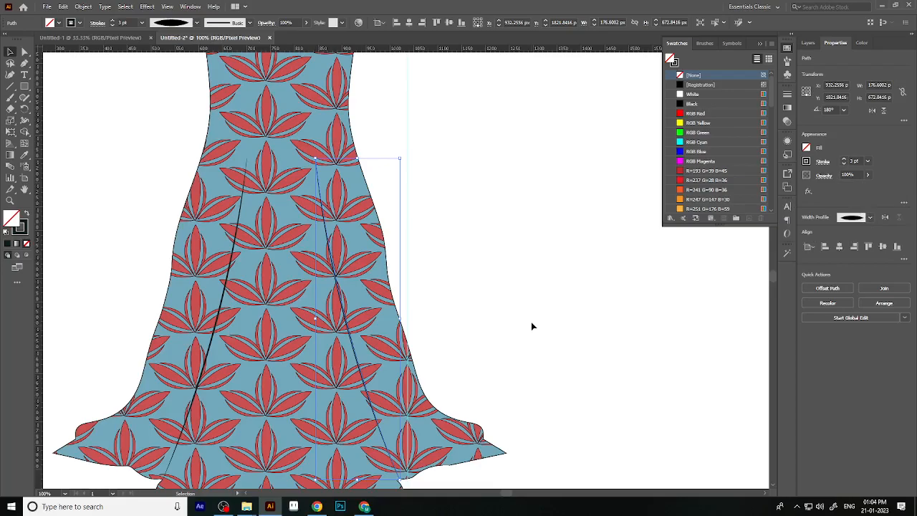
Set the stroke weight of both skirt fold lines to 8 pt and their opacity to 61%.
scroll(416, 328, down, 2)
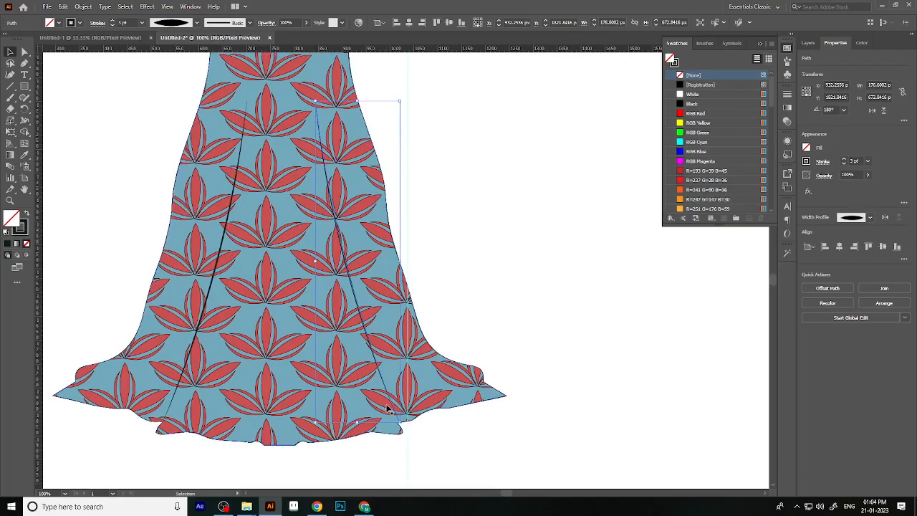
shift+click(208, 299)
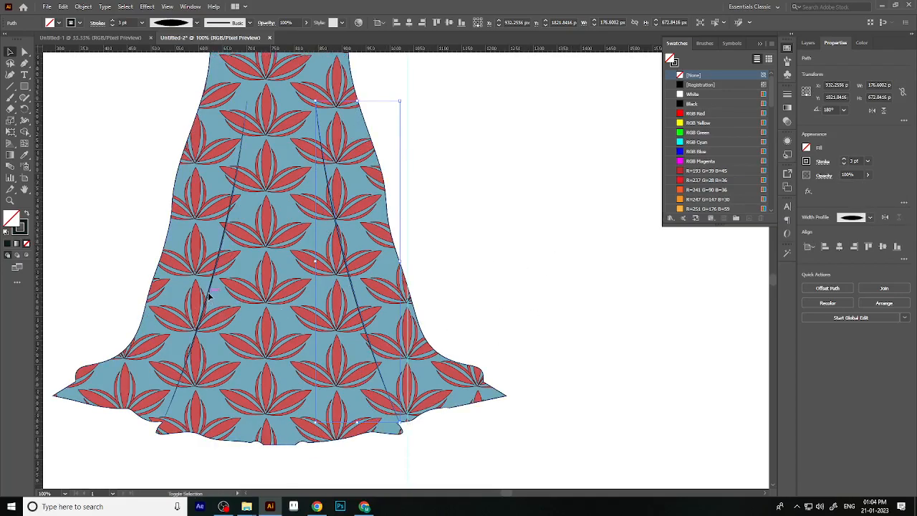
click(844, 158)
click(844, 158)
click(844, 158)
click(844, 158)
click(844, 158)
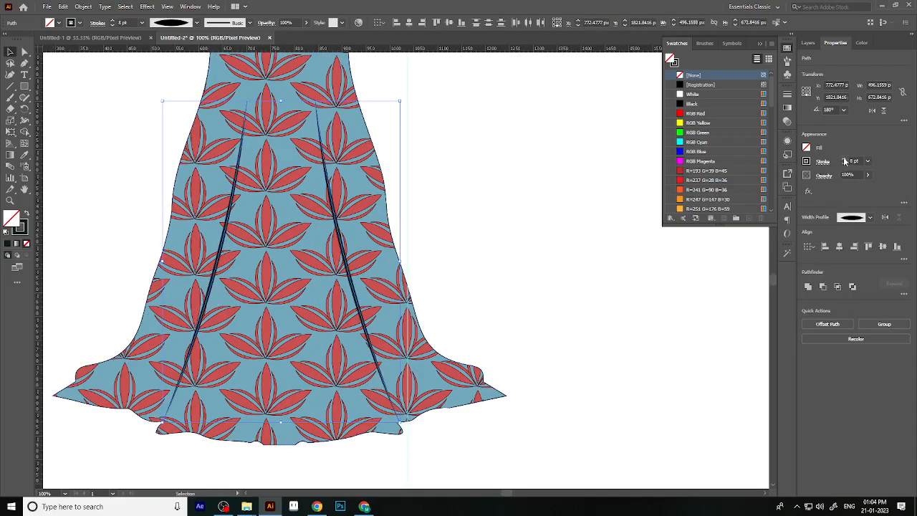
click(867, 175)
drag(865, 187, 852, 187)
click(588, 234)
scroll(420, 299, down, 2)
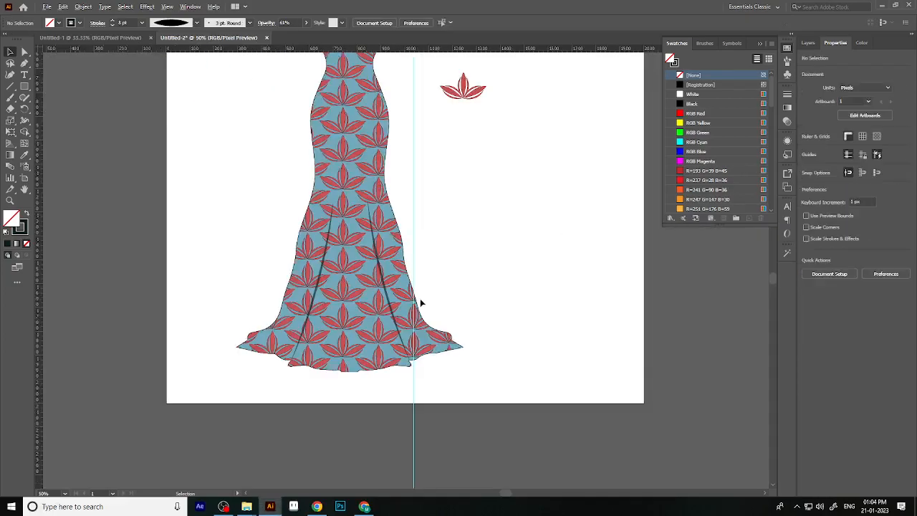
scroll(533, 298, up, 1)
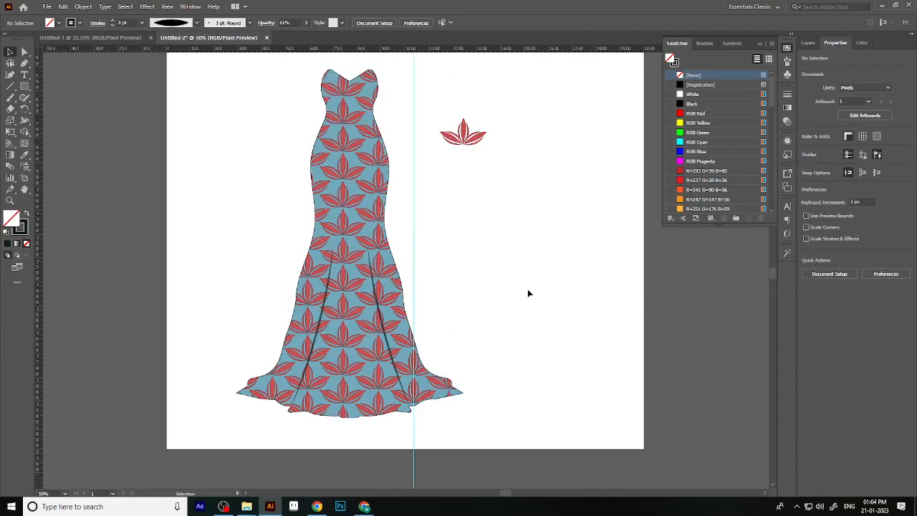
Change the stroke colour of both skirt fold lines to dark blue #0b3a54.
scroll(281, 339, up, 2)
click(297, 337)
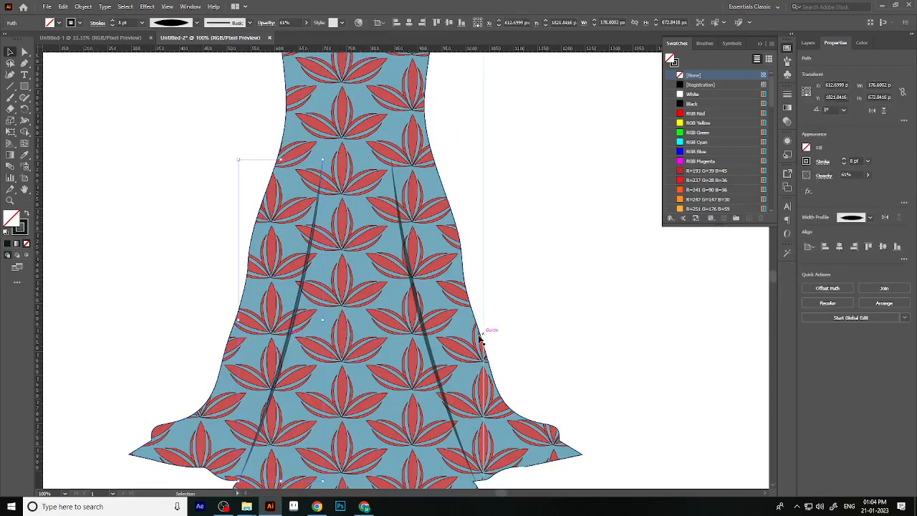
shift+click(429, 351)
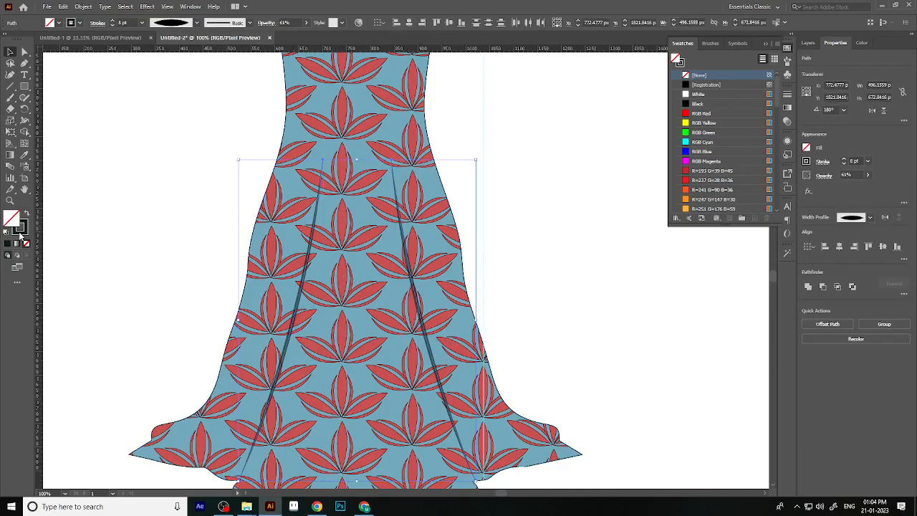
double_click(20, 231)
mouse_move(611, 192)
mouse_down()
mouse_move(621, 178)
mouse_move(609, 183)
mouse_up()
click(640, 154)
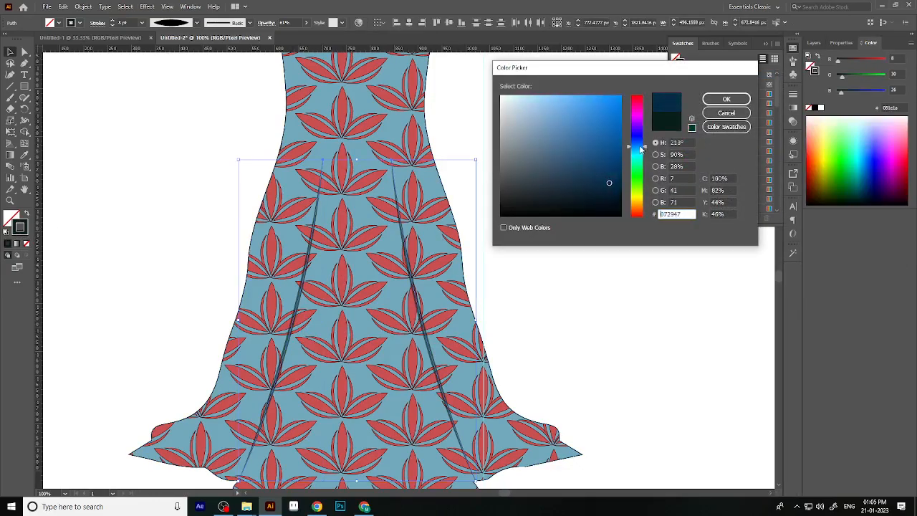
click(641, 148)
click(605, 176)
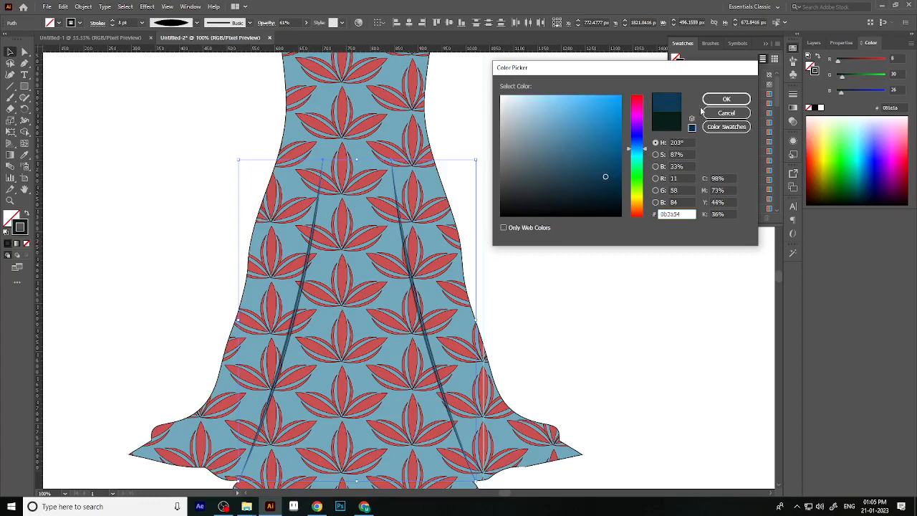
click(725, 99)
click(571, 246)
alt+scroll(471, 349, down, 2)
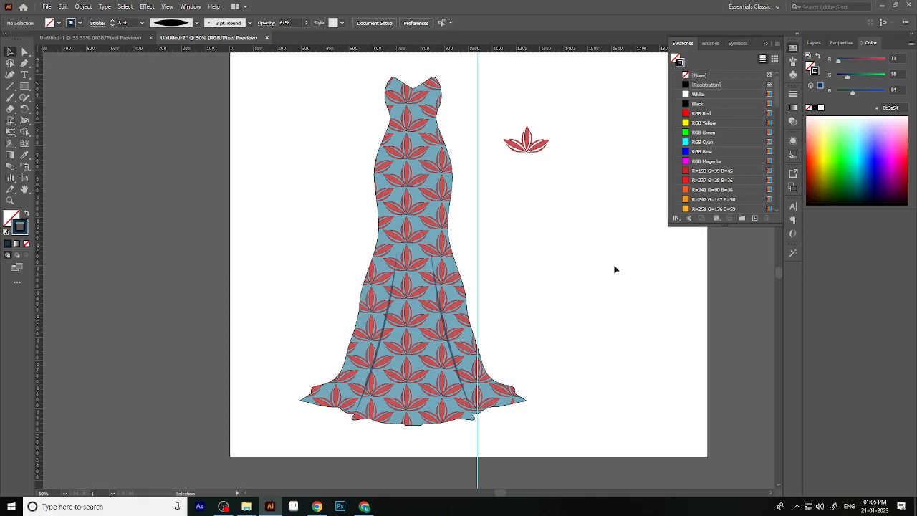
Isolate the patterned dress path for editing.
alt+scroll(604, 289, down, 1)
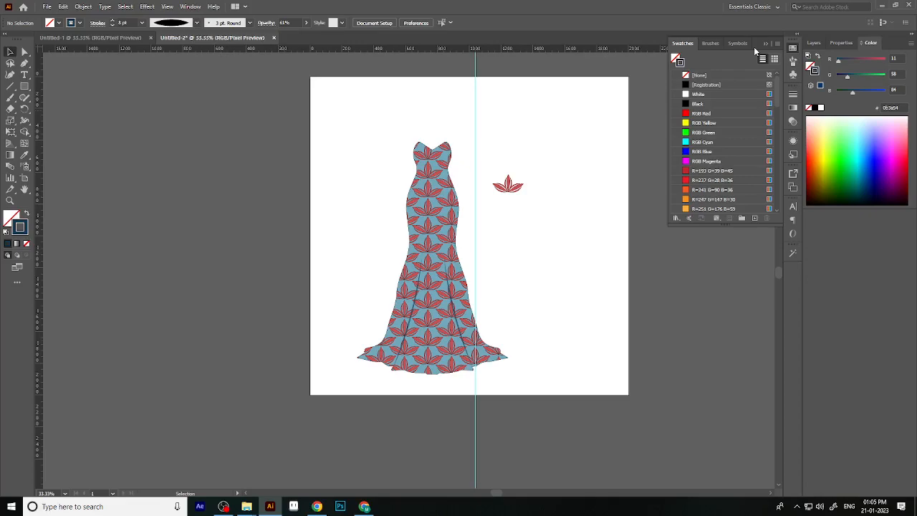
scroll(698, 214, down, 1)
scroll(691, 212, down, 9)
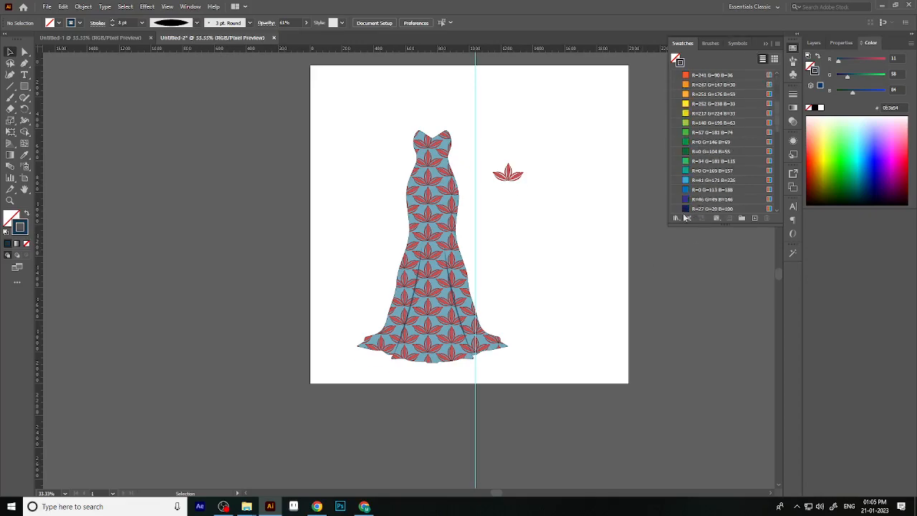
scroll(712, 185, down, 8)
scroll(713, 185, up, 5)
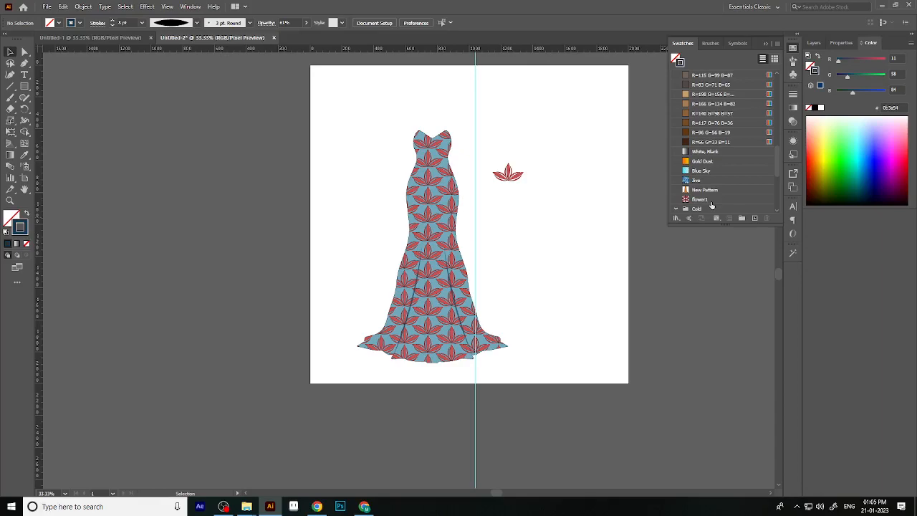
click(428, 181)
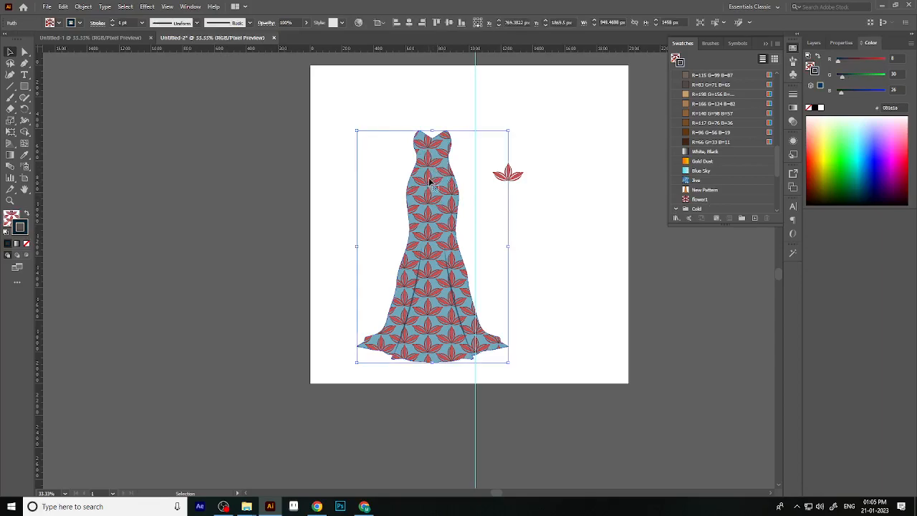
double_click(429, 181)
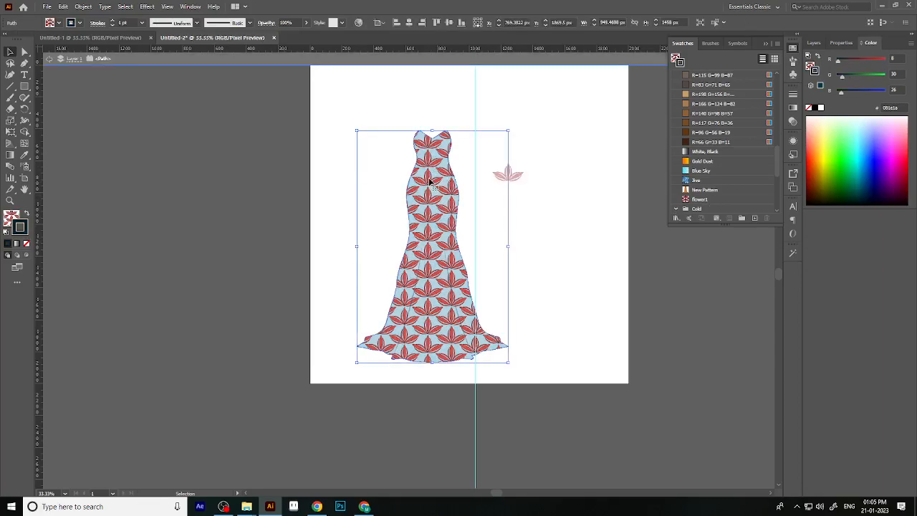
click(678, 218)
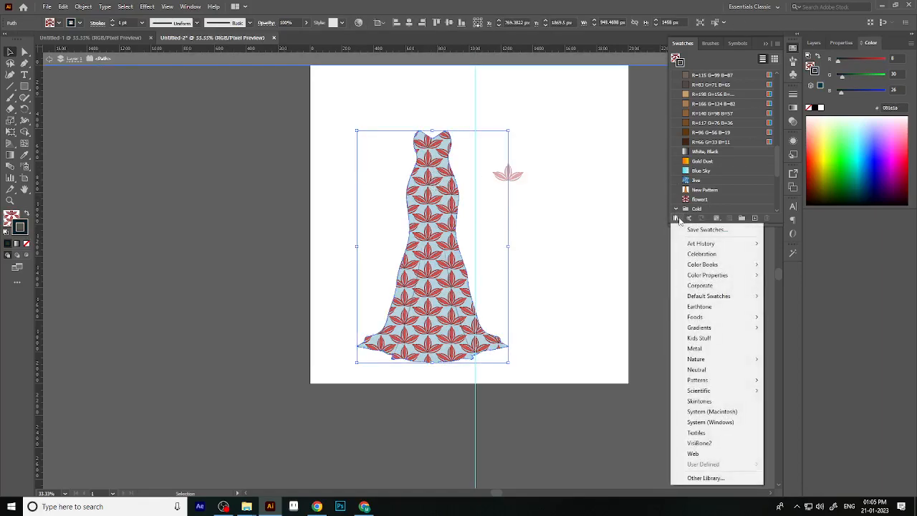
click(631, 163)
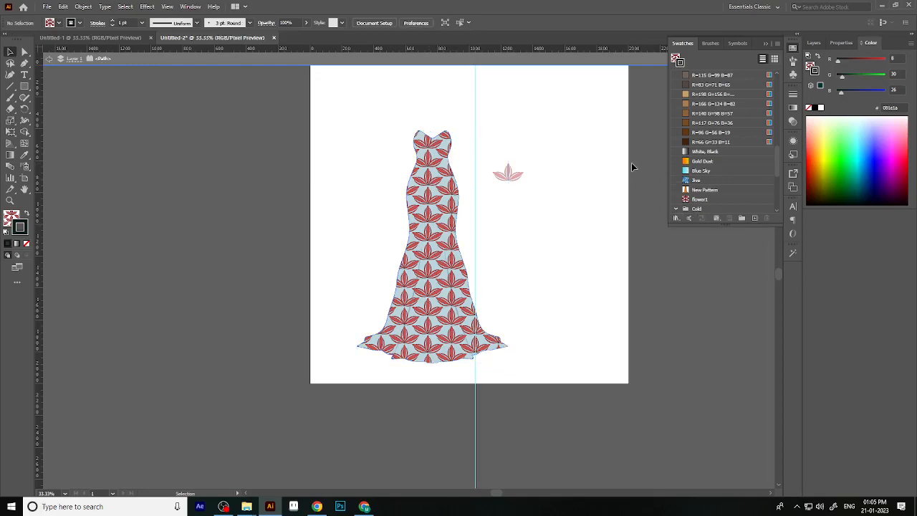
Open the Pattern Options of the dress's flower1 fill for viewing, close them and leave isolation mode.
click(10, 215)
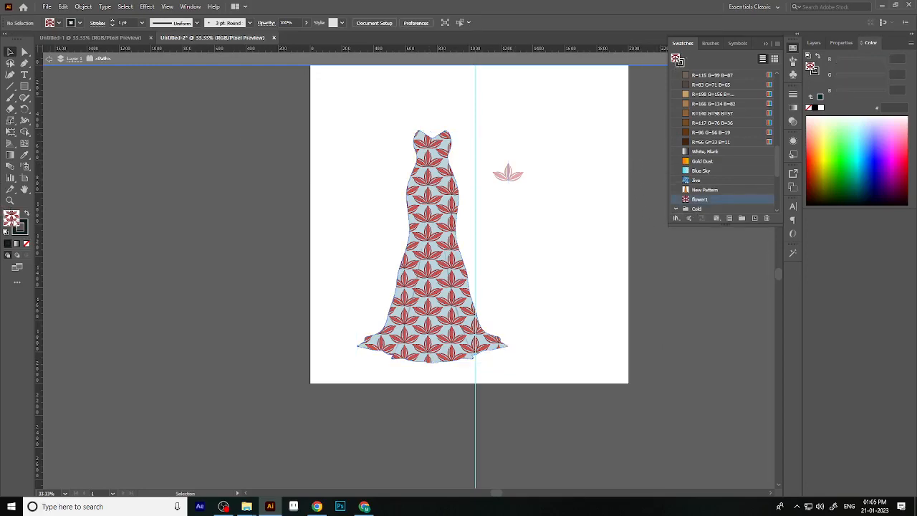
click(449, 267)
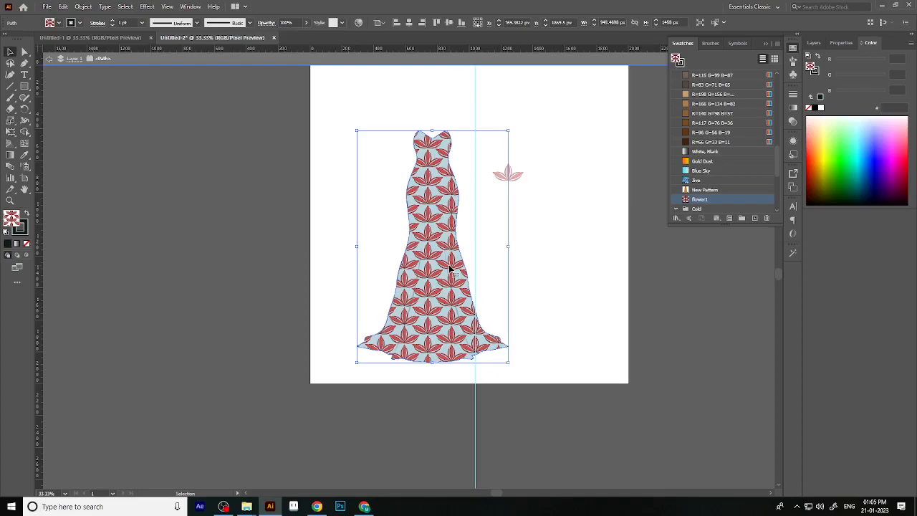
click(190, 7)
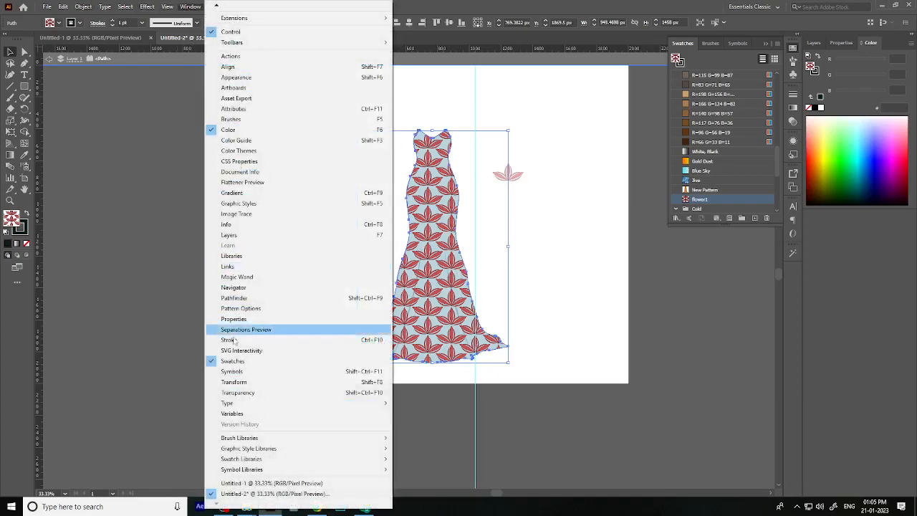
click(244, 308)
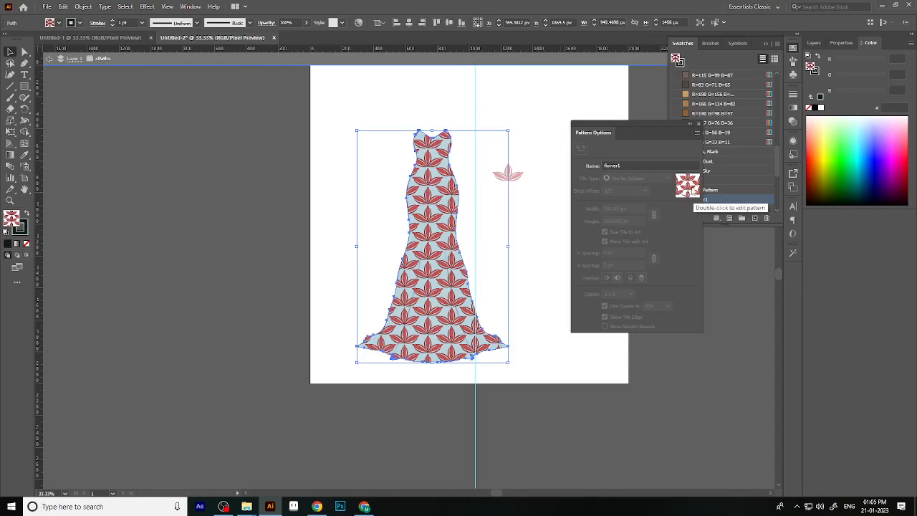
click(611, 166)
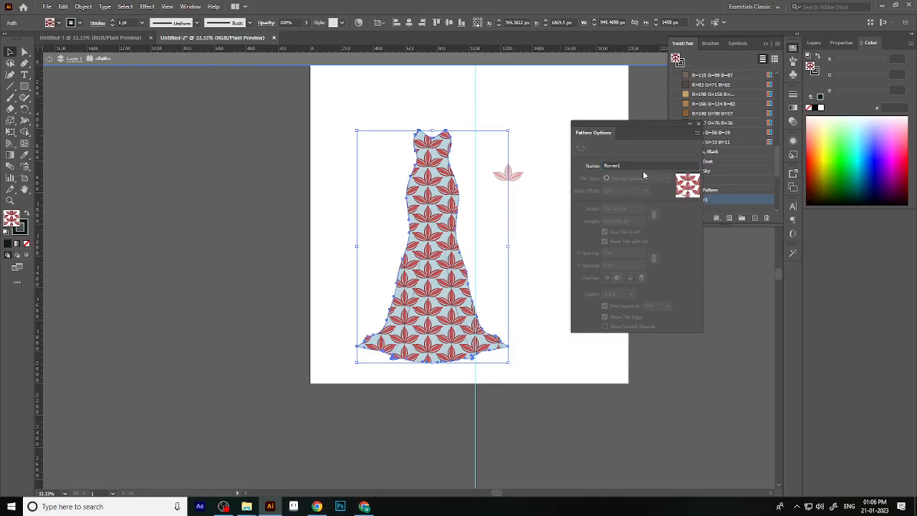
click(698, 123)
click(574, 199)
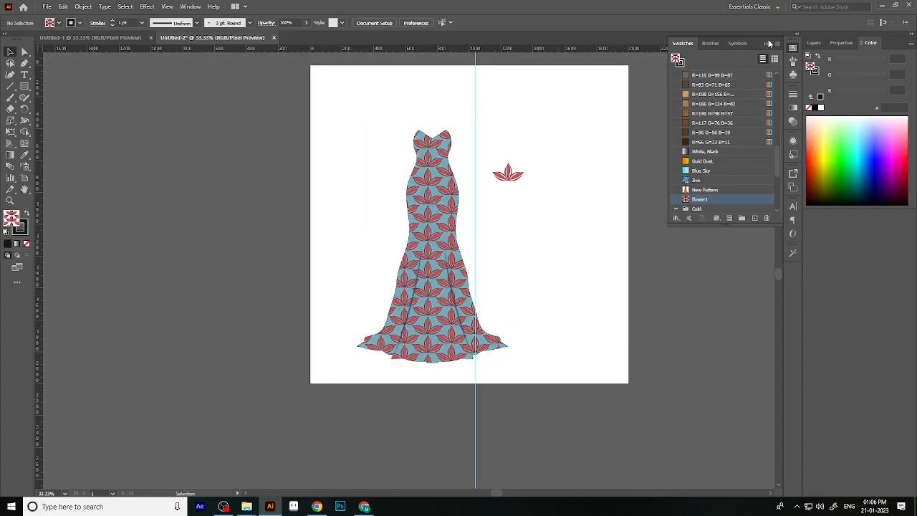
scroll(689, 183, down, 3)
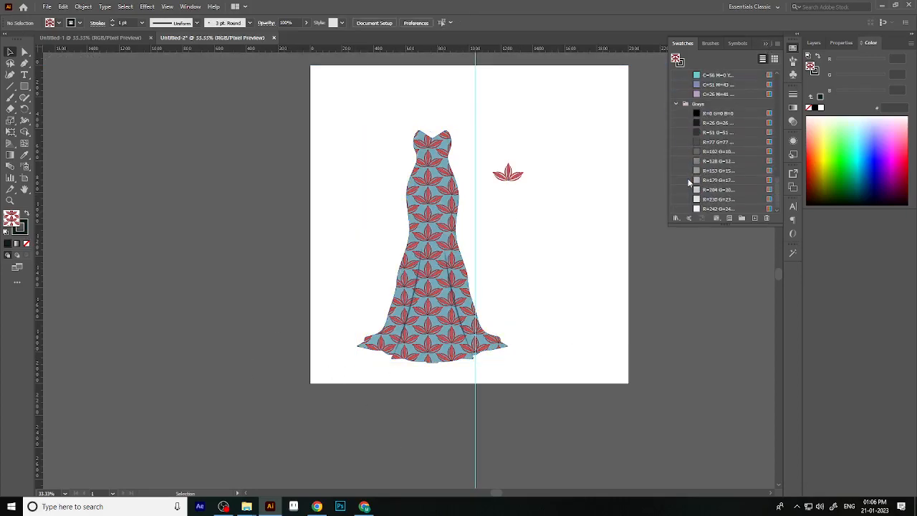
click(717, 218)
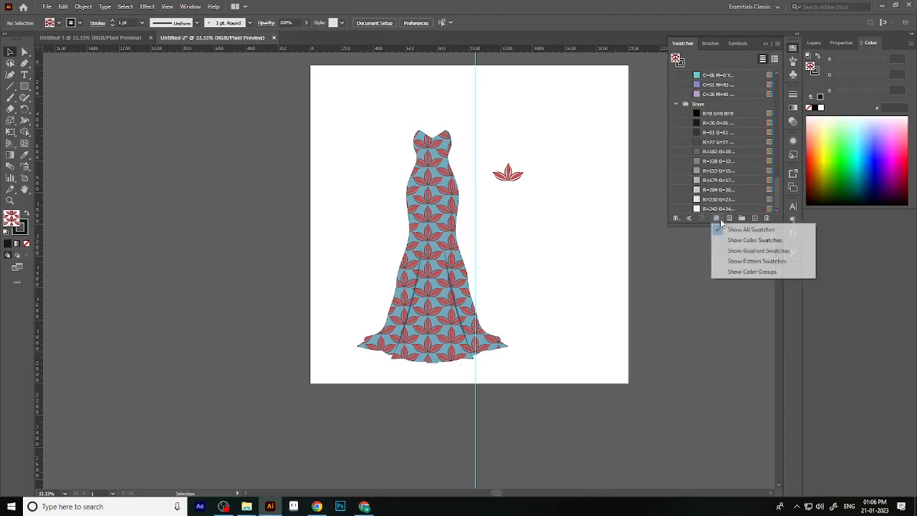
click(704, 286)
click(777, 38)
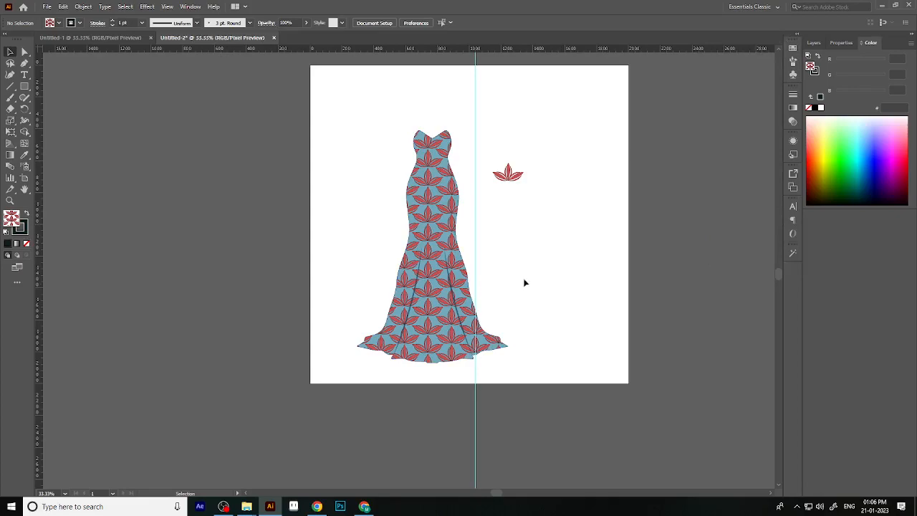
Move the lotus-patterned dress off to the right and select the plain blue dress underneath.
drag(422, 220, 499, 218)
click(425, 226)
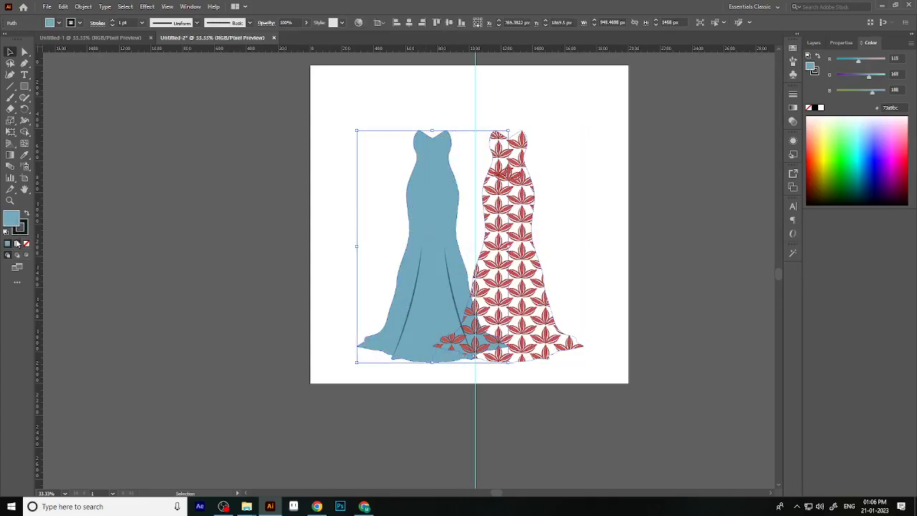
click(17, 243)
click(764, 180)
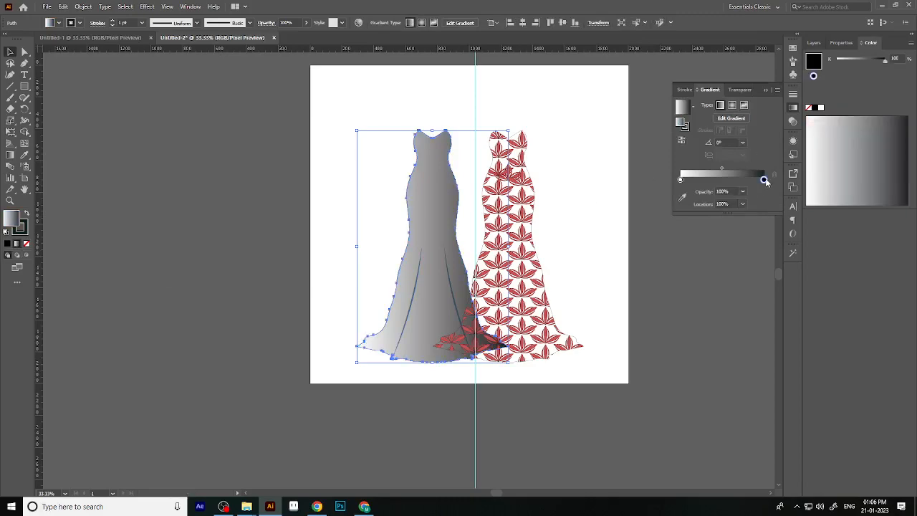
click(821, 61)
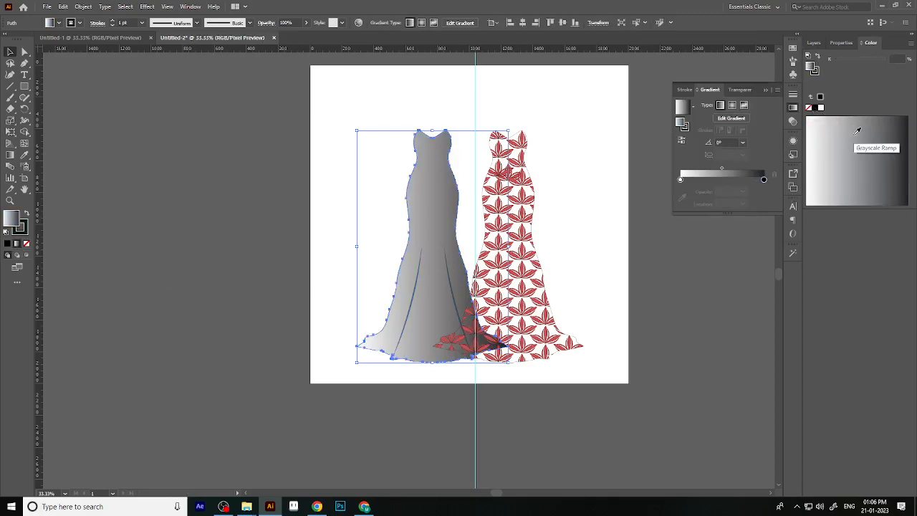
click(814, 108)
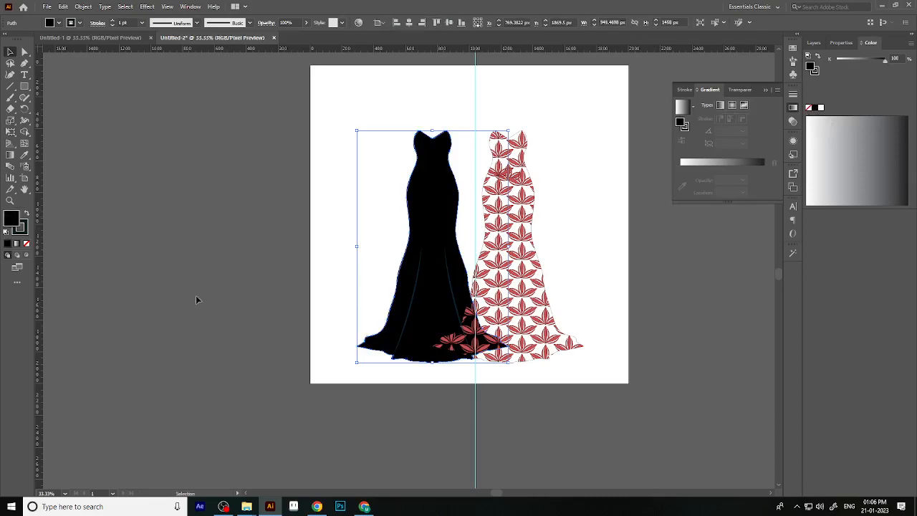
double_click(11, 218)
drag(612, 187, 619, 182)
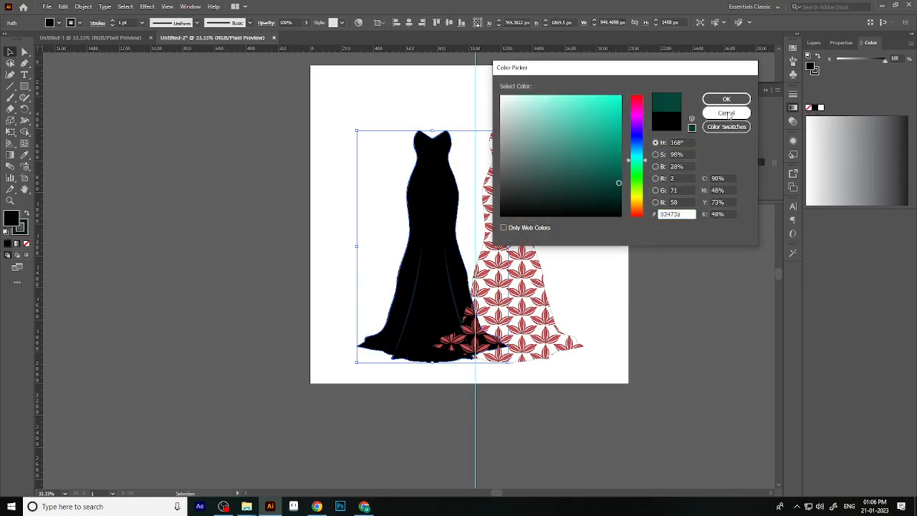
click(727, 114)
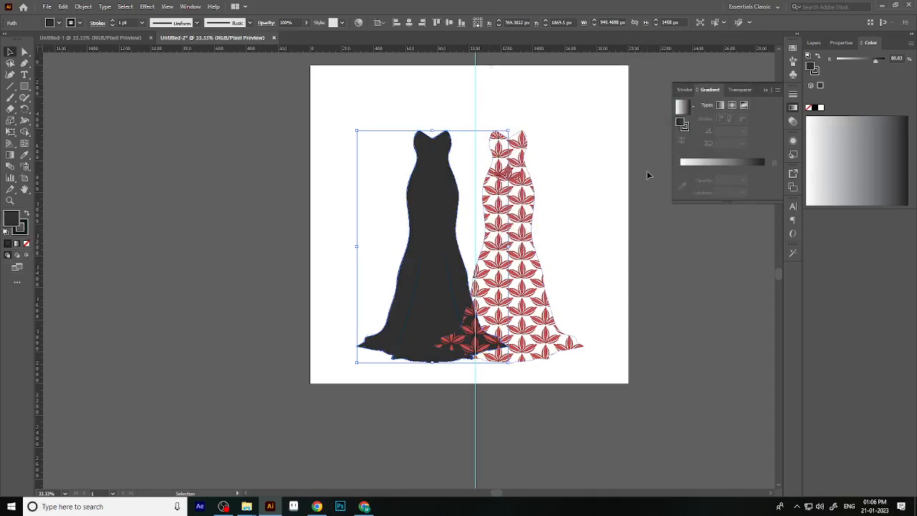
click(863, 44)
click(862, 44)
click(863, 44)
click(840, 43)
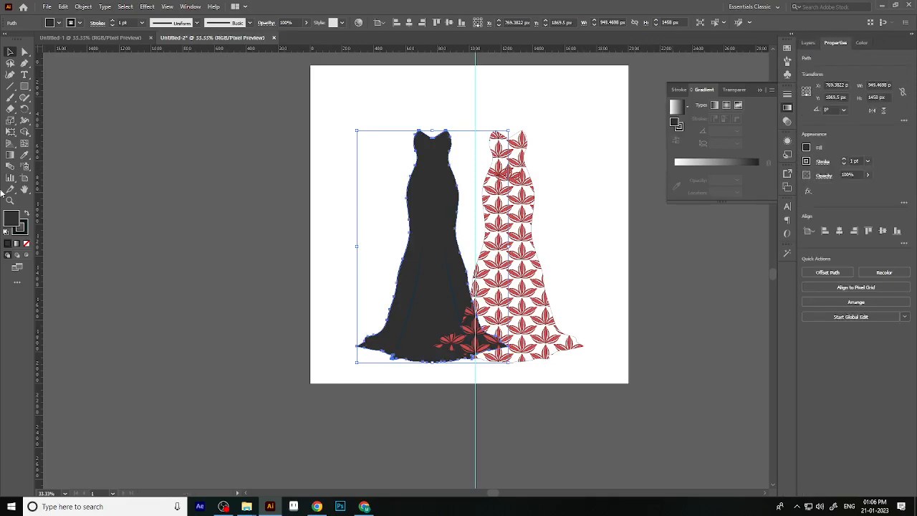
Fill the plain dress with a linear gradient and change its black end stop to the dark magenta swatch.
click(685, 122)
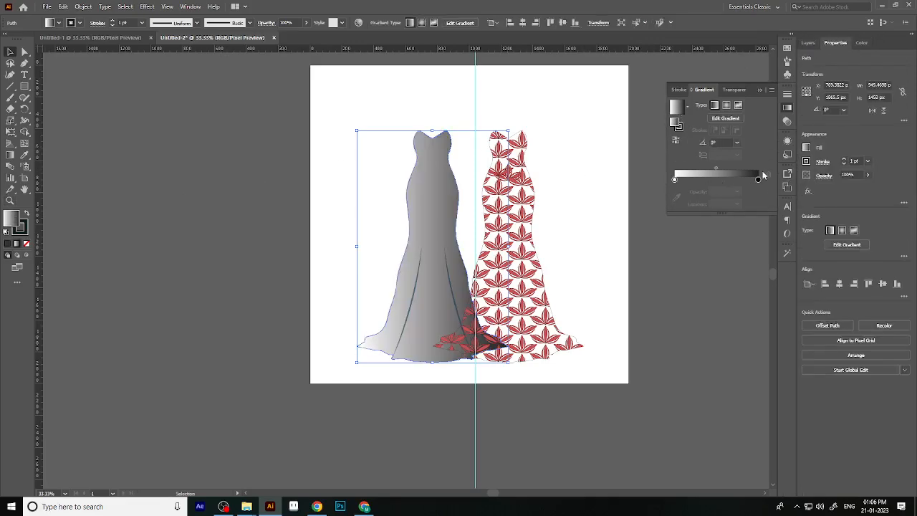
click(758, 179)
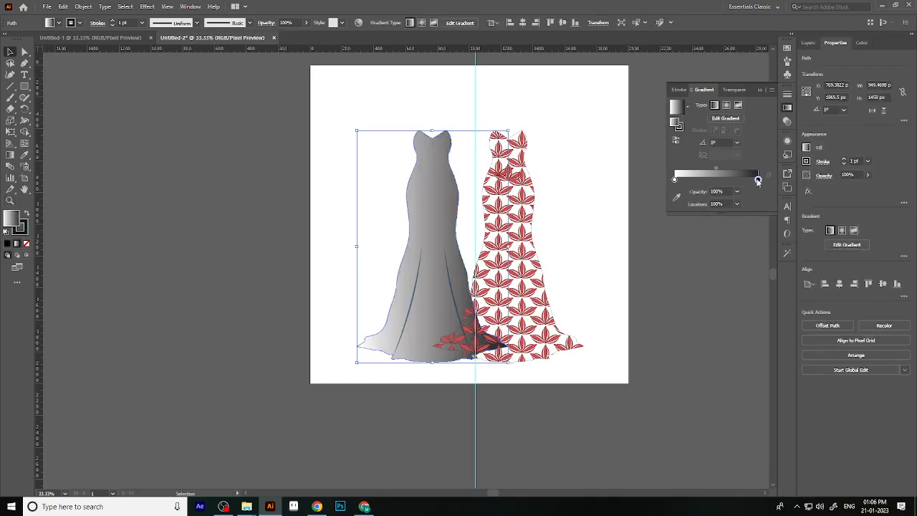
double_click(758, 180)
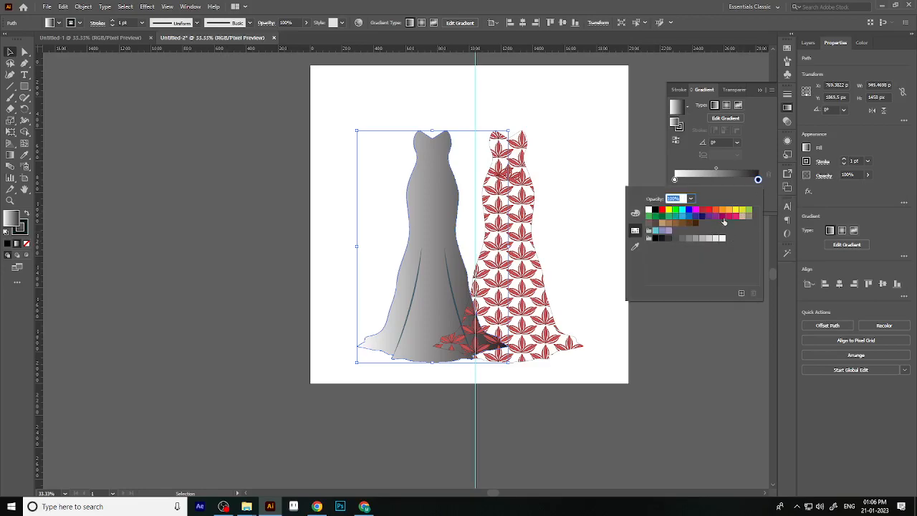
click(722, 216)
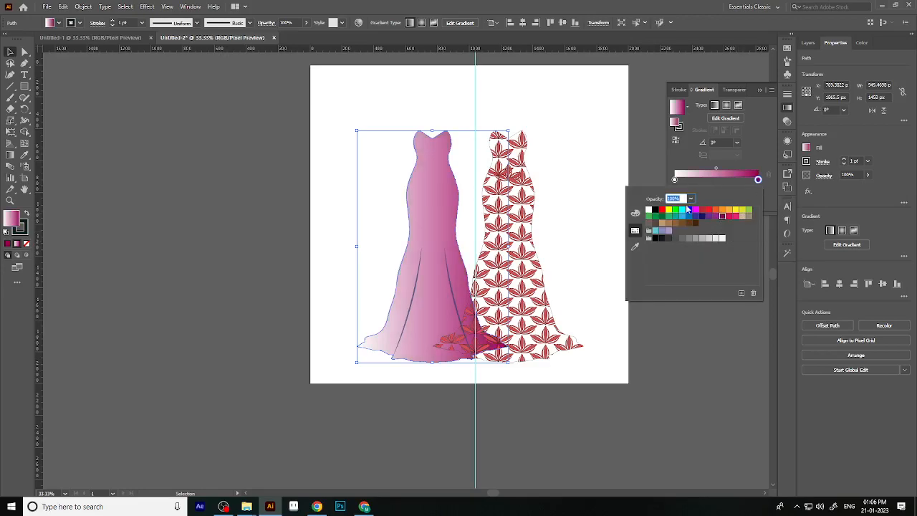
Change the white start stop of the dress gradient to the light purple swatch and deselect the dress.
click(675, 180)
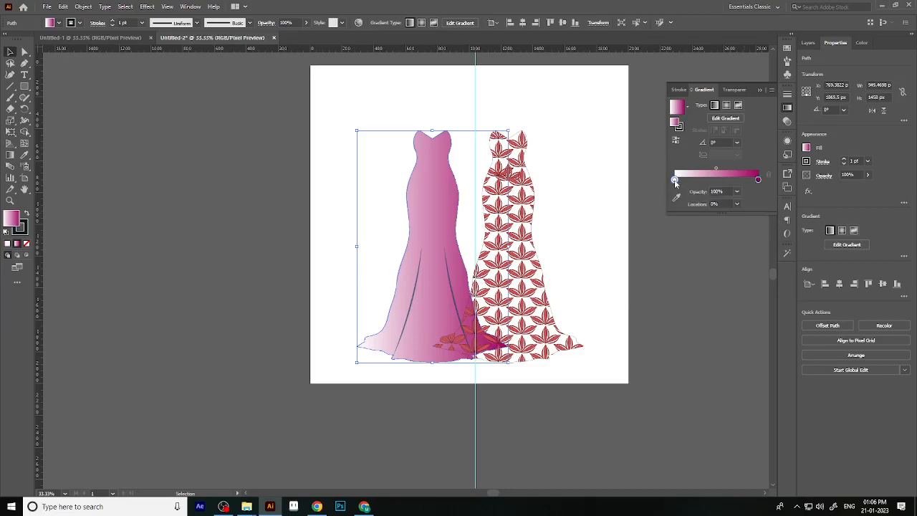
double_click(674, 180)
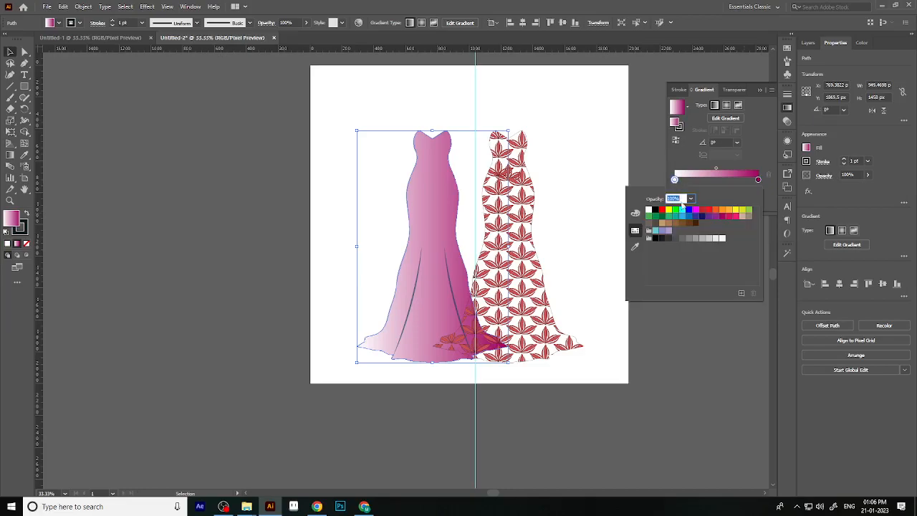
click(716, 217)
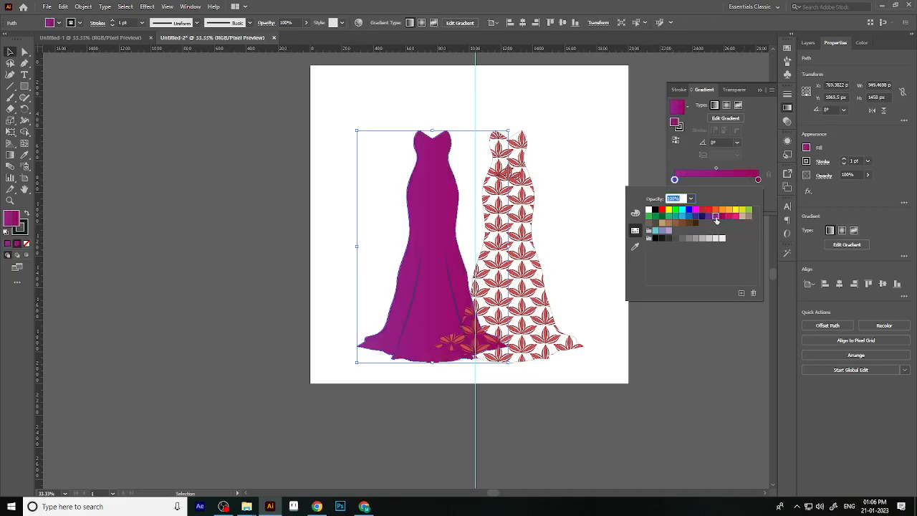
click(669, 230)
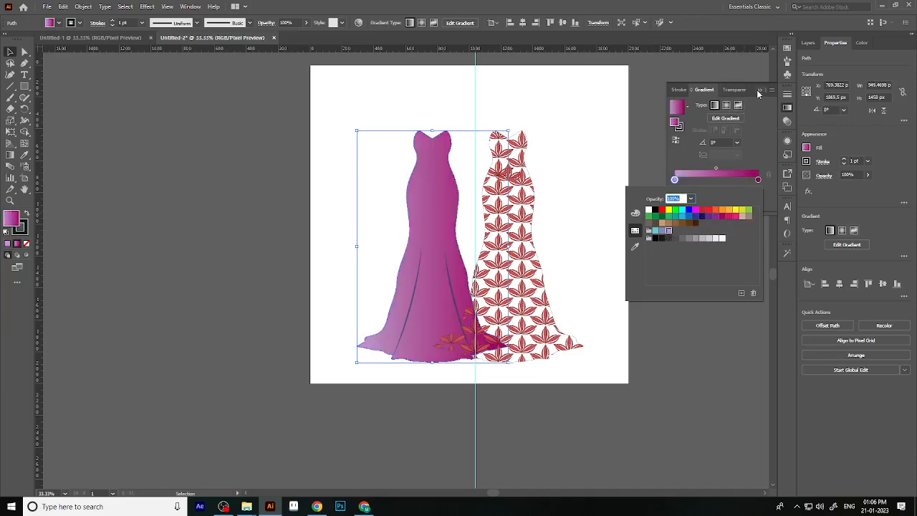
click(757, 92)
click(522, 204)
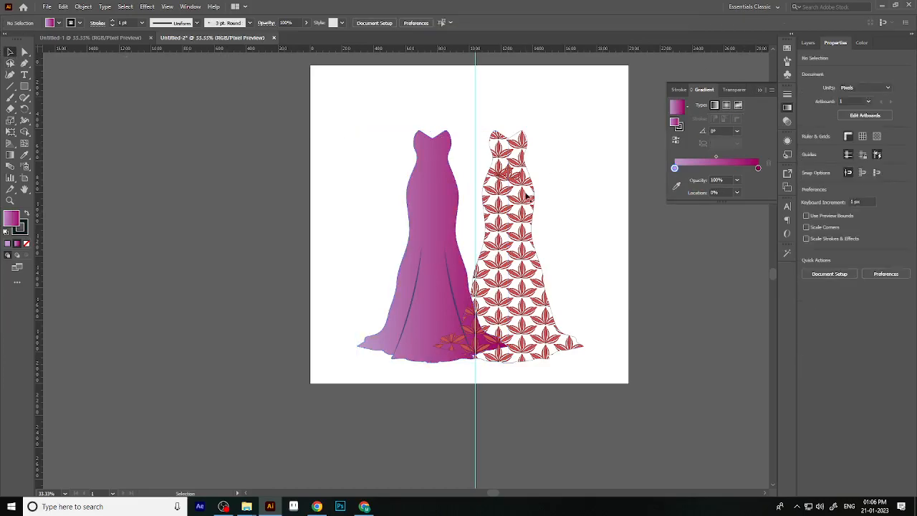
Move the lotus-patterned dress back into place over the gradient-filled dress.
drag(521, 207, 450, 203)
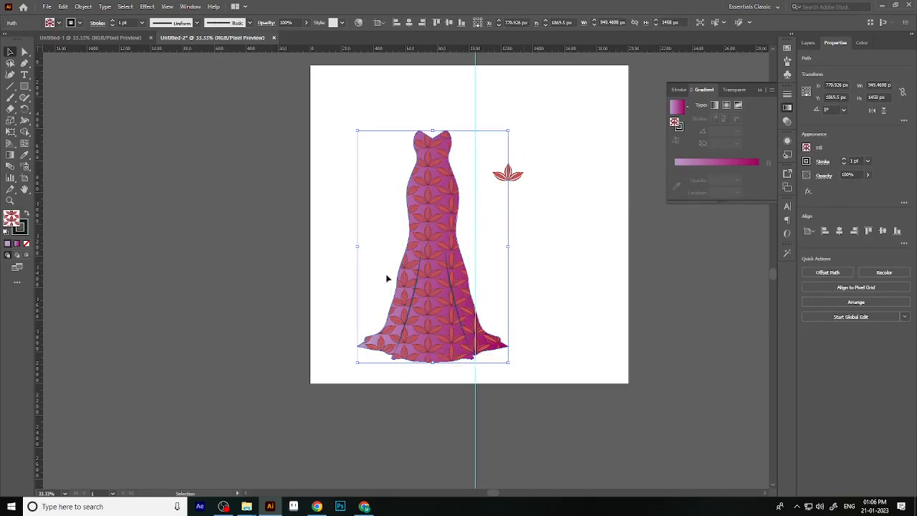
click(607, 317)
click(759, 91)
Delete the loose lotus motif beside the dress and the vertical guide crossing the artboard.
drag(560, 208, 495, 155)
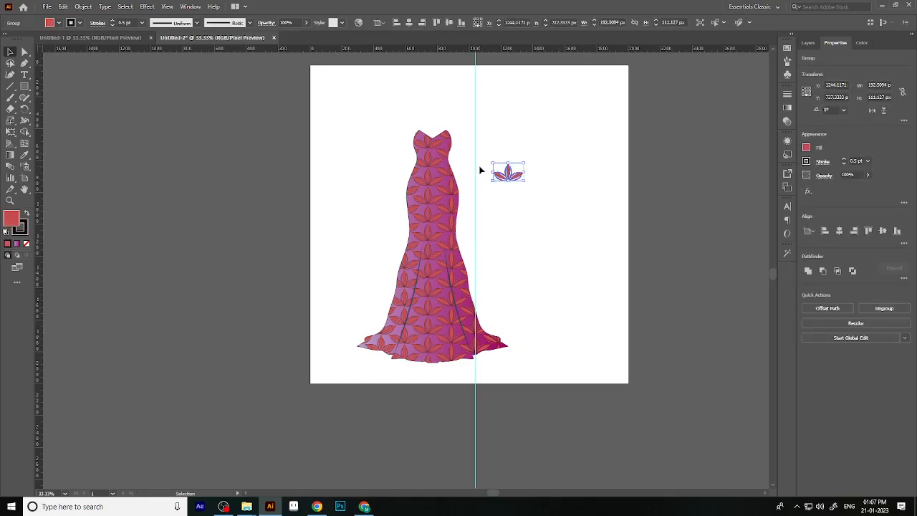
key(Delete)
drag(349, 94, 620, 393)
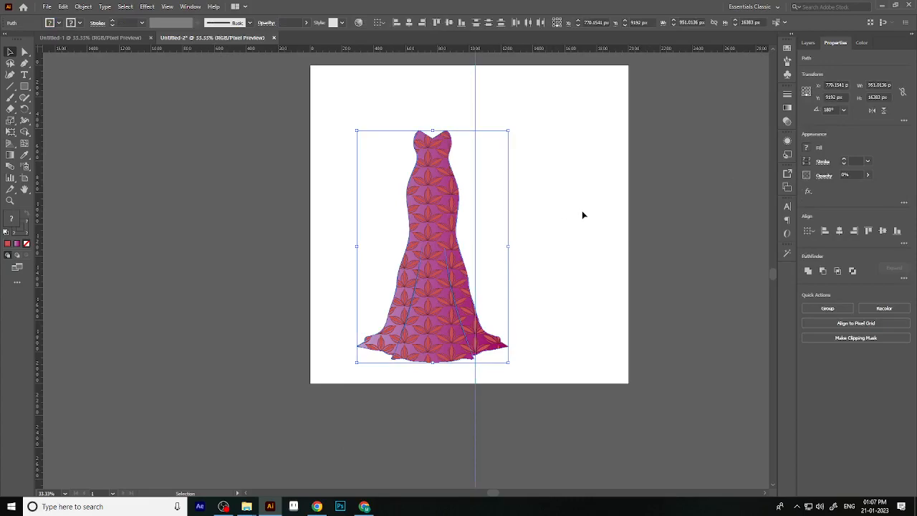
click(601, 322)
drag(477, 412, 85, 434)
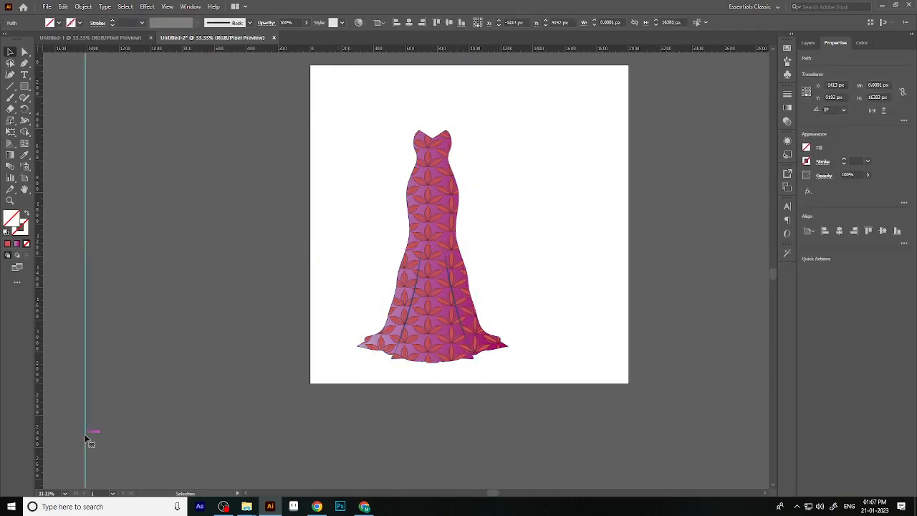
key(Delete)
scroll(492, 397, up, 1)
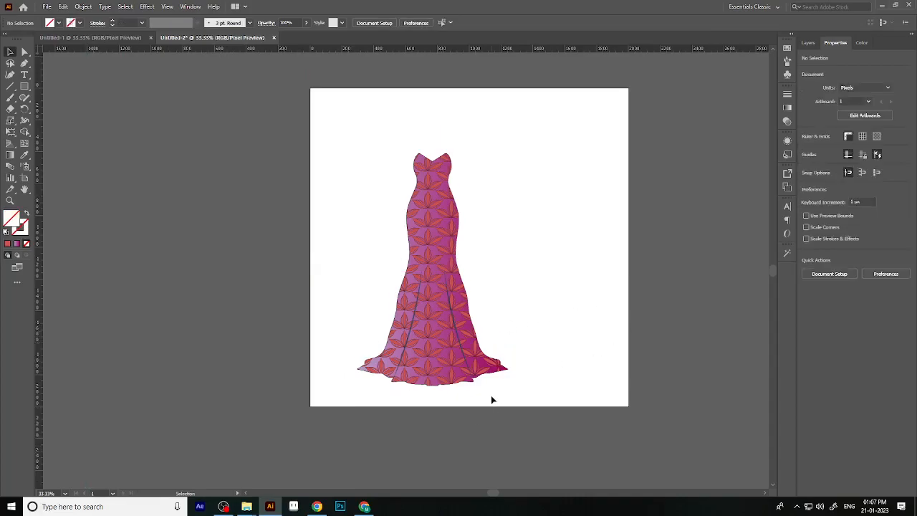